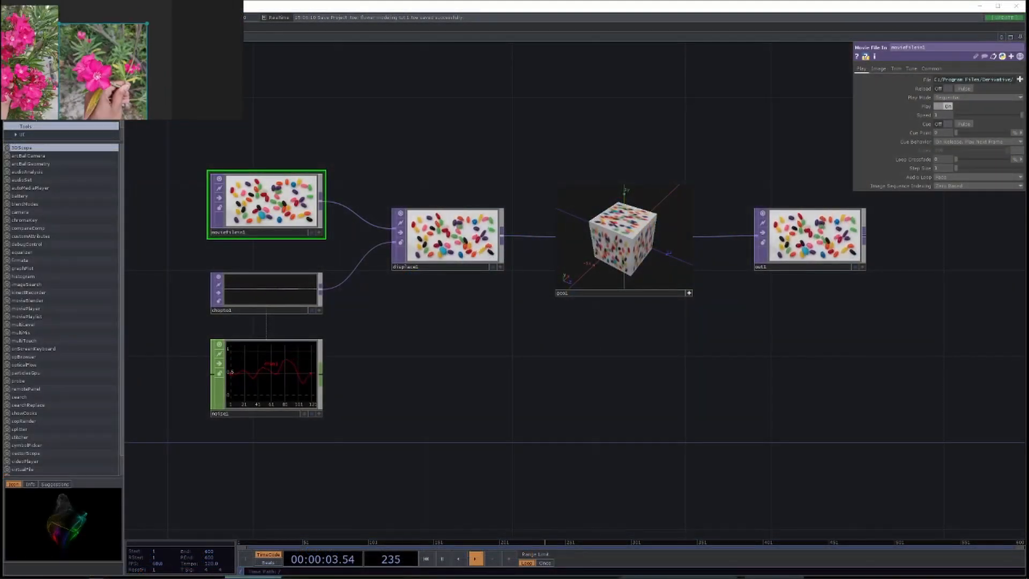
Delete all the default operators from the network to leave it empty.
scroll(428, 320, "down", 3)
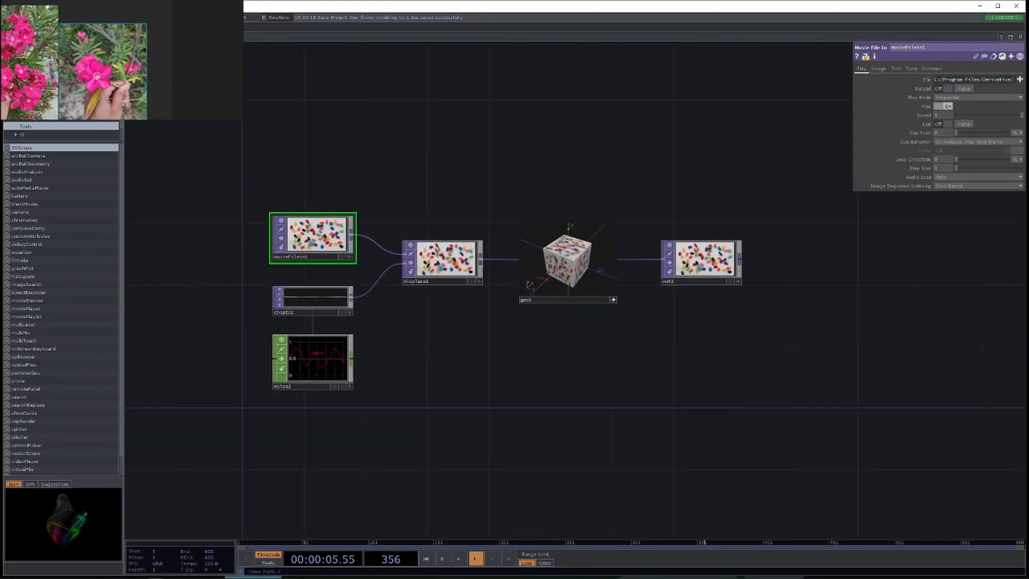
left_click_drag(227, 194, 746, 428)
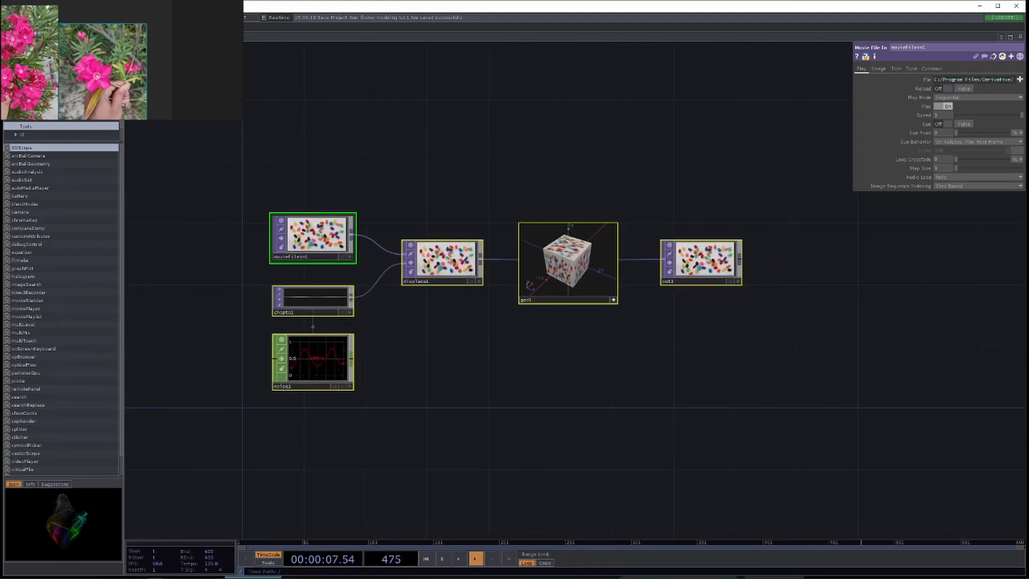
key("Delete")
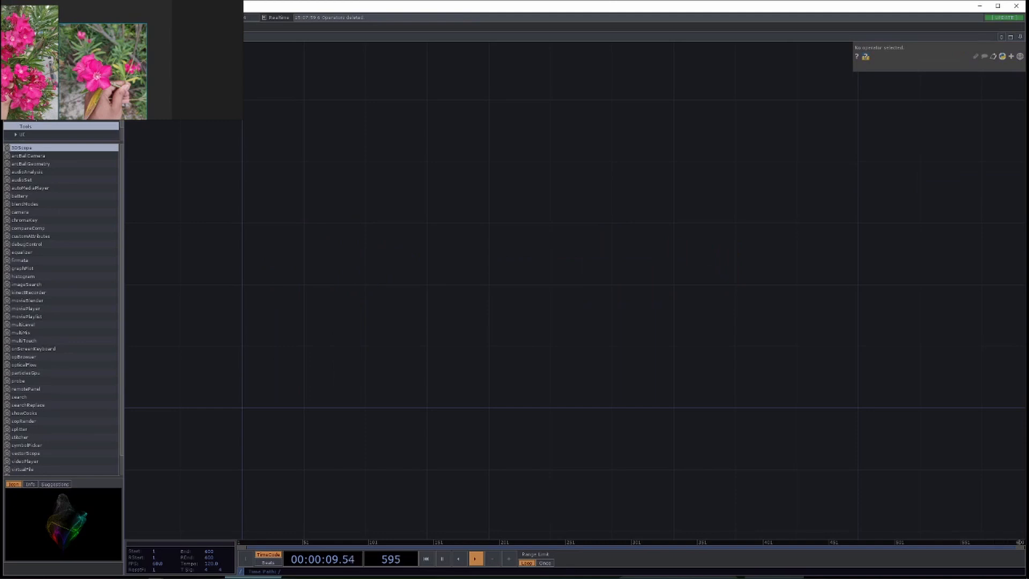
Add a Line SOP to the empty network and place it near the middle.
key("Tab")
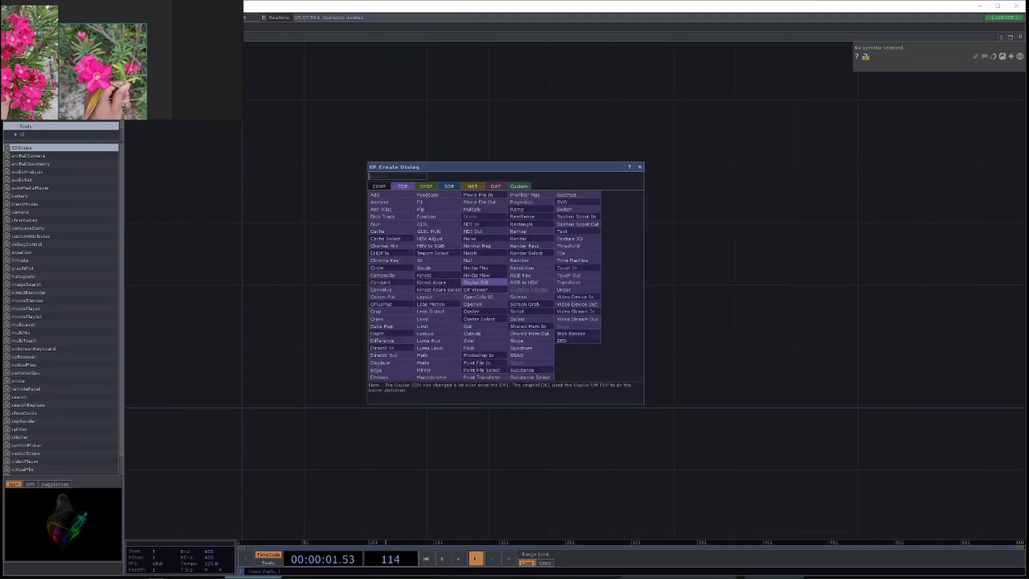
left_click(449, 186)
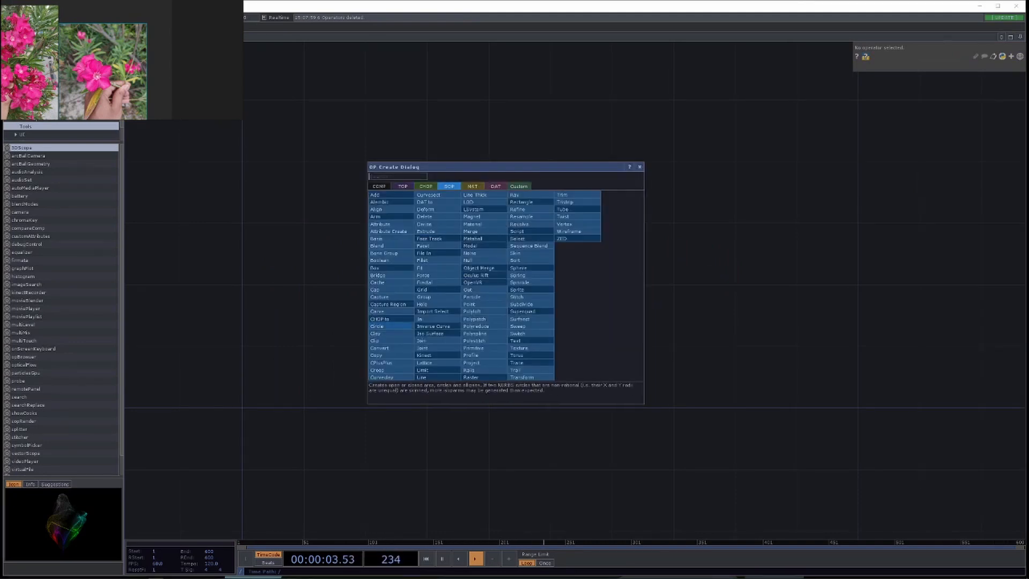
left_click(421, 377)
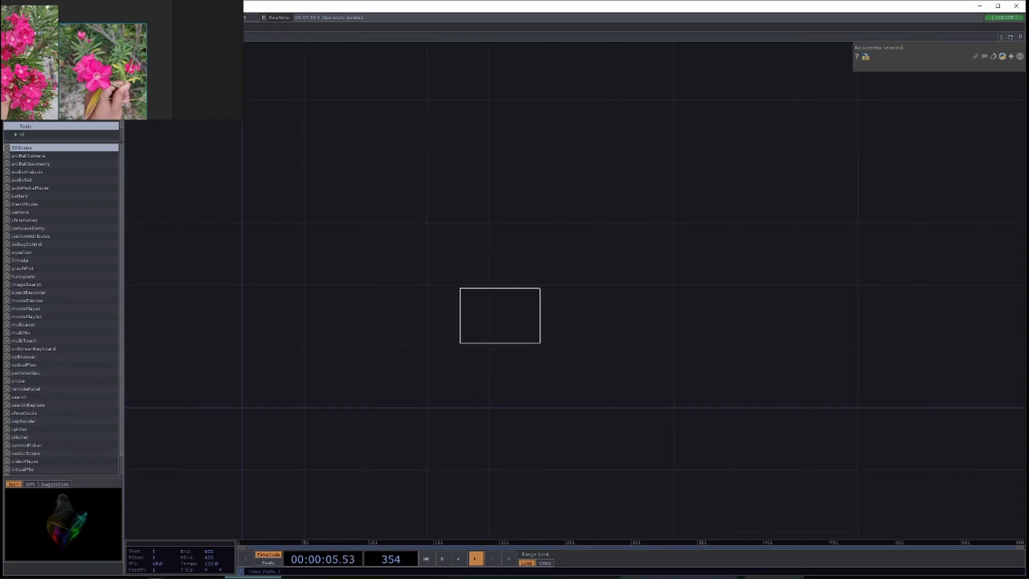
left_click(544, 272)
left_click_drag(544, 272, 528, 335)
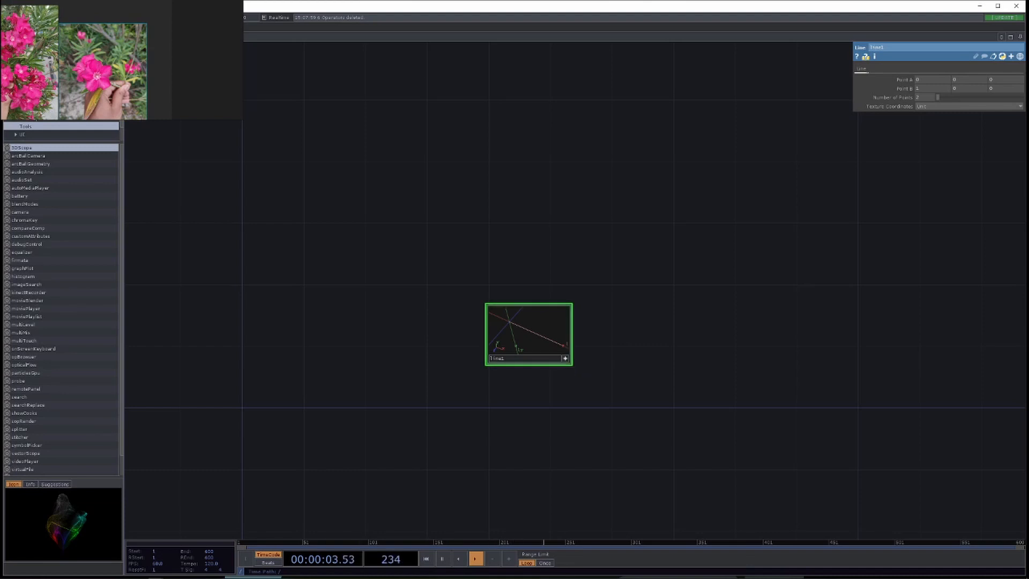
Add a Pattern CHOP and place it directly above the Line SOP.
key("Tab")
left_click(417, 156)
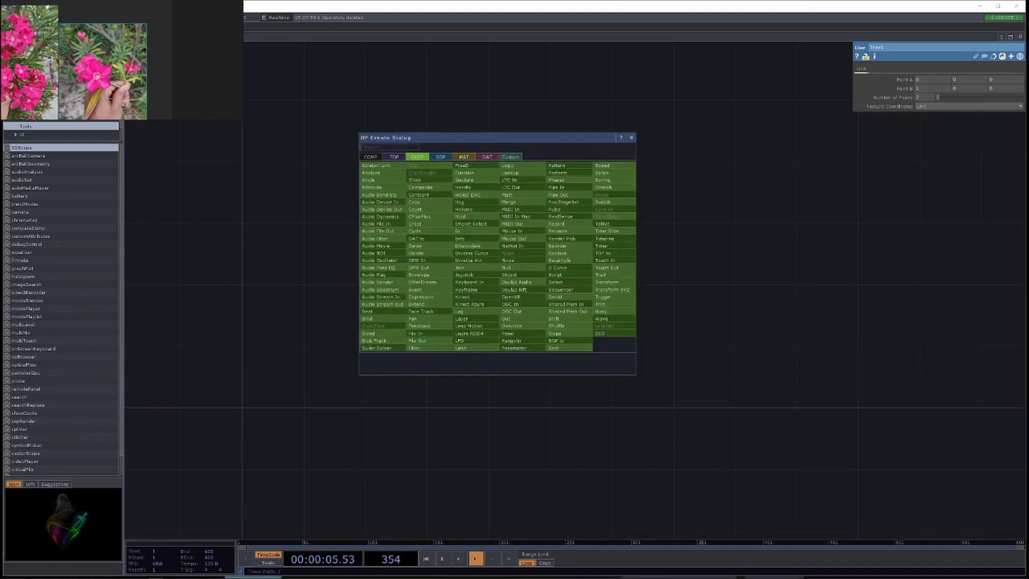
left_click(557, 165)
left_click(529, 227)
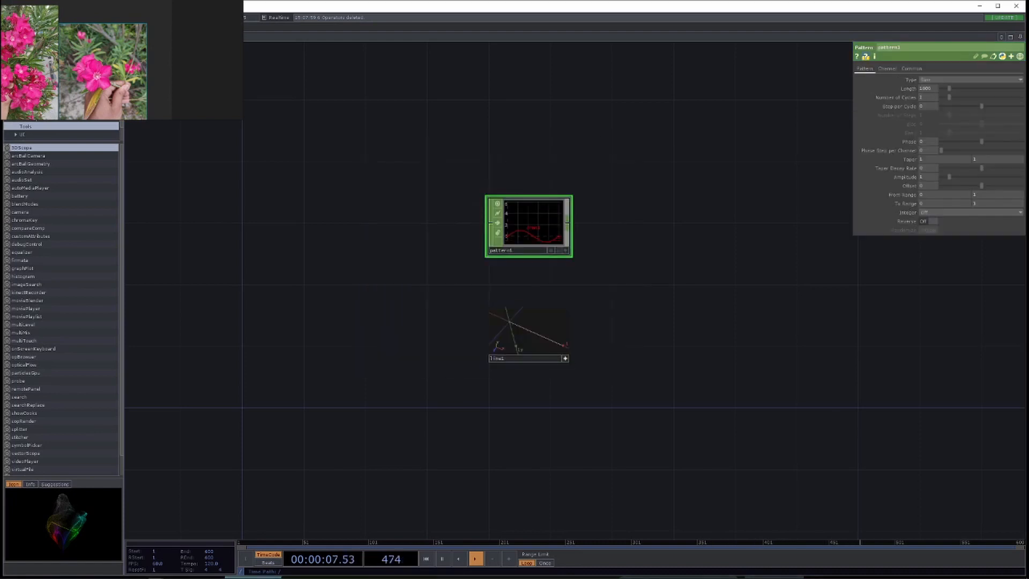
left_click_drag(606, 278, 517, 260)
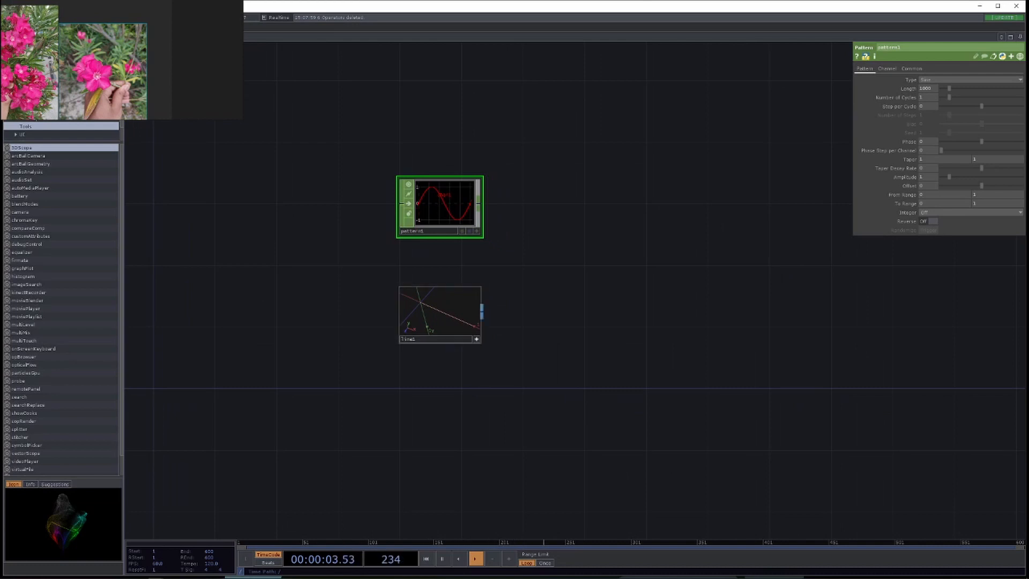
Add a CHOP to SOP fed by the line's output and place it beside the line.
left_click(481, 311)
left_click(549, 307)
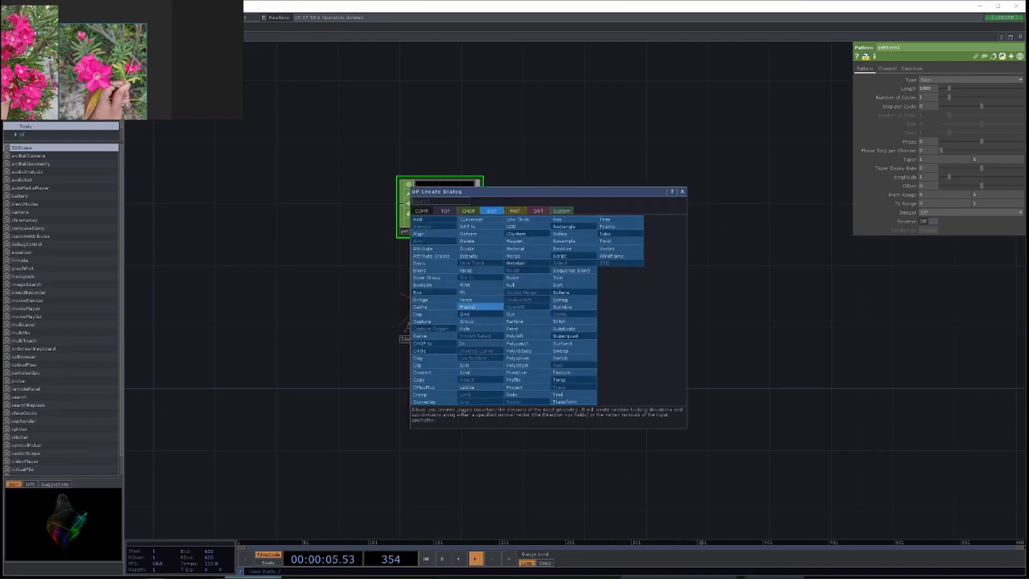
left_click(426, 343)
left_click(563, 314)
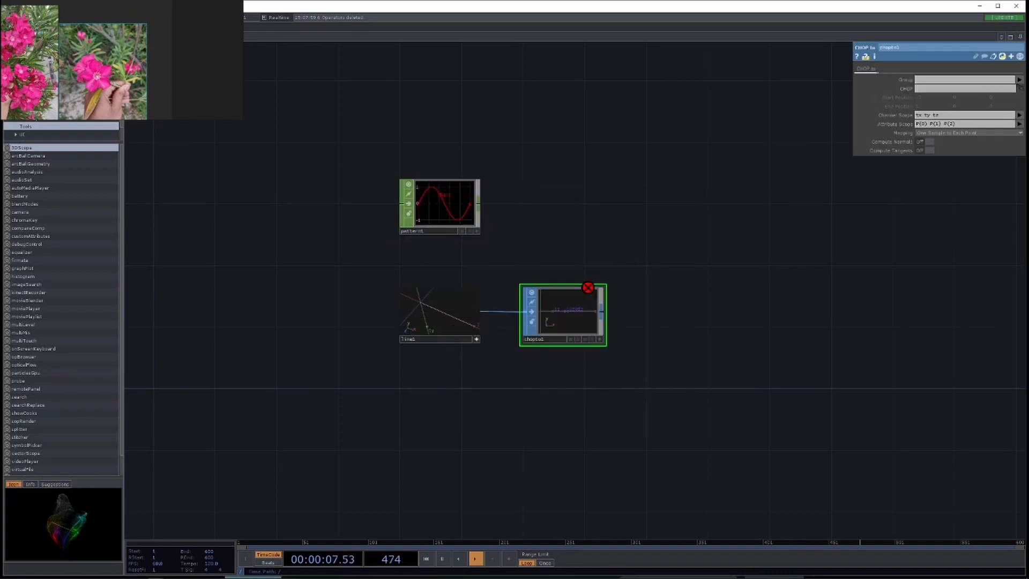
Connect a Null CHOP after the pattern and set it as the CHOP source of the CHOP to SOP.
right_click(479, 204)
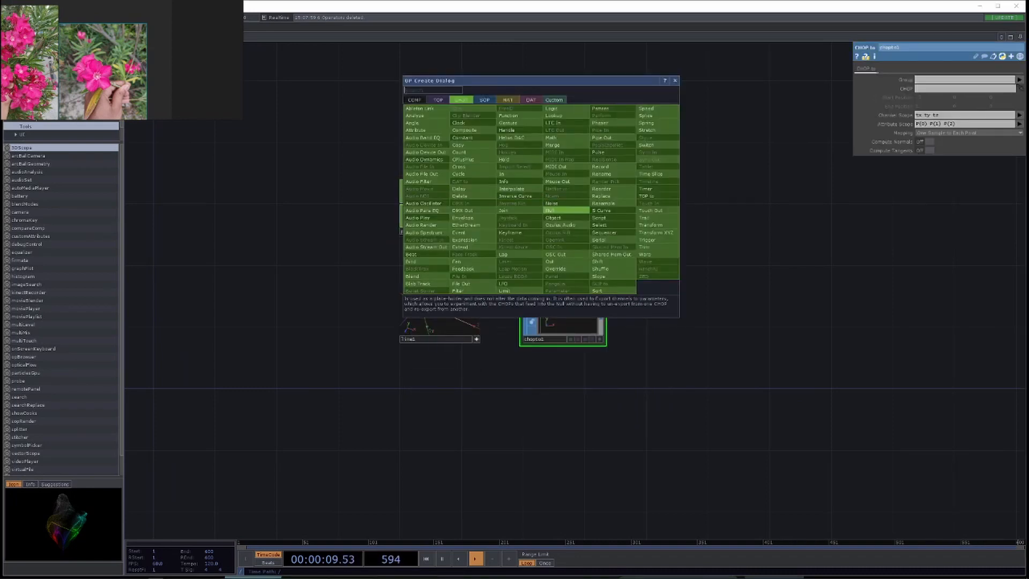
left_click(549, 210)
left_click(563, 223)
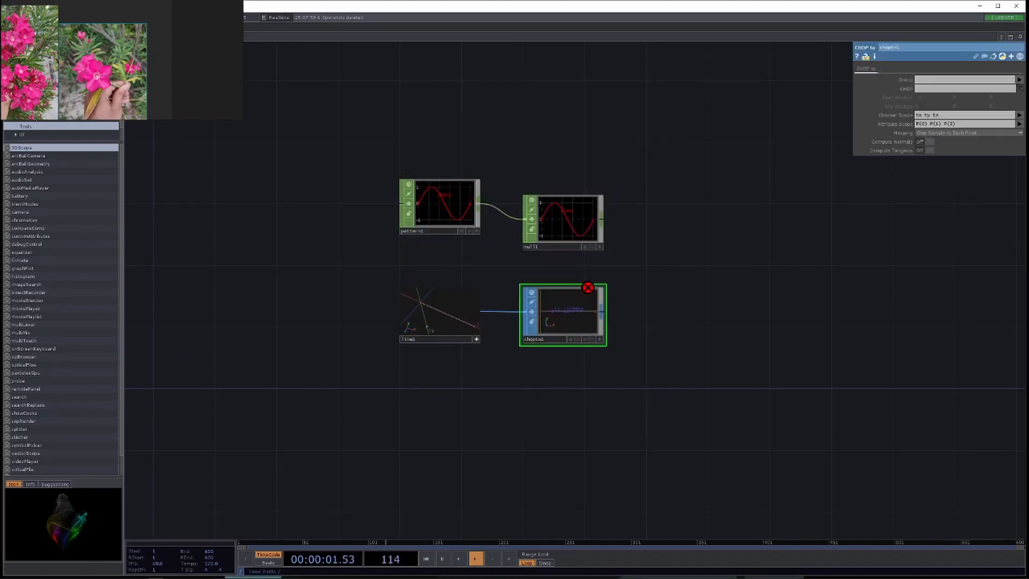
left_click_drag(563, 220, 965, 88)
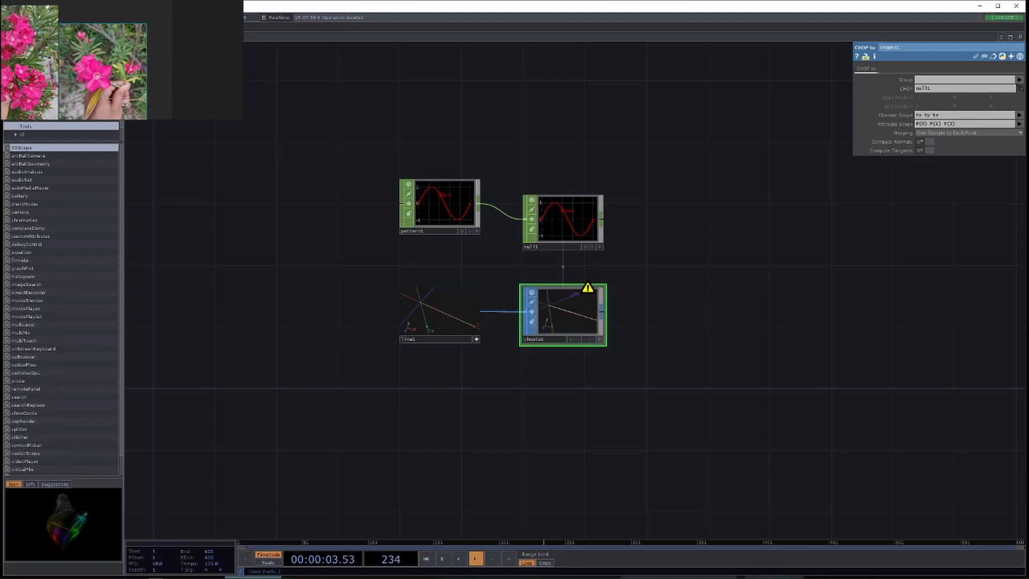
Examine the CHOP to SOP's warnings and its channel scope.
middle_click(566, 312)
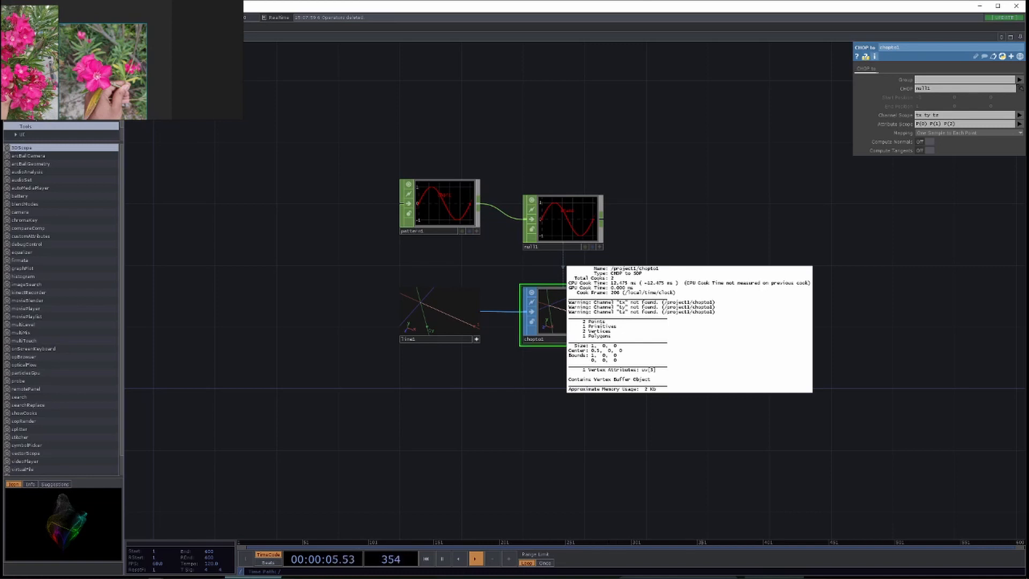
left_click(875, 57)
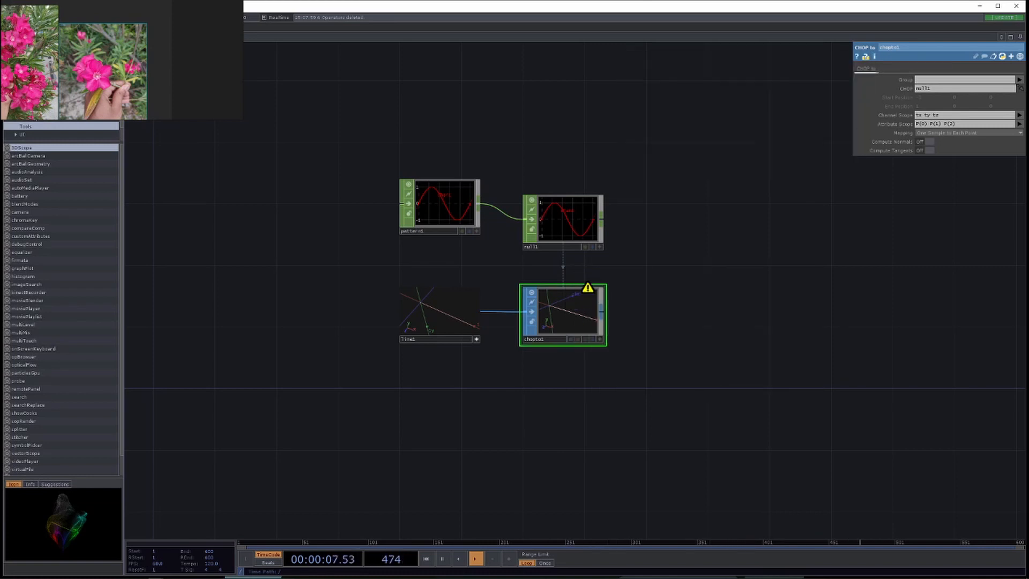
left_click(933, 114)
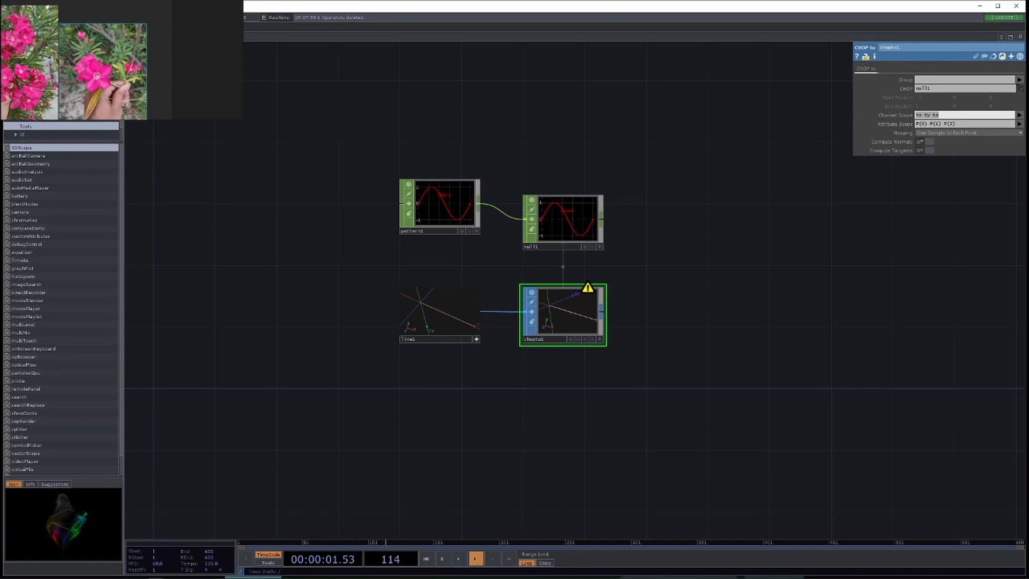
Move the CHOP to SOP slightly further down below the Null CHOP.
left_click_drag(670, 236, 594, 283)
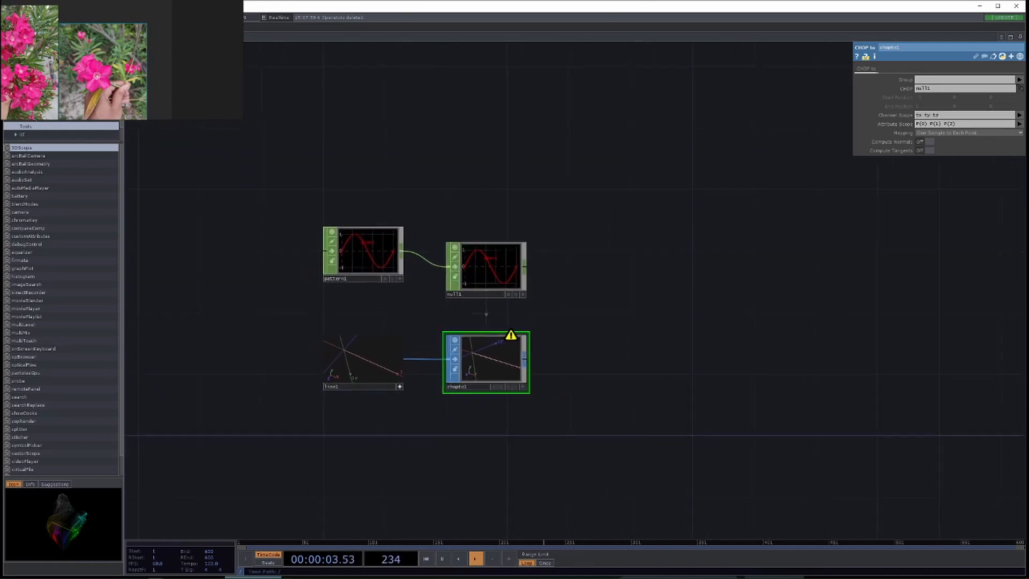
right_click_drag(579, 211, 444, 302)
left_click_drag(445, 302, 471, 279)
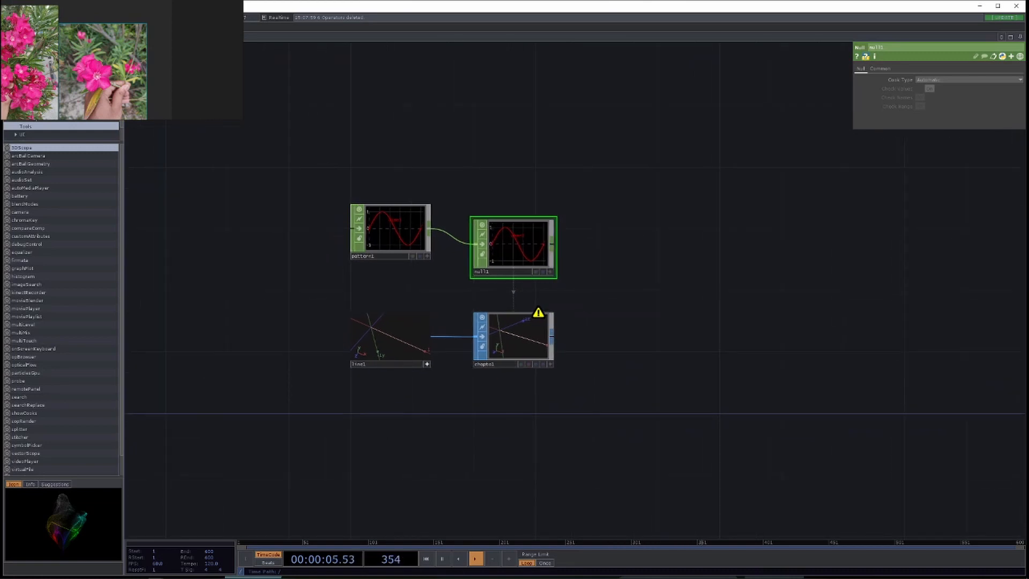
left_click(514, 336)
right_click_drag(583, 297, 440, 393)
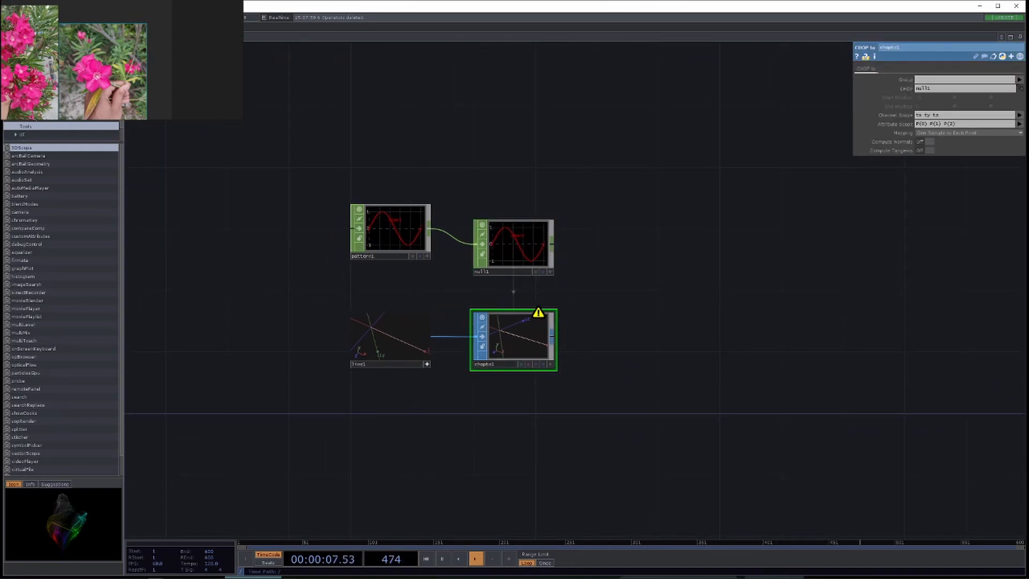
left_click_drag(513, 336, 513, 352)
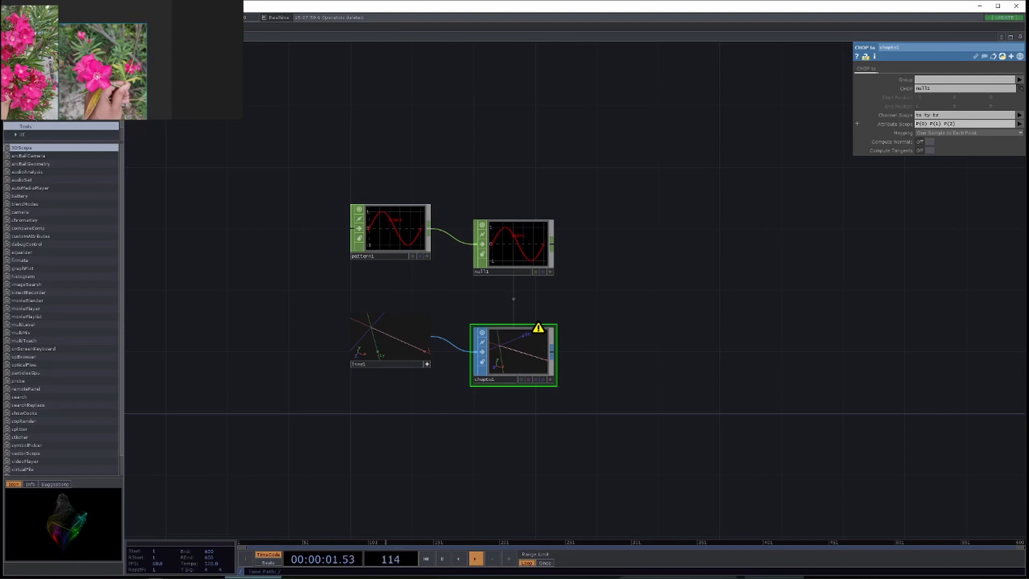
Review the attribute scope options and clear the Channel Scope of the CHOP to SOP.
left_click(1019, 124)
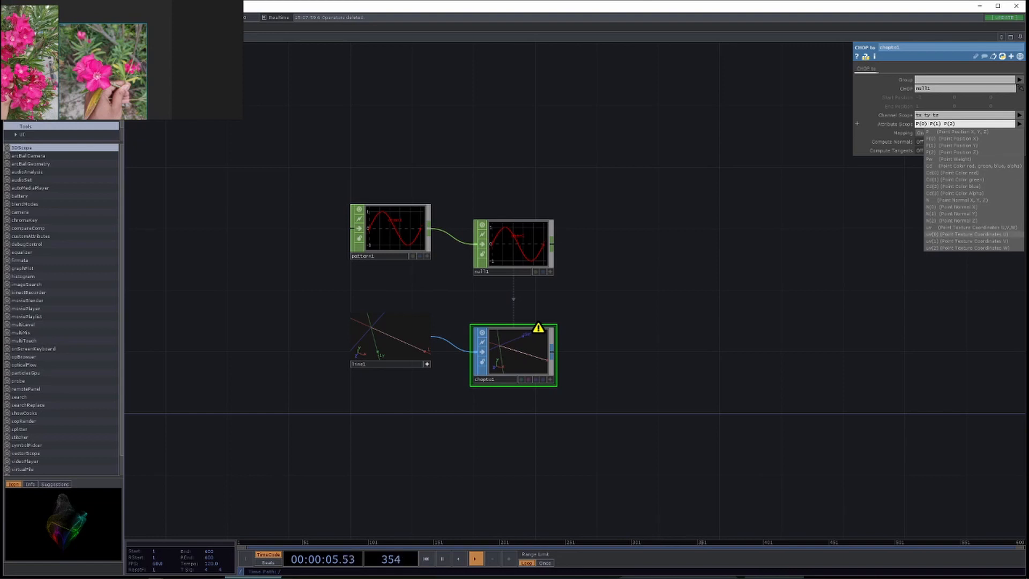
key("Escape")
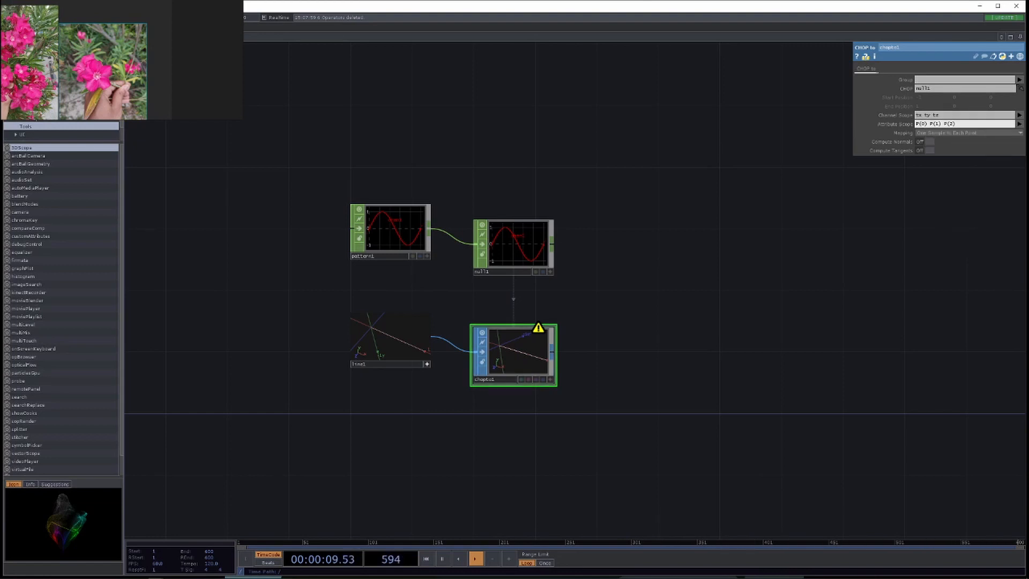
left_click(939, 115)
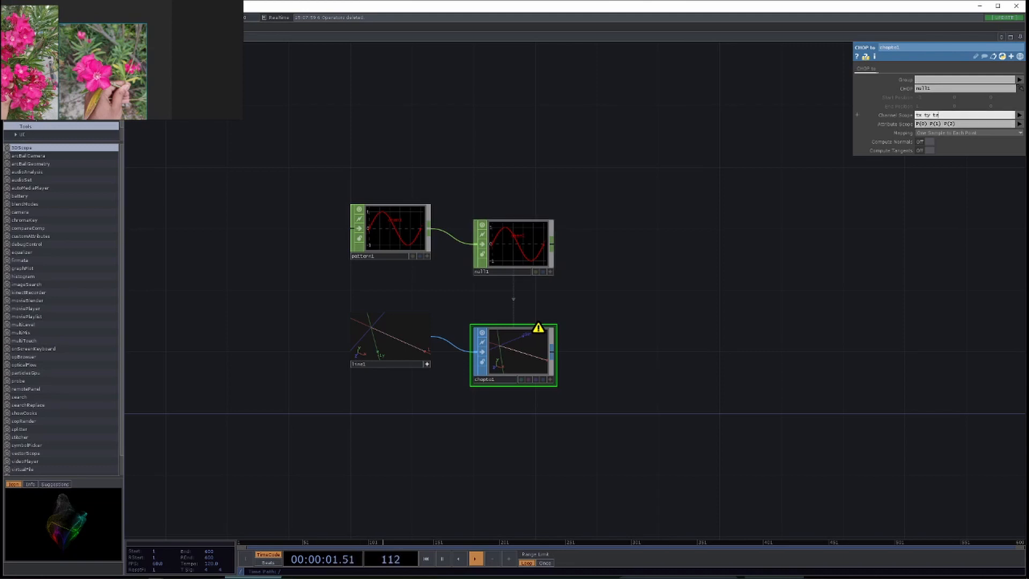
key("BackSpace")
key("Return")
Rename the Pattern CHOP's channel to shape.
left_click(392, 231)
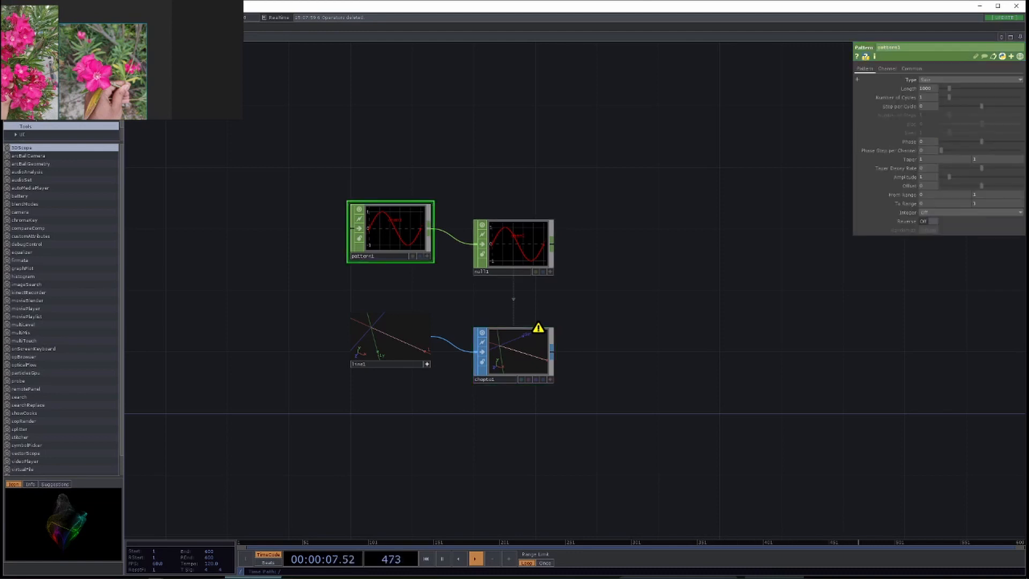
left_click(887, 69)
left_click(933, 79)
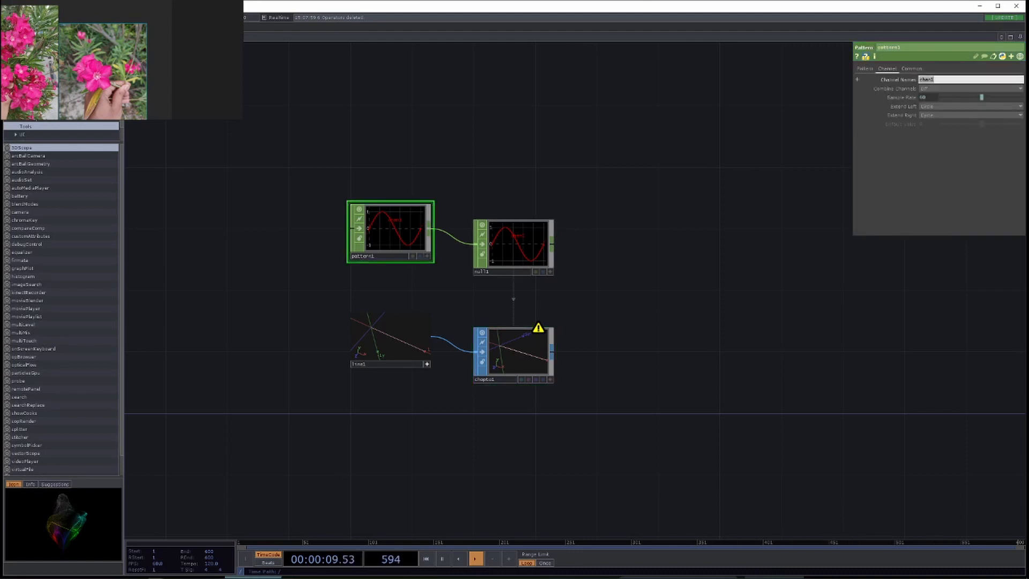
type("shape")
key("Return")
Set the Channel Scope of the CHOP to SOP to the shape channel.
left_click(513, 244)
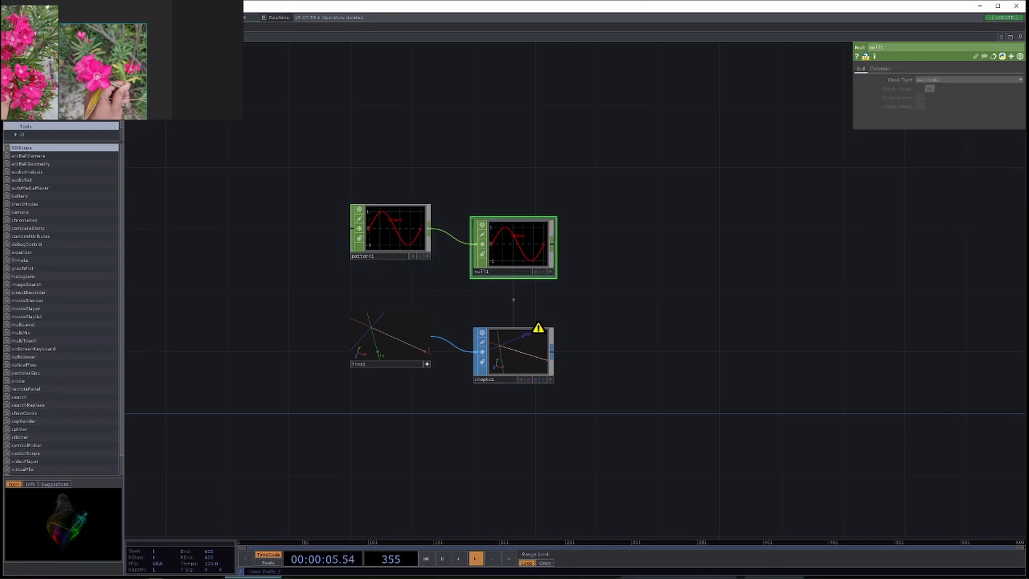
left_click(513, 354)
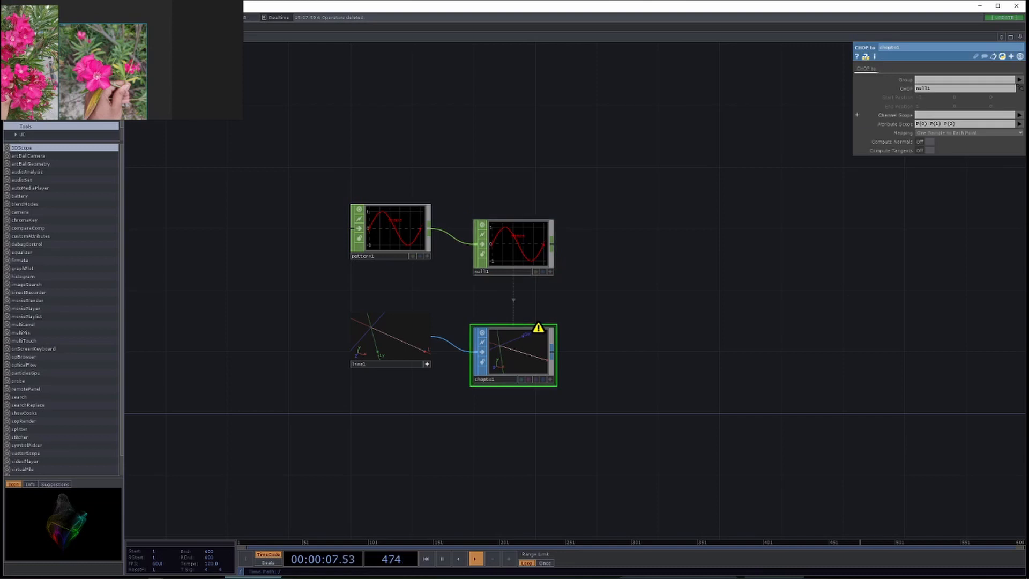
left_click(1019, 114)
left_click(1015, 123)
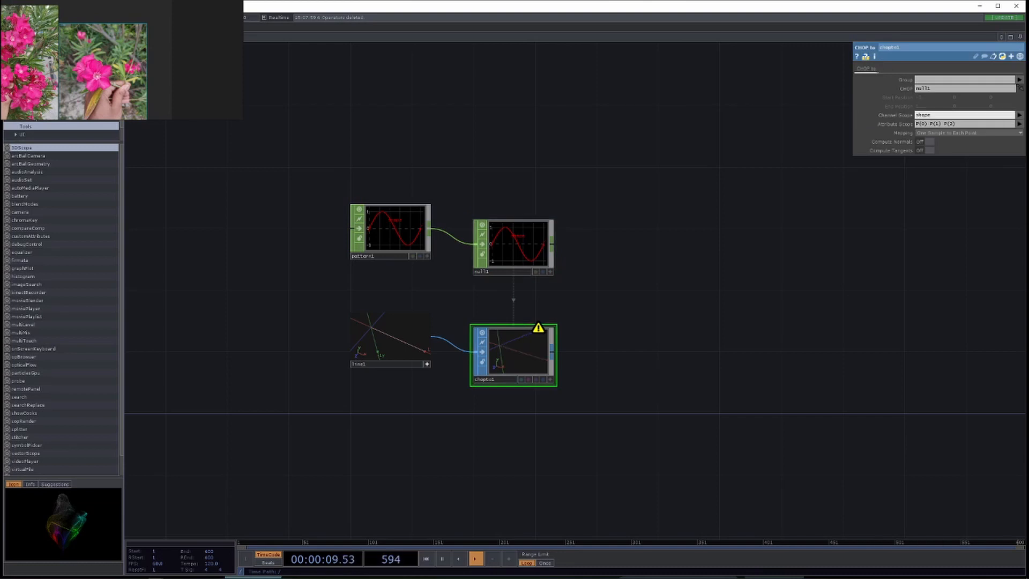
Examine the operator information of the CHOP to SOP and the Null CHOP, including the remaining warning.
middle_click(513, 343)
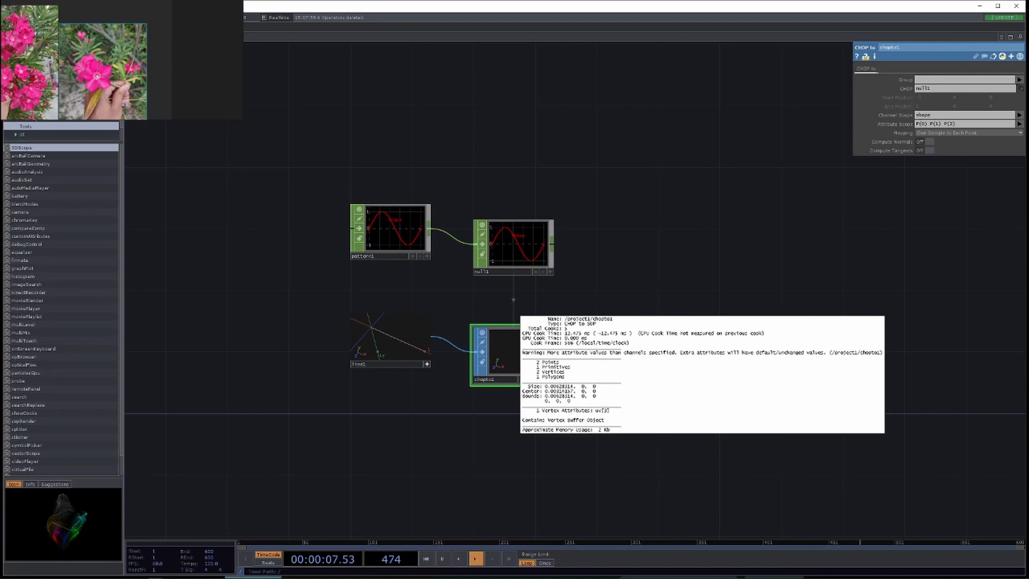
middle_click(504, 245)
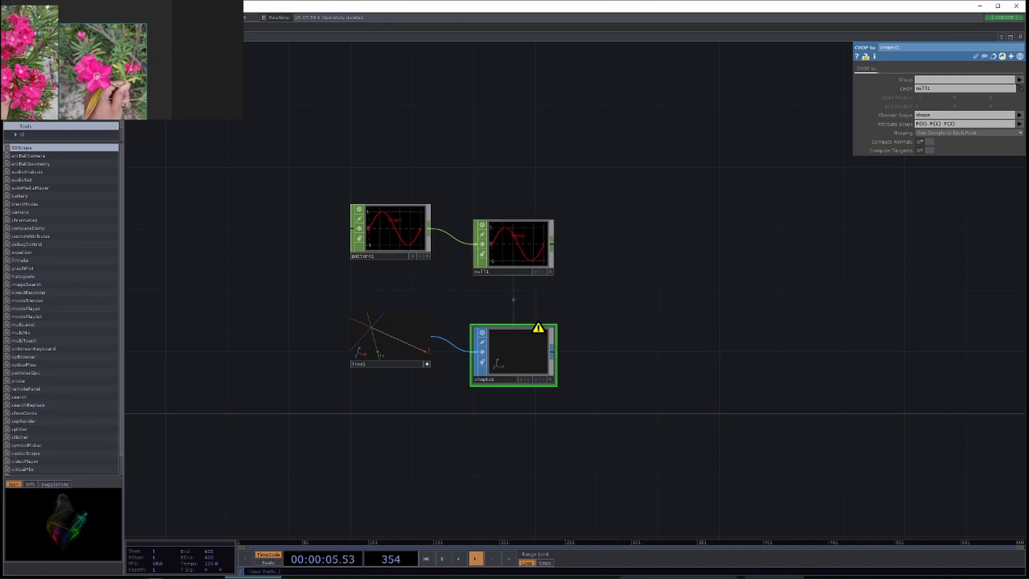
middle_click(495, 331)
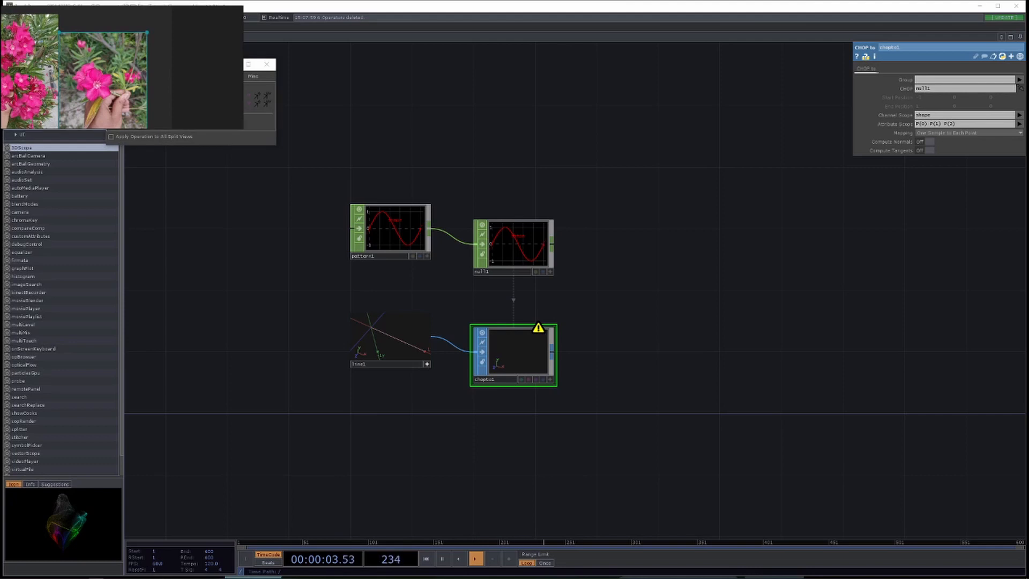
Move the display options window aside and frame the whole line in the Line SOP's viewer.
left_click_drag(161, 64, 131, 46)
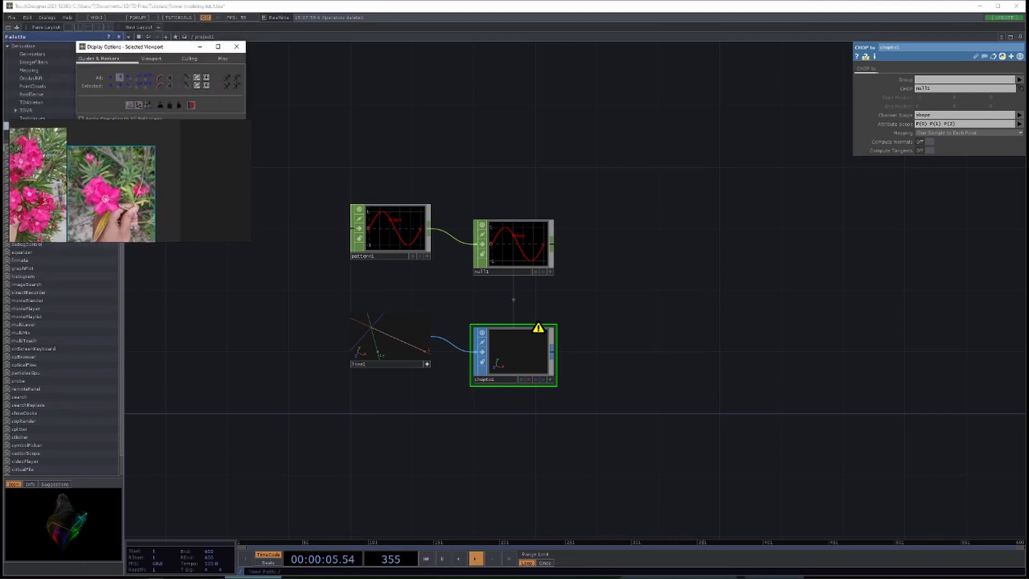
left_click_drag(386, 338, 407, 332)
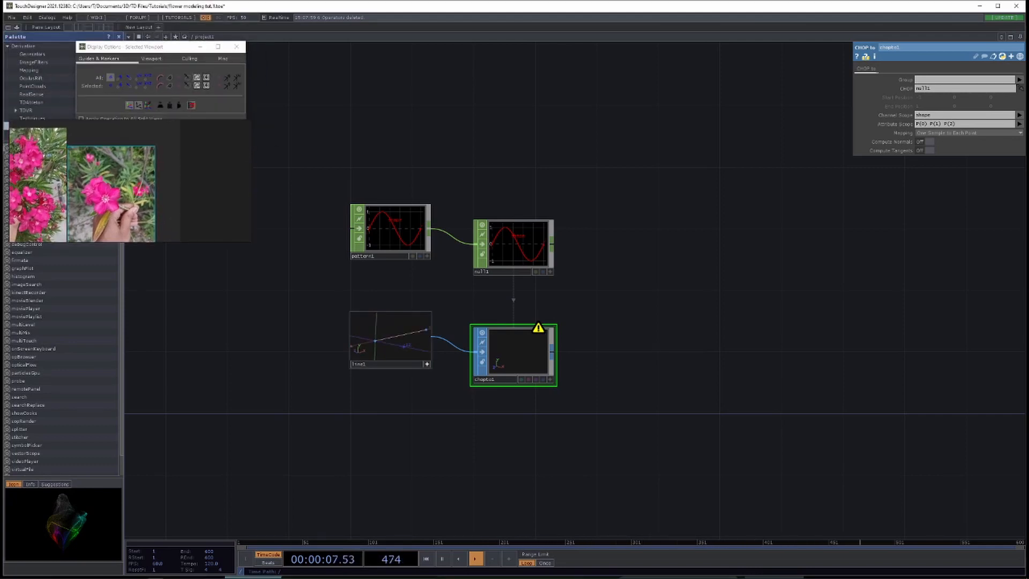
key("h")
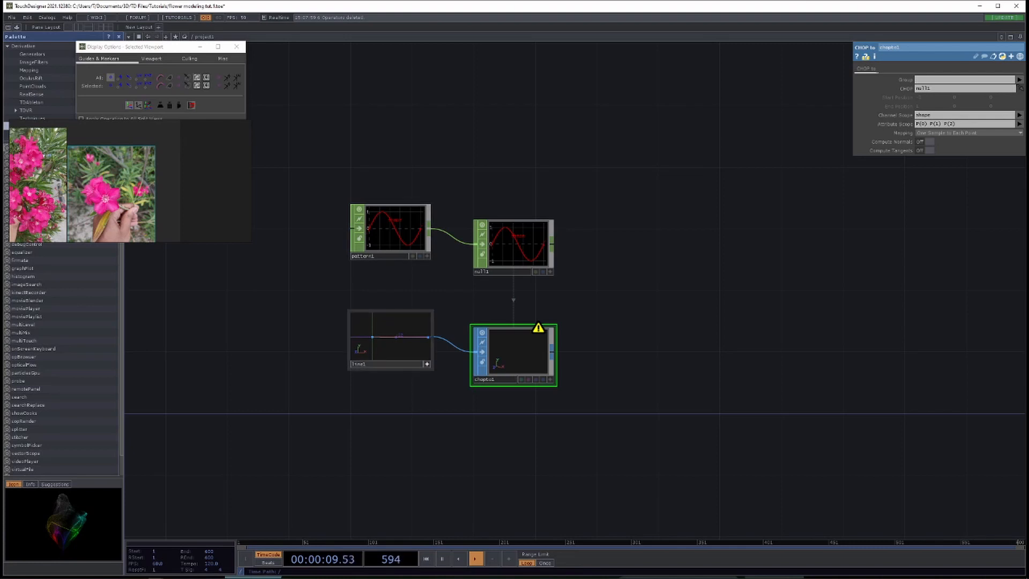
Add a Constant CHOP beside the Pattern CHOP and name its channel segs.
key("Tab")
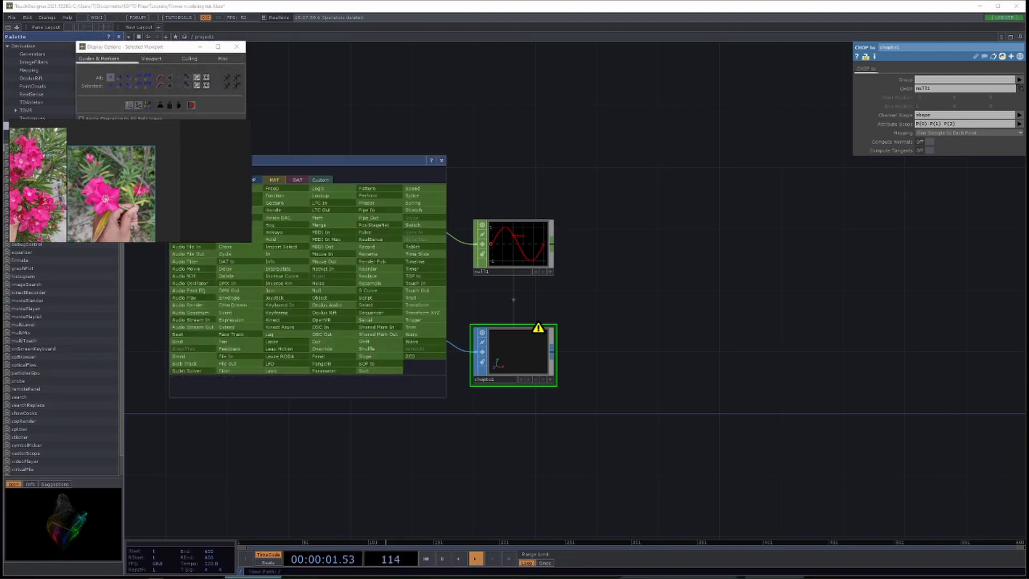
key("Escape")
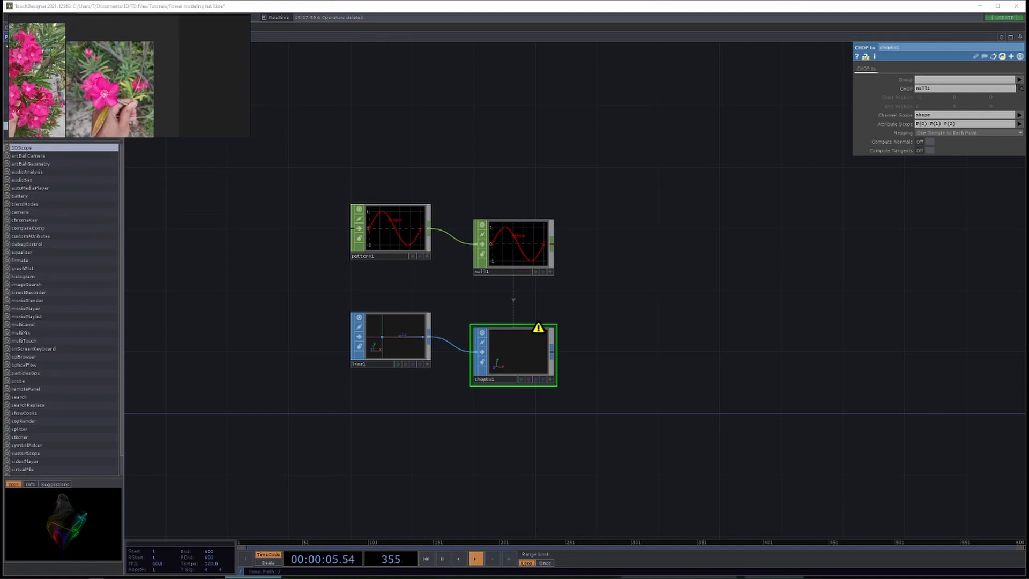
key("Tab")
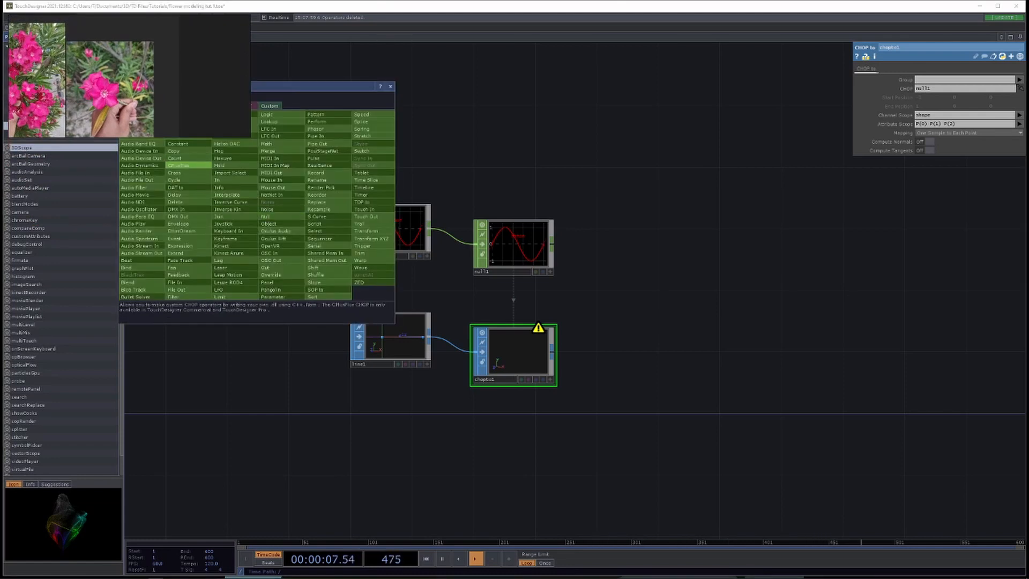
left_click(179, 144)
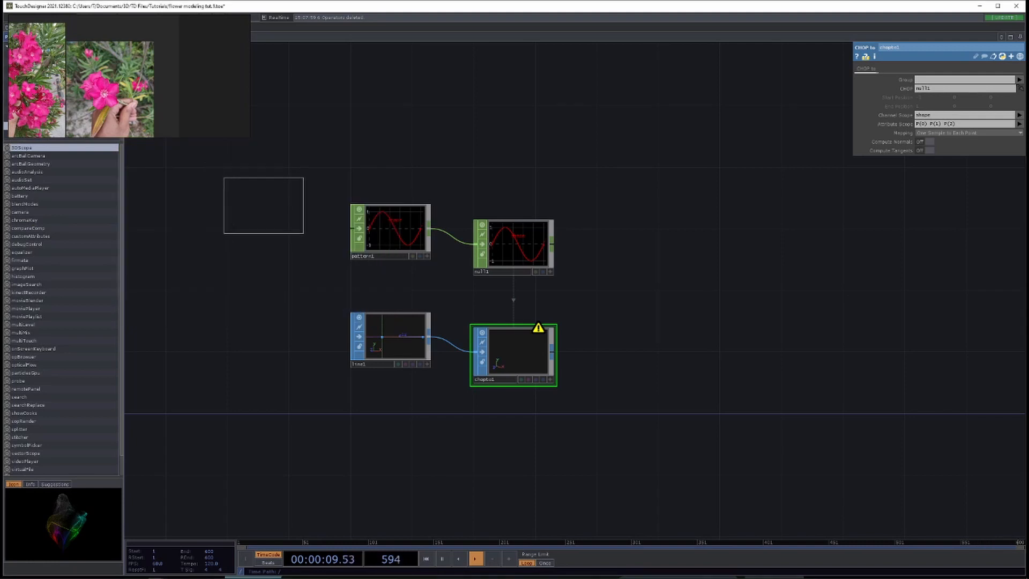
left_click(266, 201)
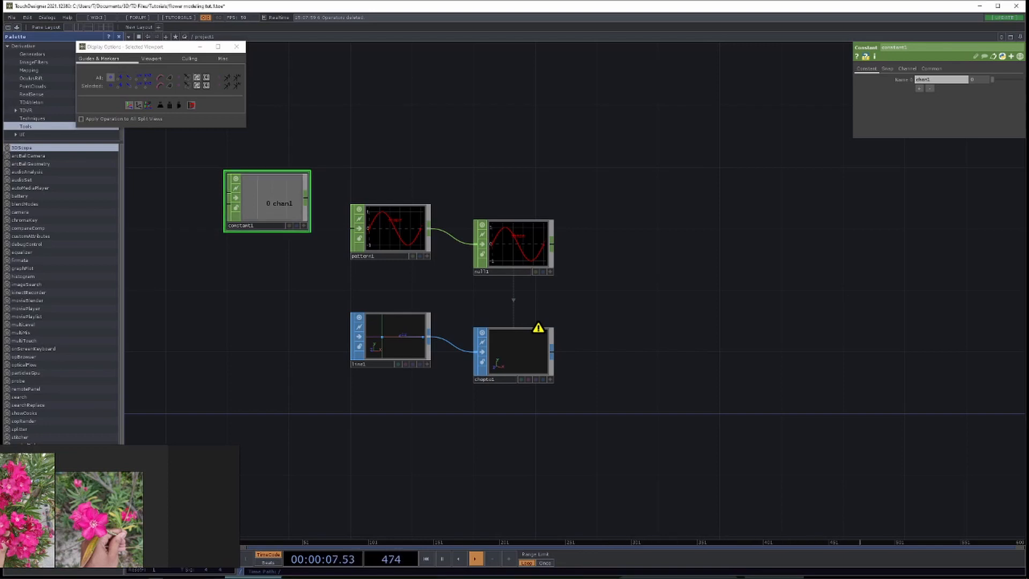
left_click(941, 79)
type("segs")
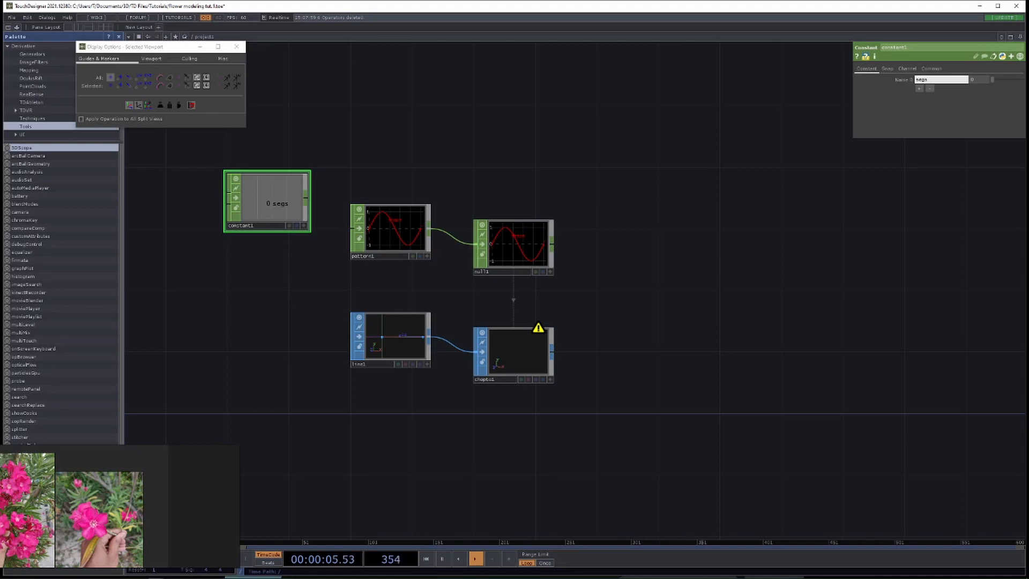
Move the Constant CHOP farther from the Pattern CHOP and connect a new Null CHOP to its output.
left_click_drag(267, 201, 175, 156)
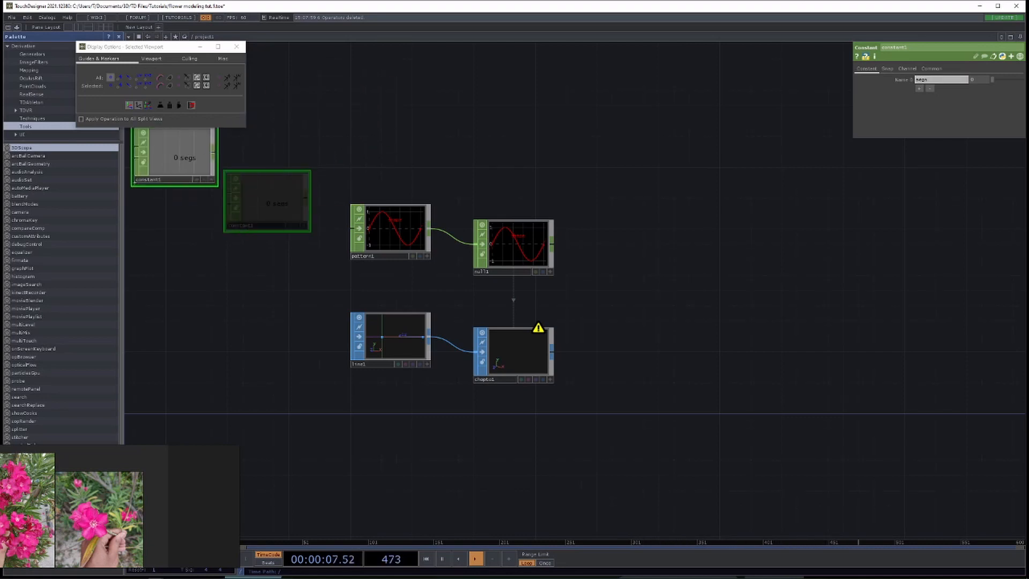
left_click(213, 152)
key("Tab")
left_click(339, 165)
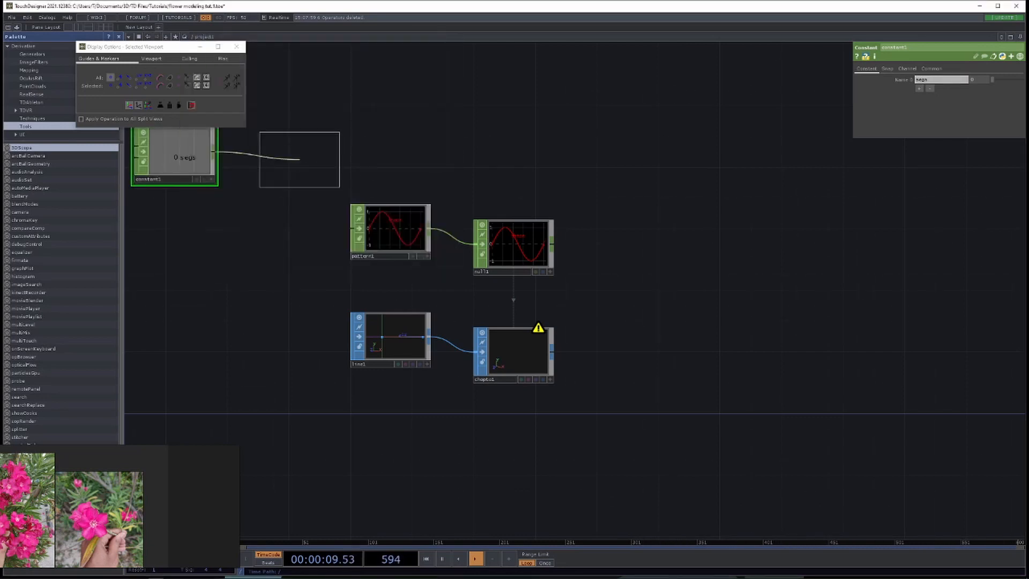
left_click(242, 126)
left_click(319, 179)
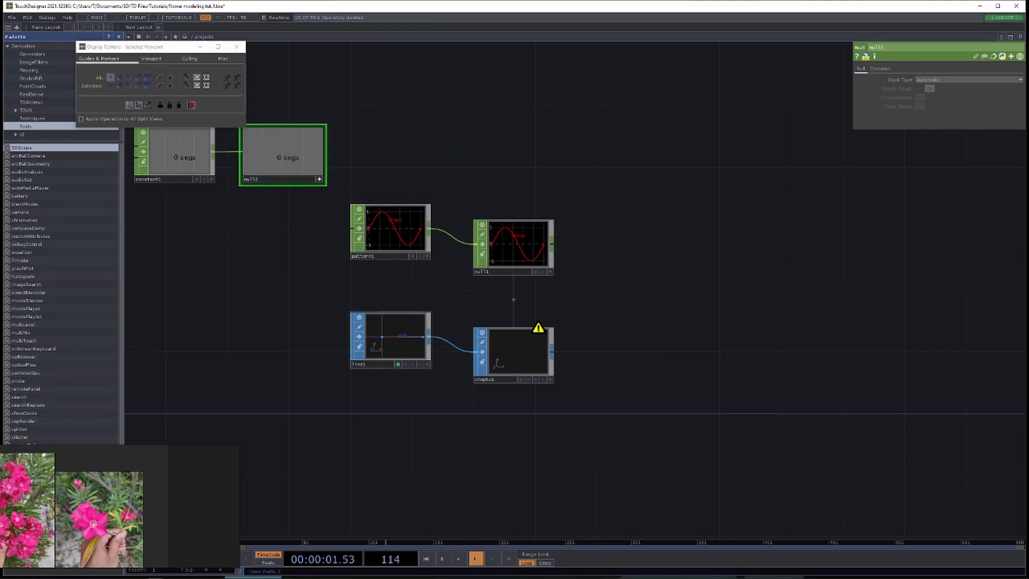
Drive the Line SOP's Number of Points with a CHOP reference to the segs channel.
left_click(391, 354)
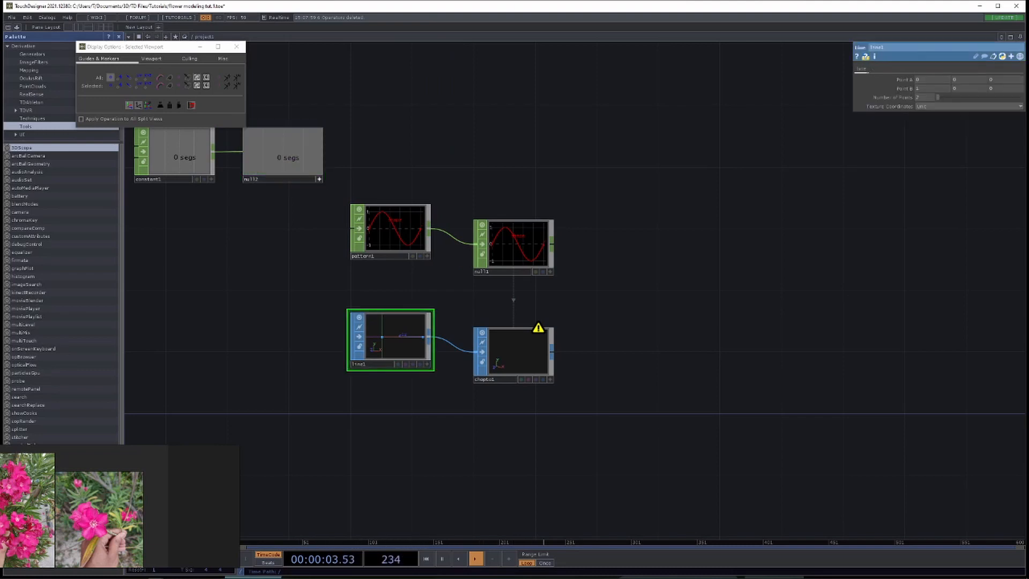
left_click_drag(288, 157, 924, 97)
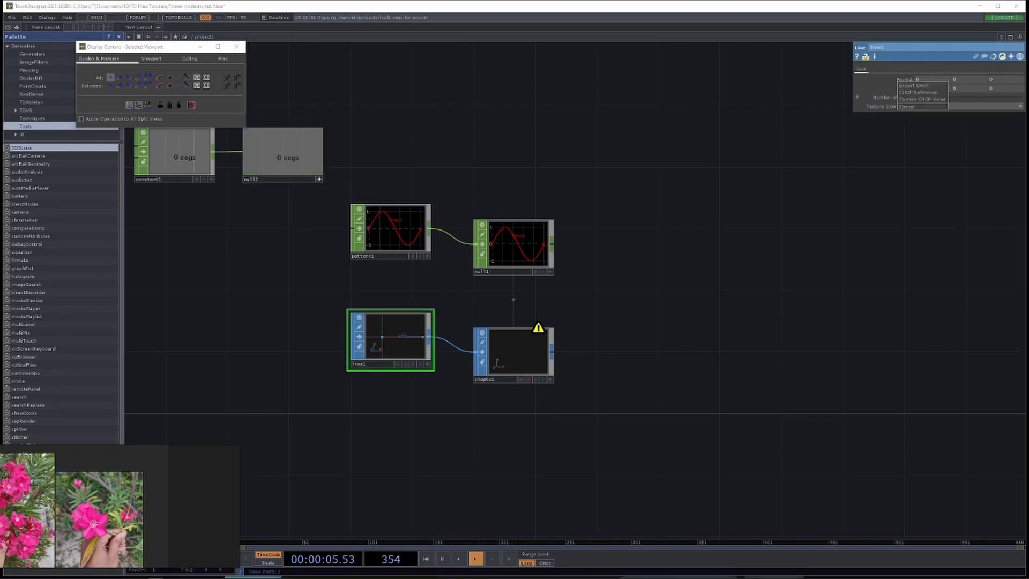
left_click(918, 92)
Drive the Pattern CHOP's Length with a CHOP reference to the segs channel.
left_click(391, 230)
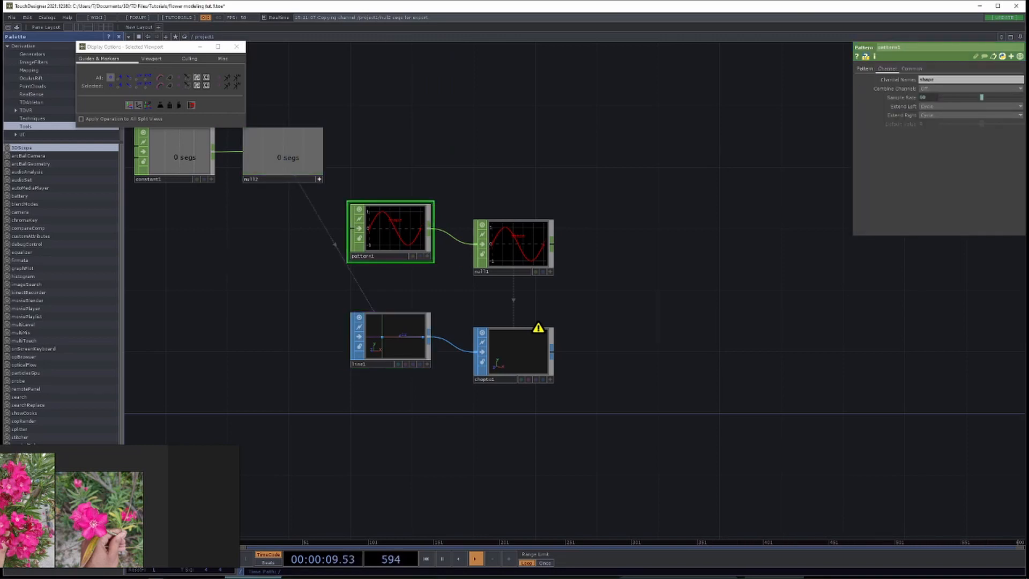
left_click(864, 69)
left_click_drag(288, 157, 927, 88)
left_click(925, 84)
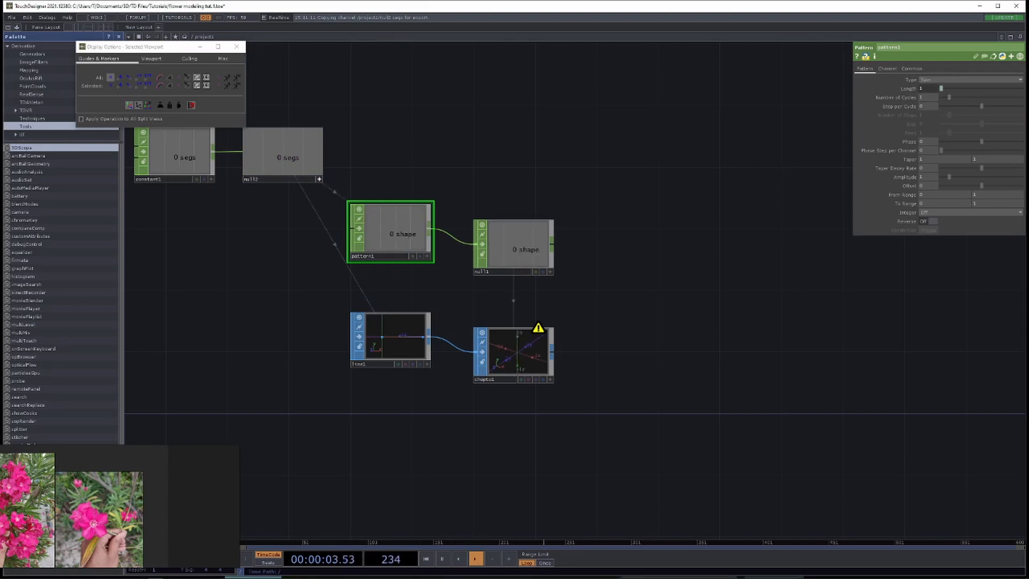
Set the segs value of the Constant CHOP to 30.
left_click(174, 153)
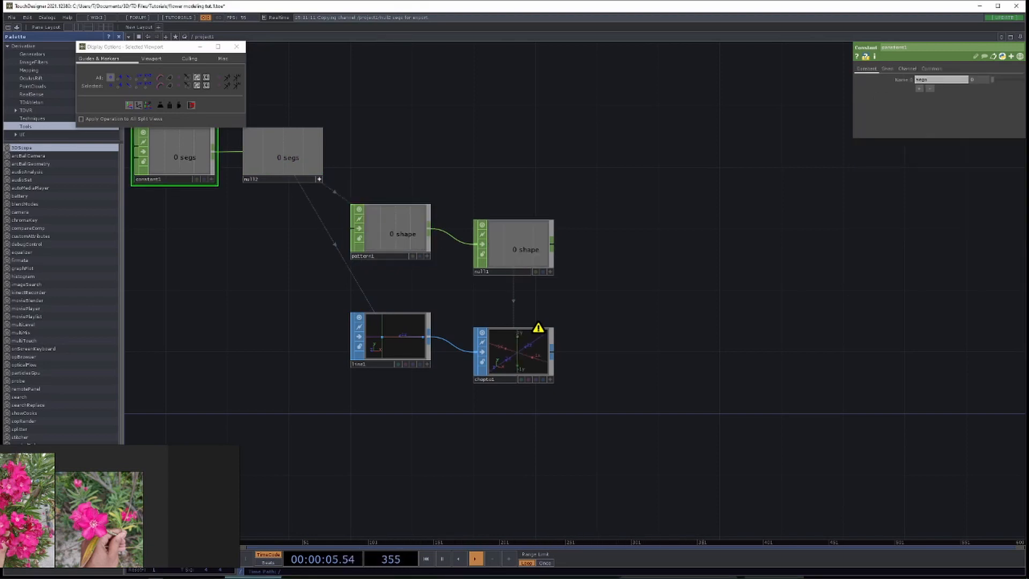
middle_click_drag(977, 80, 979, 64)
middle_click(519, 360)
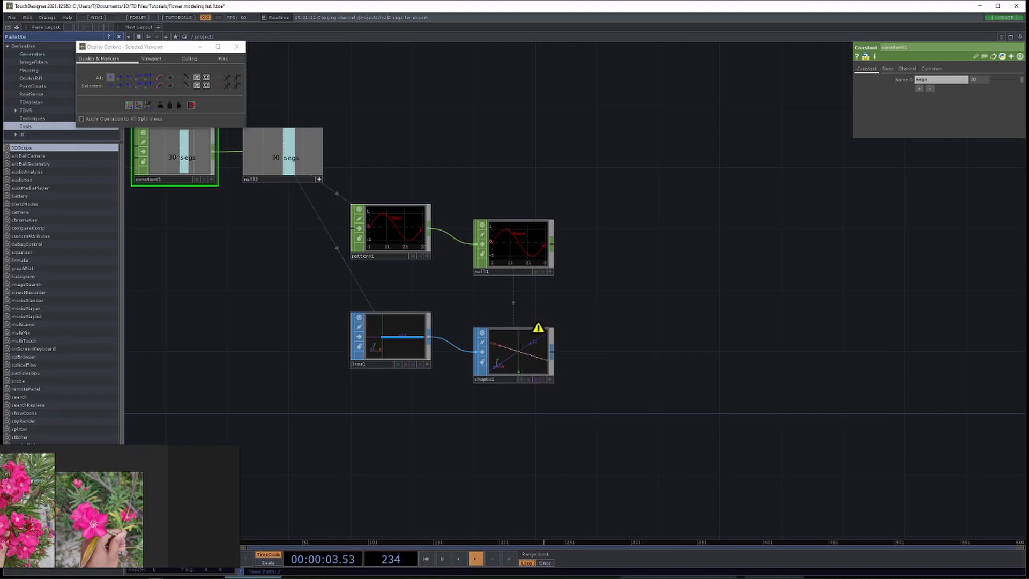
Line up the Line SOP with the CHOP to SOP and reduce the latter's Attribute Scope to P(2).
left_click_drag(390, 337, 375, 352)
left_click(391, 231)
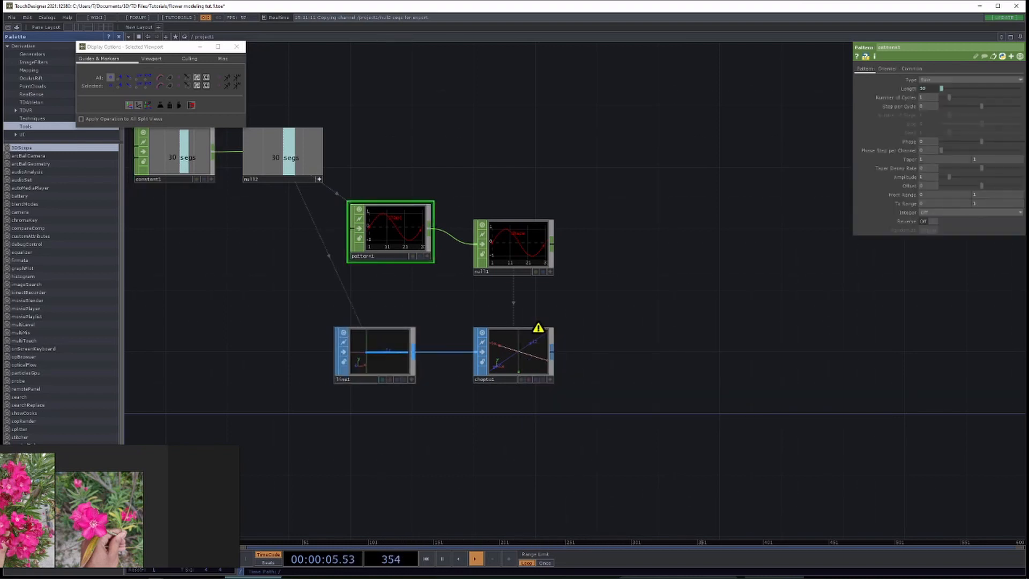
left_click(514, 245)
left_click(513, 354)
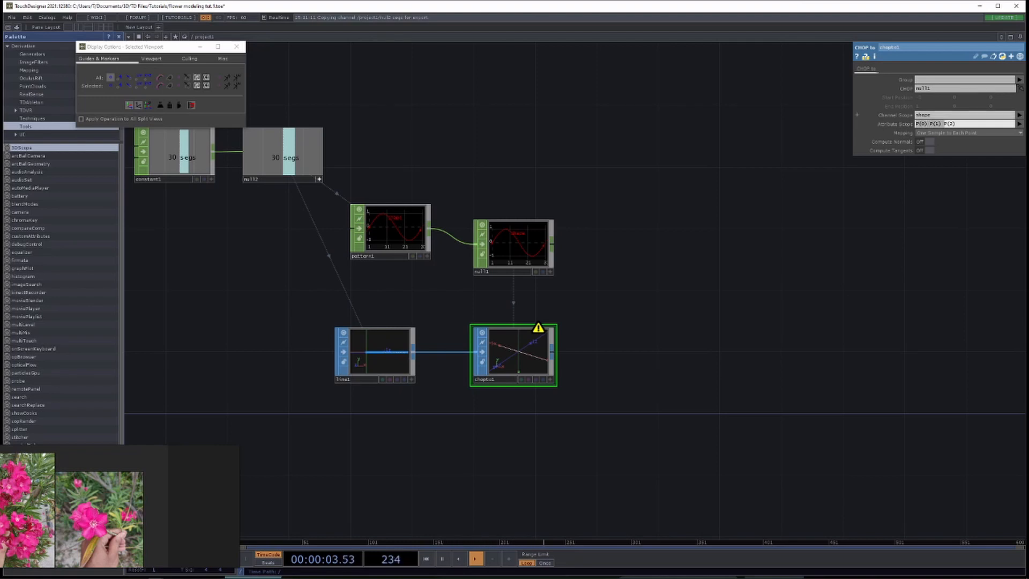
key("BackSpace")
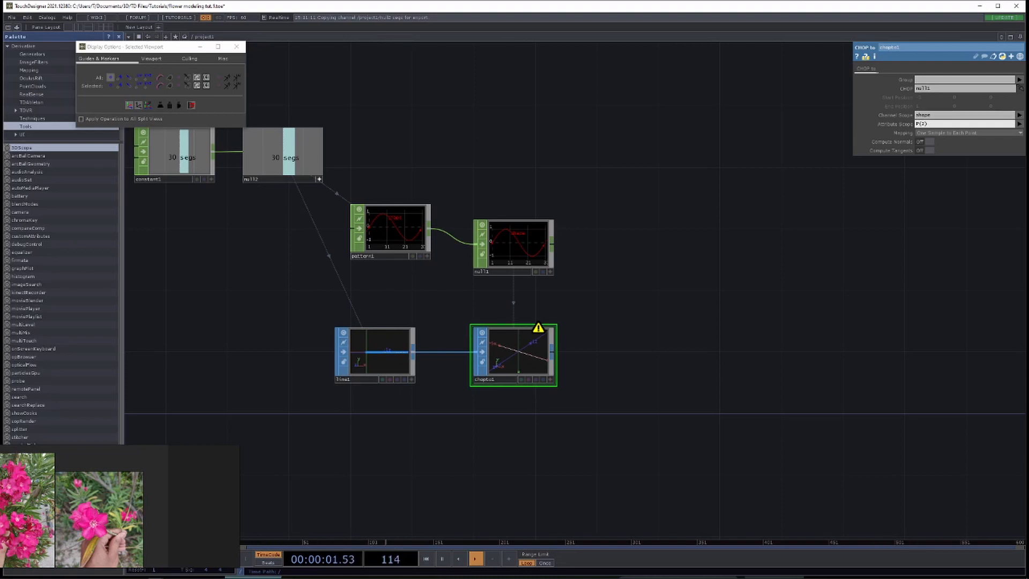
left_click(1019, 124)
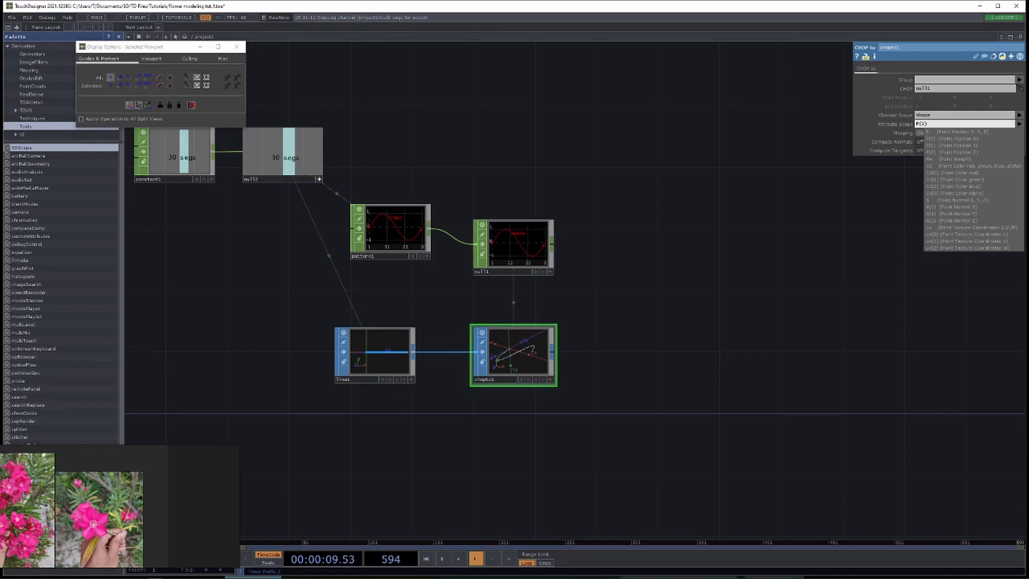
key("Escape")
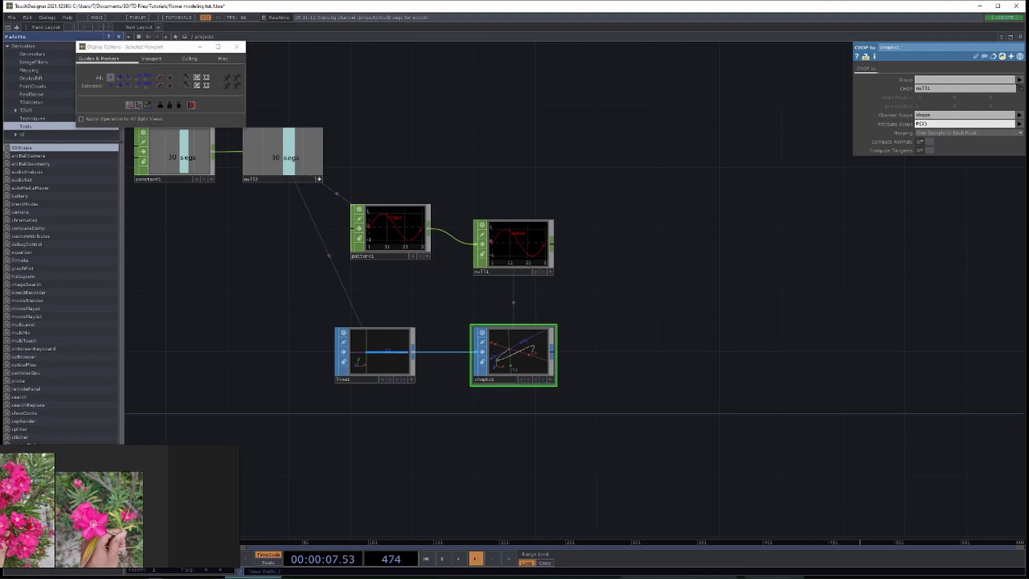
Activate the CHOP to SOP's viewer to inspect the curve and set the Pattern CHOP's Type to Ramp.
left_click(550, 379)
left_click_drag(528, 360, 506, 347)
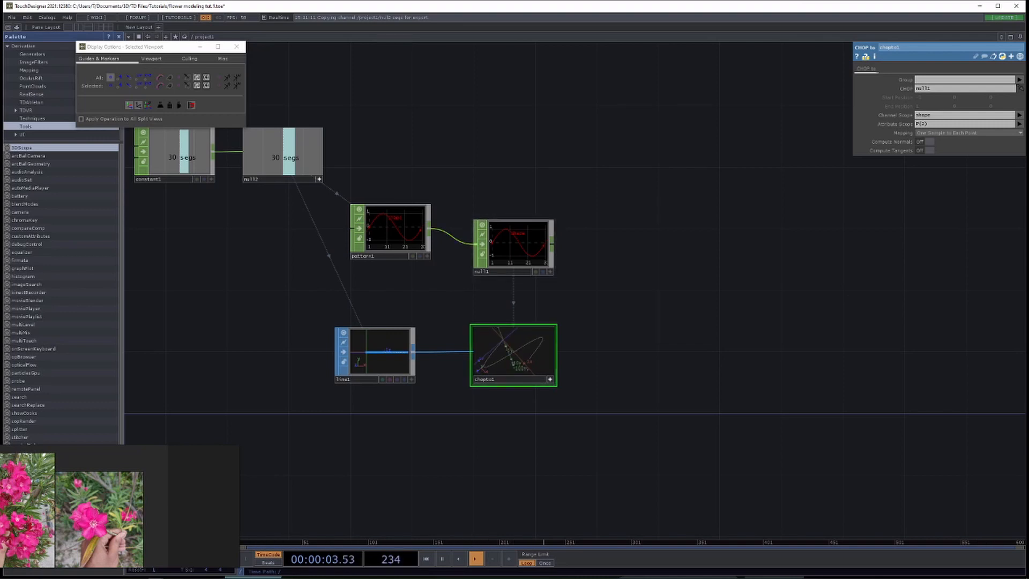
left_click(390, 236)
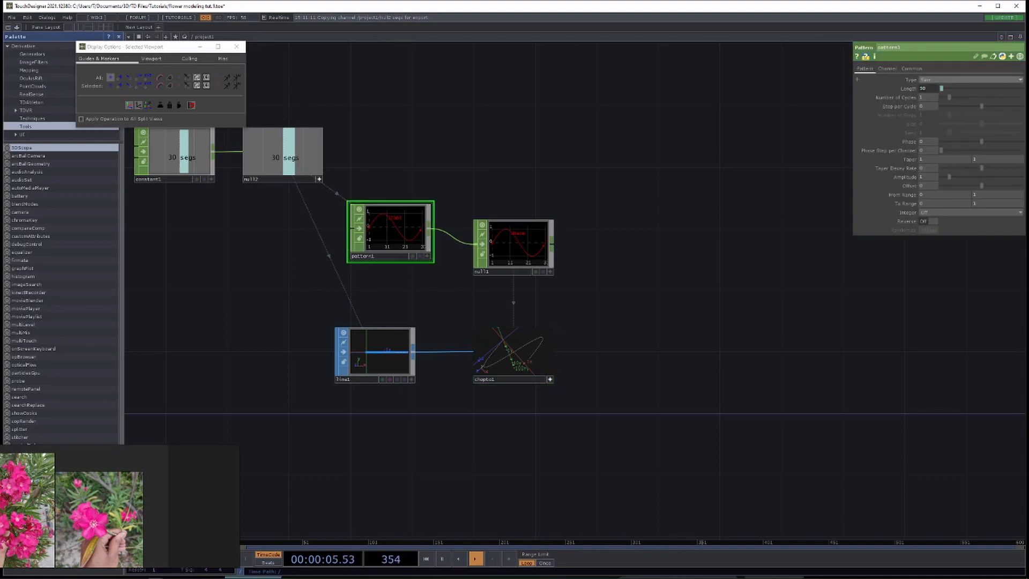
left_click(943, 79)
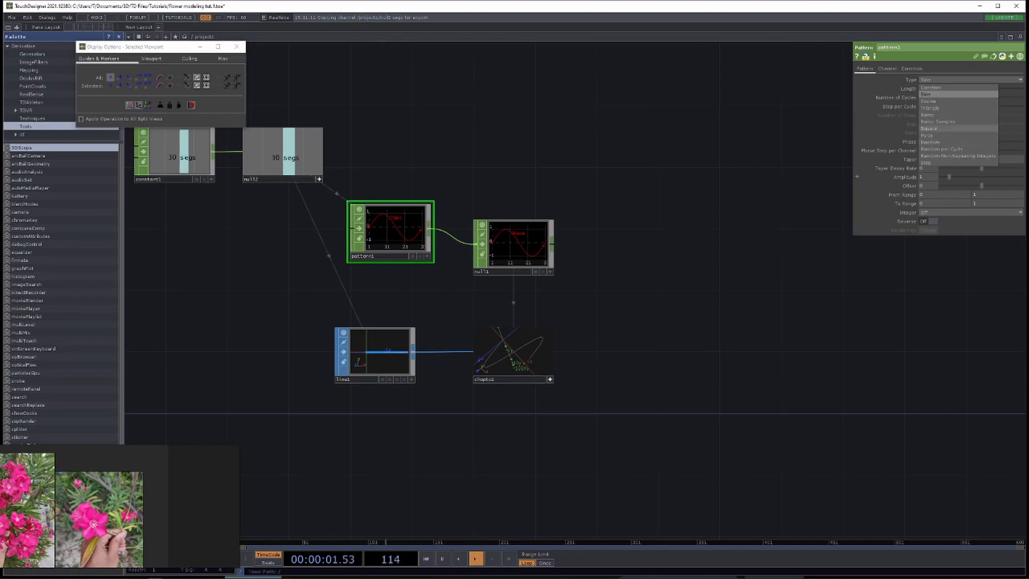
left_click(929, 115)
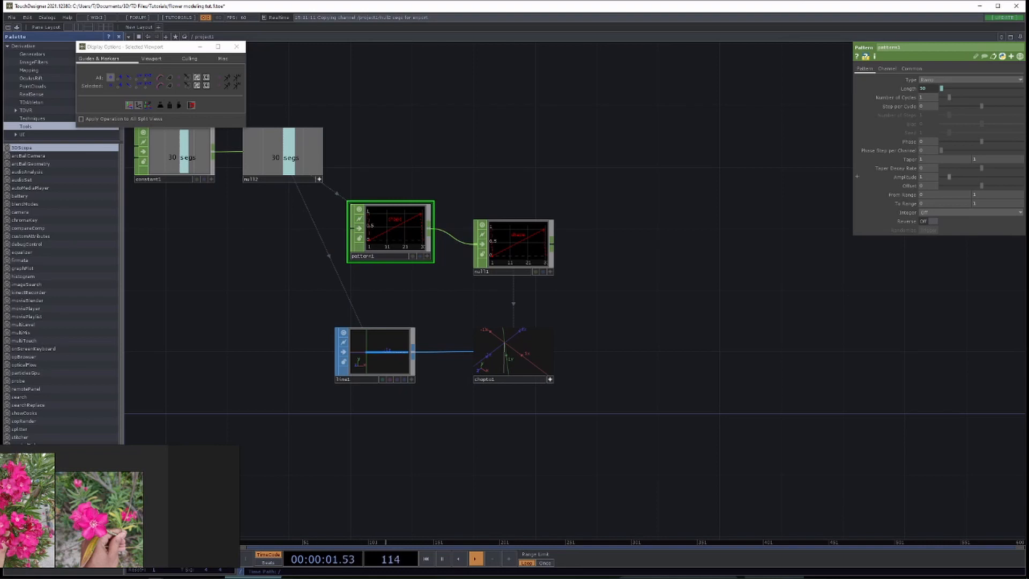
Set the Pattern CHOP's second Taper value to 0.2 and turn on Reverse.
middle_click(988, 159)
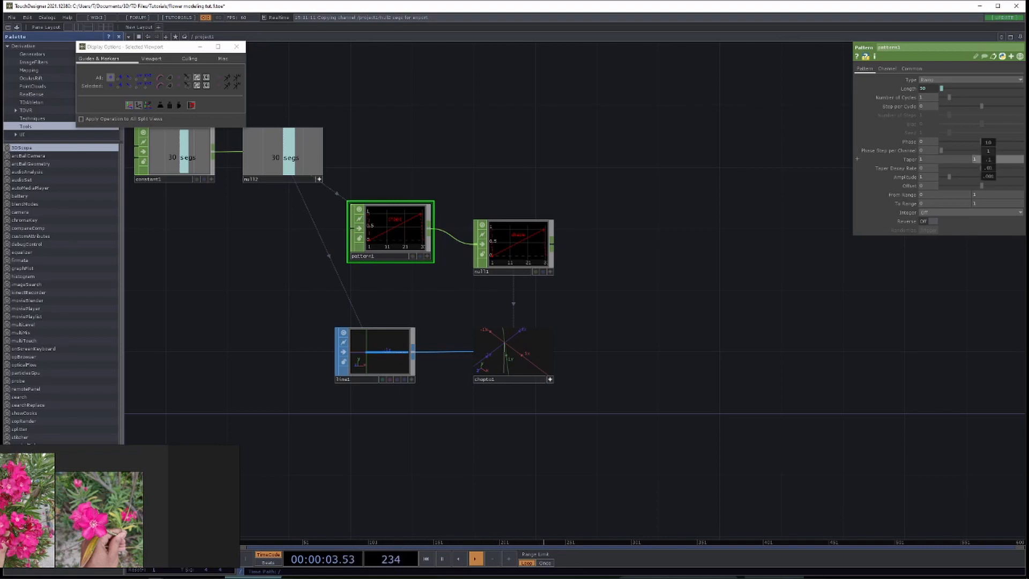
middle_click_drag(857, 159, 847, 159)
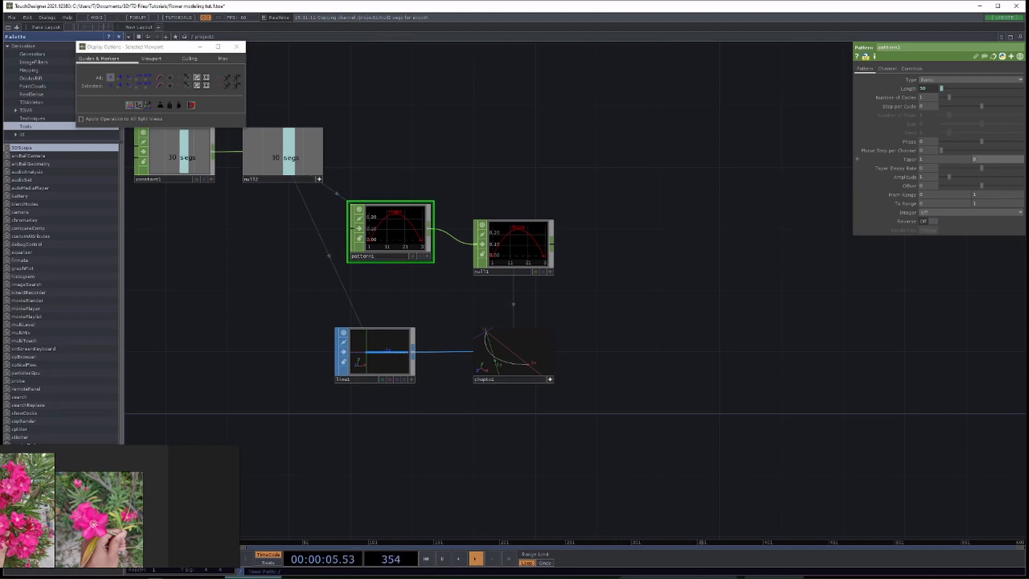
middle_click(981, 159)
mouse_move(981, 159)
middle_mouse_down()
mouse_move(997, 159)
mouse_move(981, 151)
middle_mouse_up()
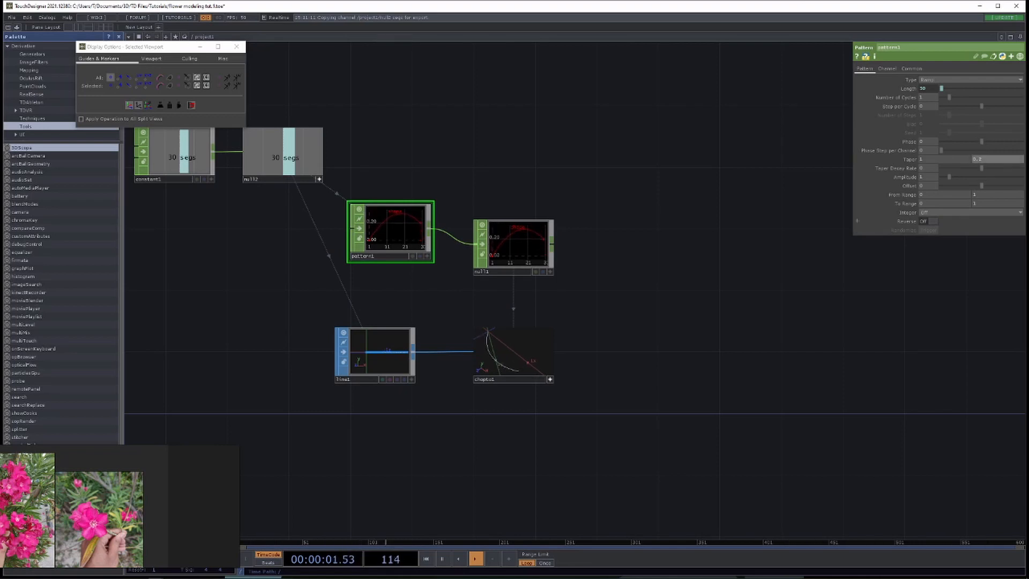
left_click(928, 221)
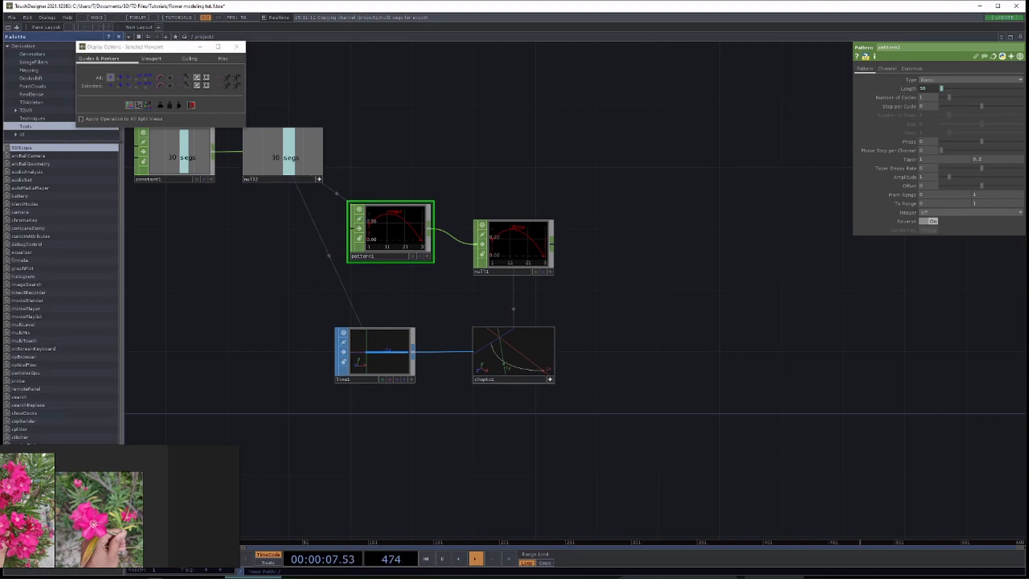
Connect a Copy SOP to the CHOP to SOP's output and set its Number of Copies to 2.
left_click(555, 352)
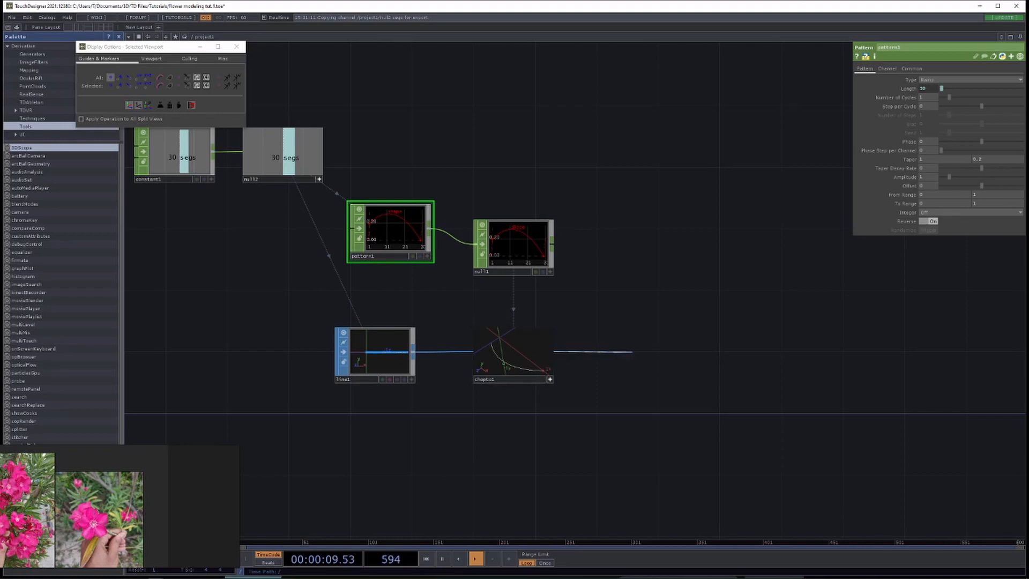
left_click(632, 352)
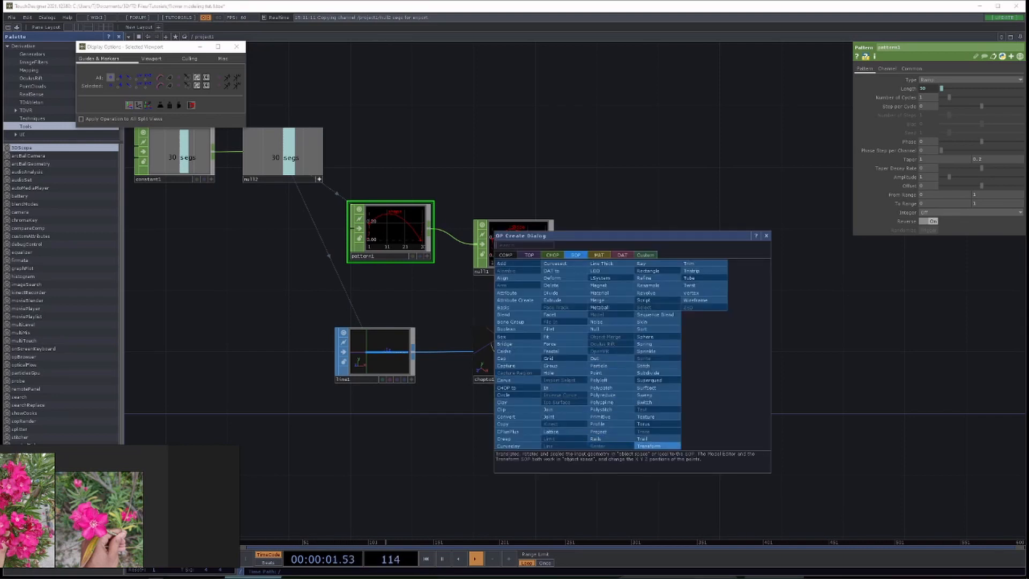
left_click(503, 424)
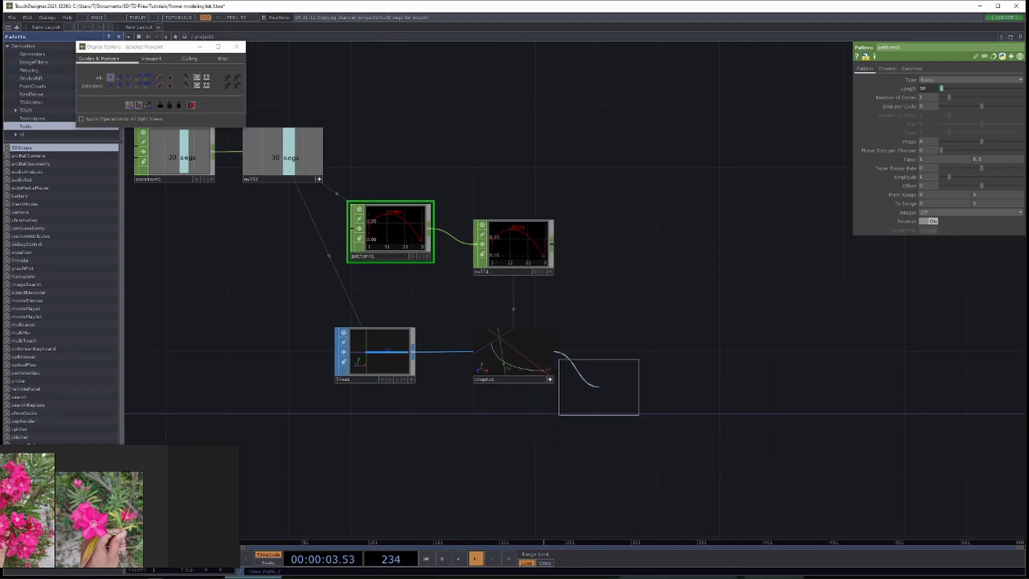
left_click(933, 97)
type("2")
key("Return")
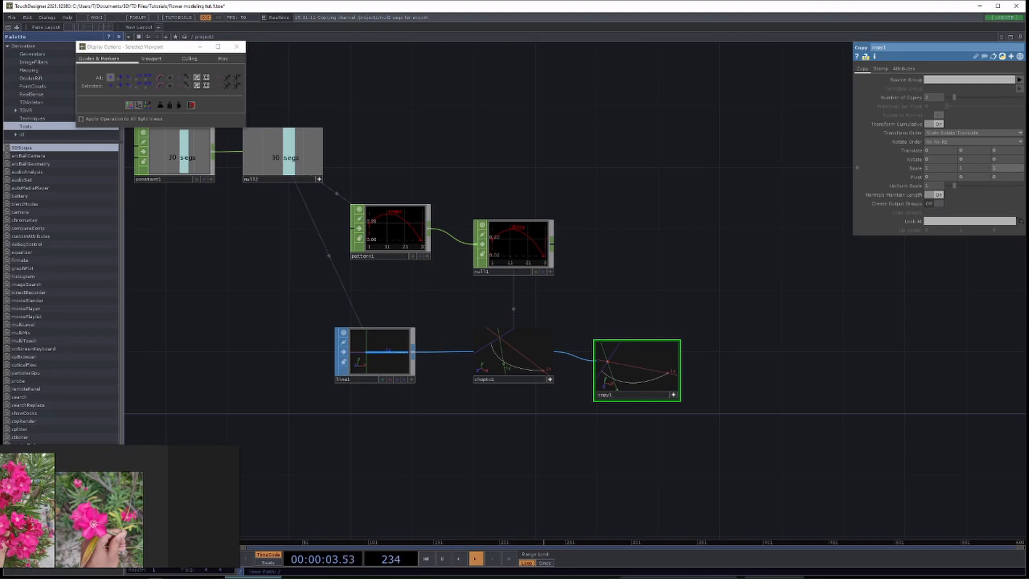
Set the Copy SOP's Z scale to -1 and connect a Skin SOP to its output.
middle_click_drag(1002, 168, 981, 160)
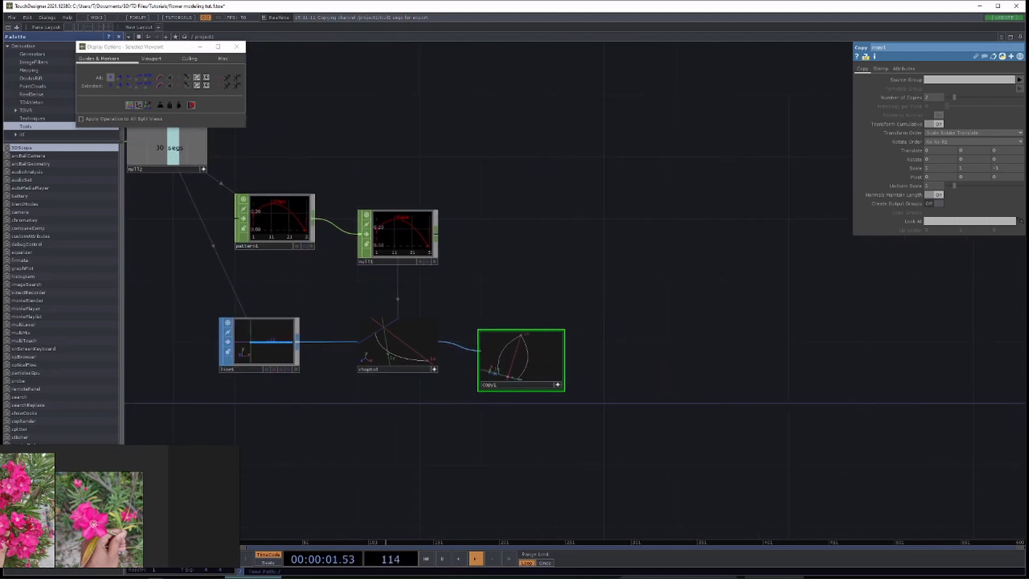
left_click(563, 357)
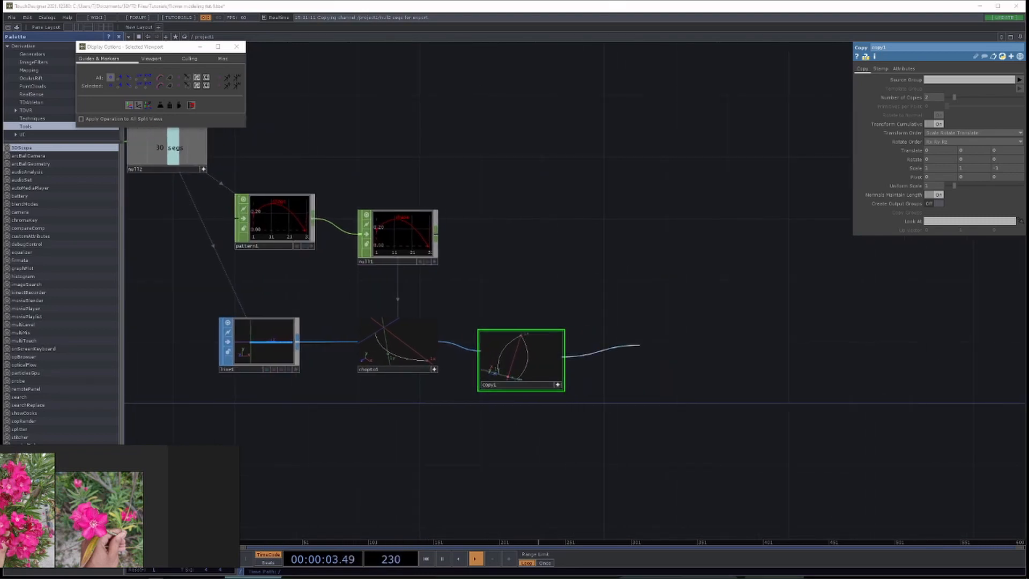
left_click(636, 343)
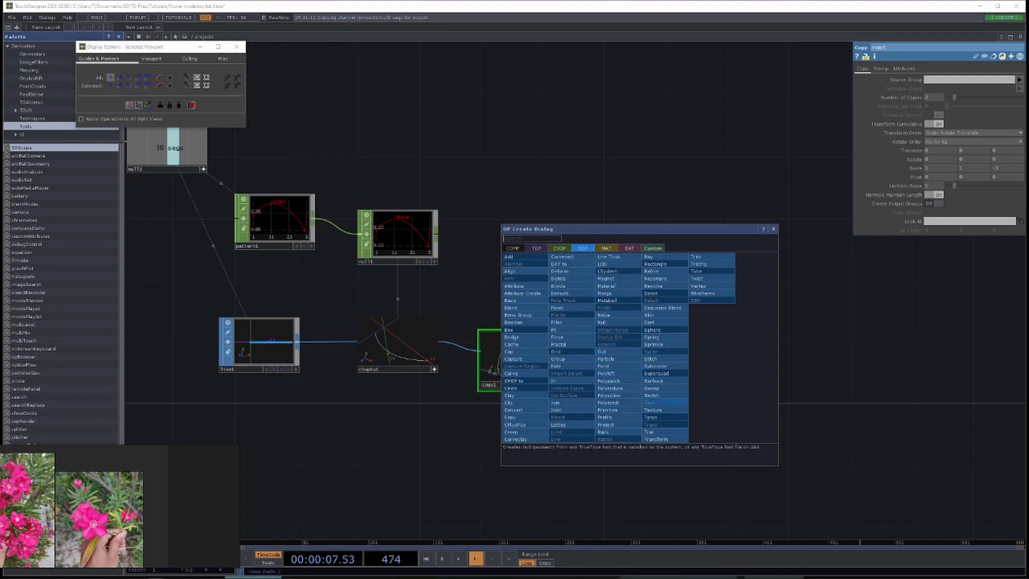
left_click(657, 315)
left_click(660, 328)
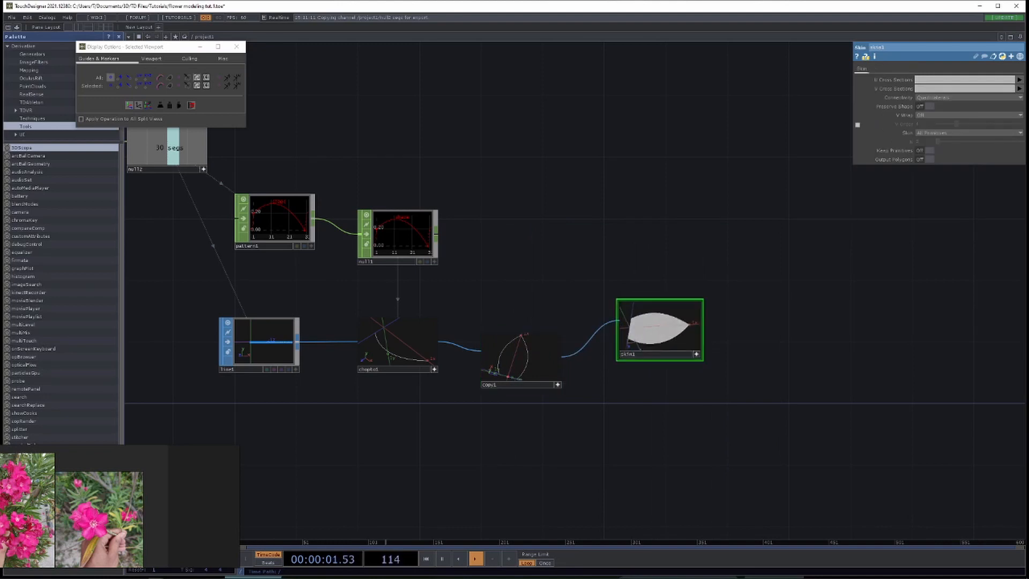
key("Tab")
key("Escape")
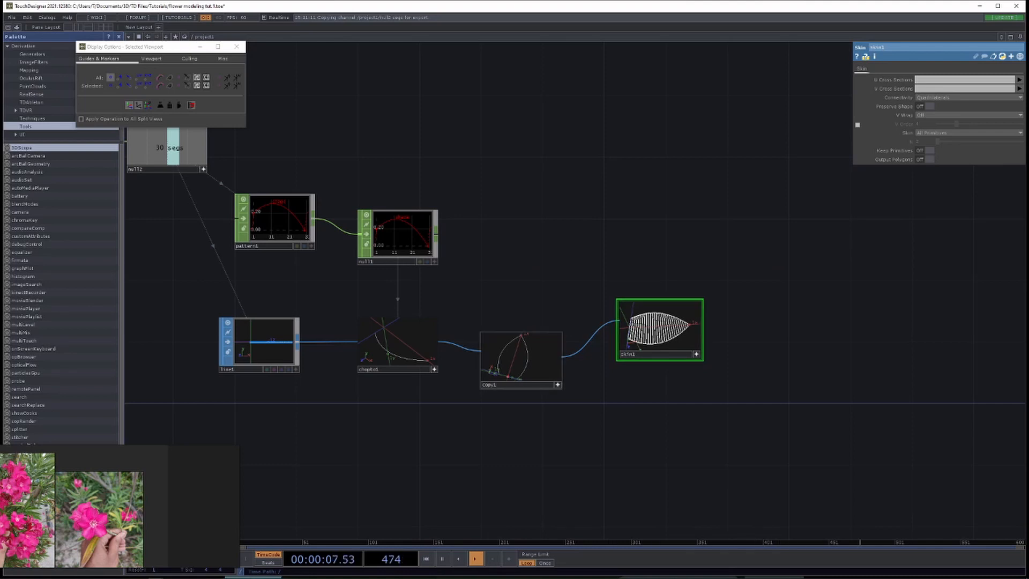
Branch a Polypatch SOP off the Copy SOP's output and reduce its first Output Divisions value.
left_click(563, 357)
left_click(609, 425)
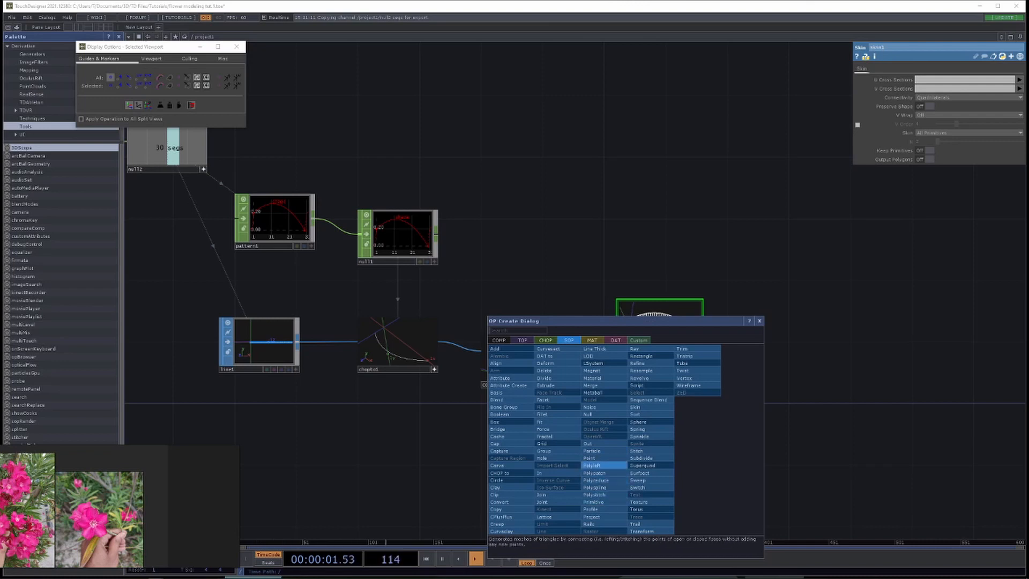
left_click(592, 465)
left_click(644, 406)
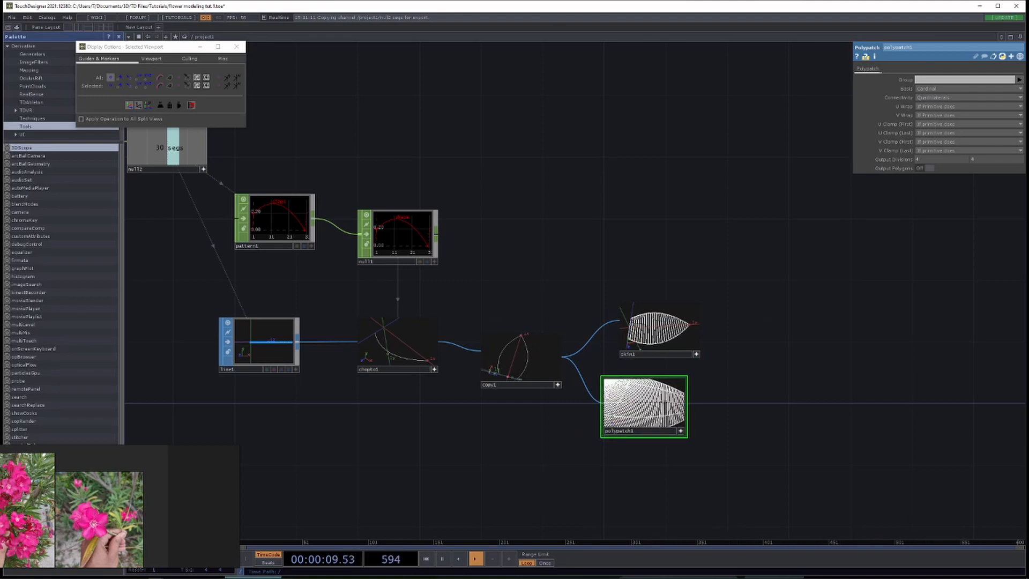
middle_click(946, 159)
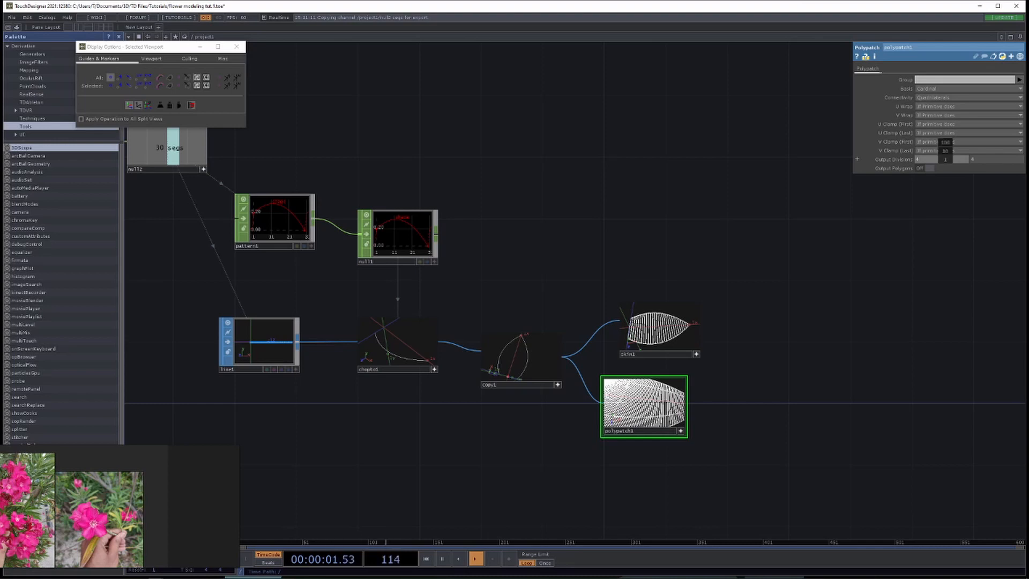
middle_click_drag(945, 159, 991, 148)
Set the Constant CHOP's segs channel to 10.
left_click_drag(589, 214, 705, 246)
left_click(174, 172)
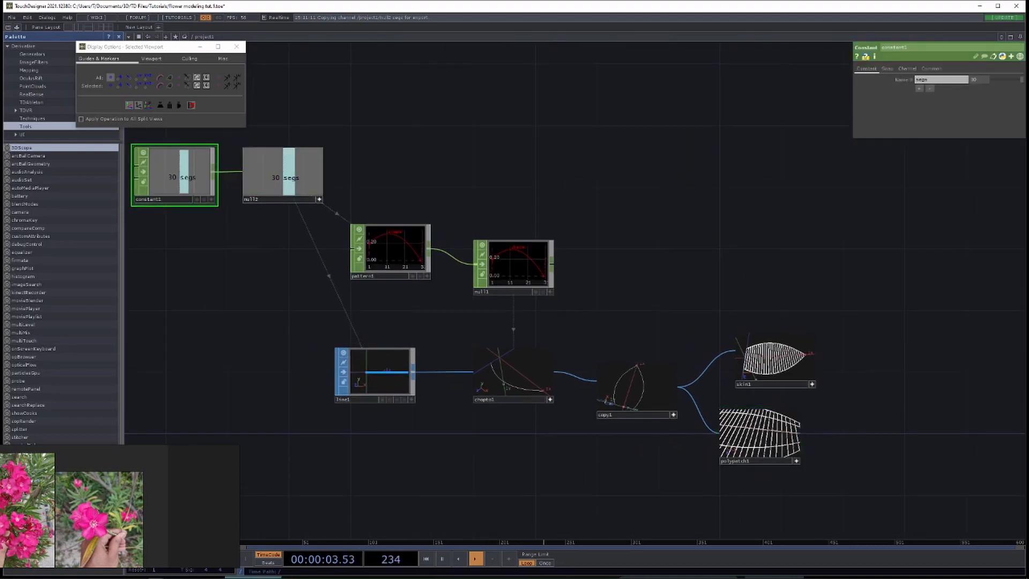
mouse_move(978, 79)
middle_mouse_down()
mouse_move(967, 73)
mouse_move(979, 79)
middle_mouse_up()
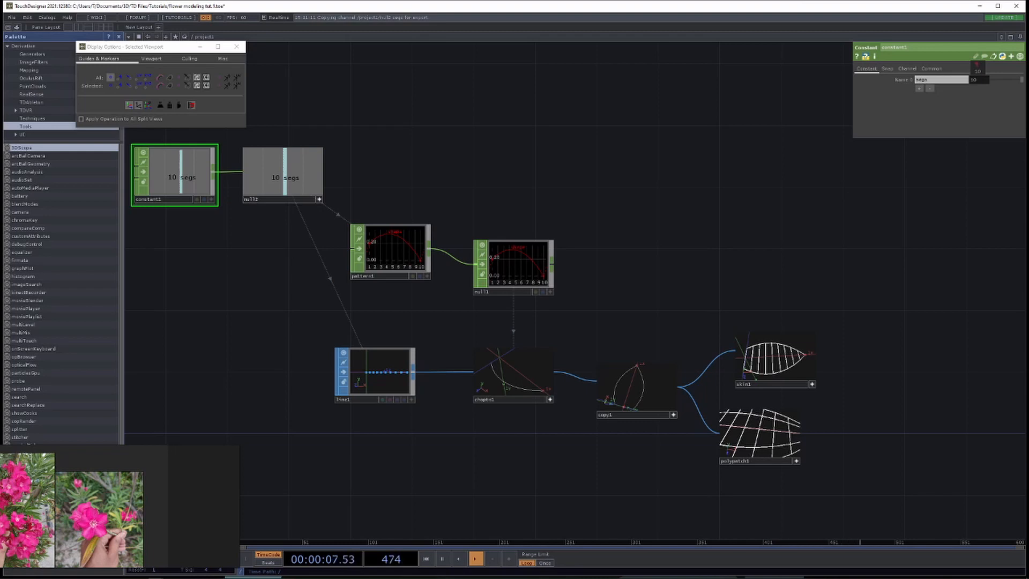
Line up the Polypatch SOP in the network and delete the Skin SOP.
left_click_drag(589, 482, 549, 444)
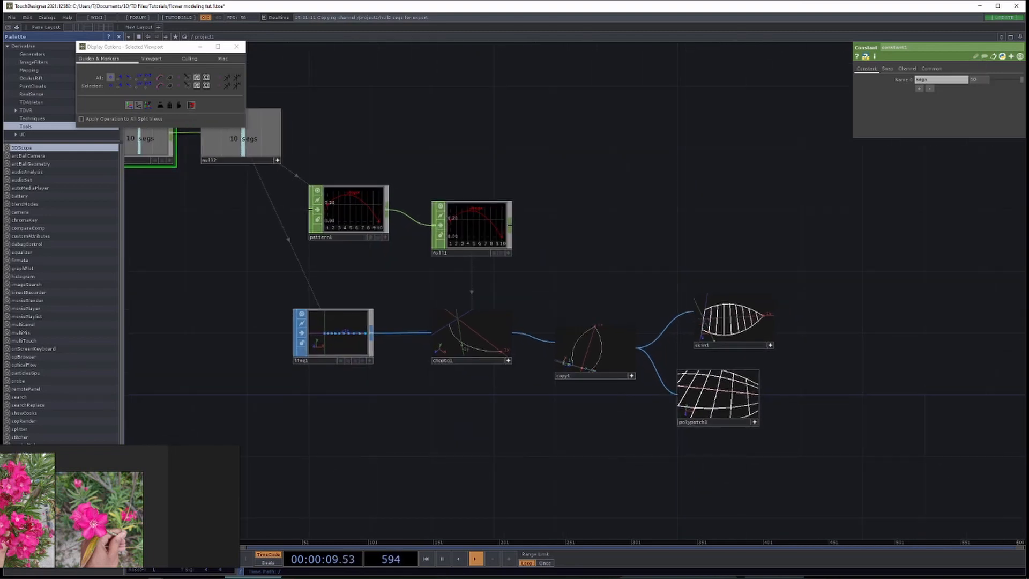
left_click_drag(718, 397, 734, 397)
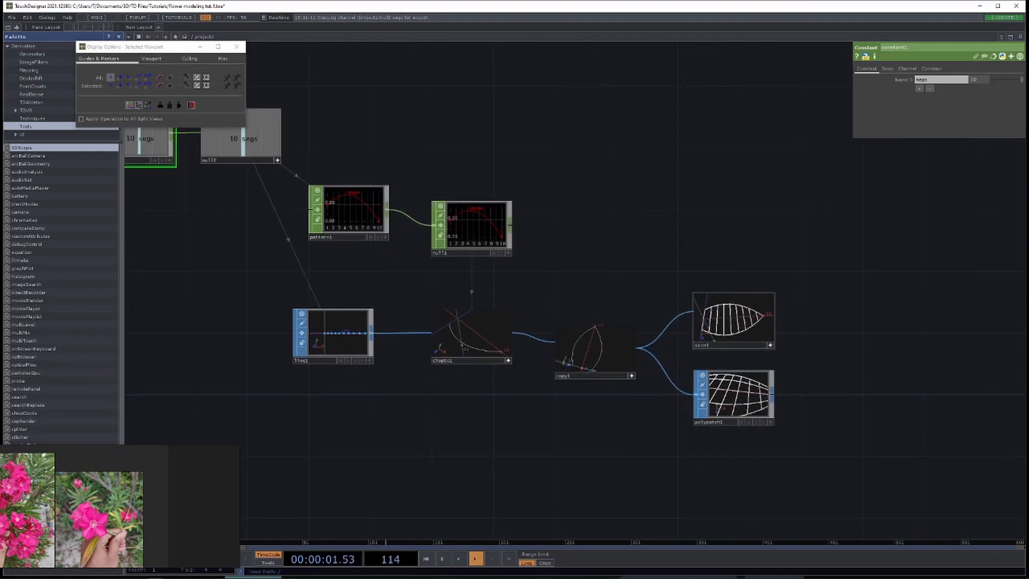
left_click_drag(590, 456, 582, 460)
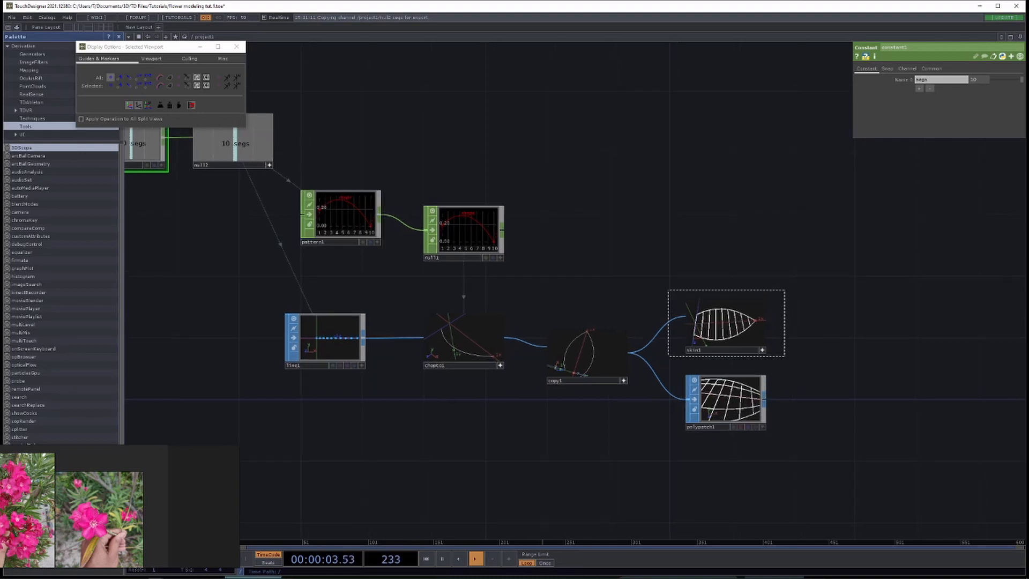
left_click(725, 325)
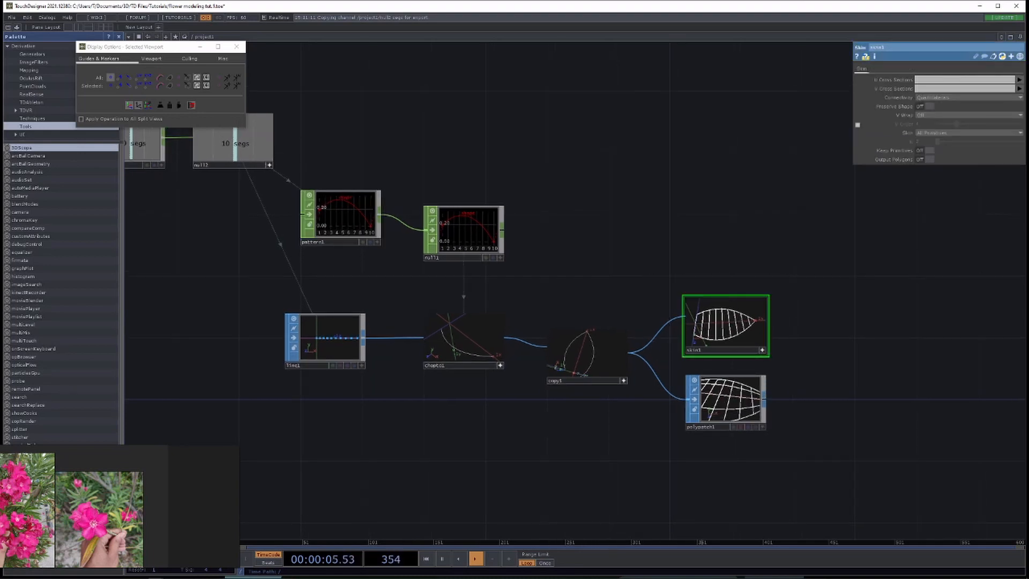
key("Delete")
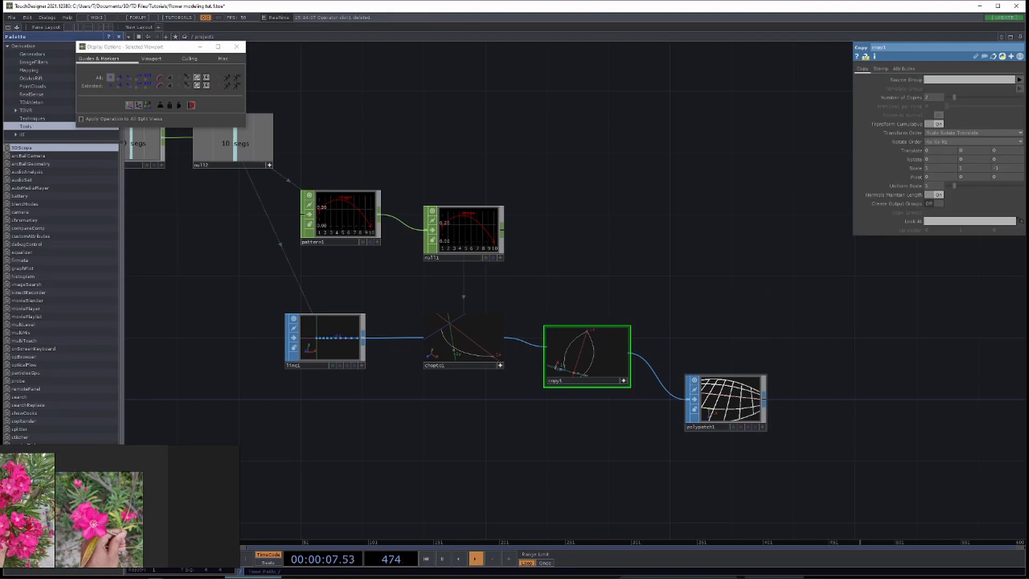
left_click_drag(616, 439, 424, 431)
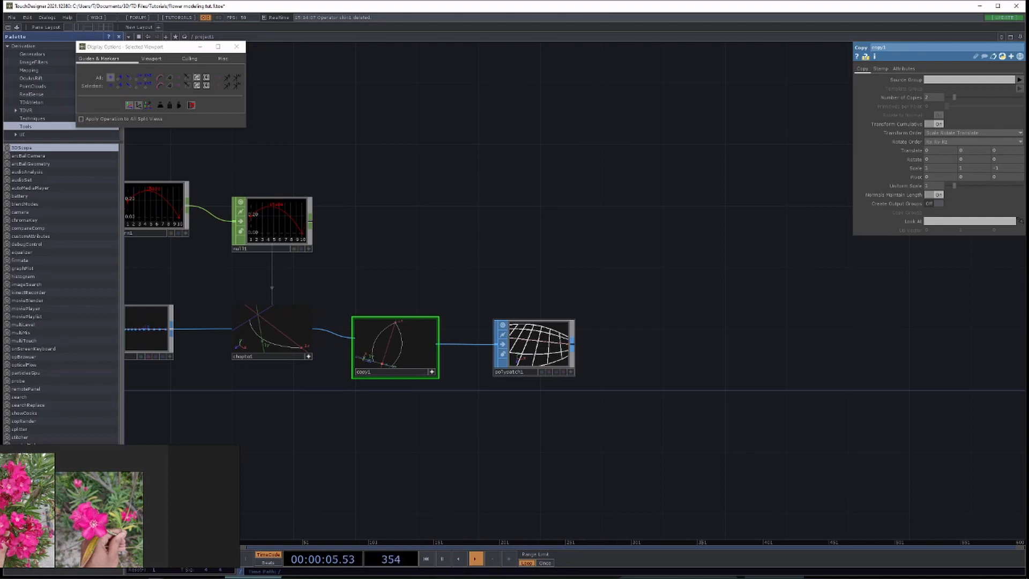
Connect an Attribute Create SOP to the Polypatch SOP's output, activate its viewer and turn on Compute Normals.
left_click_drag(572, 343, 632, 342)
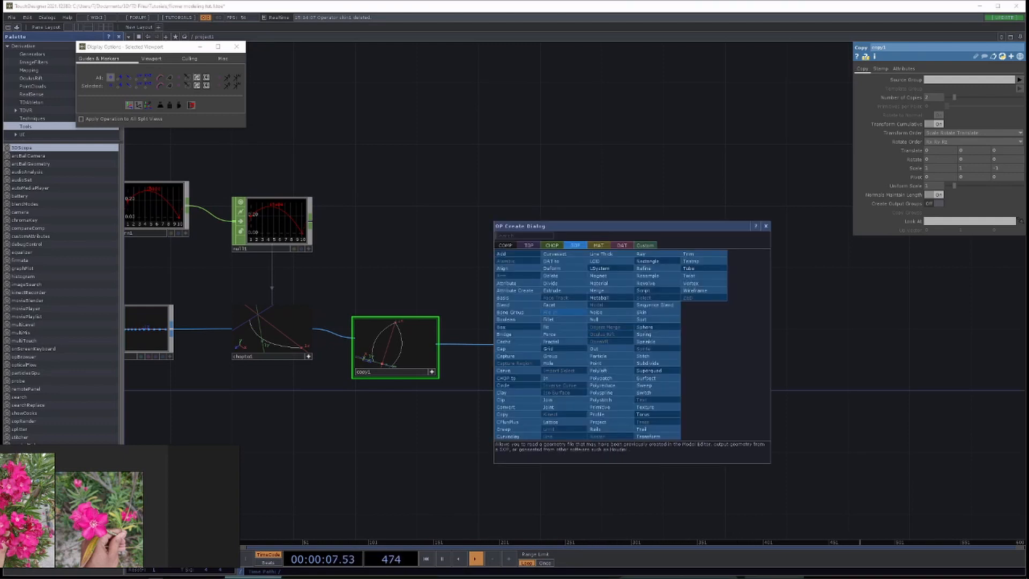
left_click(515, 290)
left_click(638, 346)
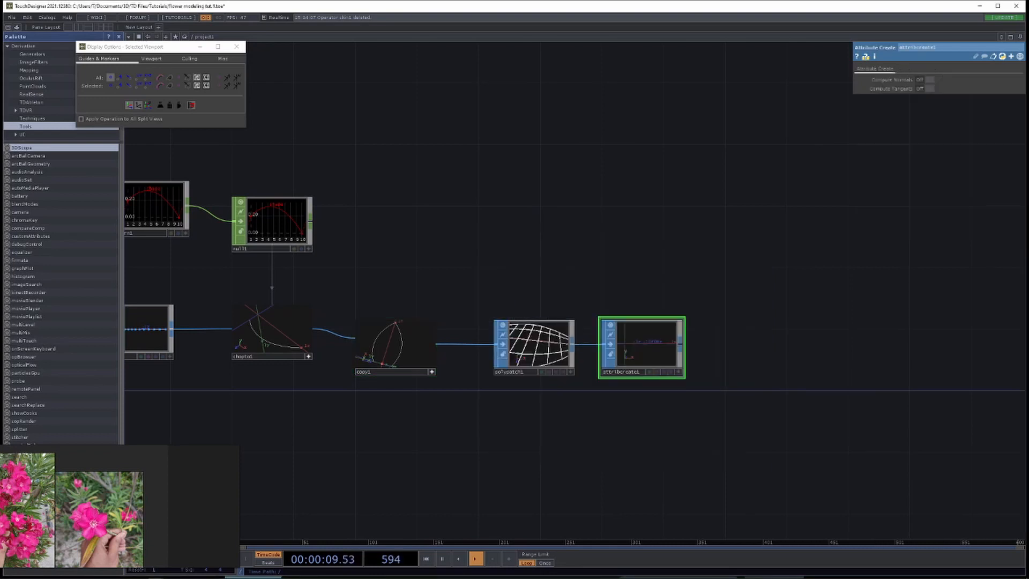
left_click_drag(638, 345, 657, 343)
left_click(694, 371)
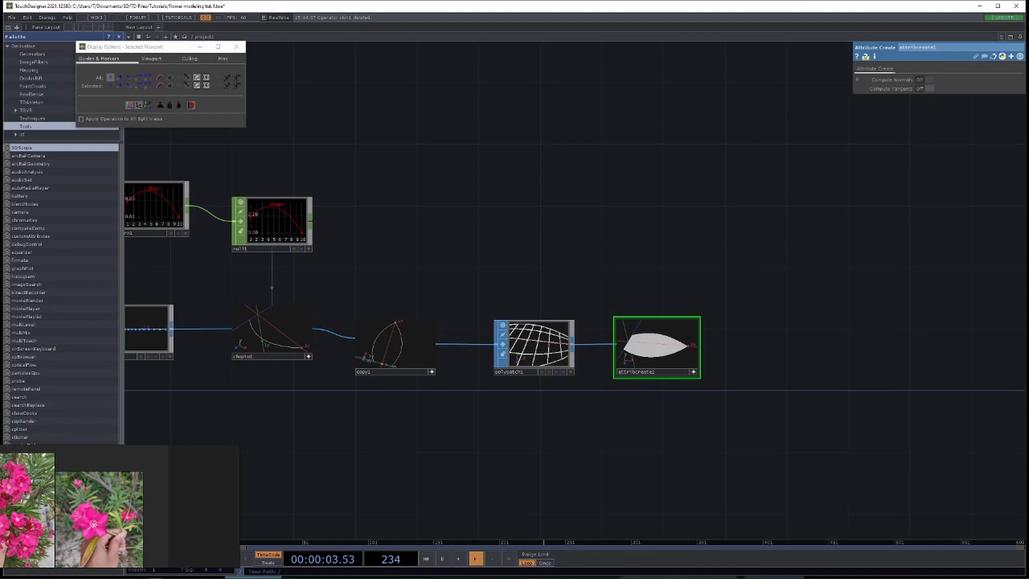
left_click(925, 79)
Connect a Texture SOP to the Attribute Create SOP's output and activate its viewer.
left_click_drag(750, 225, 605, 219)
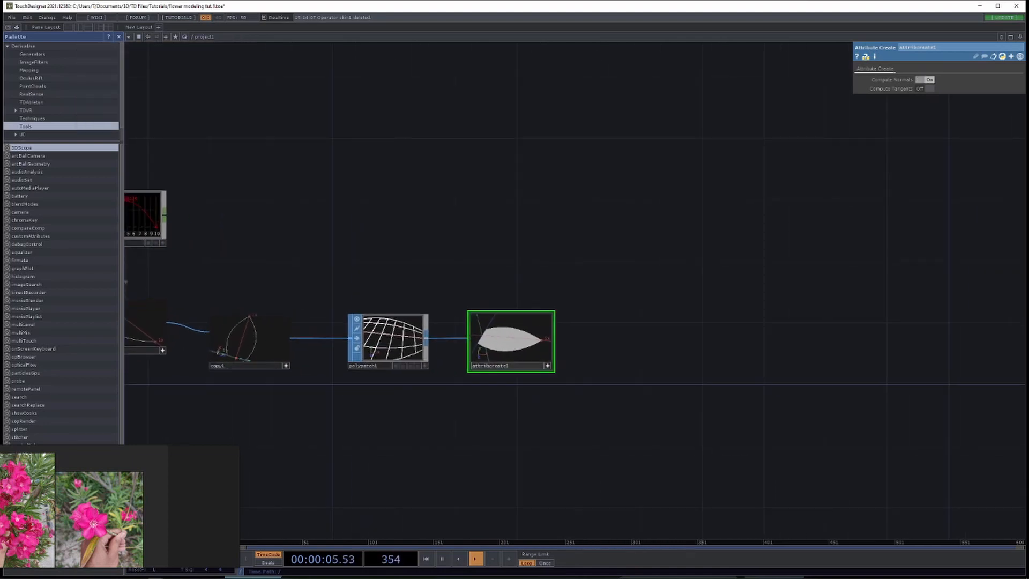
left_click(551, 339)
key("Tab")
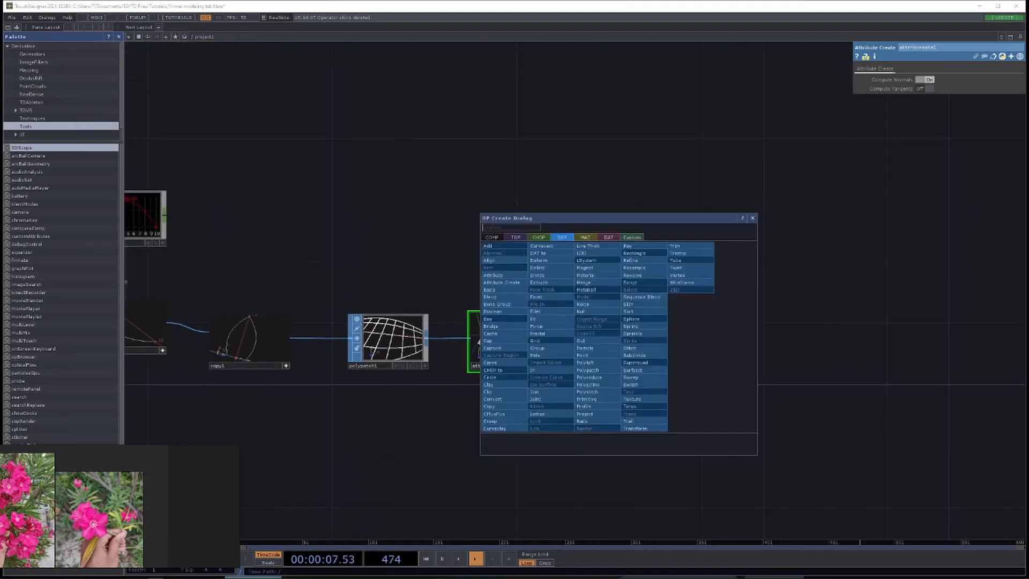
left_click(633, 399)
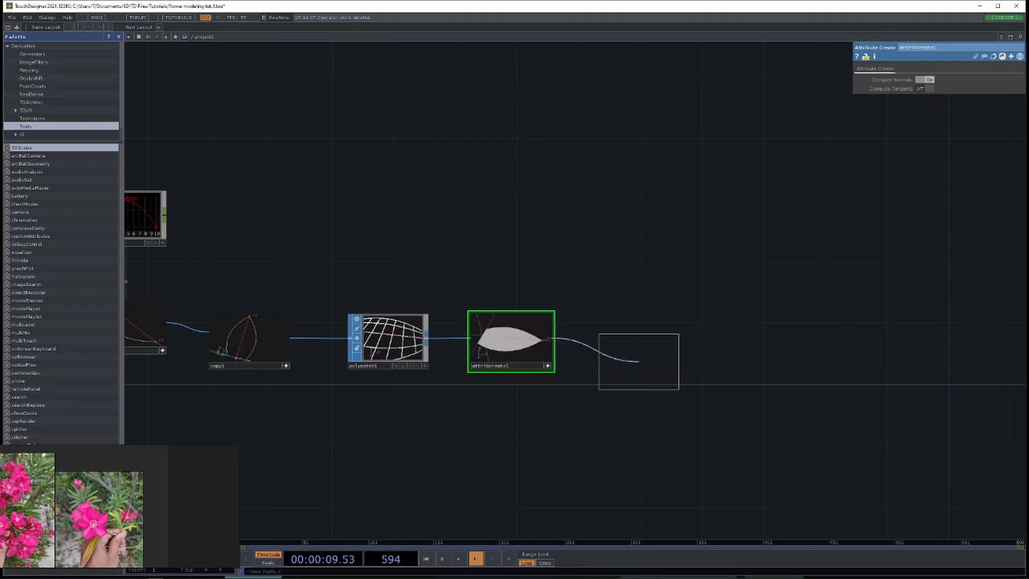
left_click(622, 343)
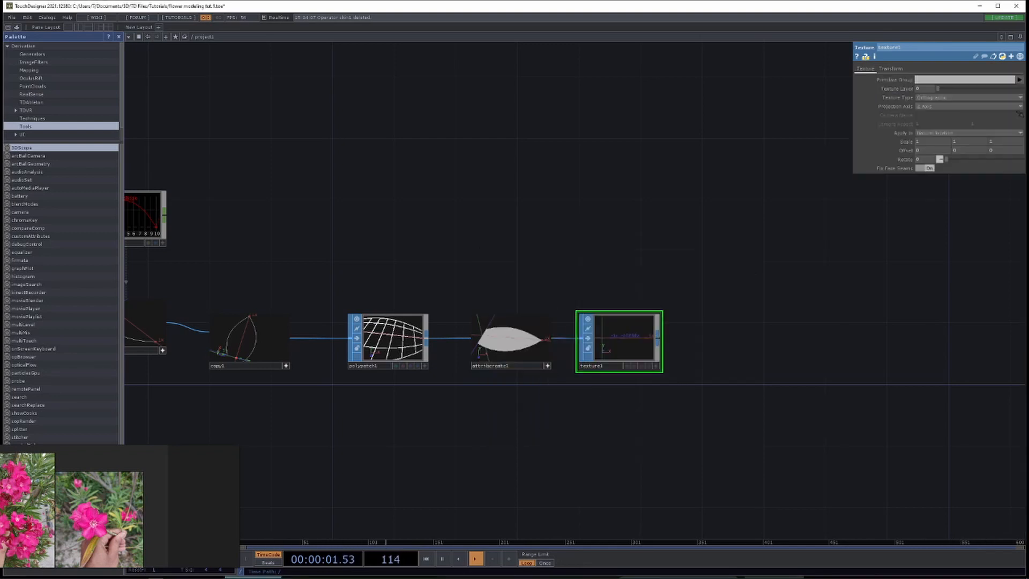
left_click_drag(697, 279, 660, 294)
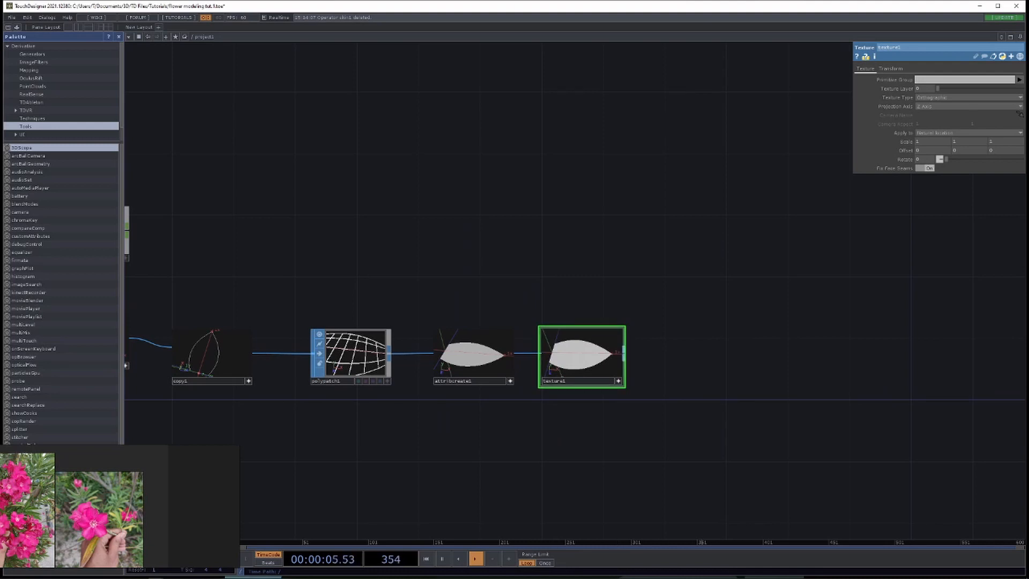
Close the floating viewport Display Options window.
left_click_drag(668, 374, 587, 367)
scroll(587, 367, "down", 4)
key("p")
left_click_drag(416, 370, 404, 378)
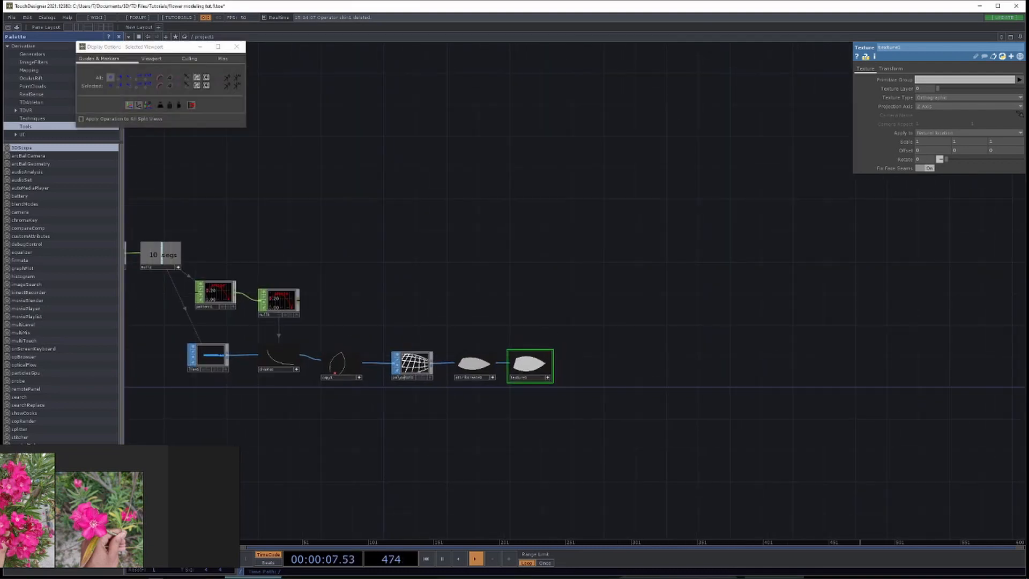
left_click(236, 46)
left_click_drag(624, 323, 700, 277)
scroll(621, 321, "up", 5)
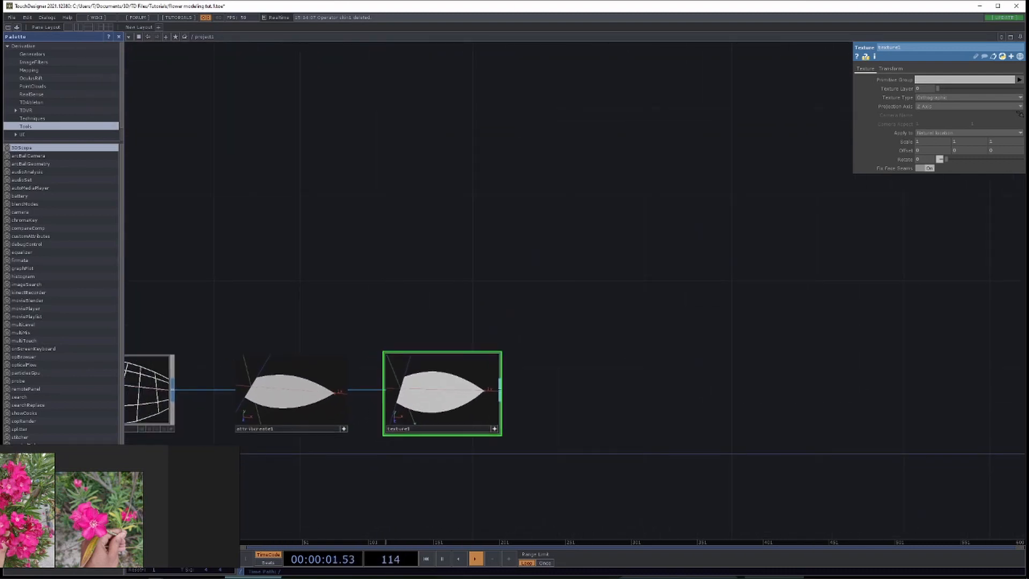
Connect a Null SOP to the Texture SOP's output.
left_click(500, 390)
left_click(609, 386)
left_click(594, 365)
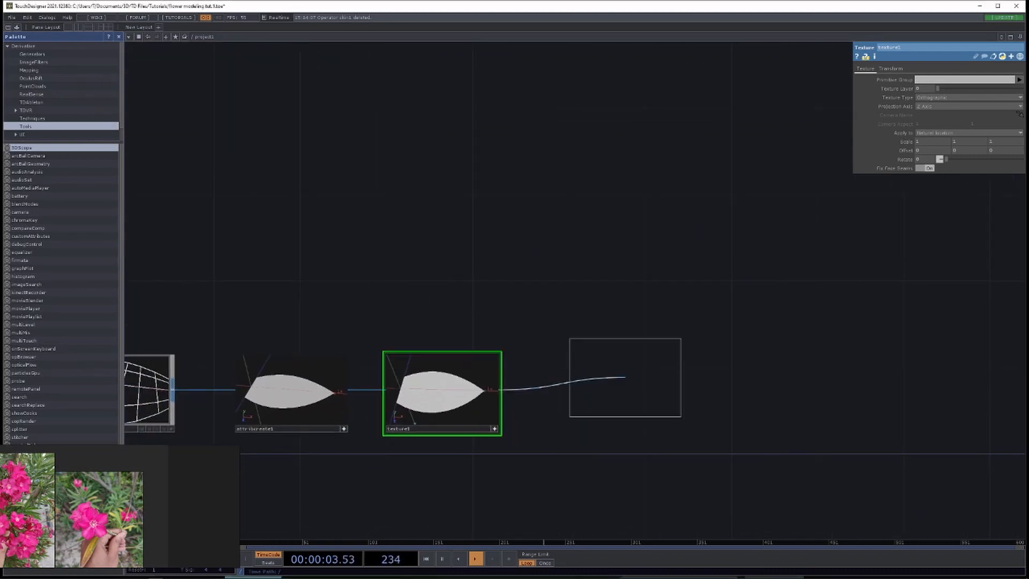
left_click(766, 390)
left_click_drag(767, 327, 580, 347)
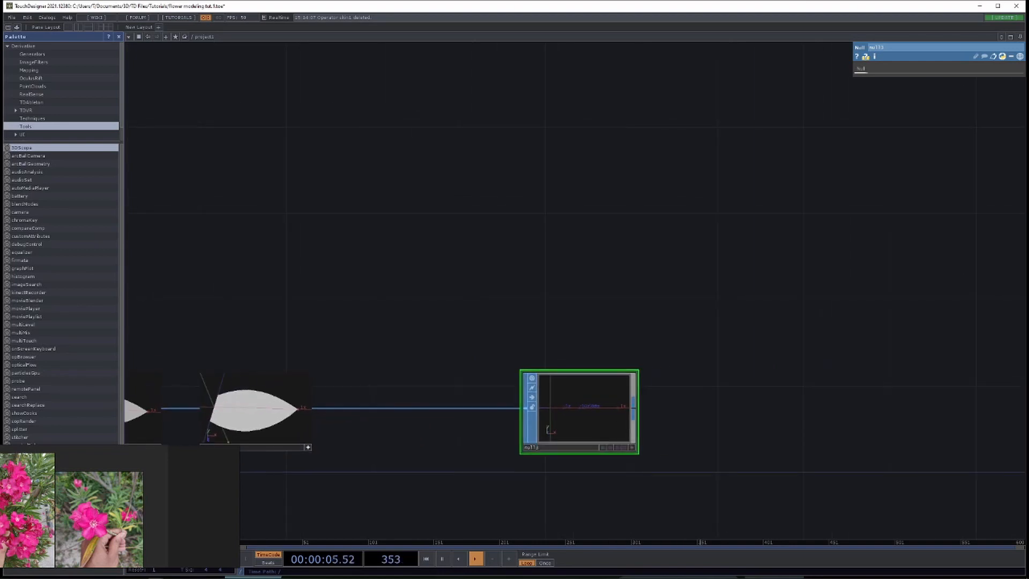
Create a Geometry COMP from the Null SOP's output.
key("Tab")
key("Escape")
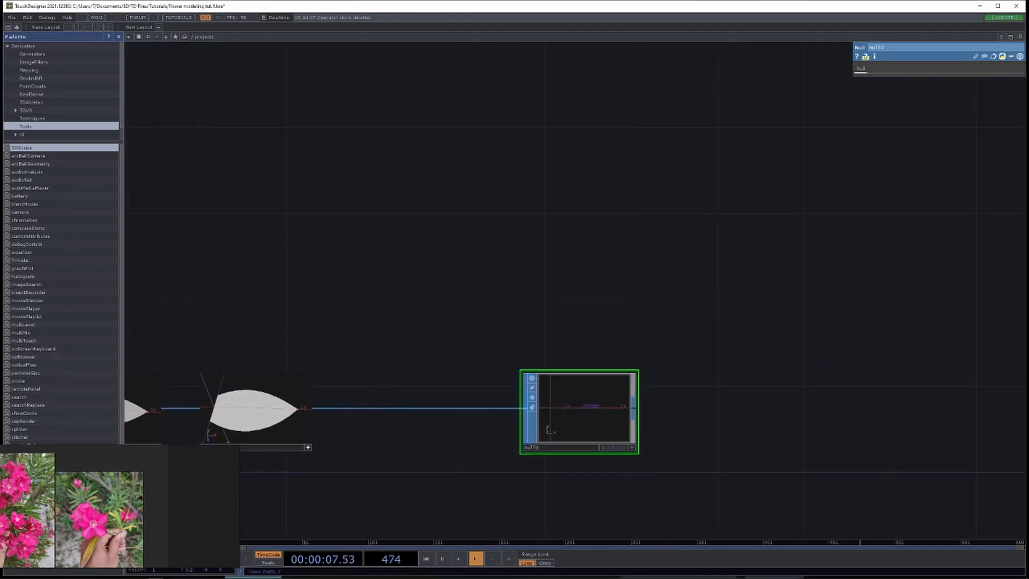
key("Tab")
left_click(571, 304)
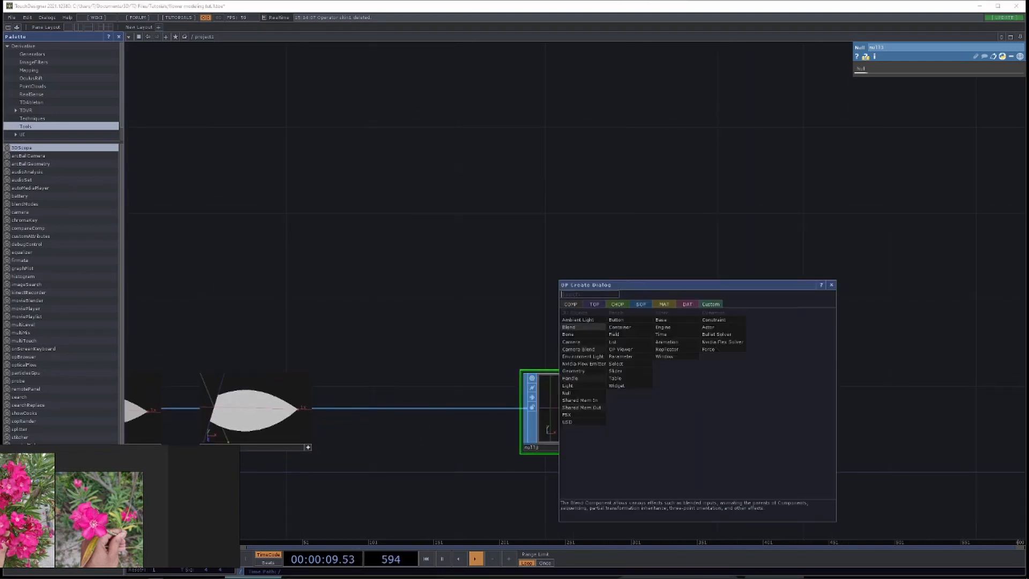
left_click(582, 379)
left_click(750, 412)
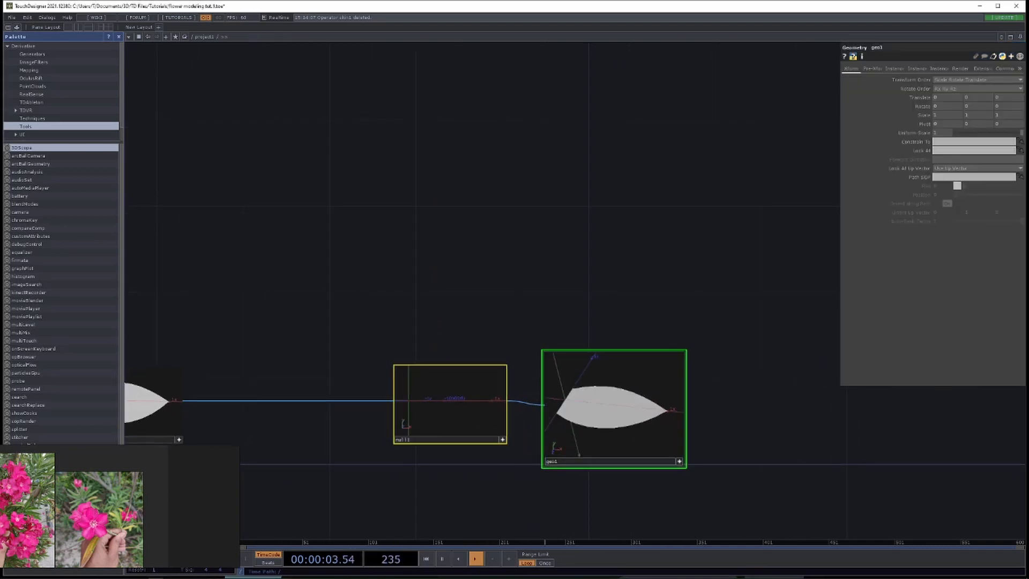
Add a Light COMP and a Camera COMP above the Geometry COMP.
key("Tab")
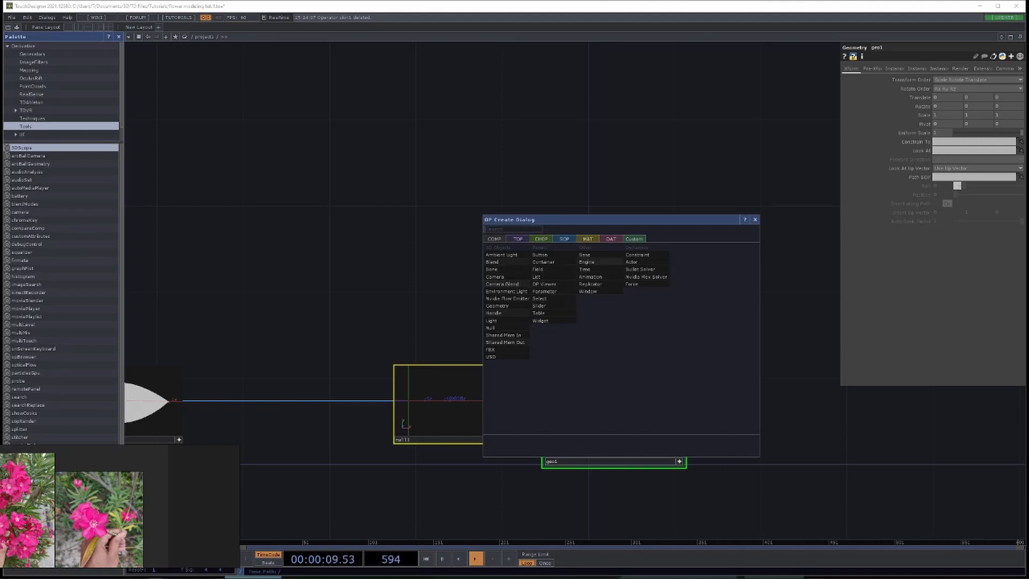
left_click(494, 312)
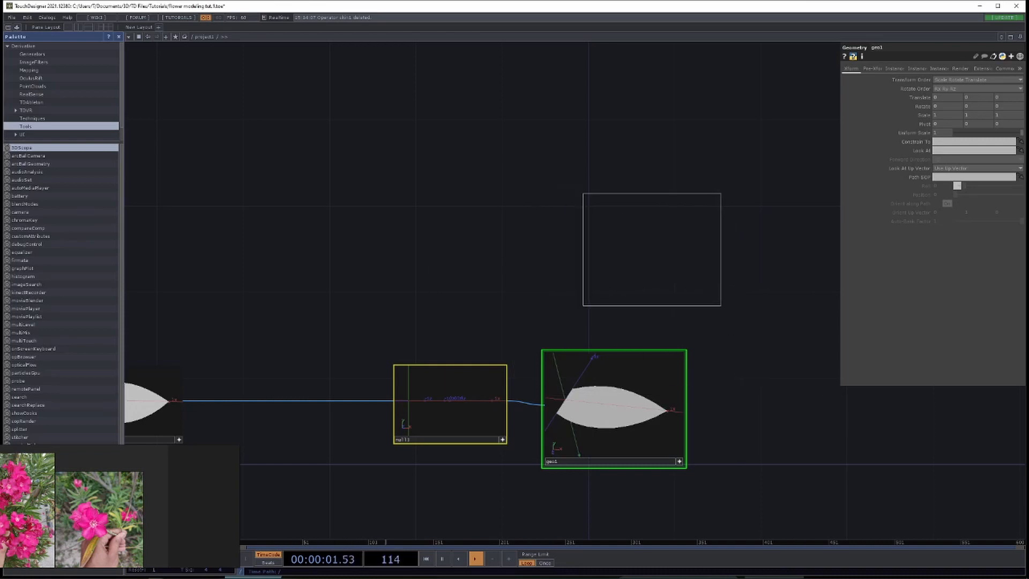
left_click(765, 258)
key("Tab")
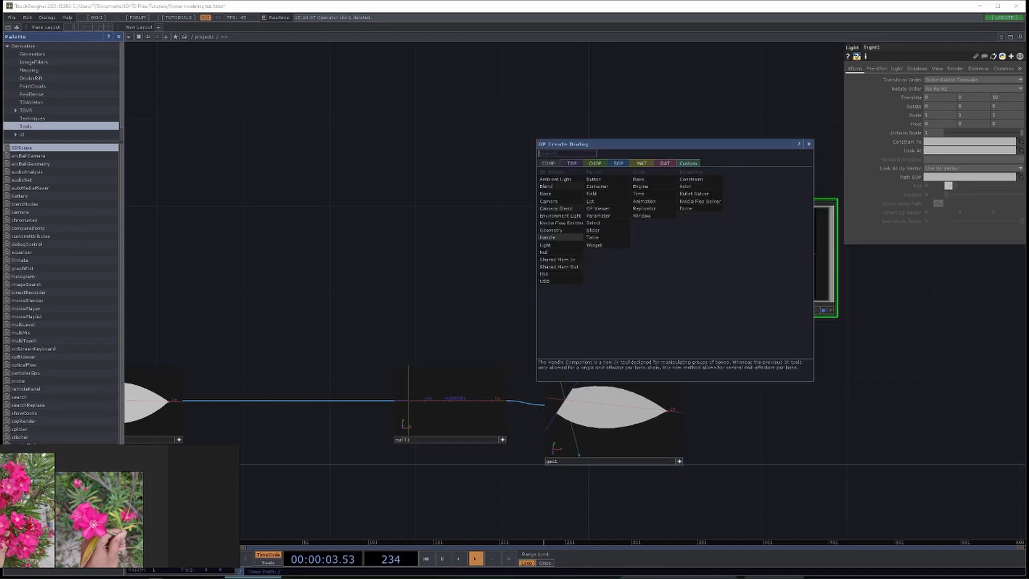
left_click(548, 201)
left_click(592, 236)
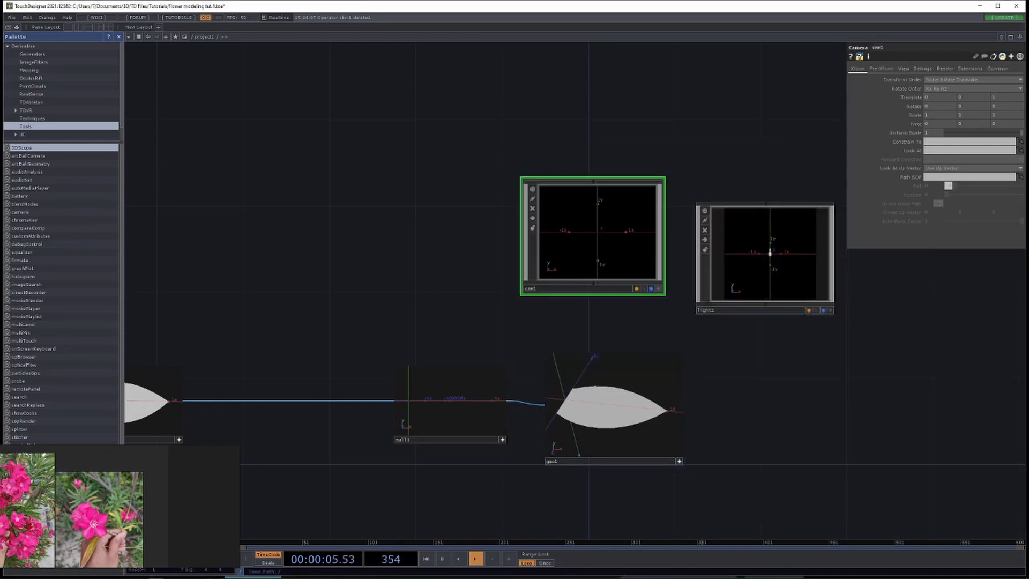
Angle the camera so the petal is in view and add a Render TOP beside the Geometry COMP.
key("a")
left_click_drag(603, 225, 596, 248)
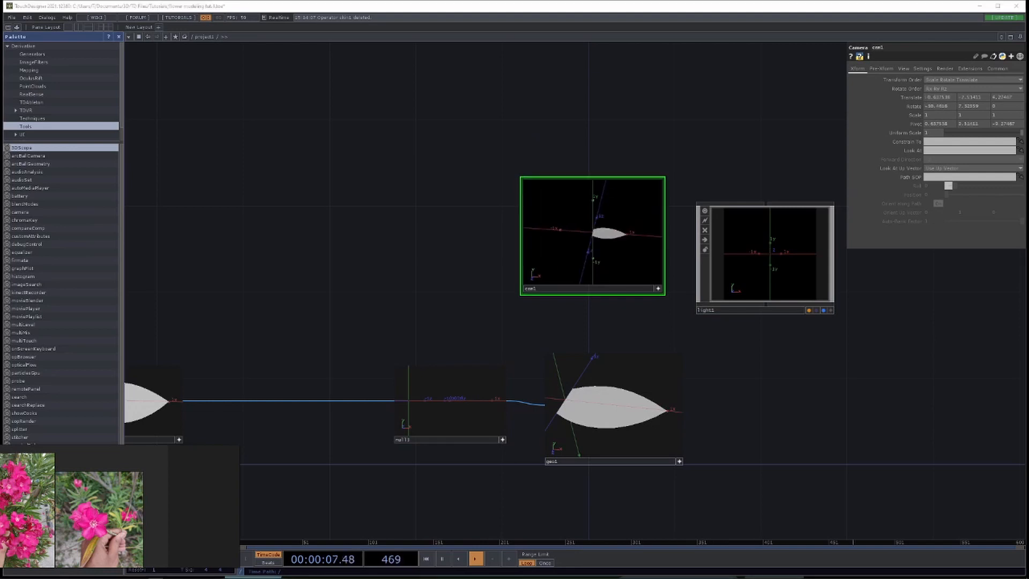
key("Tab")
left_click(647, 319)
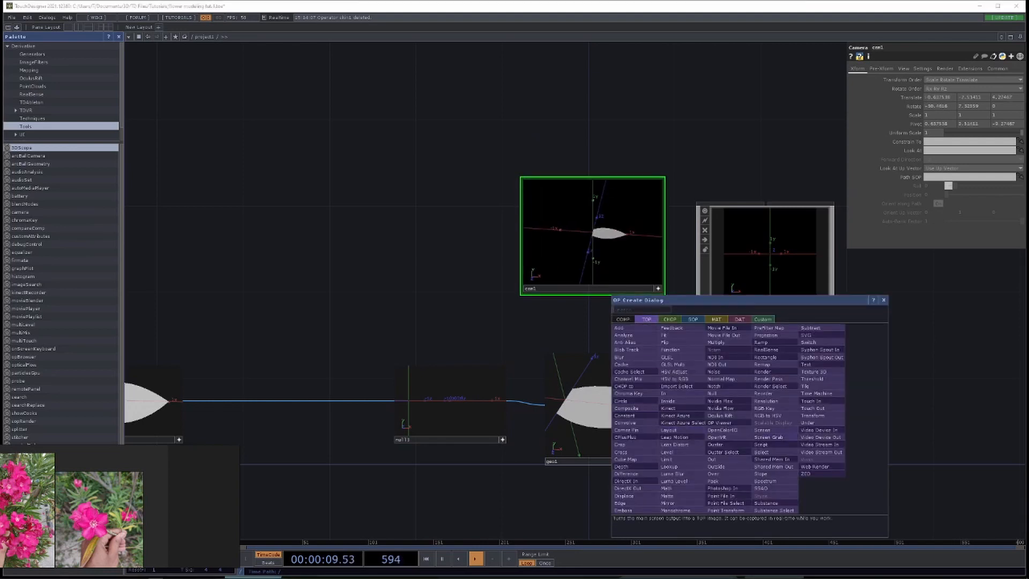
left_click(762, 371)
left_click(939, 410)
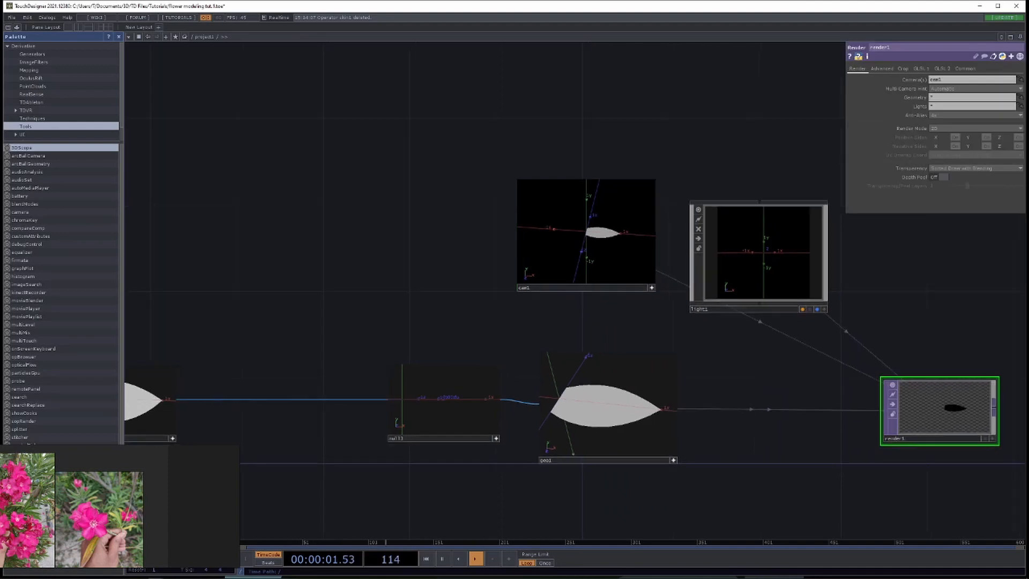
Connect a Transform TOP to the Render TOP's output.
left_click_drag(912, 343, 638, 335)
left_click_drag(722, 399, 798, 397)
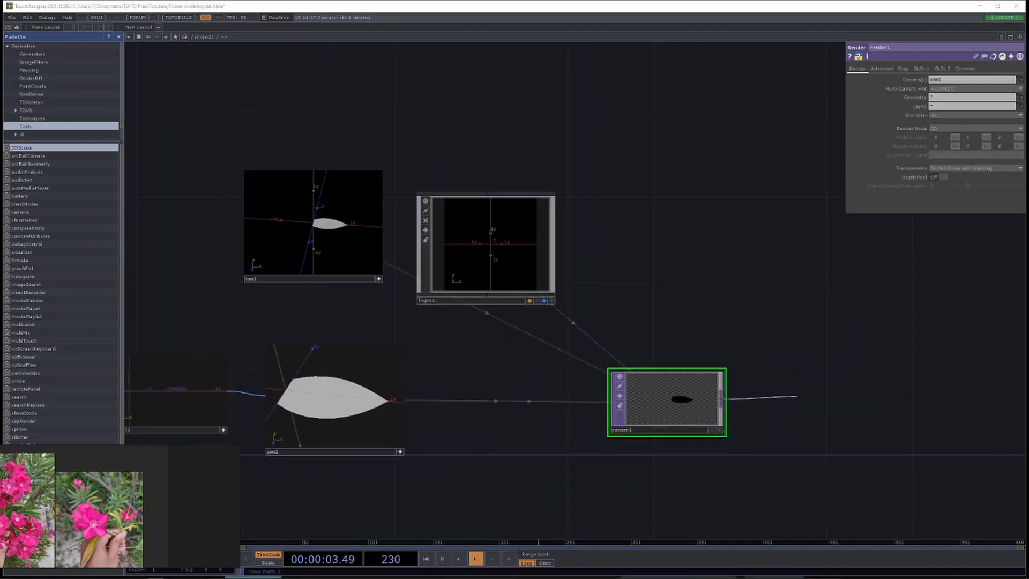
left_click(798, 397)
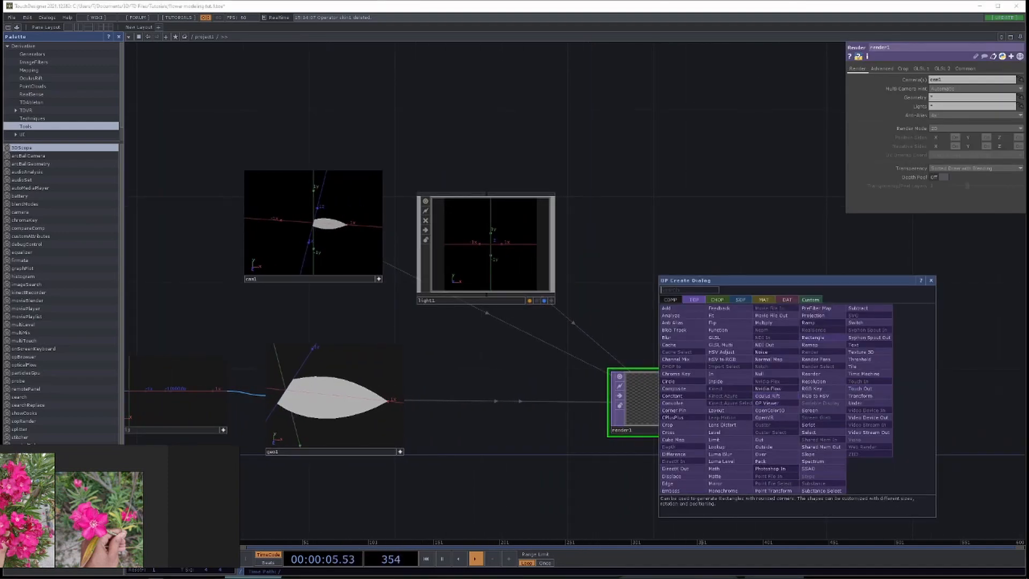
left_click(863, 396)
left_click(925, 401)
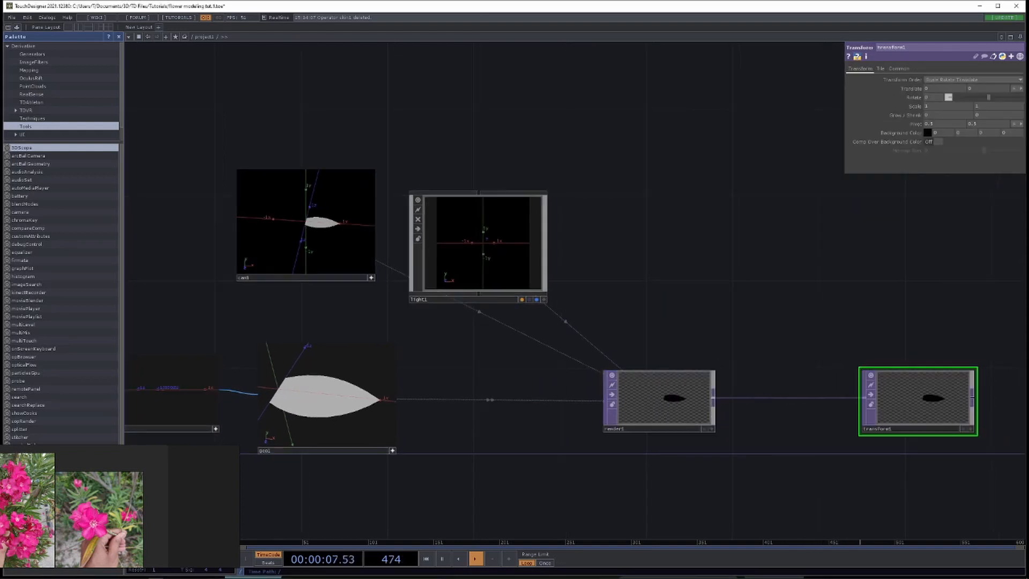
Connect a Null TOP to the Transform TOP's output and display it as the network background.
left_click_drag(911, 332, 602, 340)
left_click(664, 405)
left_click(813, 399)
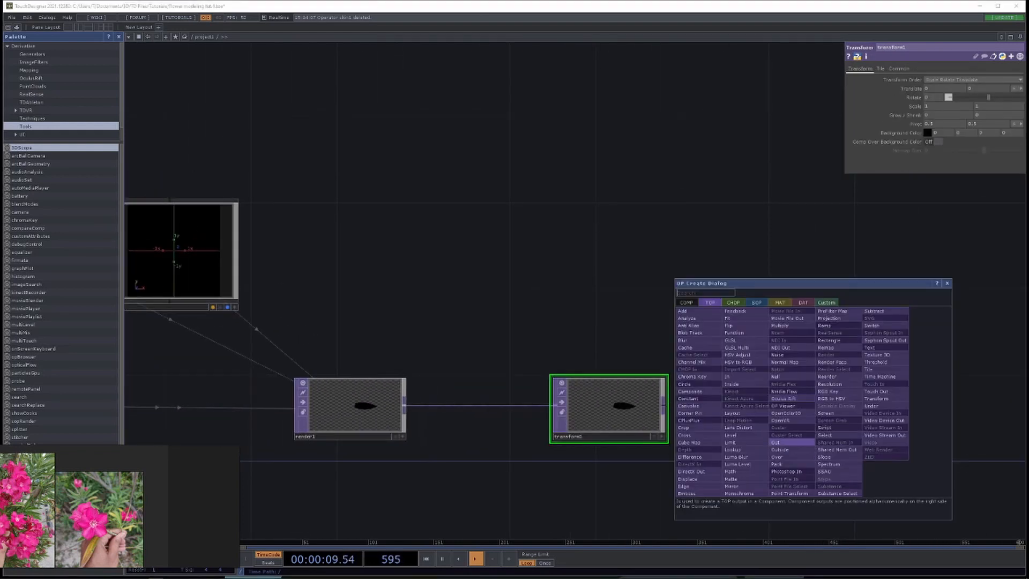
left_click(775, 377)
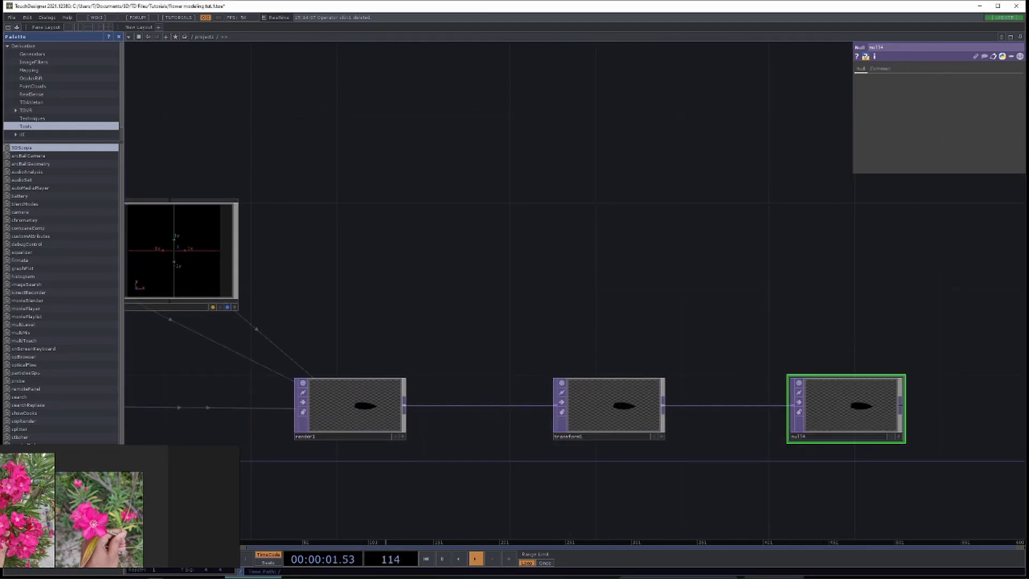
left_click(891, 436)
Reposition the light so it illuminates the petal and bring the camera closer to fill the render.
left_click(609, 406)
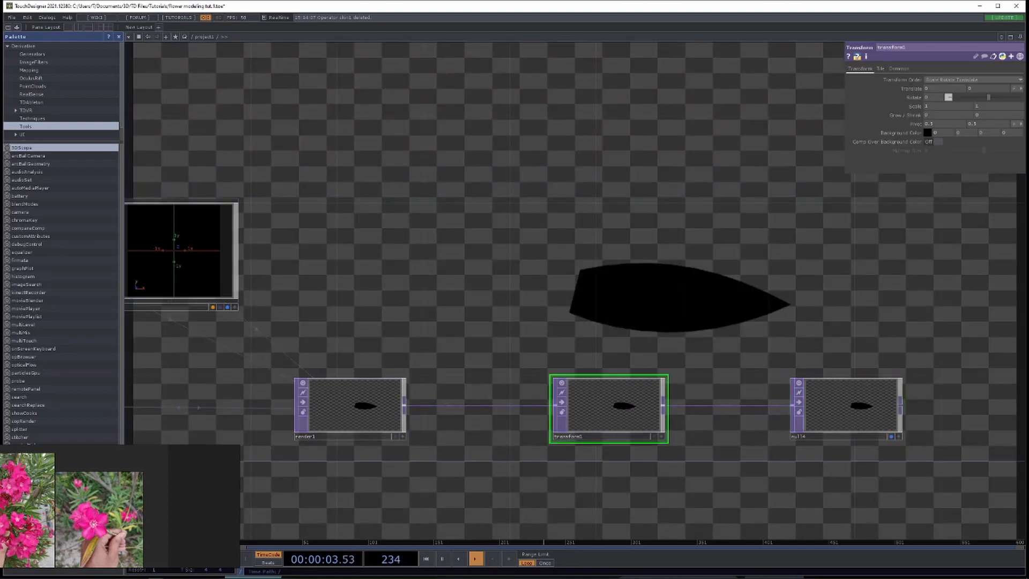
left_click_drag(375, 343, 666, 328)
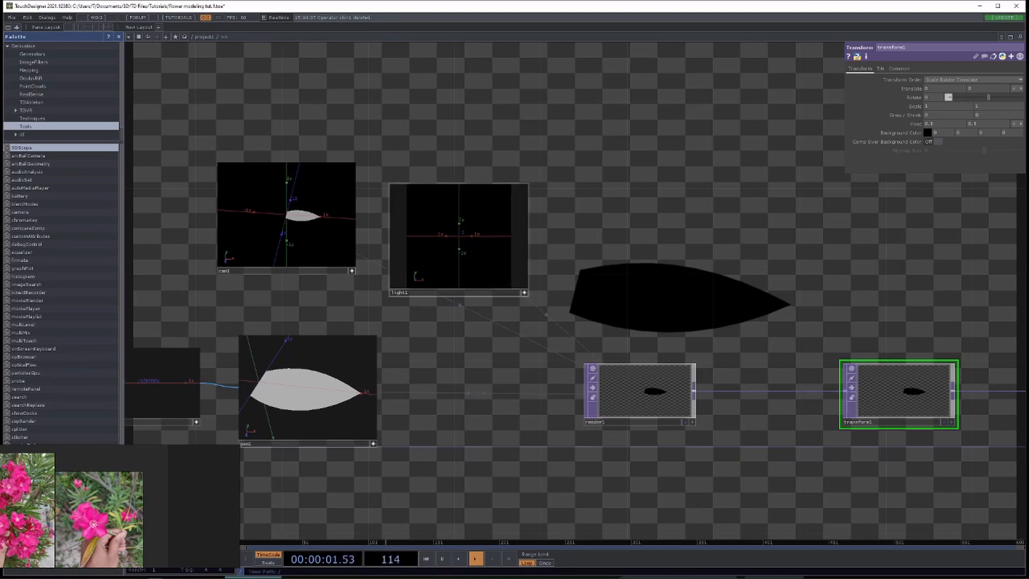
left_click_drag(459, 225, 443, 262)
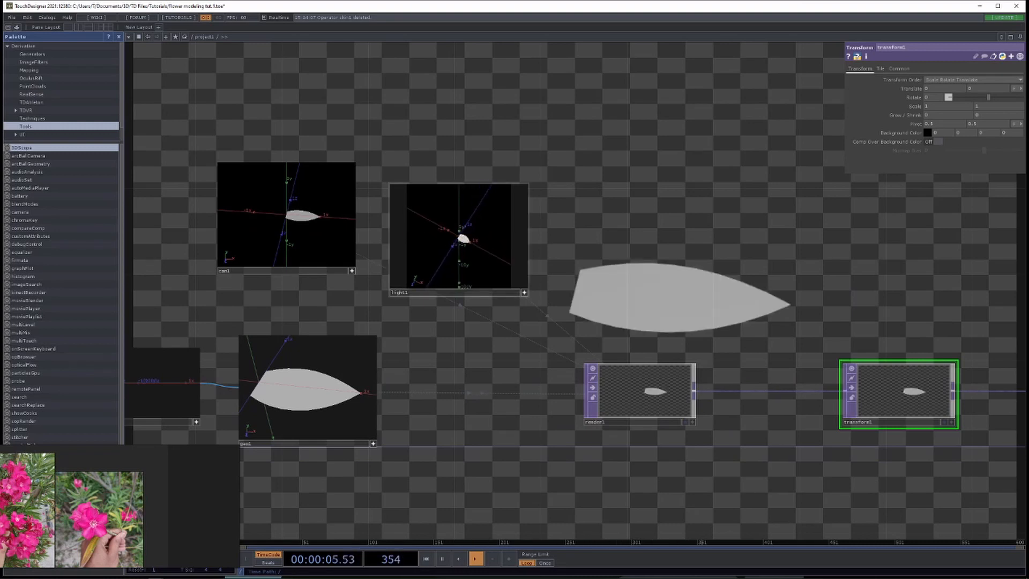
right_click_drag(459, 238, 455, 237)
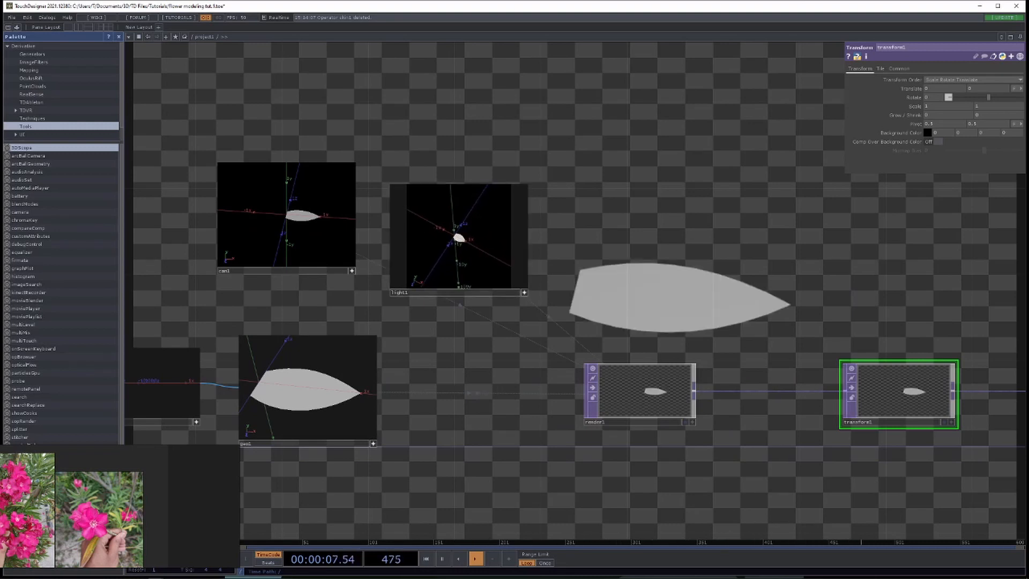
key("a")
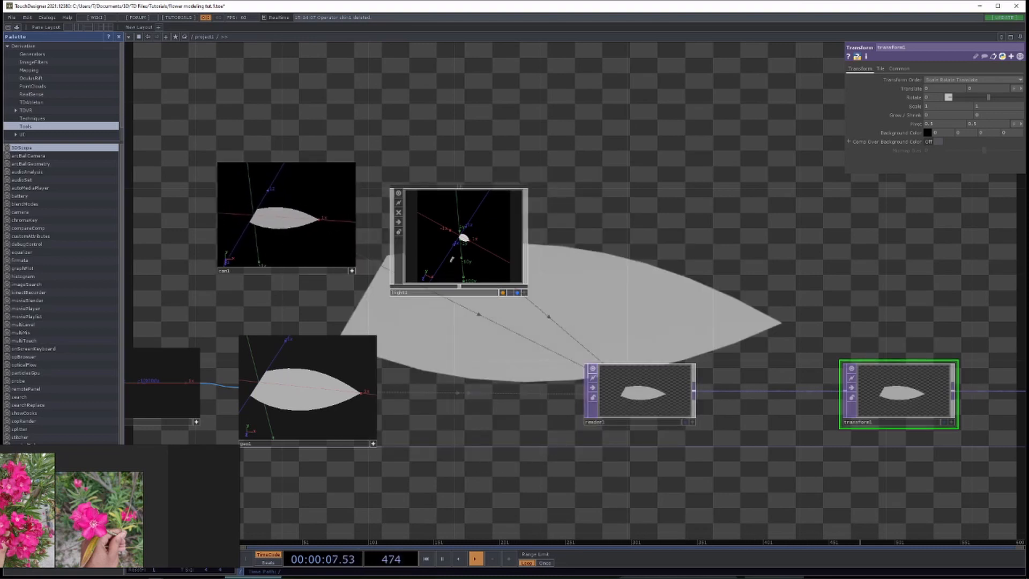
Enable Comp Over Background Color on the Transform TOP and set its background color to dark grey, 0.1 per channel.
middle_click(1004, 133)
left_click(938, 141)
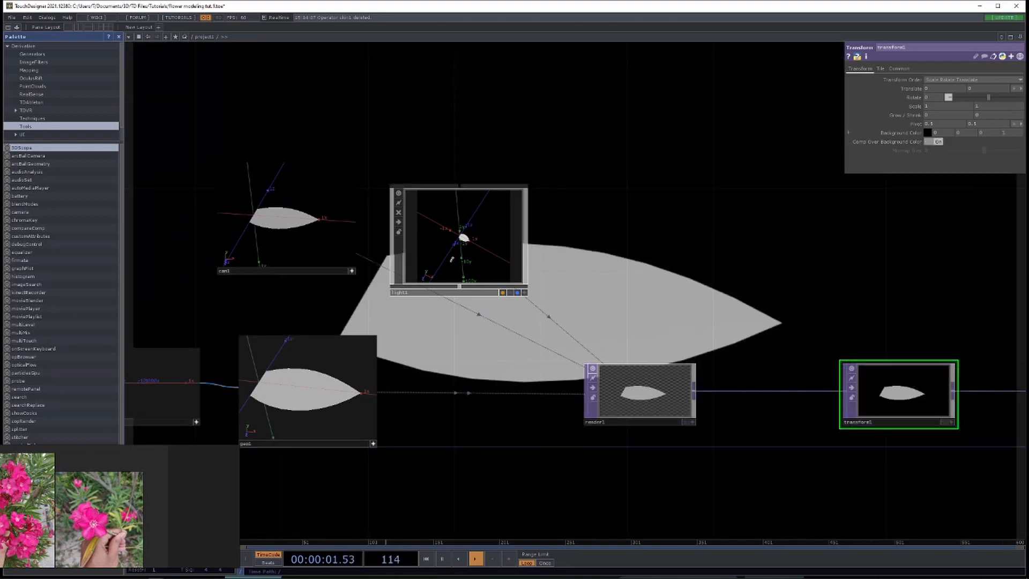
left_click(928, 132)
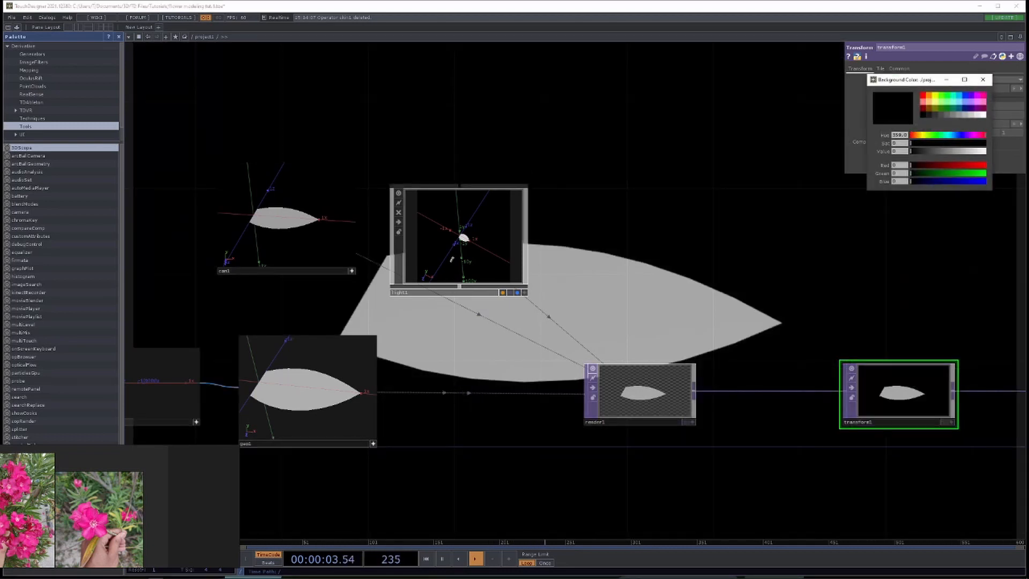
left_click(950, 101)
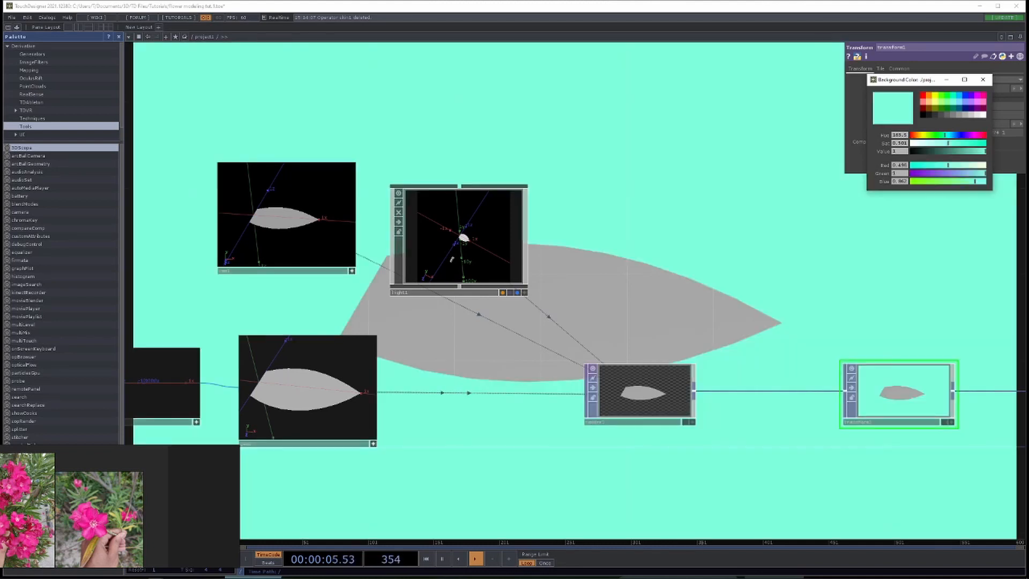
left_click(983, 114)
left_click(977, 115)
left_click(959, 114)
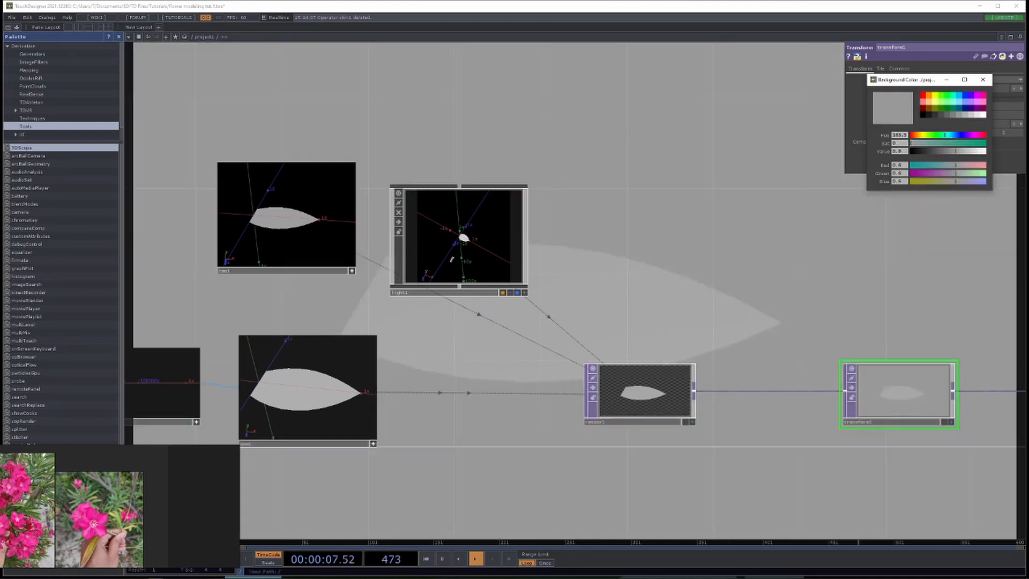
left_click(954, 114)
left_click(947, 114)
left_click(935, 114)
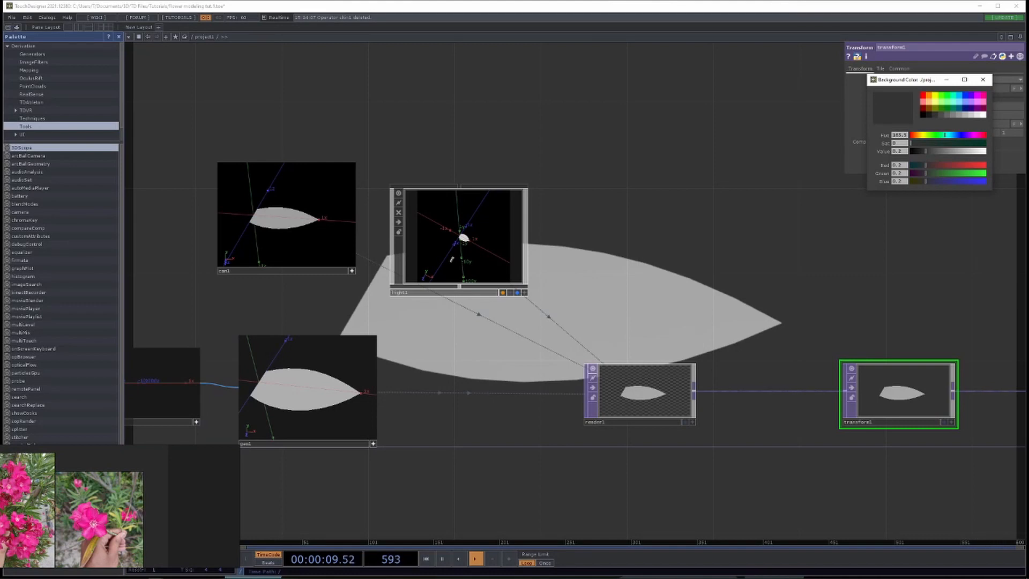
left_click(929, 114)
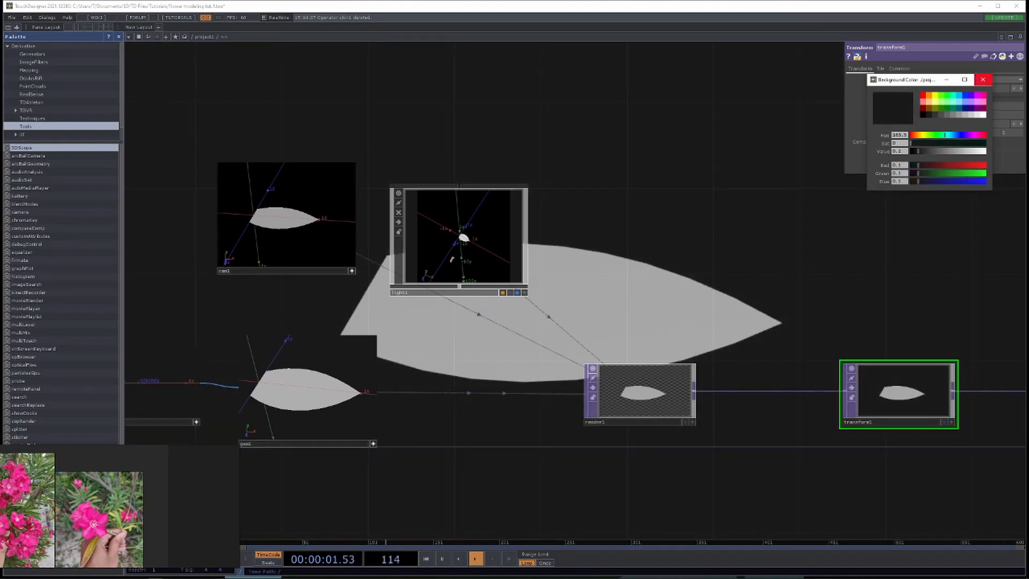
left_click(983, 80)
Add a Phong MAT below the Geometry COMP and assign it as the geometry's material.
left_click_drag(536, 456, 182, 384)
left_click_drag(882, 370, 579, 263)
scroll(522, 392, "down", 5)
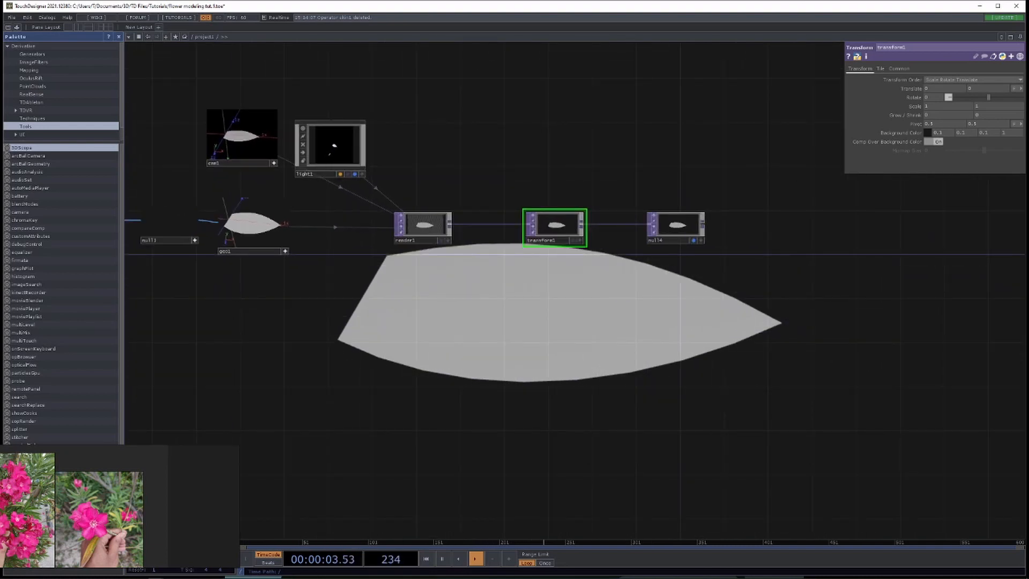
key("Tab")
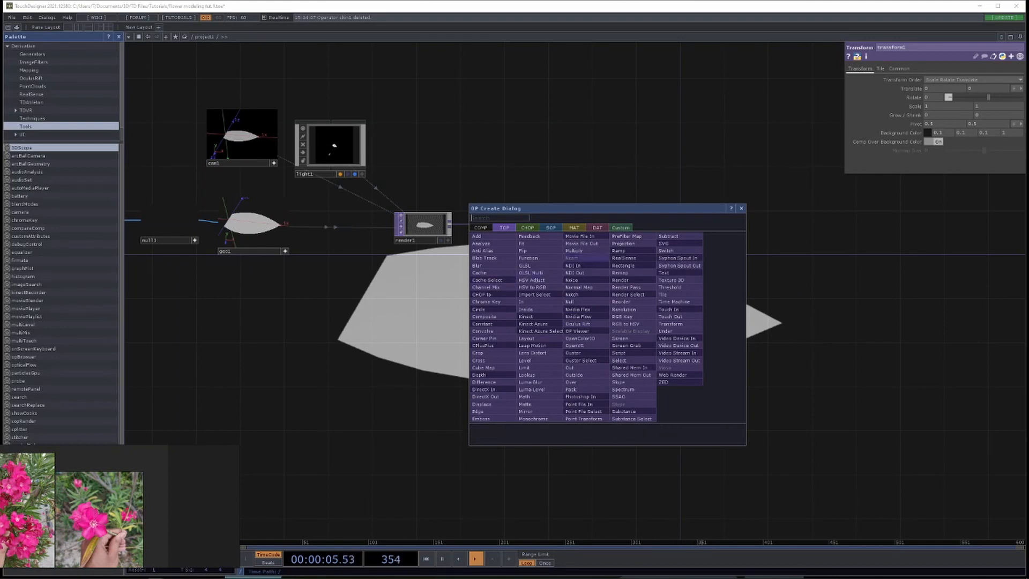
left_click(573, 227)
left_click(479, 294)
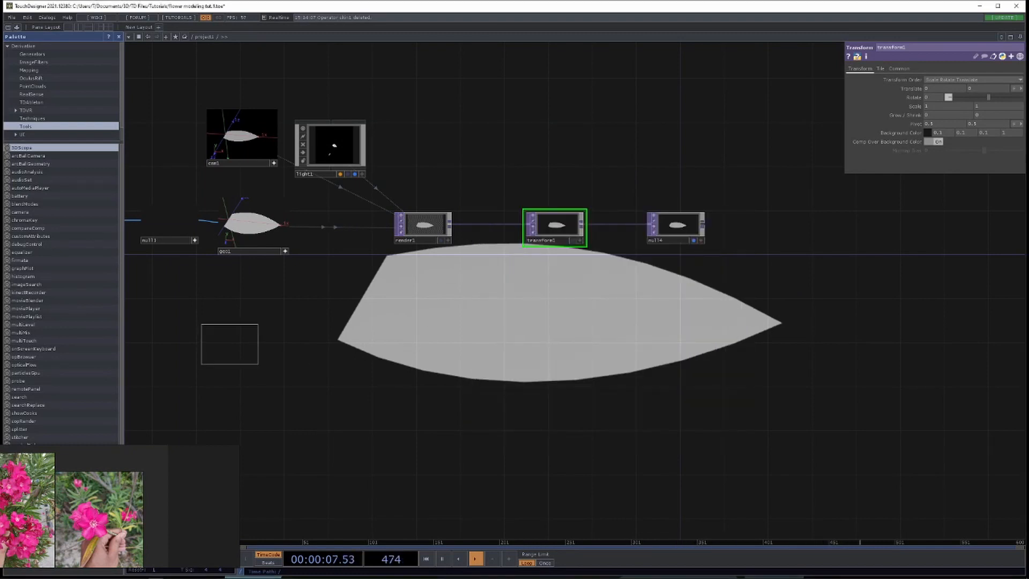
left_click(249, 300)
left_click_drag(249, 300, 462, 197)
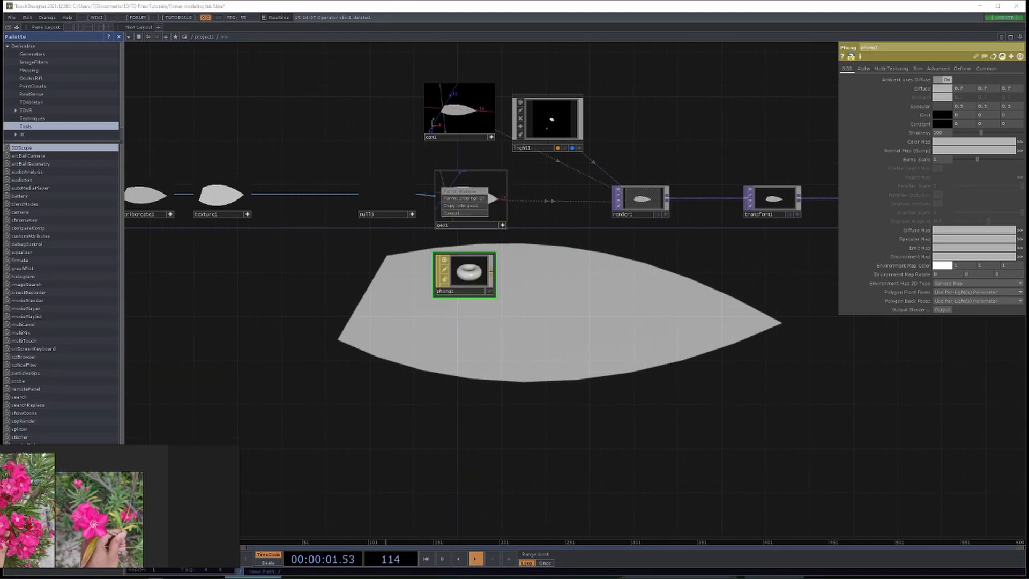
left_click(460, 190)
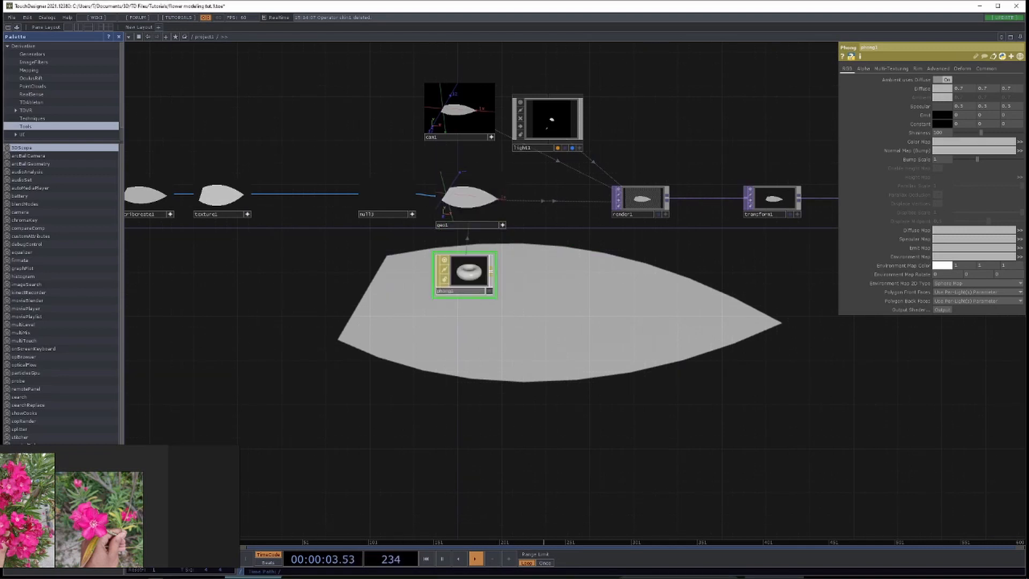
Add a Noise TOP below the Phong MAT and connect a Null TOP to its output.
key("Tab")
left_click(466, 332)
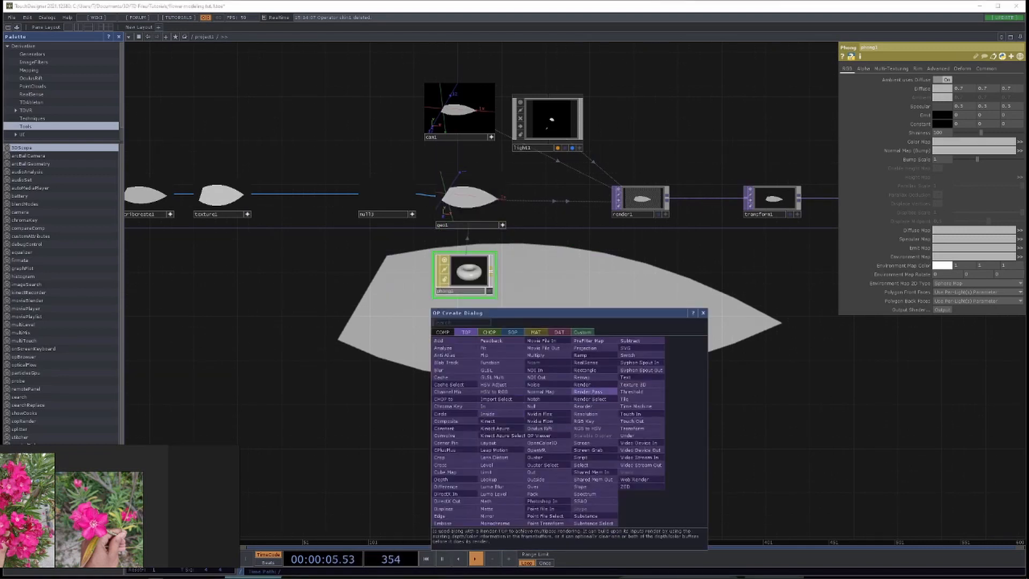
left_click(499, 440)
left_click(420, 468)
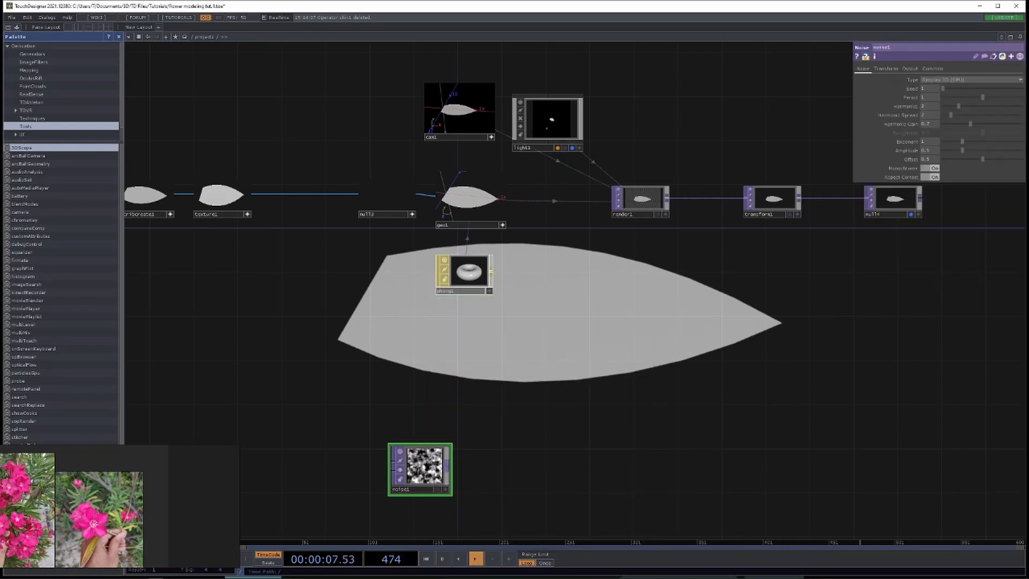
right_click(448, 465)
left_click(518, 449)
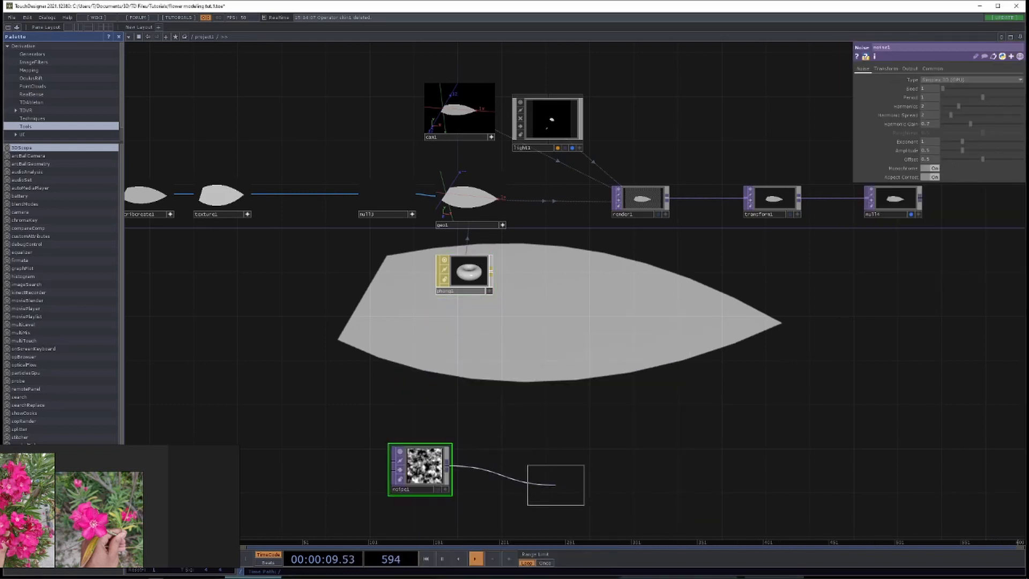
left_click(555, 485)
Assign the noise's Null TOP to the Phong MAT as its Diffuse Map.
key("ctrl+c")
key("ctrl+v")
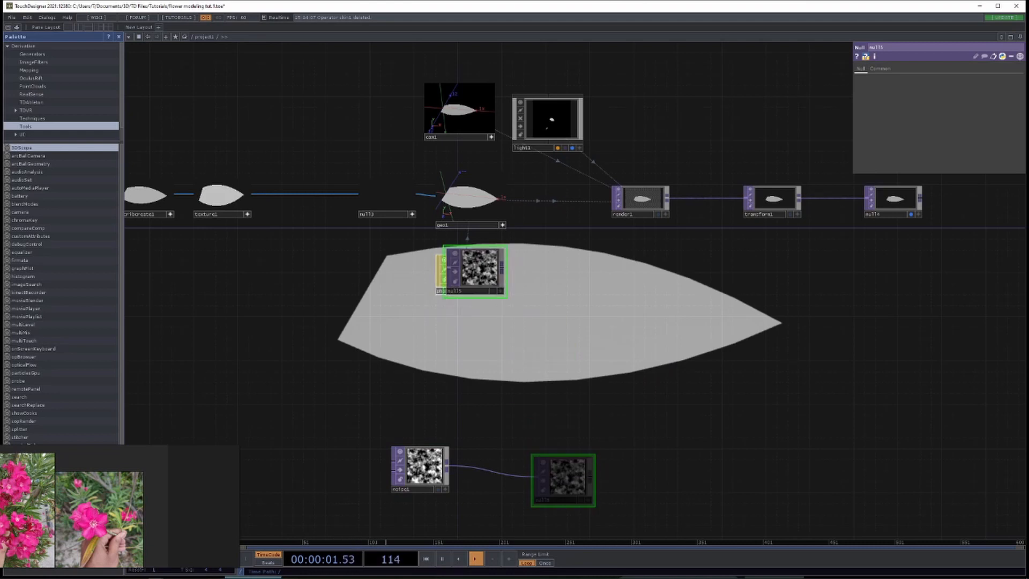
left_click(471, 271)
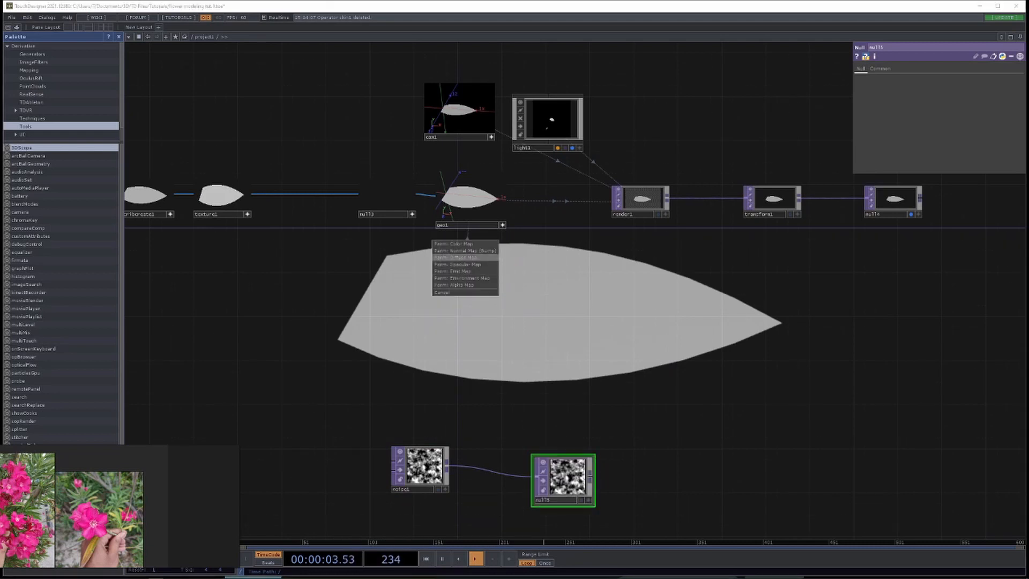
left_click(456, 258)
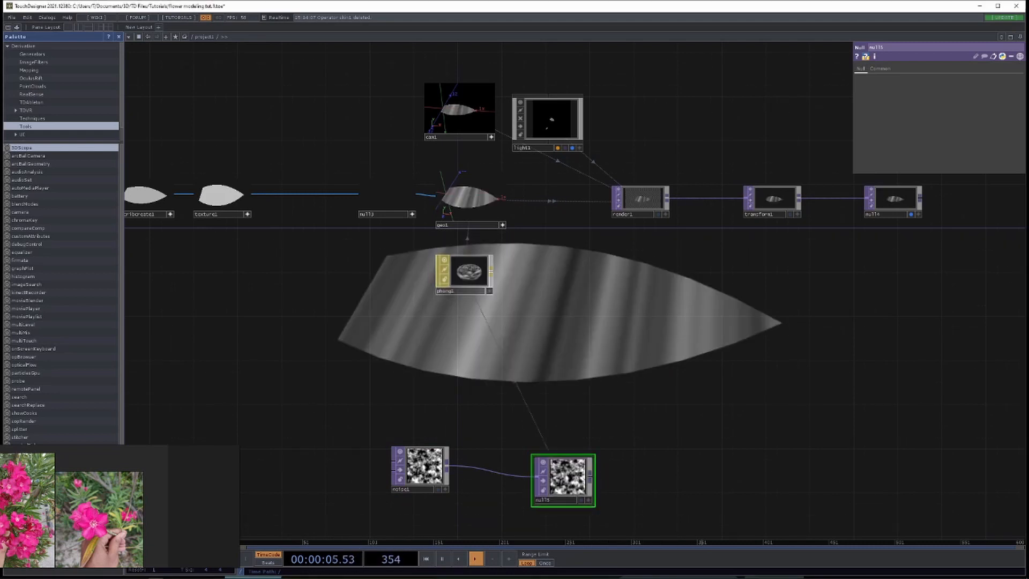
Toggle the Texture SOP's bypass on and off to compare how the noise maps onto the petal.
left_click_drag(537, 424, 978, 479)
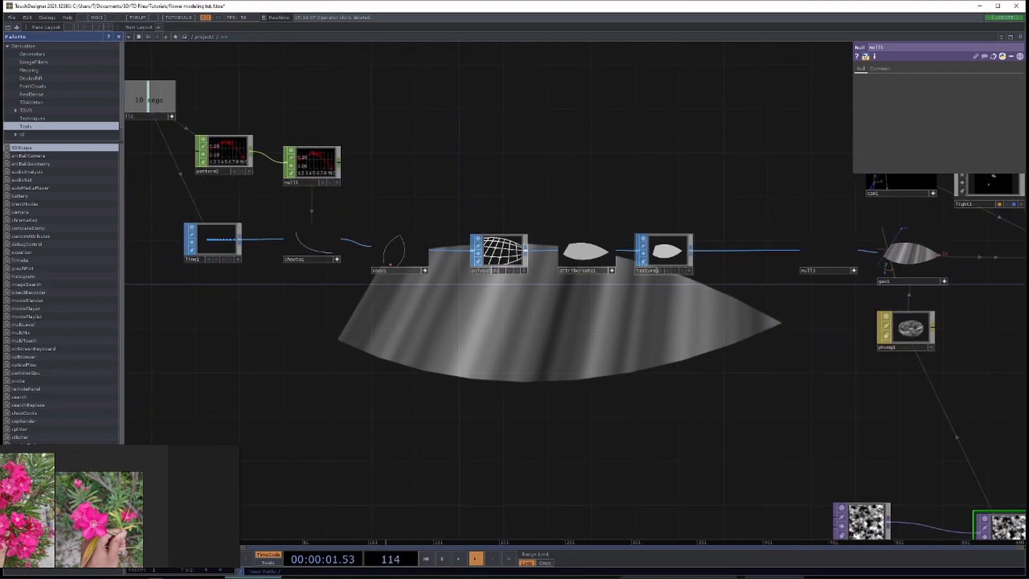
key("ctrl+b")
key("ctrl+b")
middle_click_drag(658, 270, 622, 292)
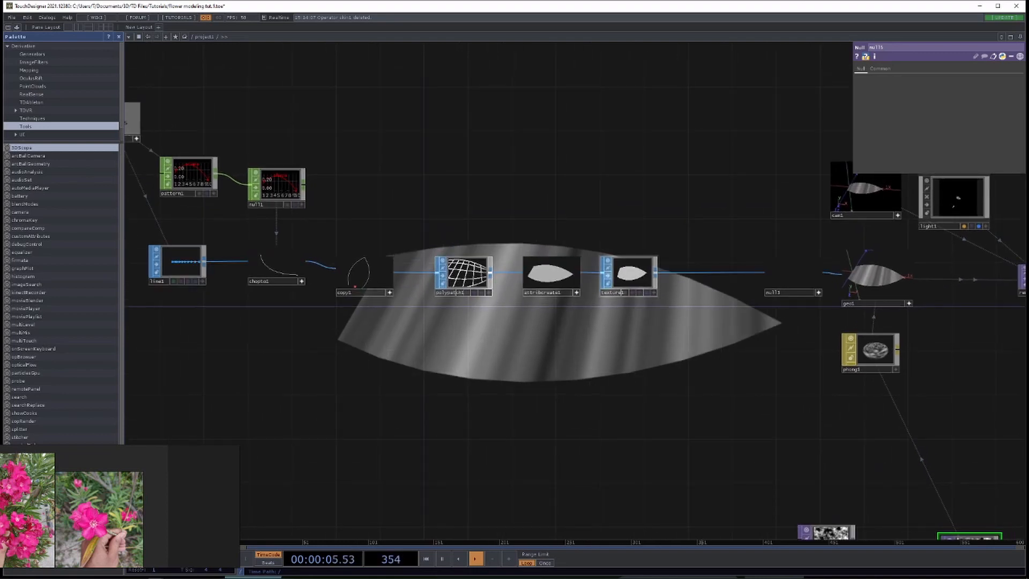
key("ctrl+b")
key("ctrl+b")
key("ctrl+b")
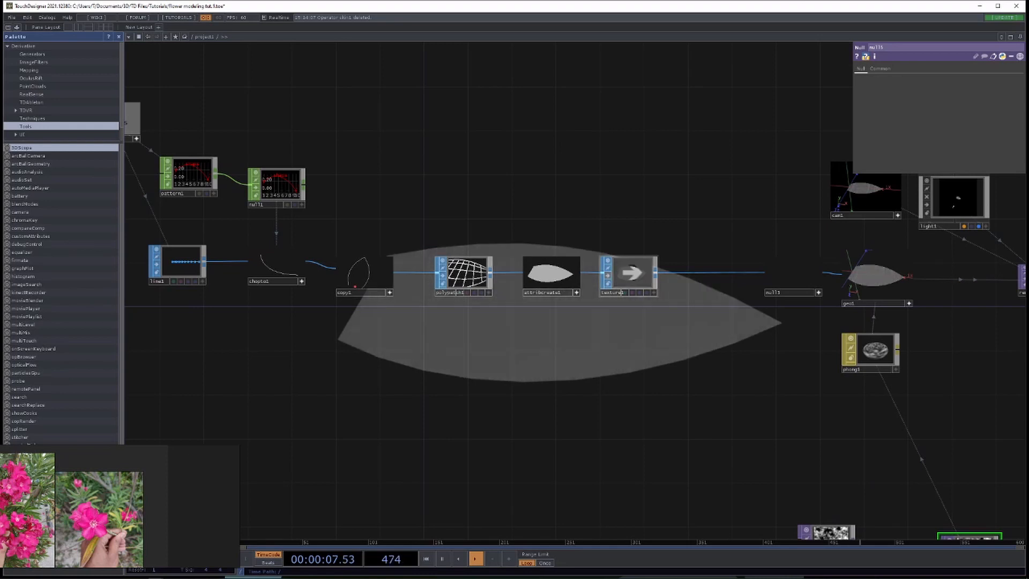
key("ctrl+b")
Set the Texture SOP's Projection Axis to Y Axis and restore the project window down from full screen.
left_click(622, 292)
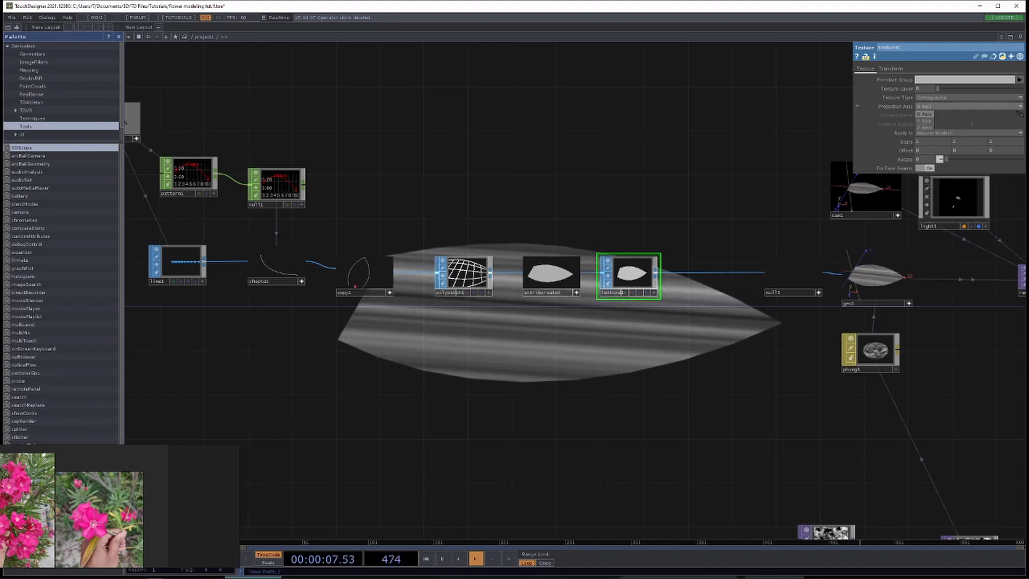
left_click(925, 120)
key("super+Down")
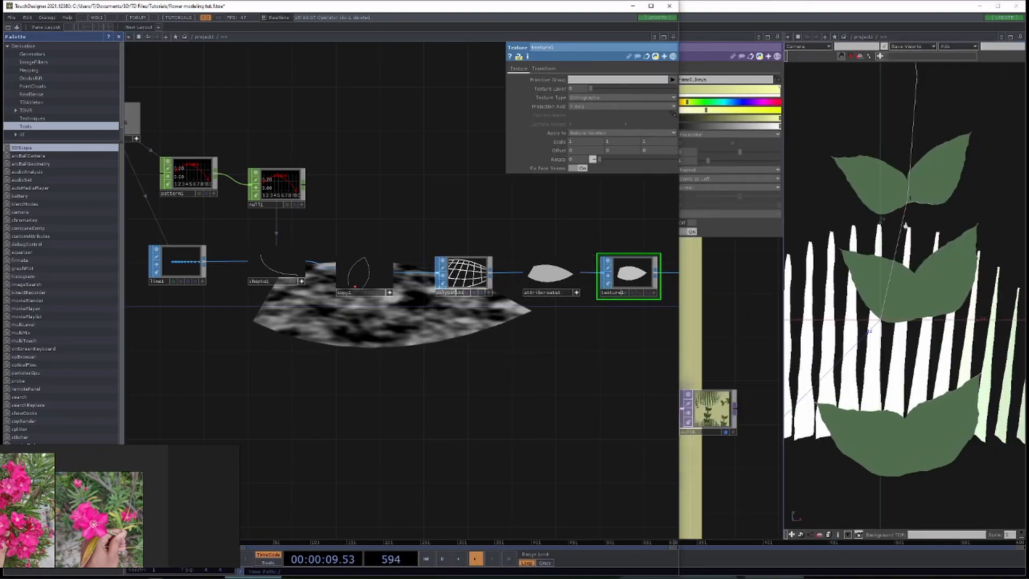
Maximize the project window and space the Noise TOP and its Null TOP apart below the Phong MAT.
key("super+Up")
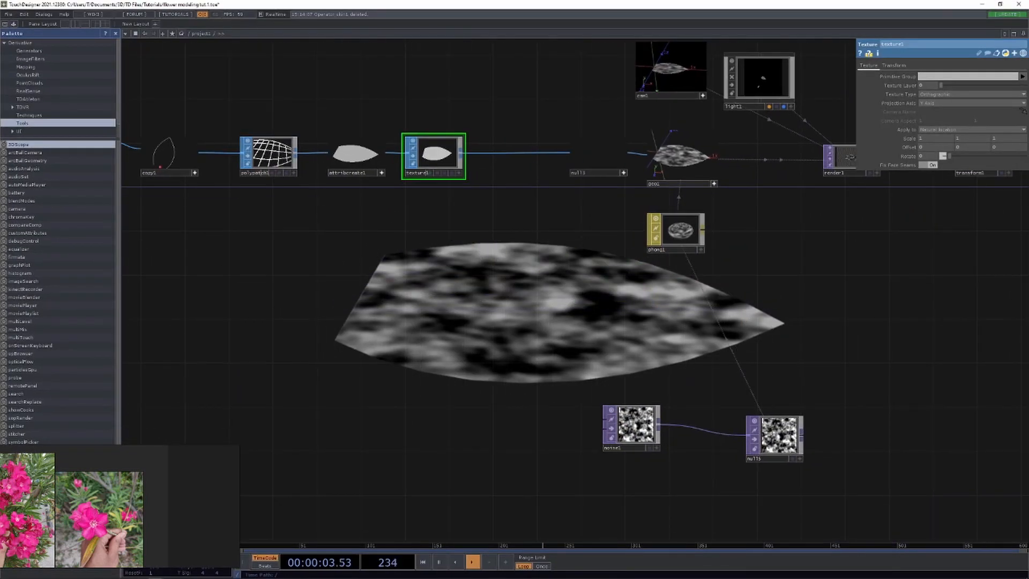
left_click_drag(427, 396, 416, 419)
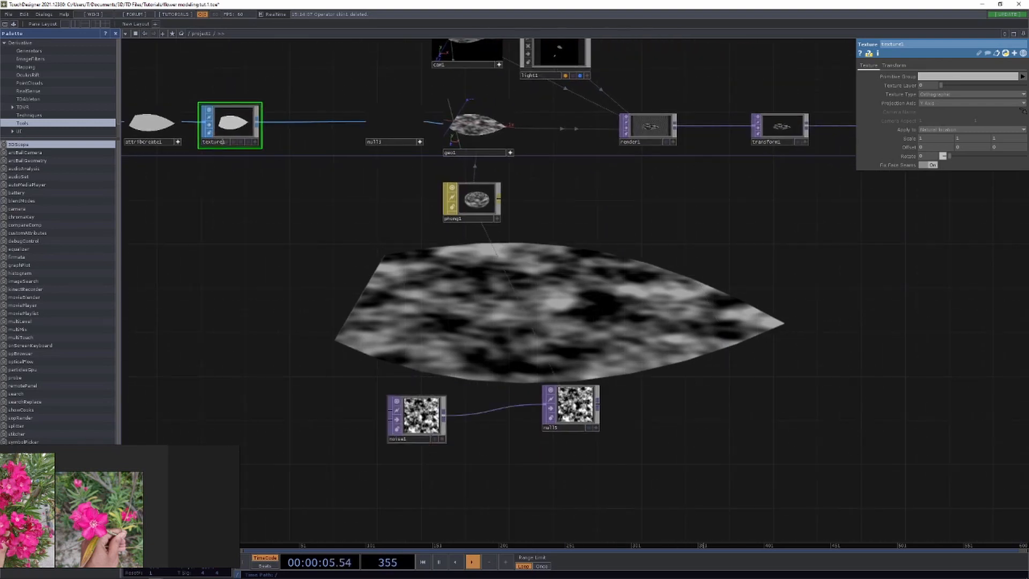
left_click_drag(571, 406, 571, 418)
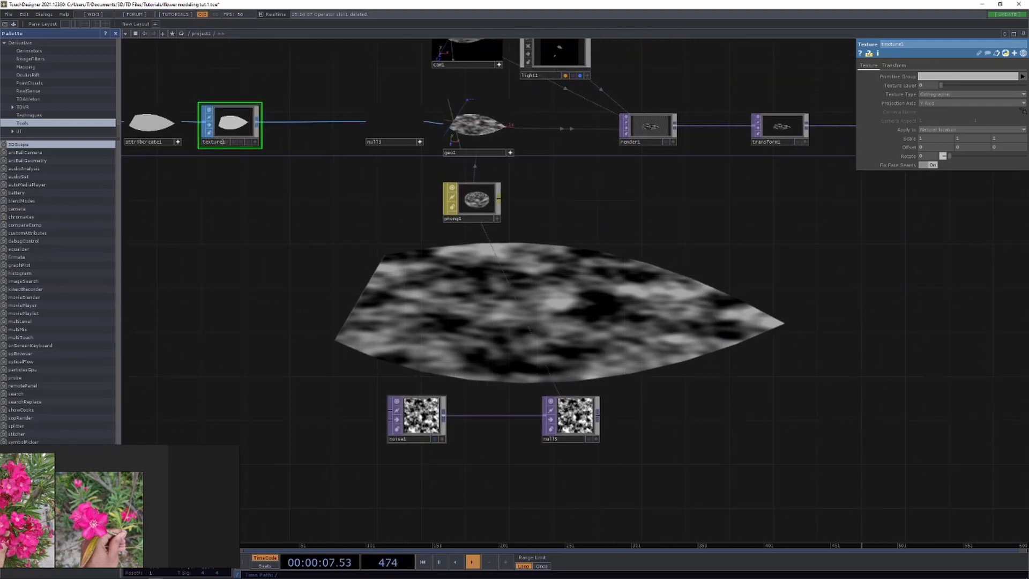
left_click_drag(422, 416, 362, 407)
left_click(439, 417)
left_click_drag(571, 417, 604, 417)
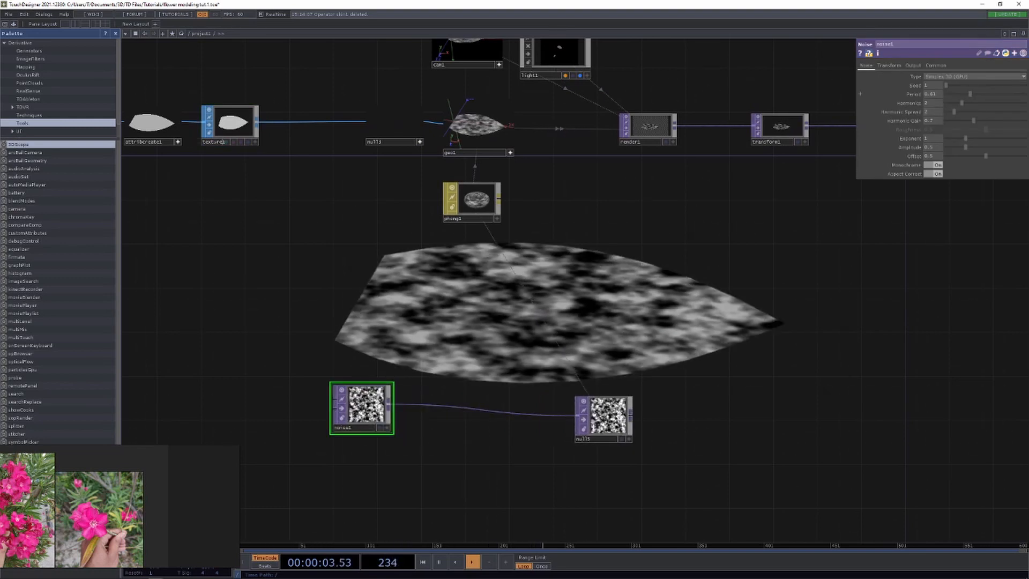
Set the Noise TOP's Period to 10 for a broad, smooth gradient on the petal.
type("2")
key("Return")
middle_click_drag(933, 94, 916, 80)
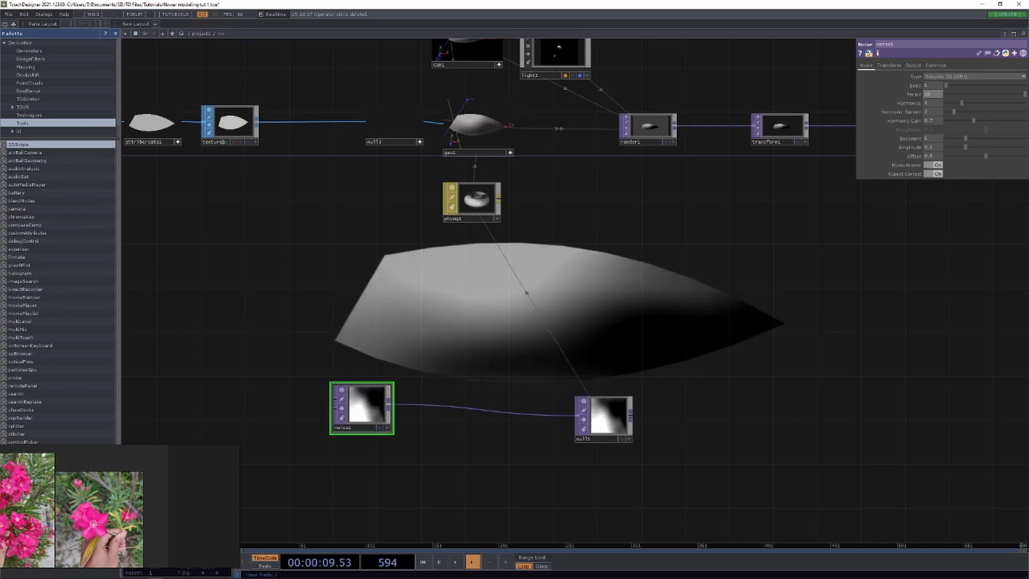
Insert a Lookup TOP between the Noise TOP and its Null TOP.
left_click(518, 414)
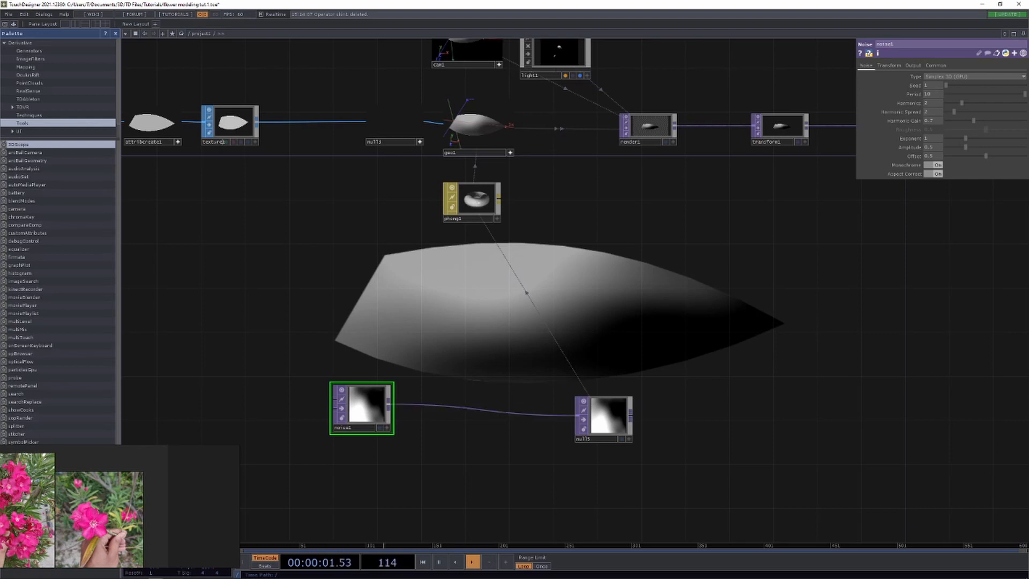
right_click(518, 402)
left_click(536, 405)
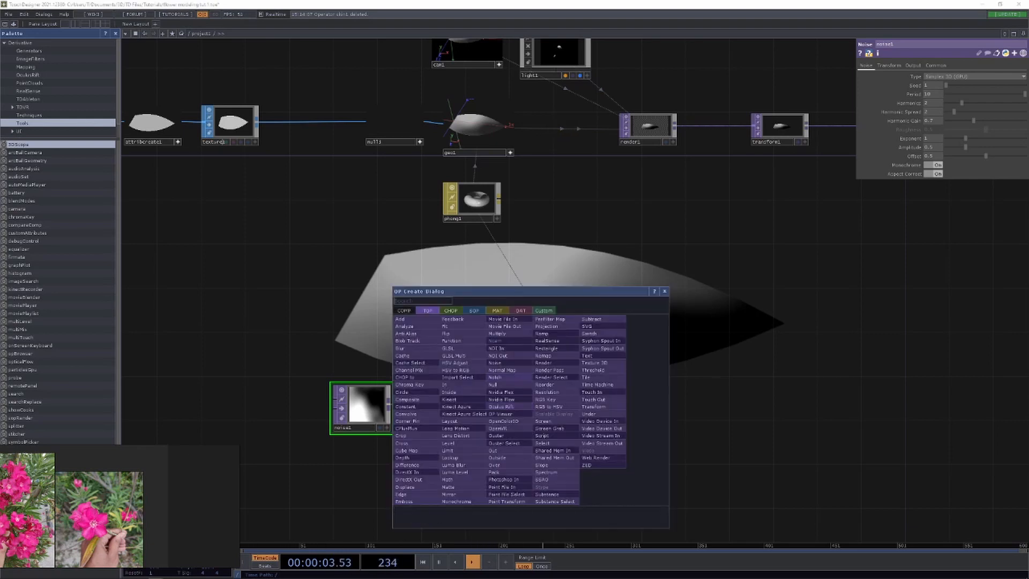
type("lok")
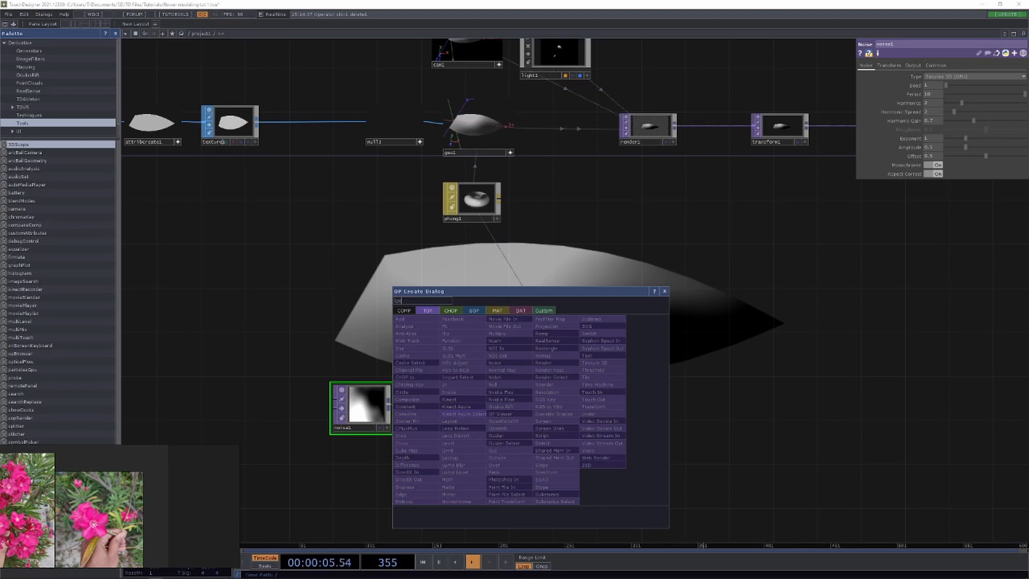
type("k")
left_click(458, 457)
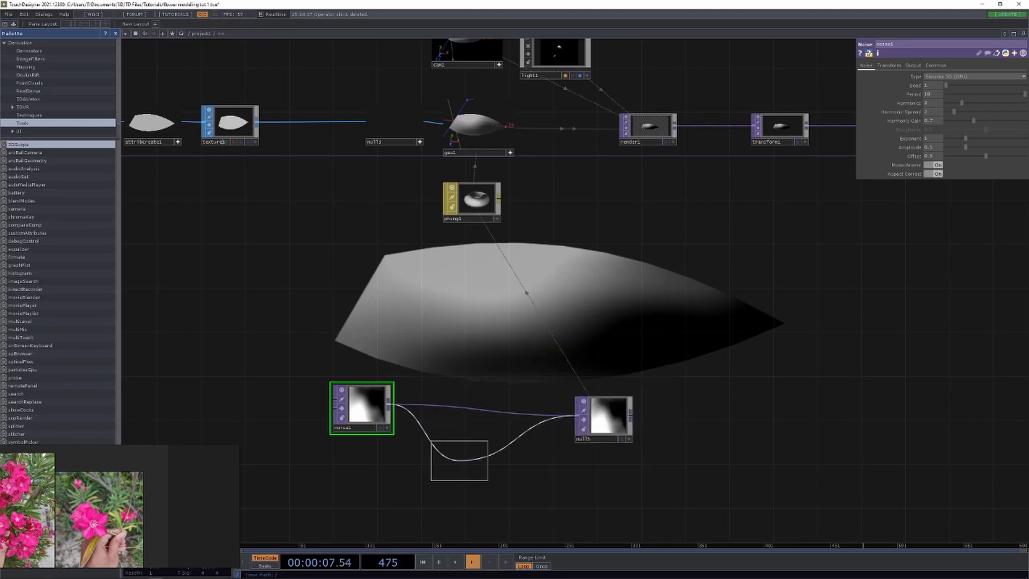
left_click(516, 418)
left_click_drag(429, 472, 522, 408)
Add a Ramp TOP below the noise and feed it into the Lookup TOP's second input.
left_click_drag(579, 360, 504, 426)
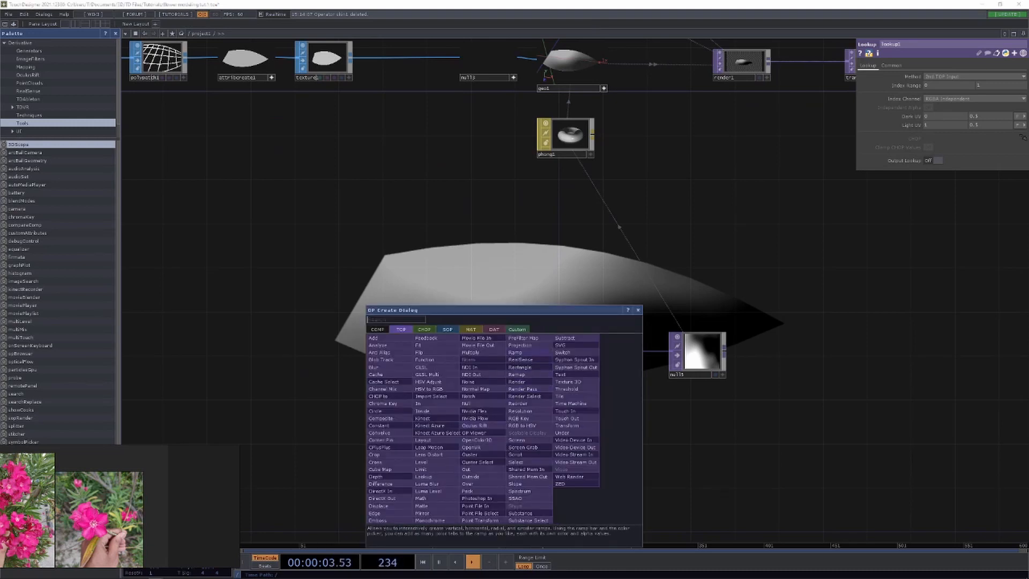
left_click(515, 352)
left_click(444, 489)
left_click_drag(444, 489, 477, 490)
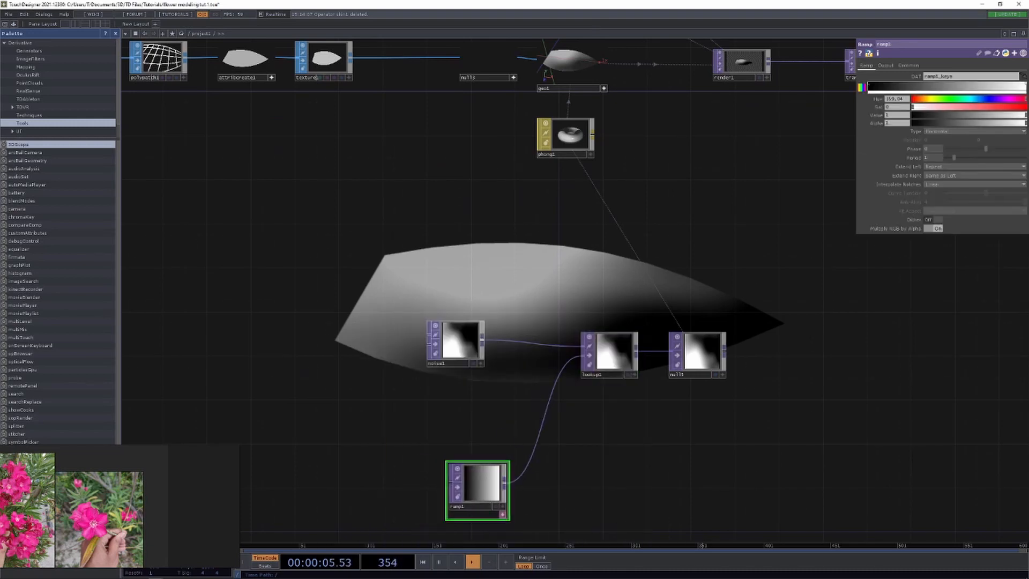
Color the Ramp TOP's light end green and its dark end a muted reddish brown.
left_click_drag(1026, 98, 988, 107)
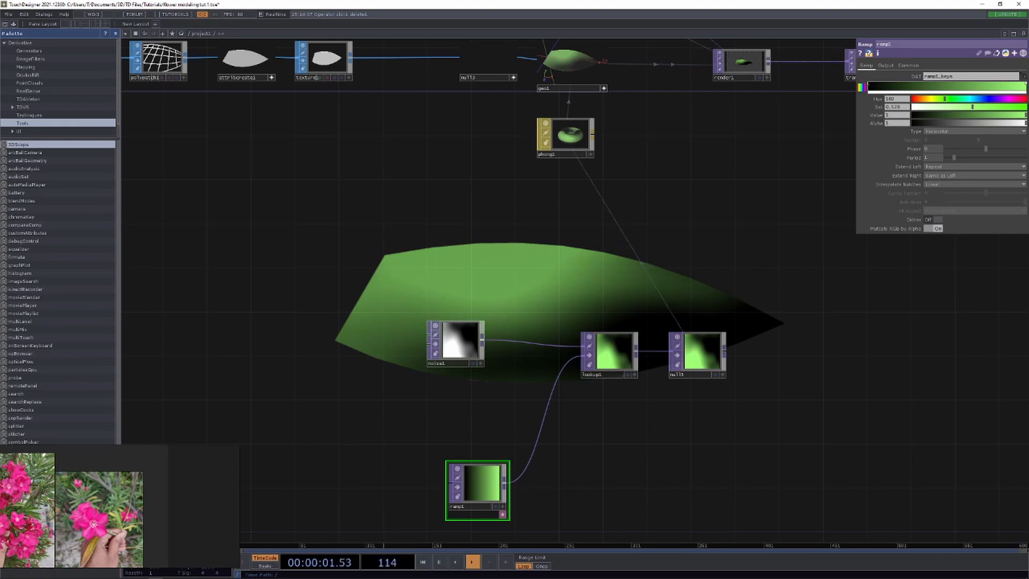
left_click(869, 85)
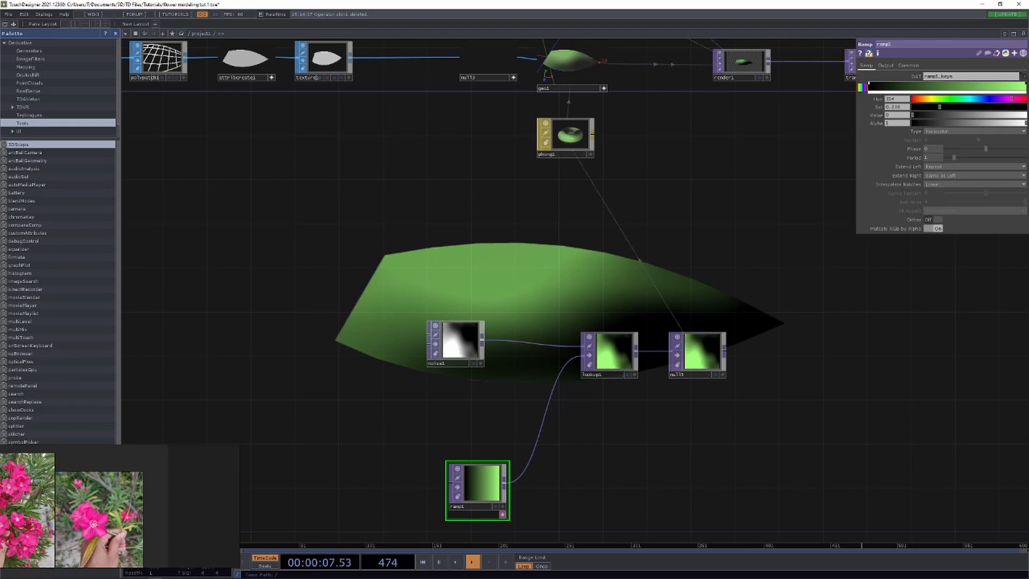
left_click_drag(913, 115, 968, 114)
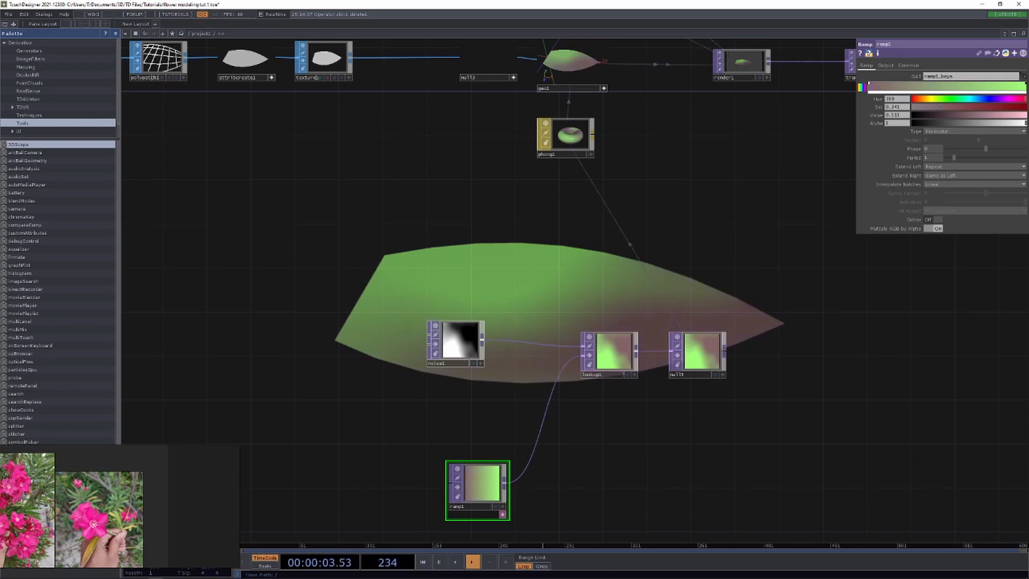
Set the segs value of the Constant CHOP to 30 for a smoother petal outline.
left_click_drag(825, 269, 820, 308)
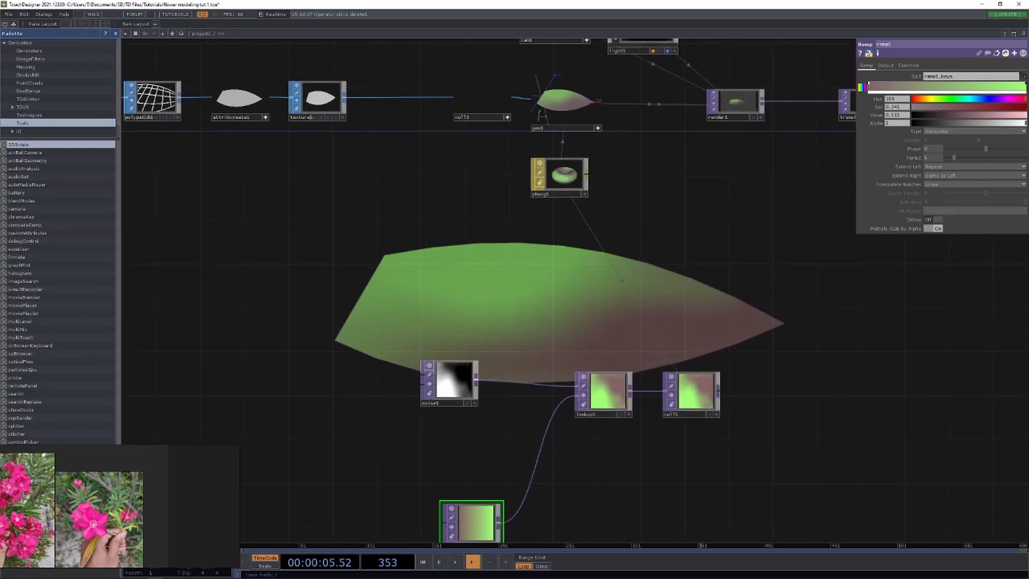
left_click_drag(242, 161, 493, 308)
left_click_drag(268, 204, 421, 228)
left_click_drag(537, 161, 552, 247)
left_click(183, 209)
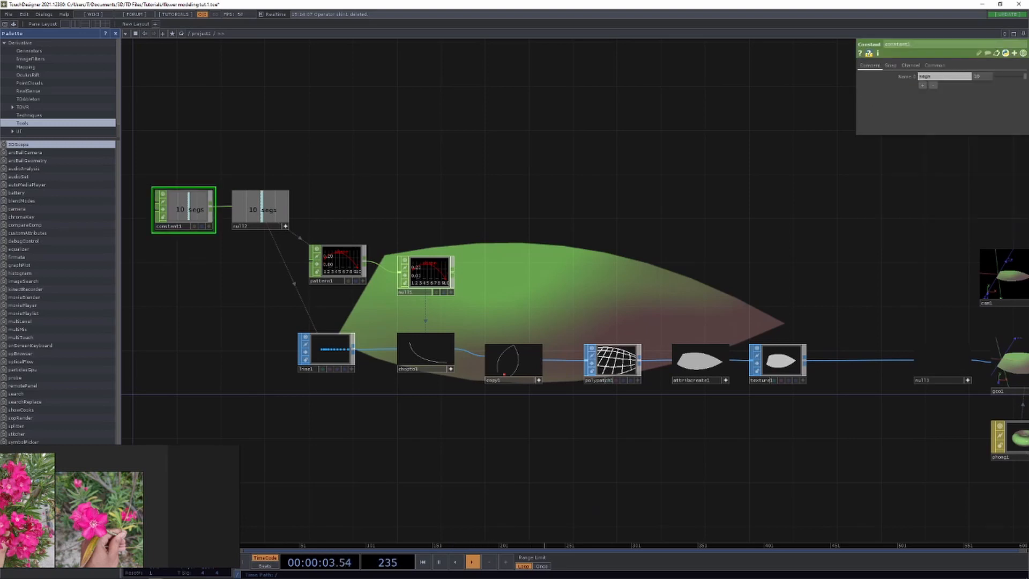
middle_click(980, 76)
middle_click_drag(980, 76, 998, 60)
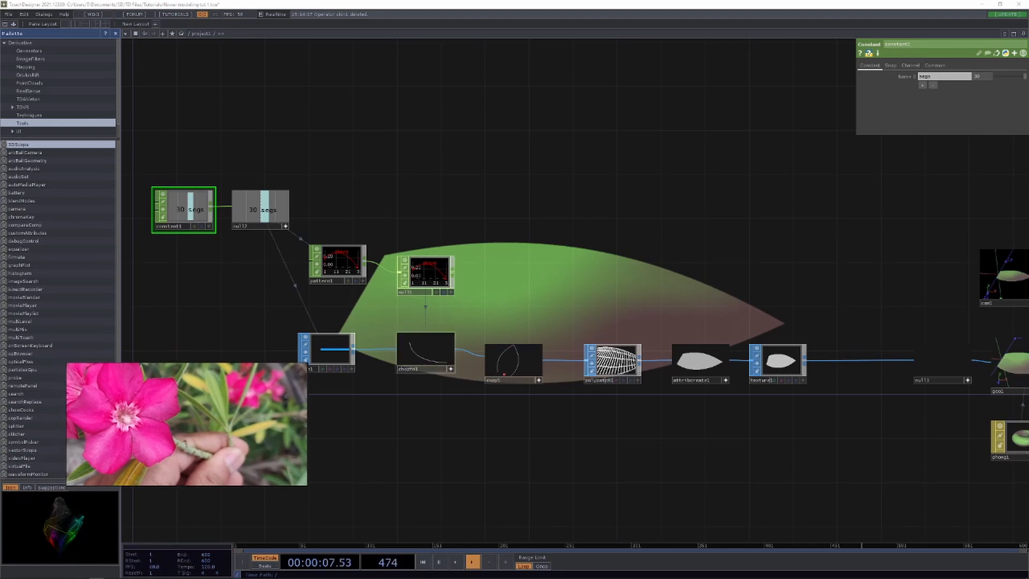
Reshape the petal in the Pattern CHOP with Taper Decay Rate 0.264, Amplitude 0.9, second Taper value 0 and Reverse off.
left_click(337, 264)
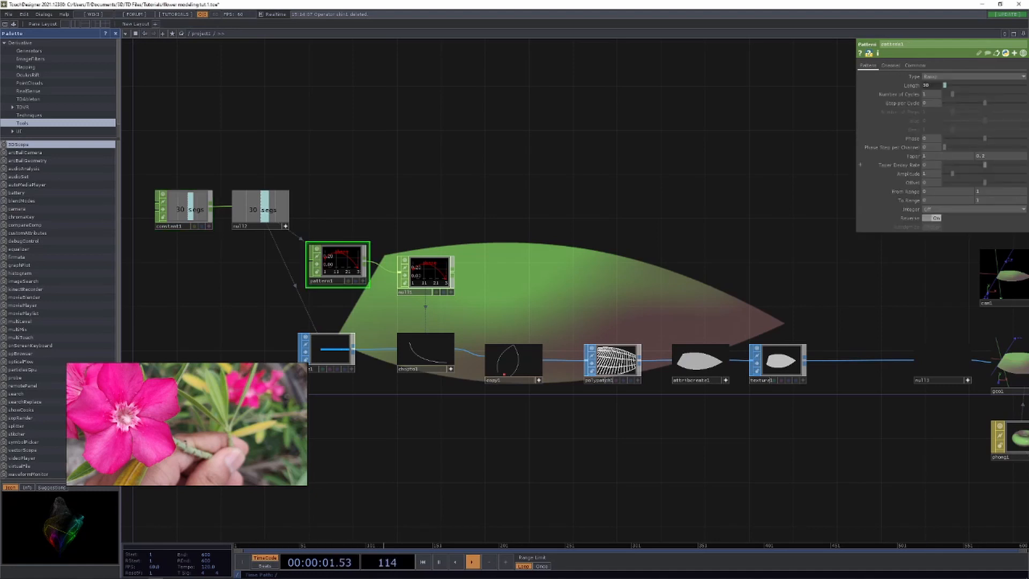
mouse_move(985, 165)
left_mouse_down()
mouse_move(1000, 171)
mouse_move(949, 174)
mouse_move(992, 165)
left_mouse_up()
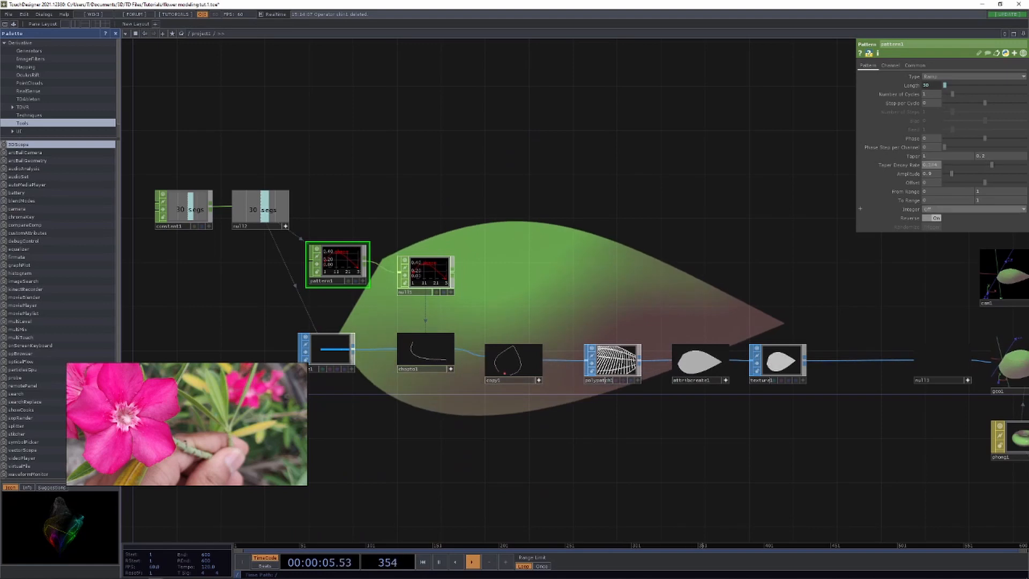
mouse_move(985, 200)
middle_mouse_down()
mouse_move(1016, 187)
mouse_move(984, 188)
middle_mouse_up()
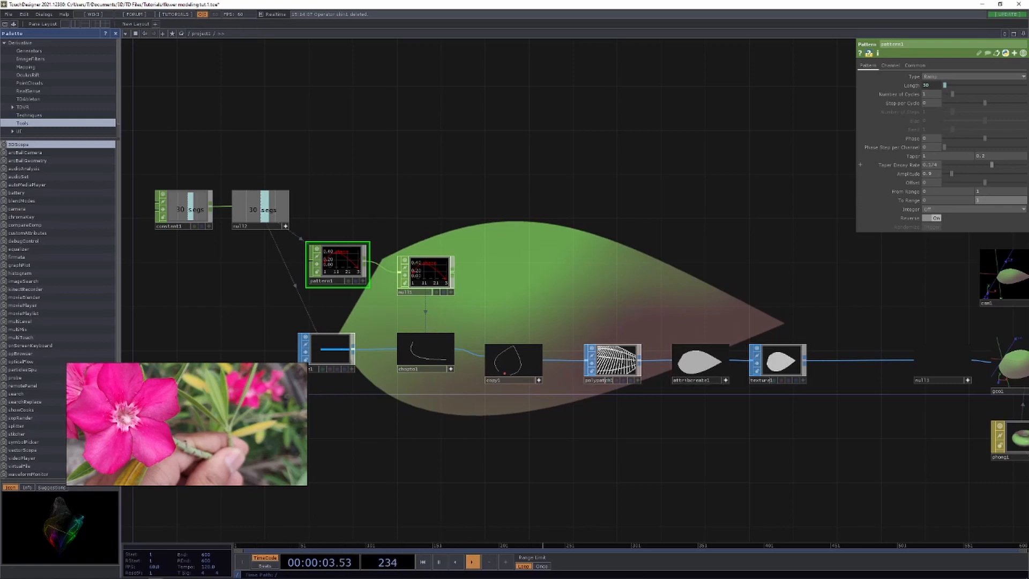
middle_click_drag(992, 156, 988, 141)
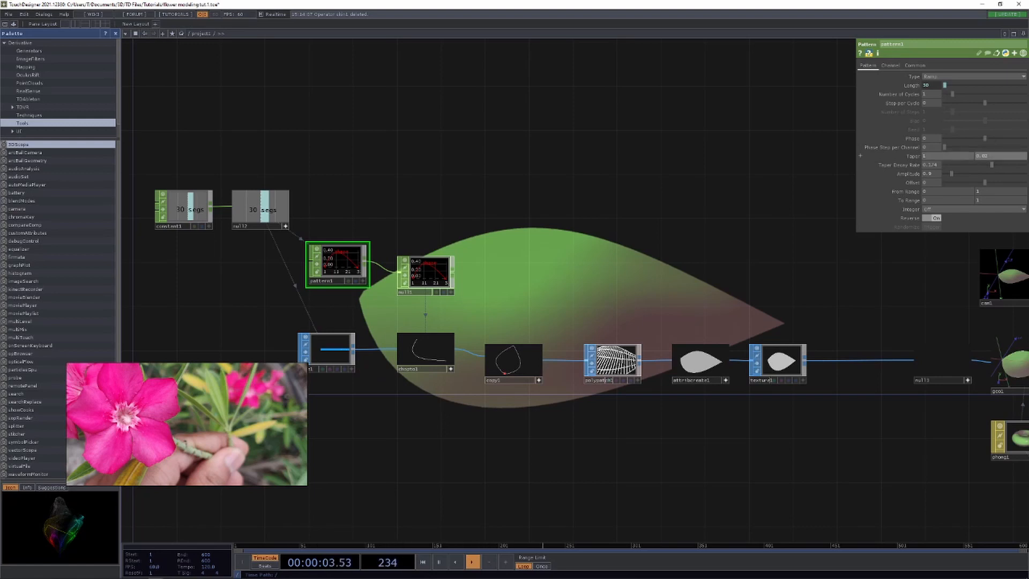
left_click(931, 218)
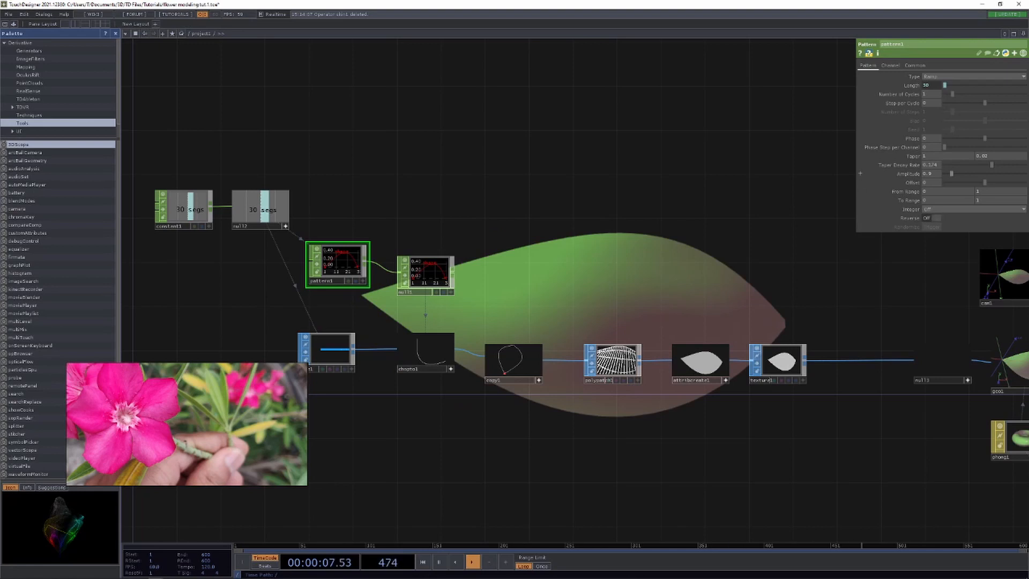
middle_click_drag(988, 156, 981, 156)
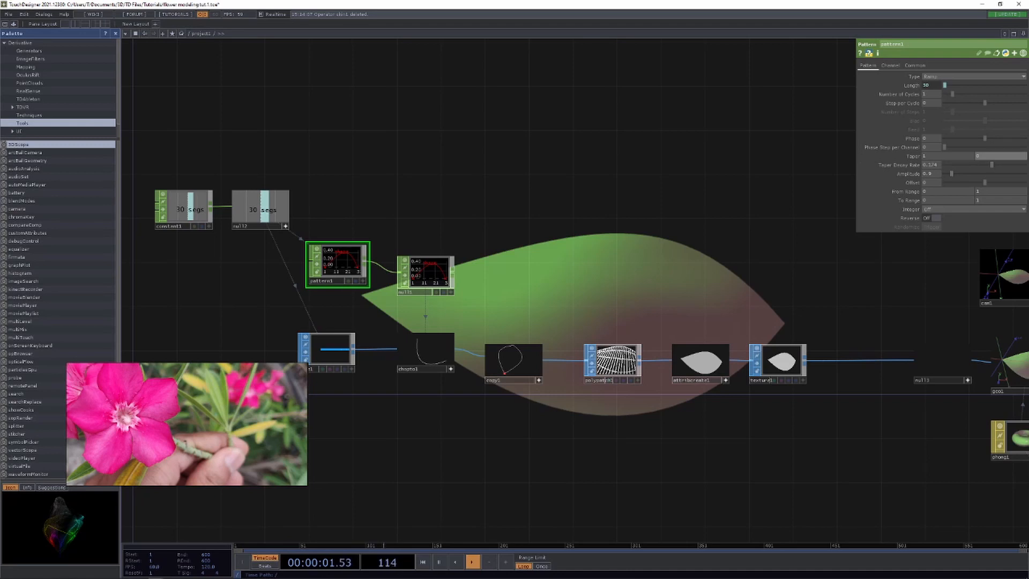
left_click_drag(992, 165, 995, 165)
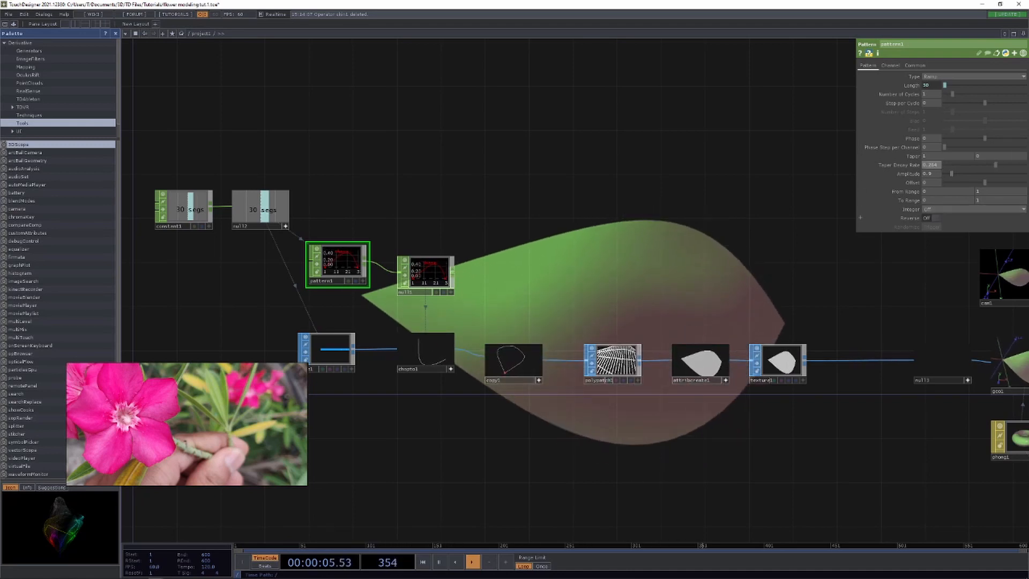
Try the Pattern CHOP's Integer options Floor and Round, with the Amplitude set to 1.
left_click(931, 209)
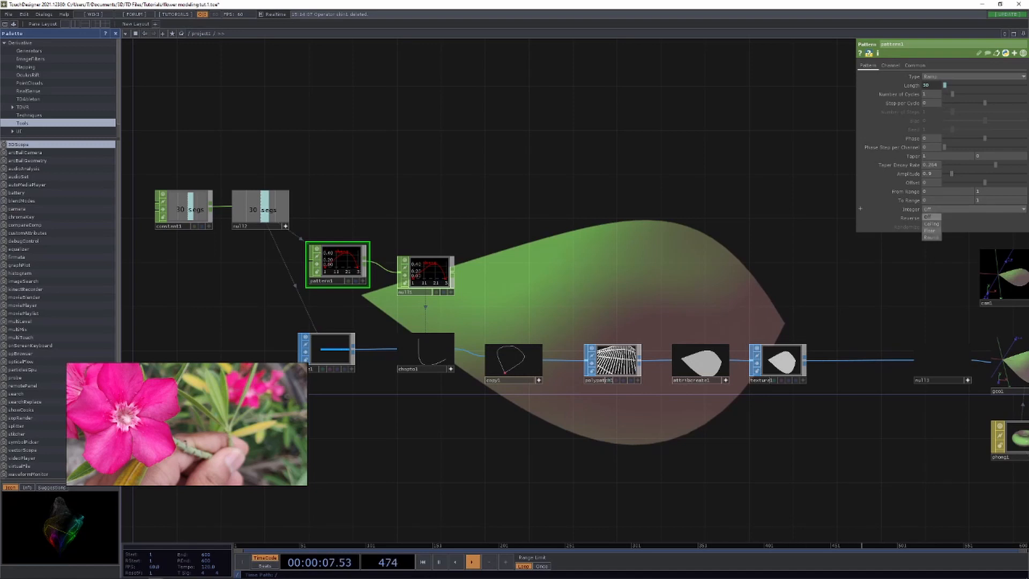
left_click(930, 230)
left_click(930, 209)
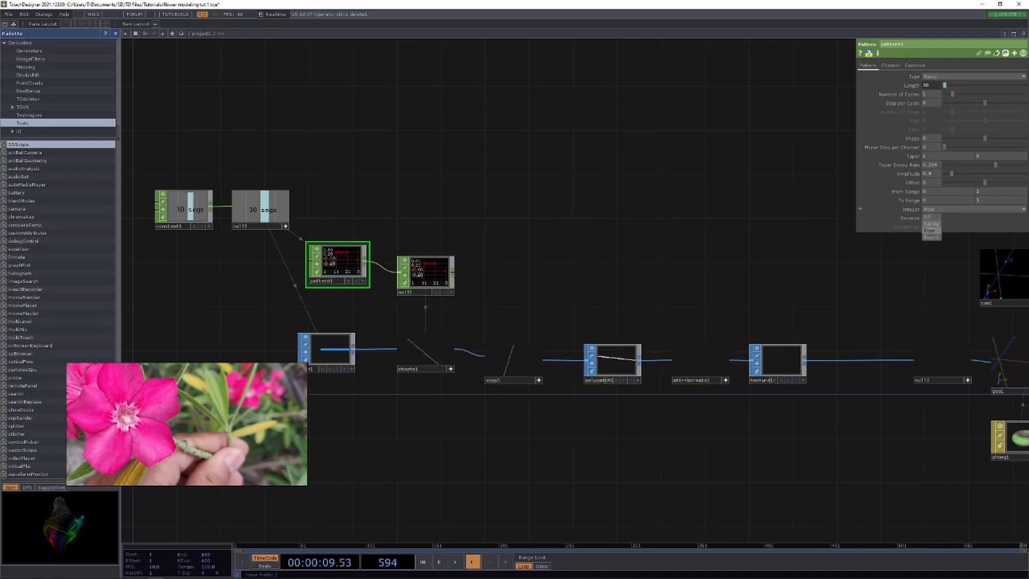
left_click(931, 237)
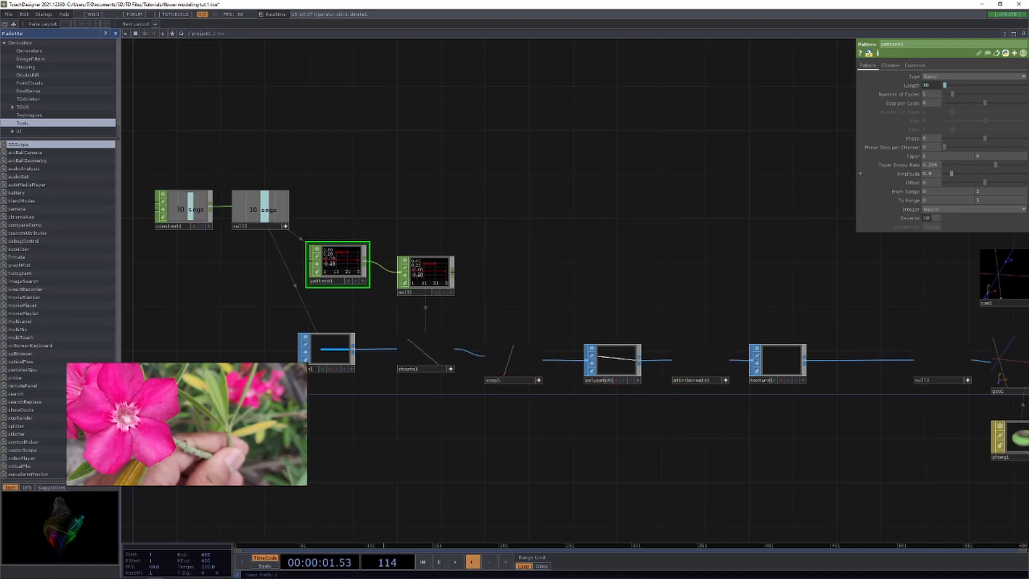
mouse_move(952, 174)
left_mouse_down()
mouse_move(978, 174)
mouse_move(951, 174)
left_mouse_up()
left_click(931, 173)
type("1")
key("Return")
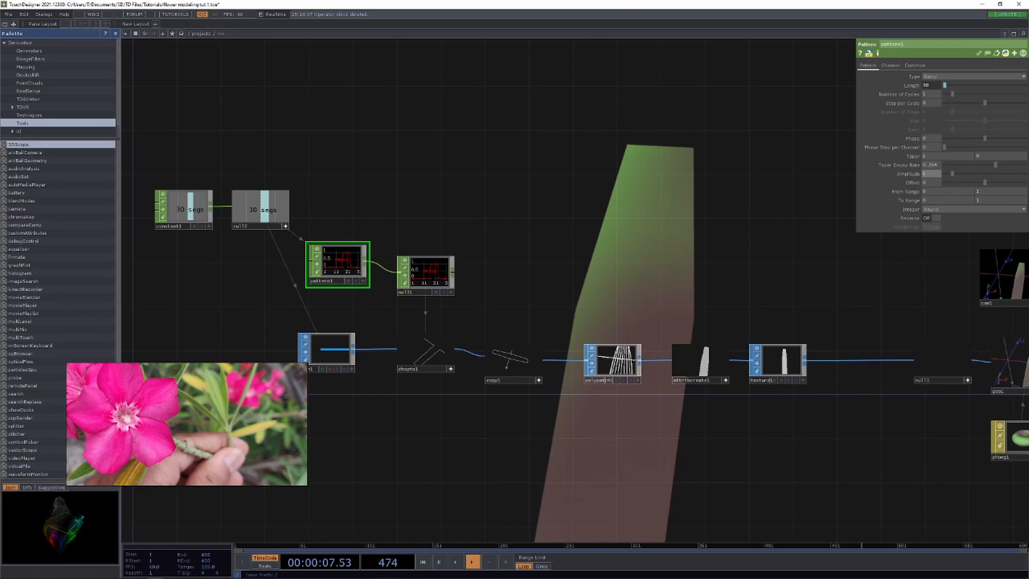
Try the Pattern CHOP's Integer option Ceiling with the Amplitude raised to about 4.1.
left_click(931, 210)
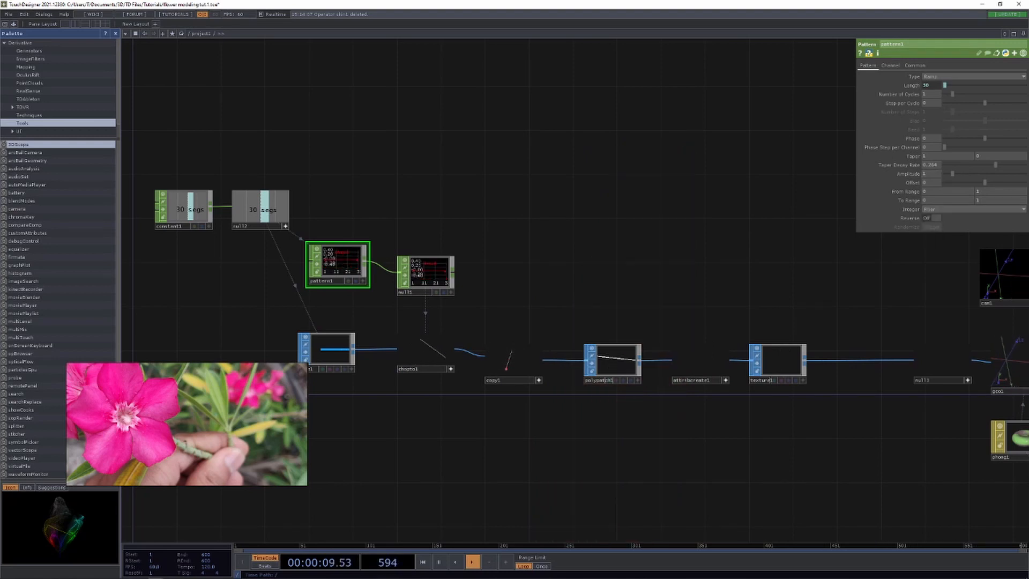
left_click(932, 224)
scroll(760, 220, "down", 8)
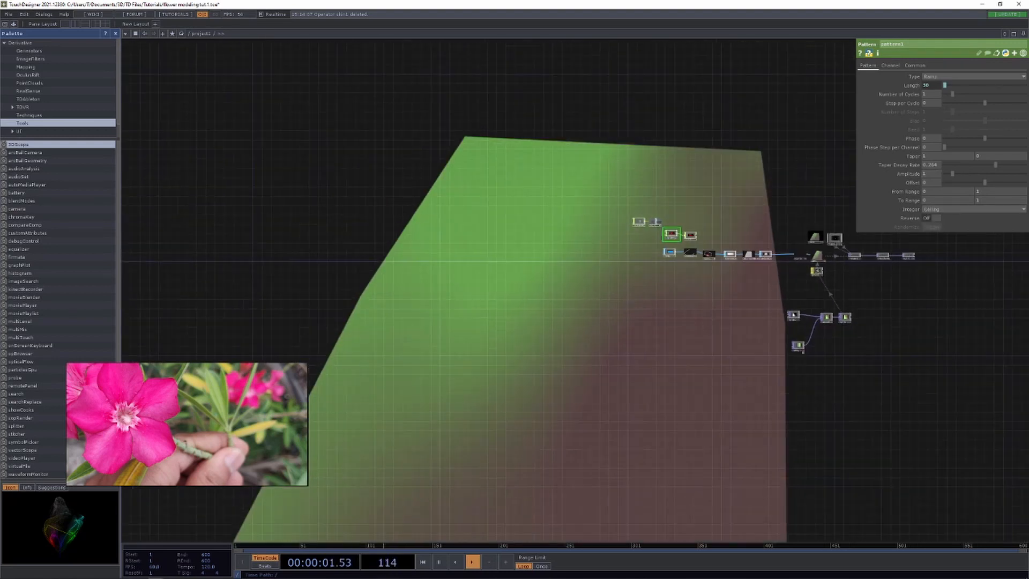
scroll(760, 220, "up", 9)
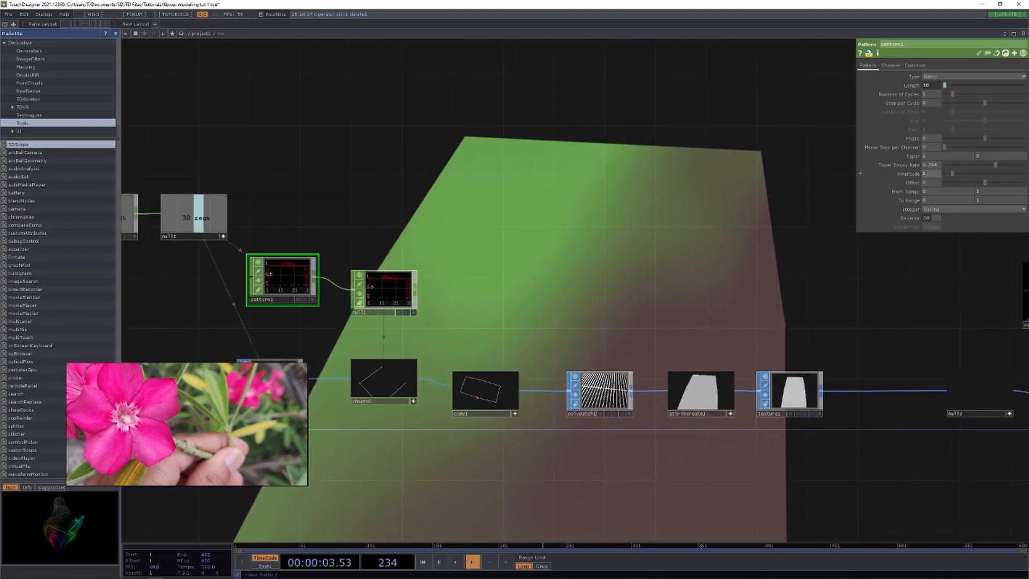
left_click_drag(956, 173, 978, 182)
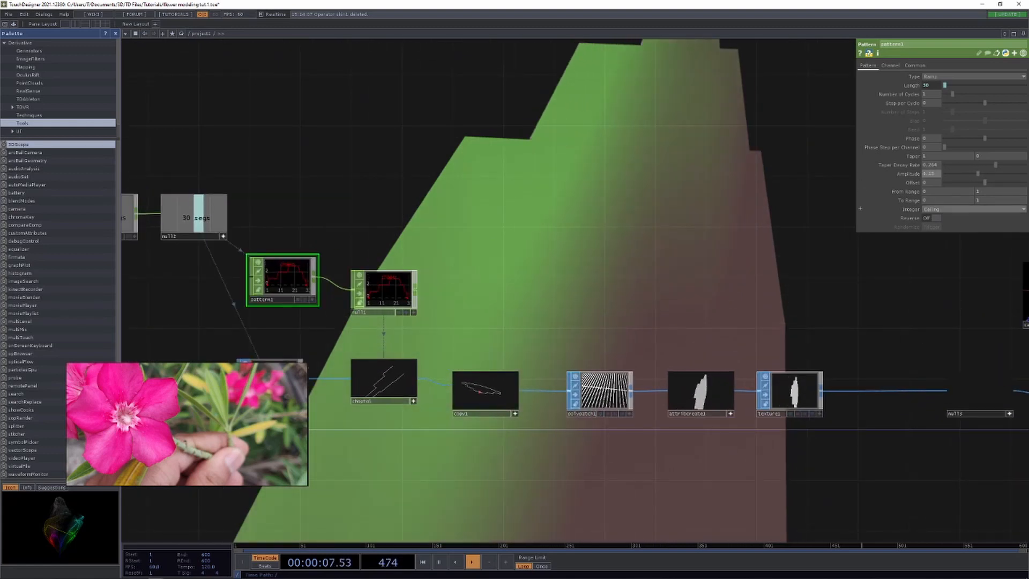
Set the Pattern CHOP's Integer option to Round, lower the Amplitude to about 1.8 and turn Reverse on.
left_click(933, 209)
left_click(933, 238)
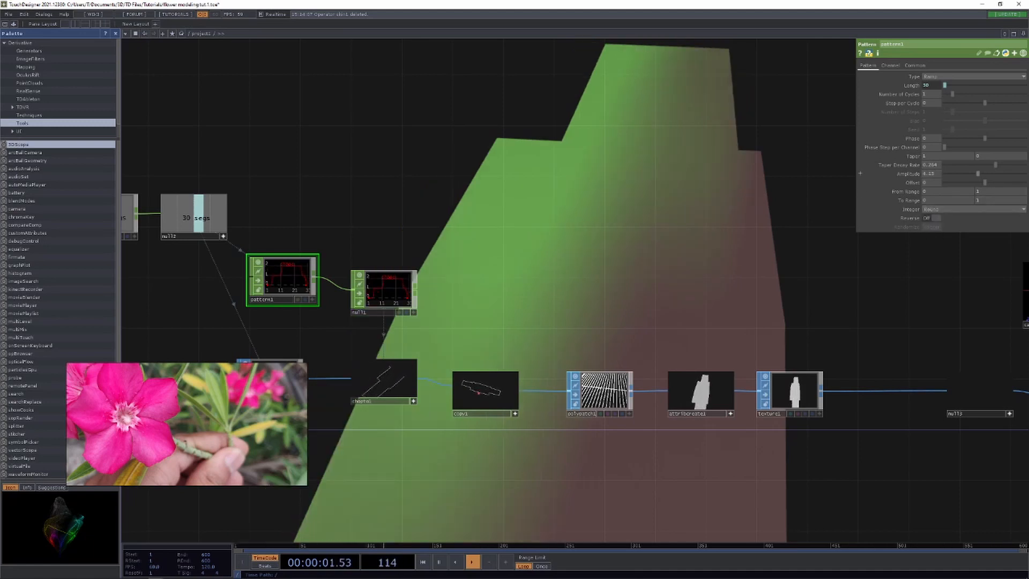
left_click_drag(978, 174, 959, 174)
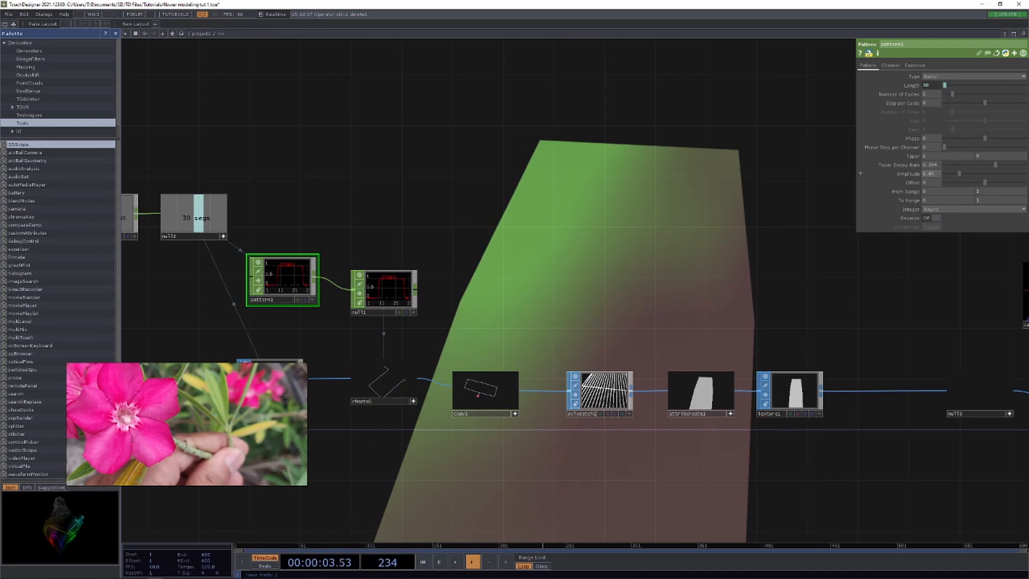
left_click(932, 210)
left_click(932, 224)
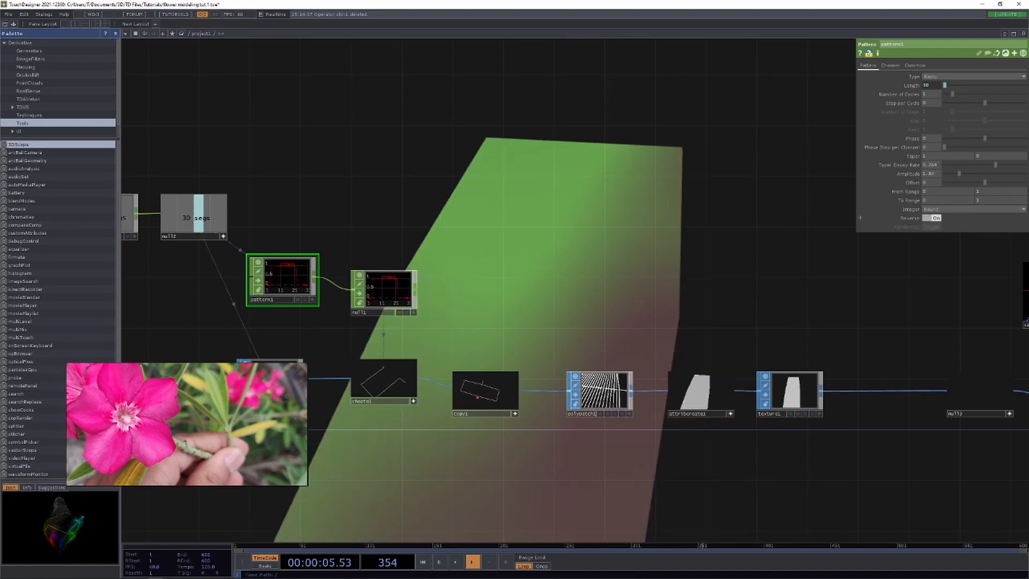
Set the Pattern CHOP's Integer option to Off, lower its Amplitude slightly and turn Reverse off.
left_click(931, 209)
left_click(928, 216)
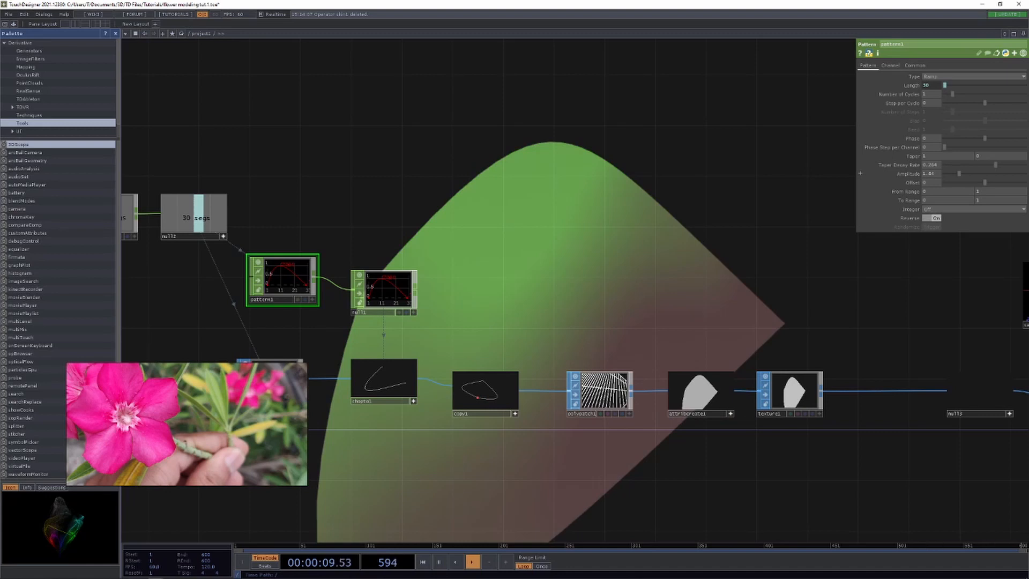
left_click_drag(861, 173, 853, 173)
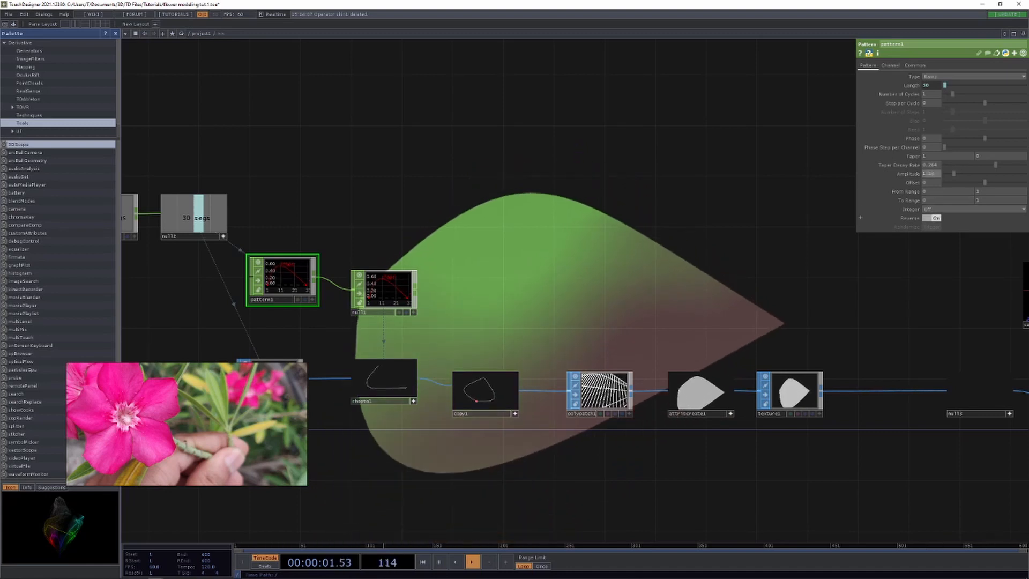
left_click(933, 218)
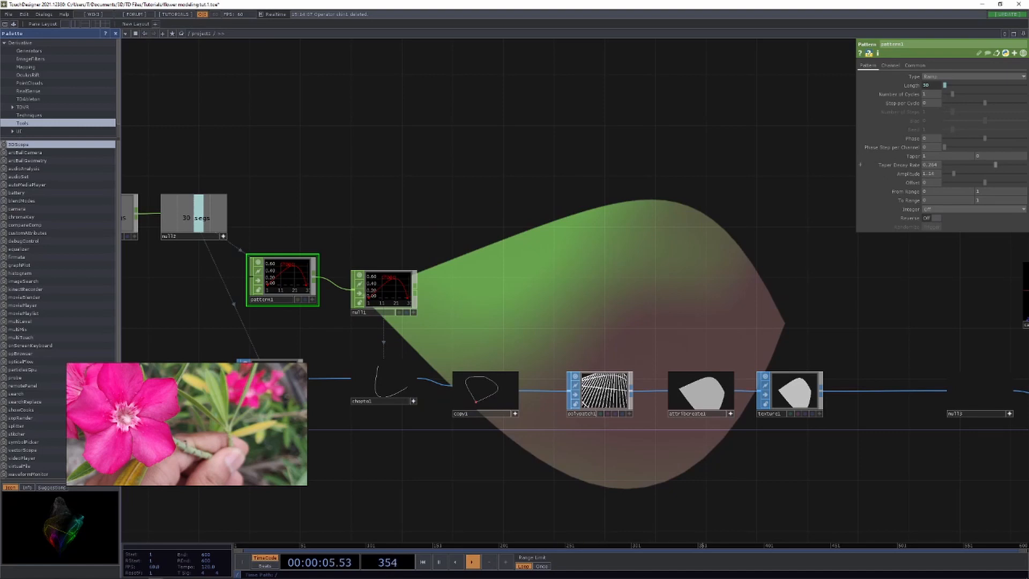
Move constant1, null2 and pattern1 away from null1 to make room in the CHOP chain.
left_click_drag(536, 135, 593, 112)
left_click_drag(441, 270, 454, 257)
left_click_drag(536, 139, 554, 139)
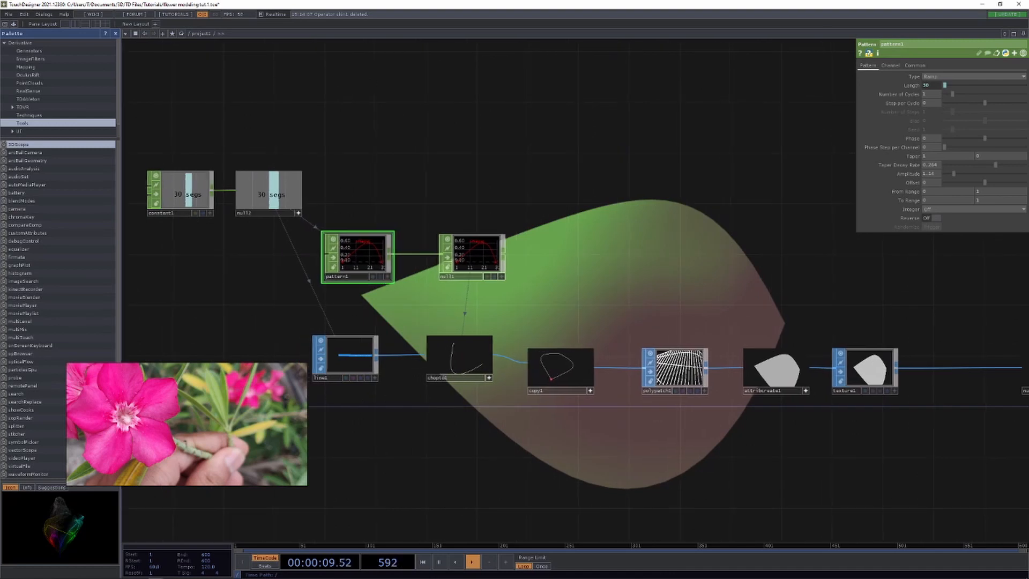
scroll(374, 229, "up", 5)
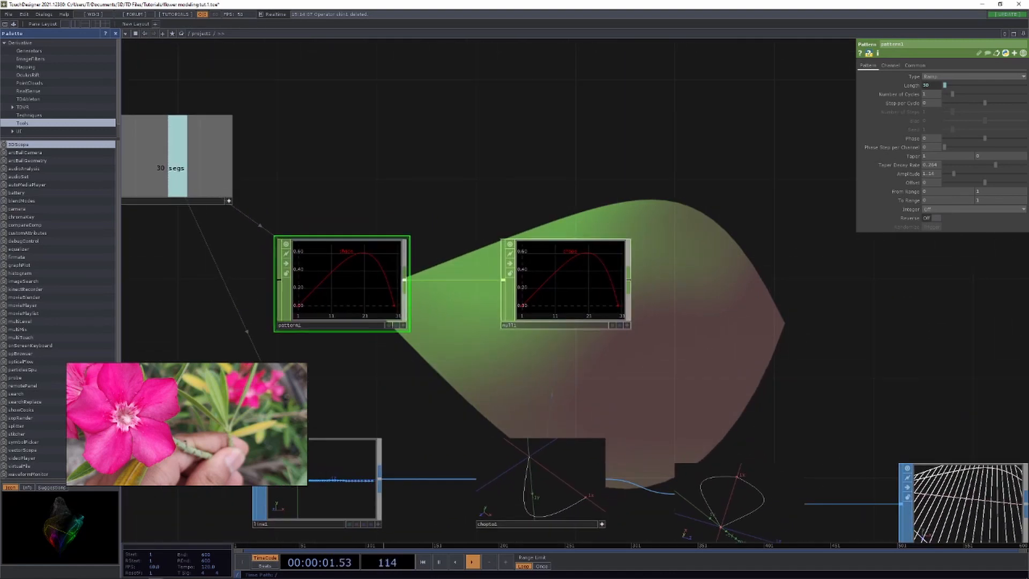
scroll(613, 353, "down", 3)
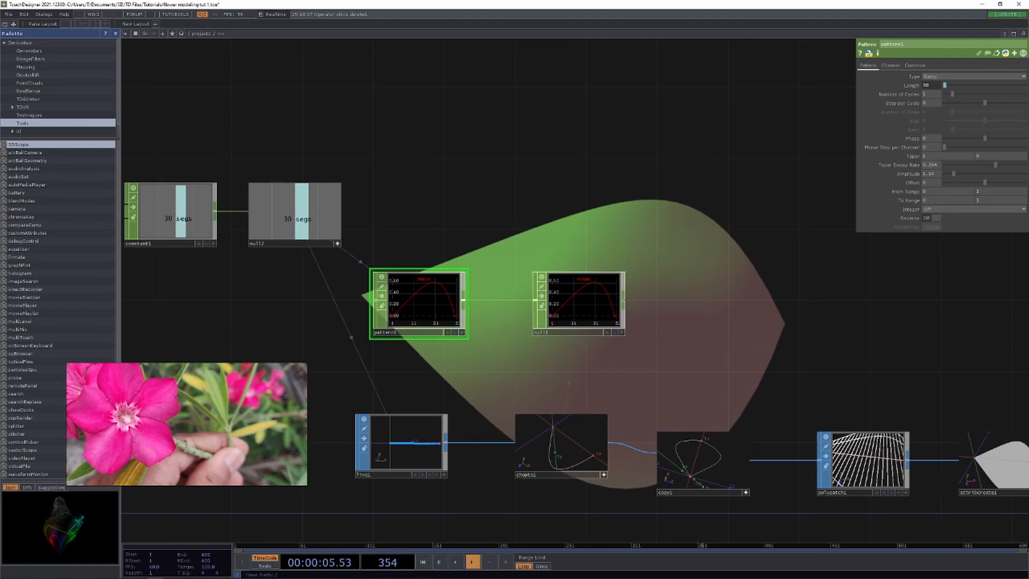
scroll(815, 360, "down", 3)
right_click_drag(274, 199, 472, 322)
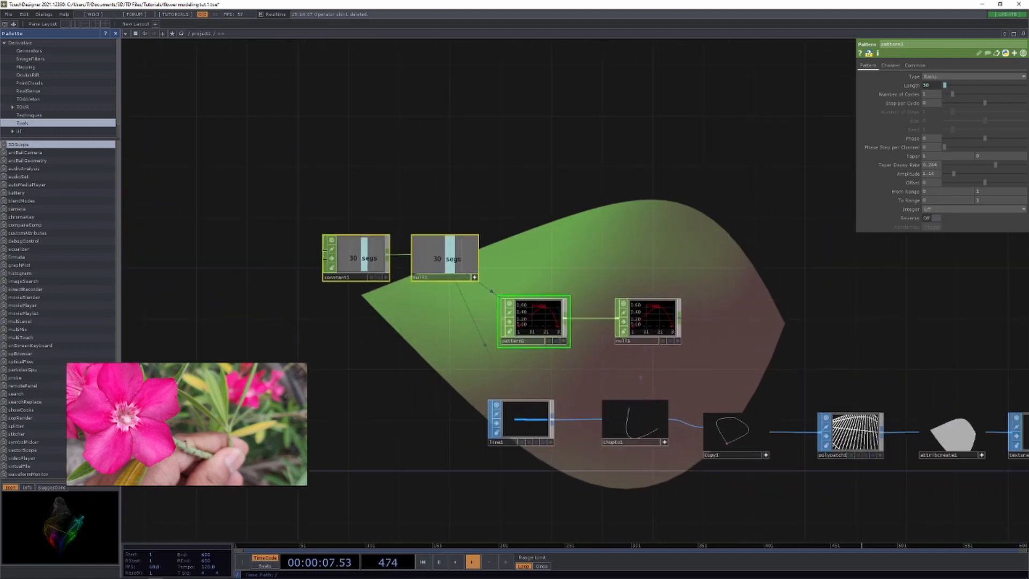
left_click_drag(534, 320, 421, 284)
left_click_drag(536, 161, 538, 171)
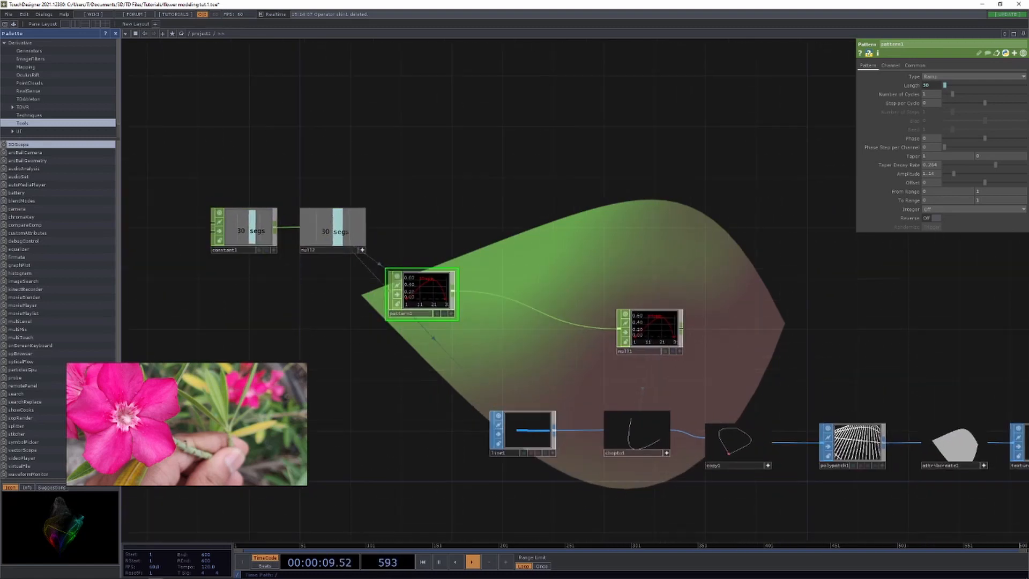
scroll(469, 280, "up", 2)
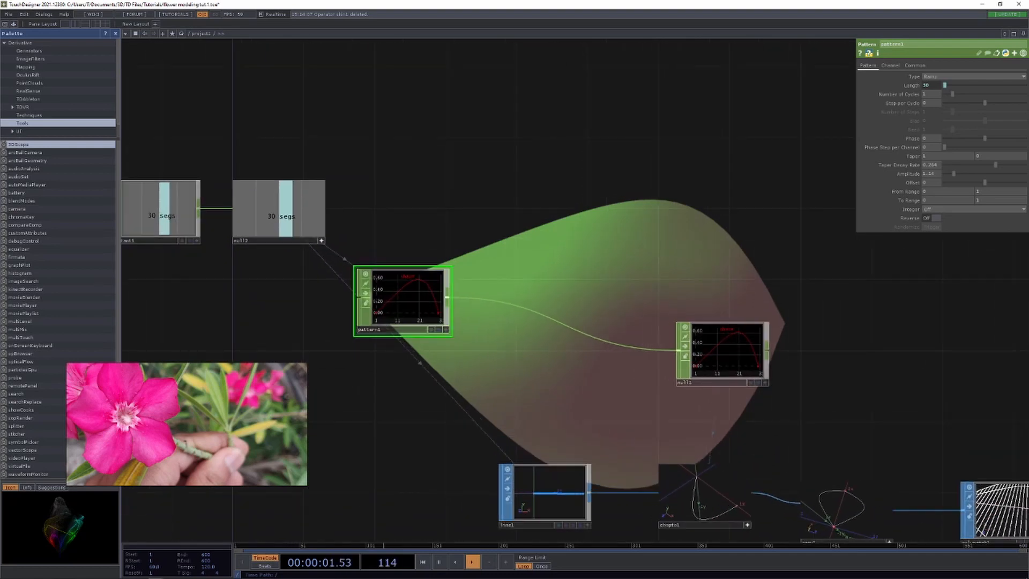
Add a Noise CHOP above the Pattern CHOP.
key("Tab")
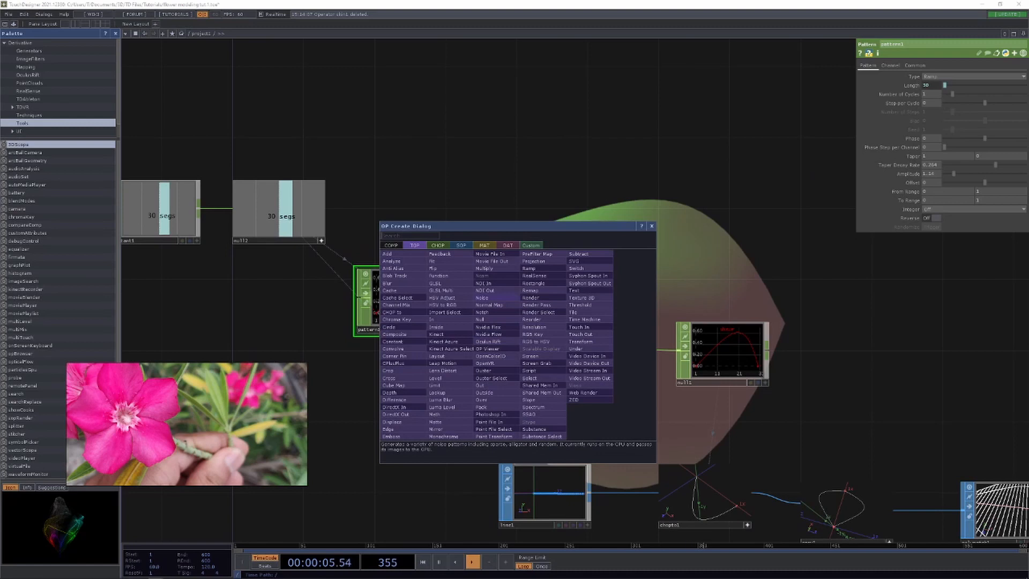
left_click(438, 245)
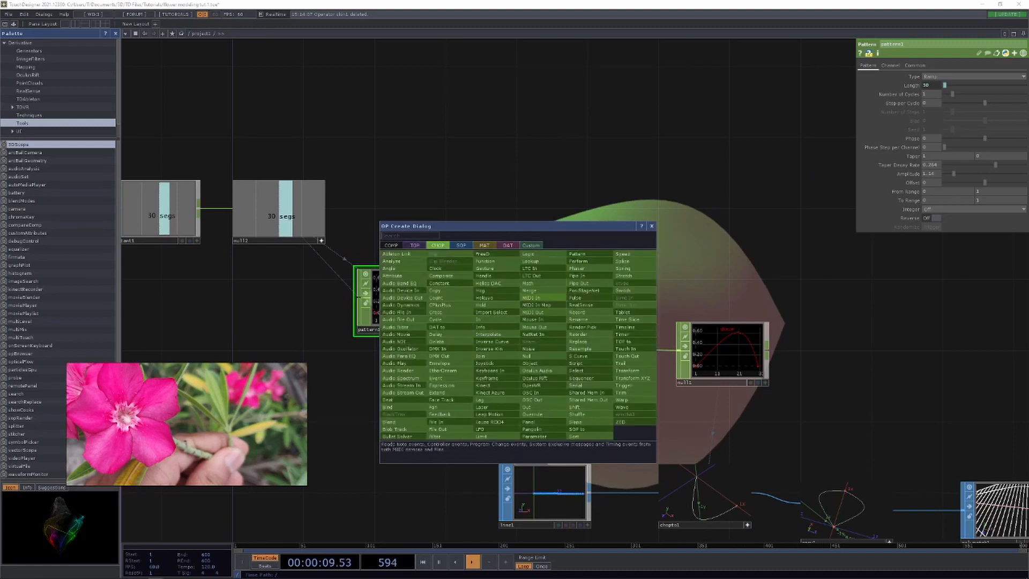
left_click(528, 348)
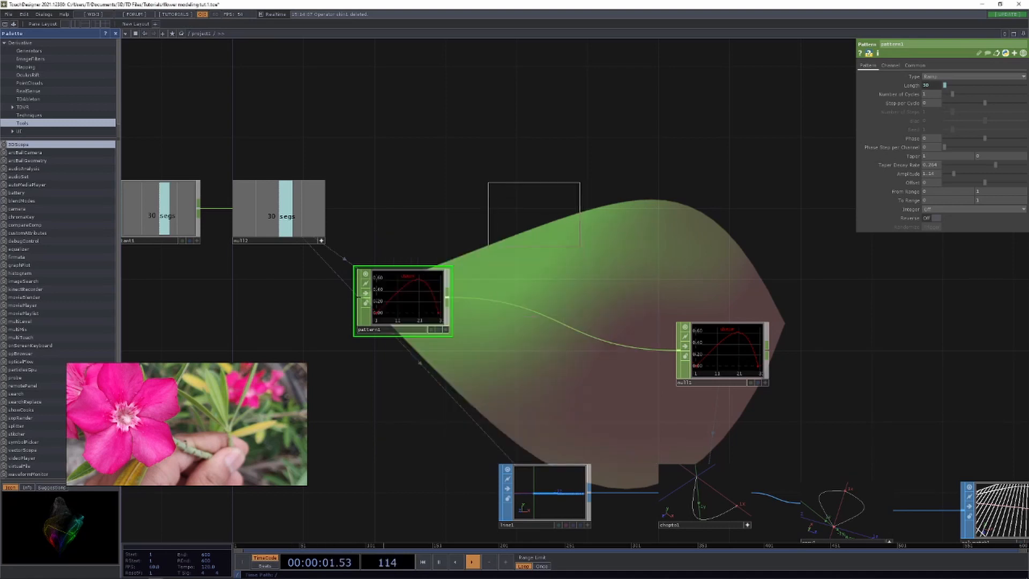
left_click(445, 160)
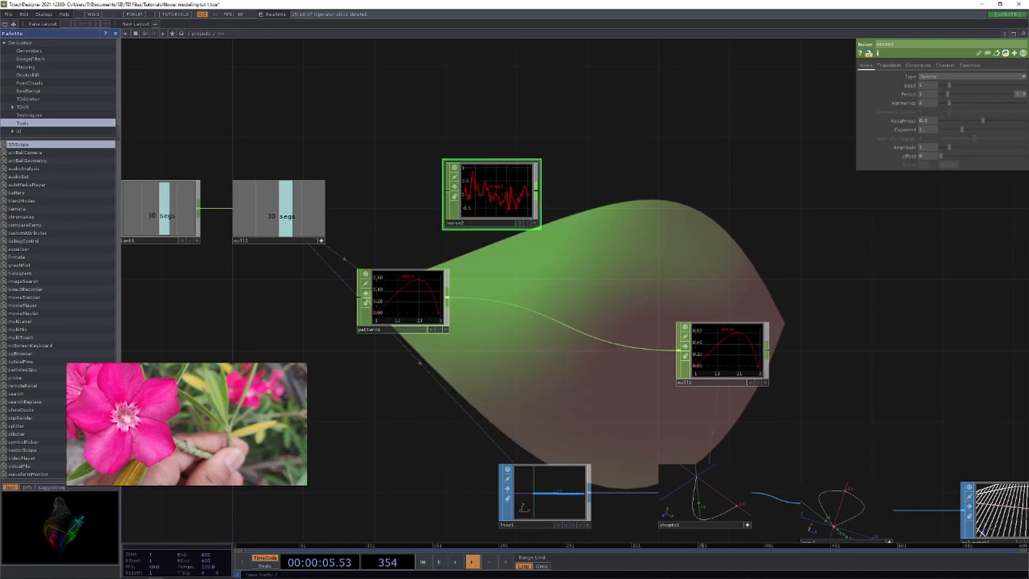
Add a Resample CHOP fed by the Noise CHOP and turn its Time Slice off.
left_click_drag(537, 191, 590, 192)
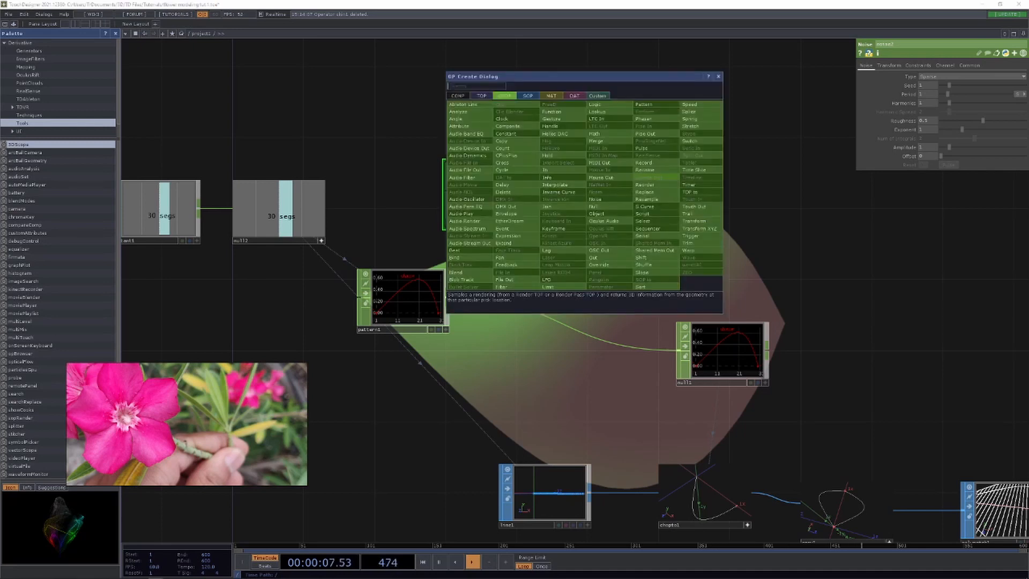
left_click(647, 199)
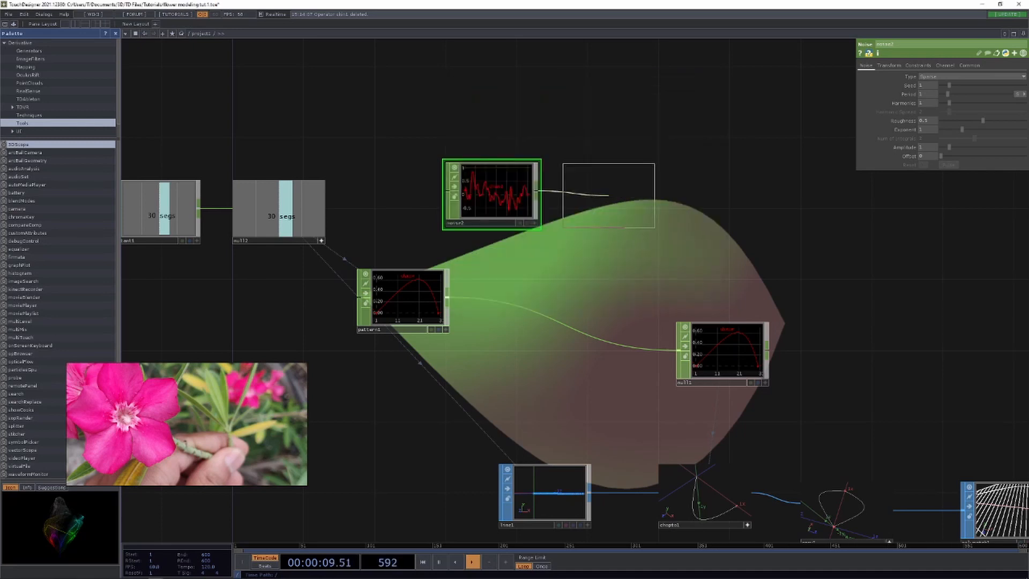
left_click(568, 160)
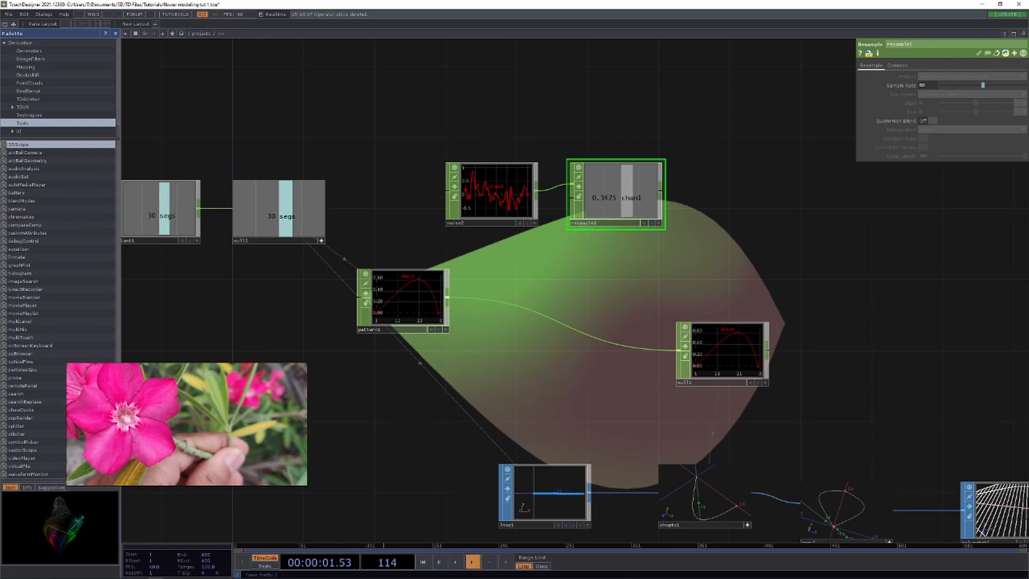
left_click(898, 65)
left_click(933, 77)
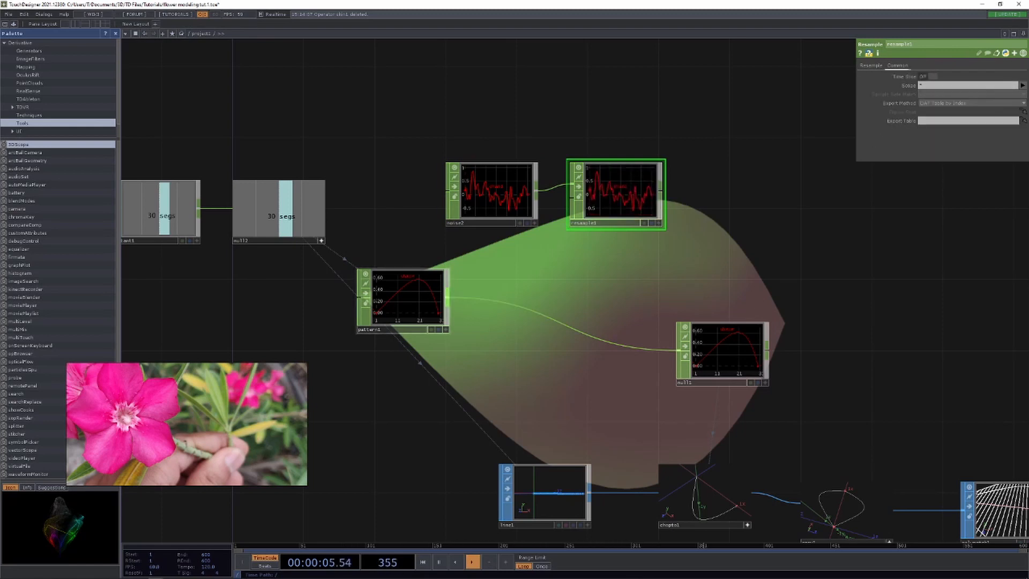
Connect pattern1 to the Resample CHOP's second input and set the Method to New Rate, New Interval.
left_click_drag(447, 297, 572, 198)
left_click(871, 65)
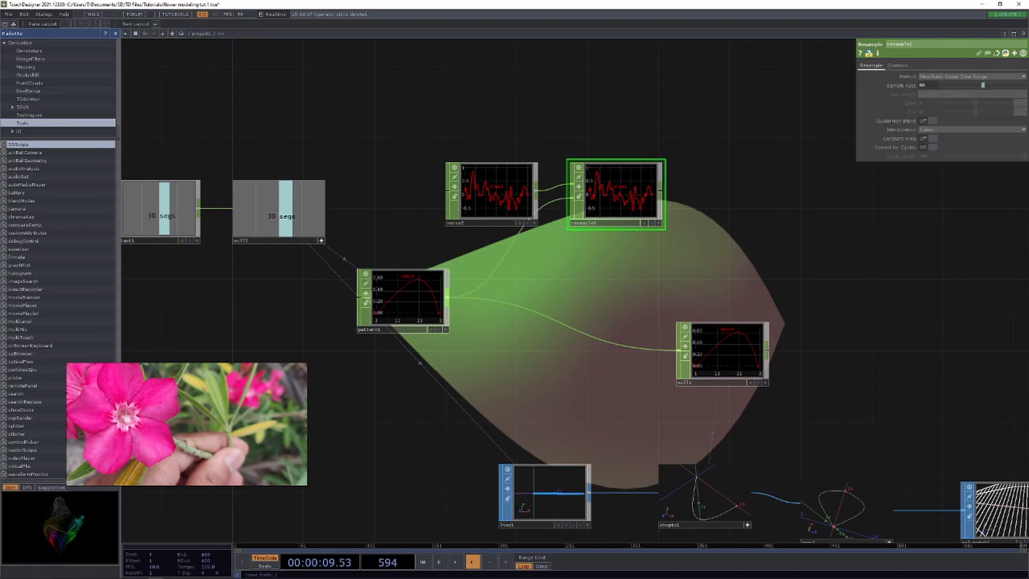
left_click(972, 76)
left_click(954, 105)
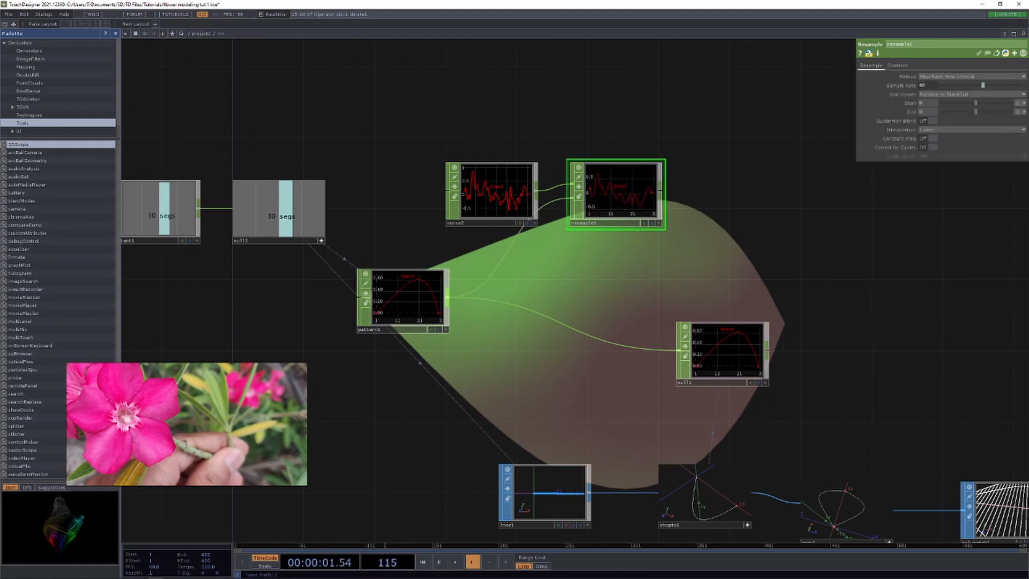
Compare the sample information of the Resample, Noise and Pattern CHOPs.
middle_click(622, 163)
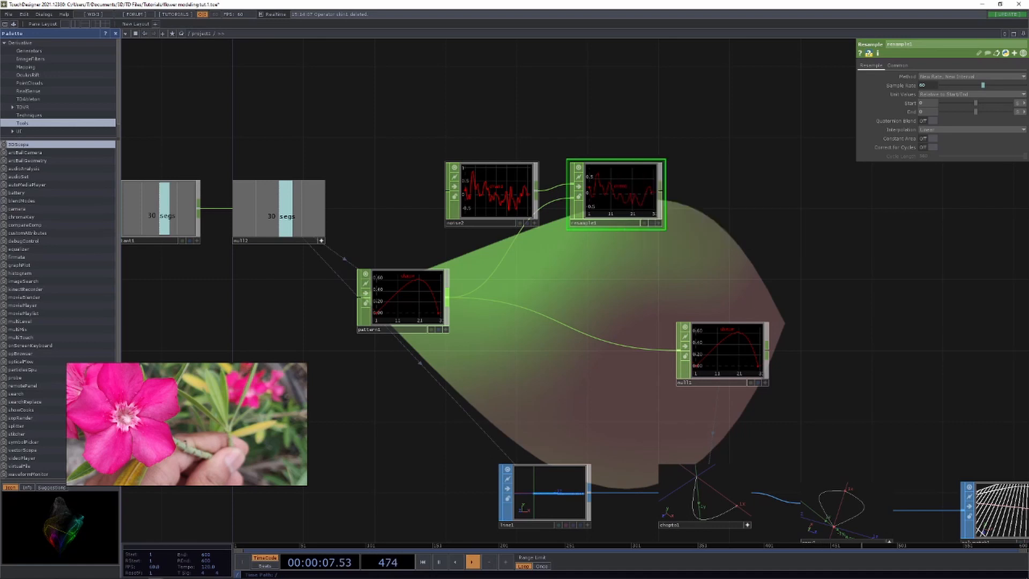
middle_click(496, 204)
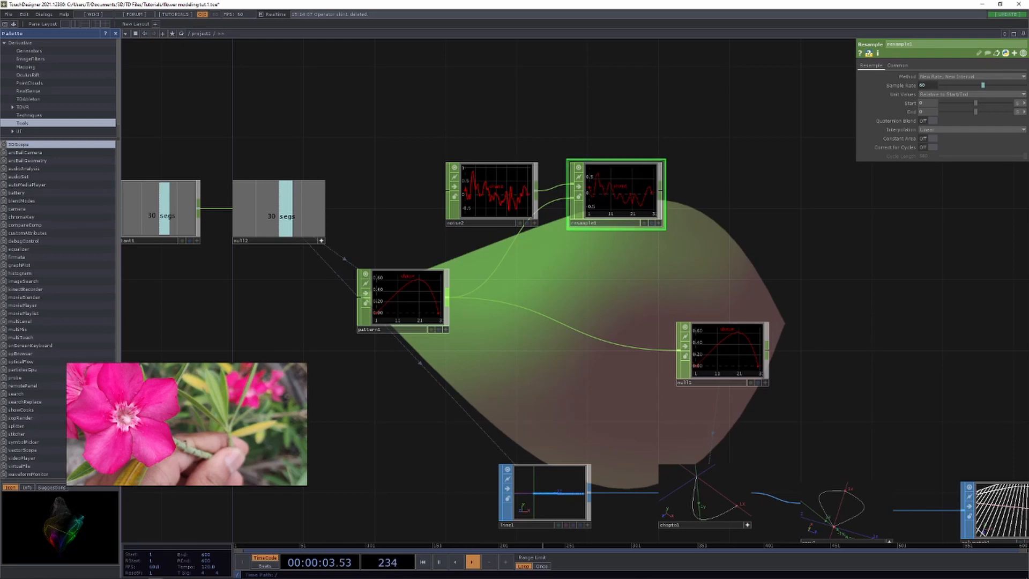
middle_click(620, 161)
middle_click(410, 272)
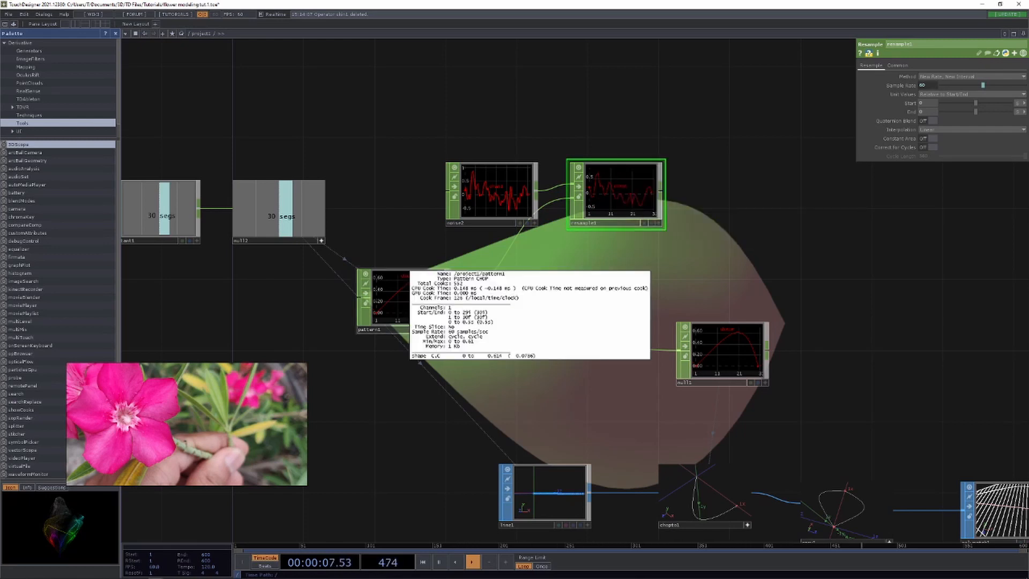
middle_click(618, 175)
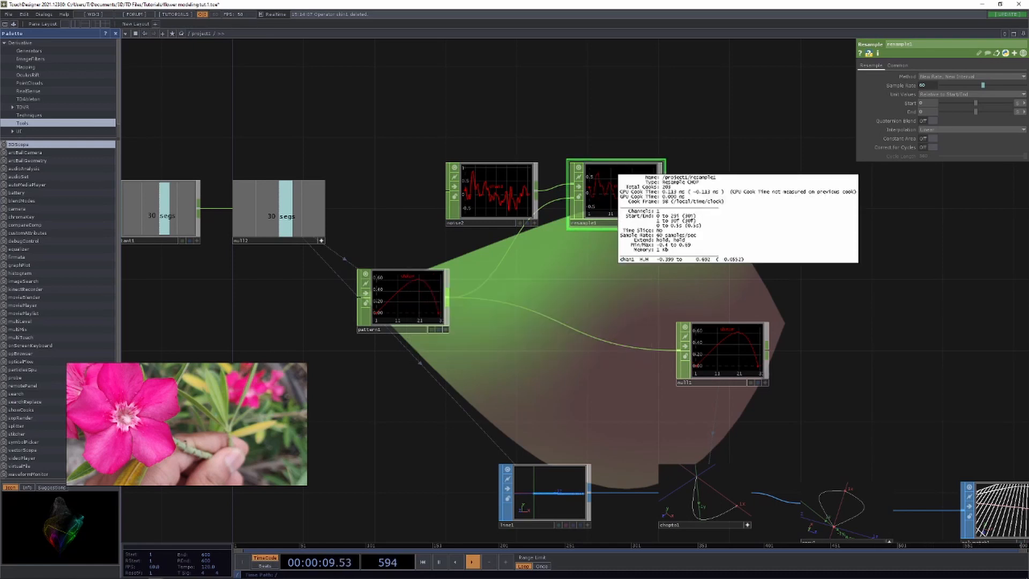
Add a Math CHOP between the Resample CHOP and null1.
left_click_drag(697, 279, 631, 309)
left_click(657, 381)
key("Tab")
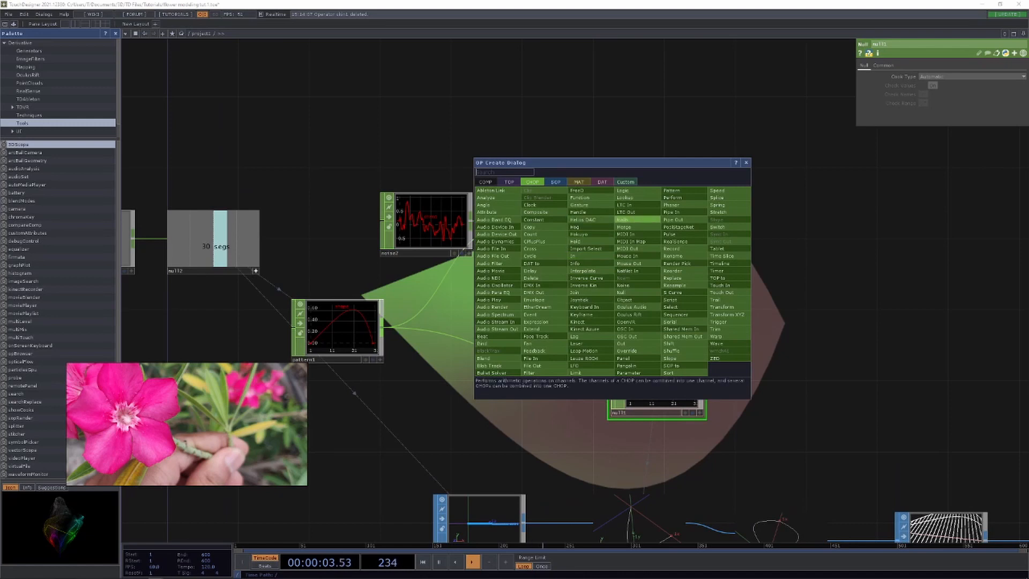
left_click(638, 220)
left_click(639, 276)
left_click_drag(640, 275, 676, 275)
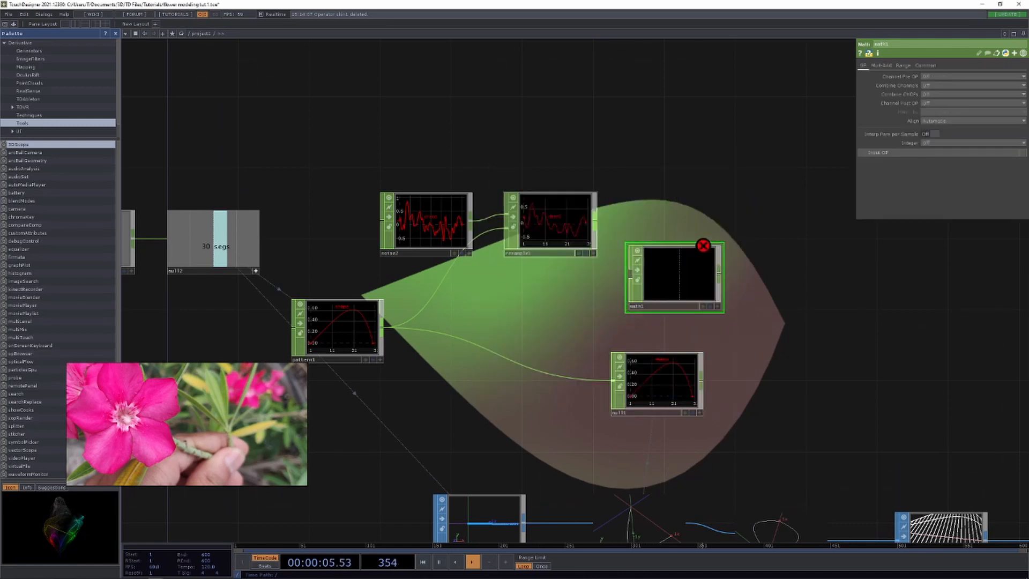
Connect resample1 and pattern1 to the Math CHOP and set Combine CHOPs to Add.
left_click_drag(595, 221, 631, 273)
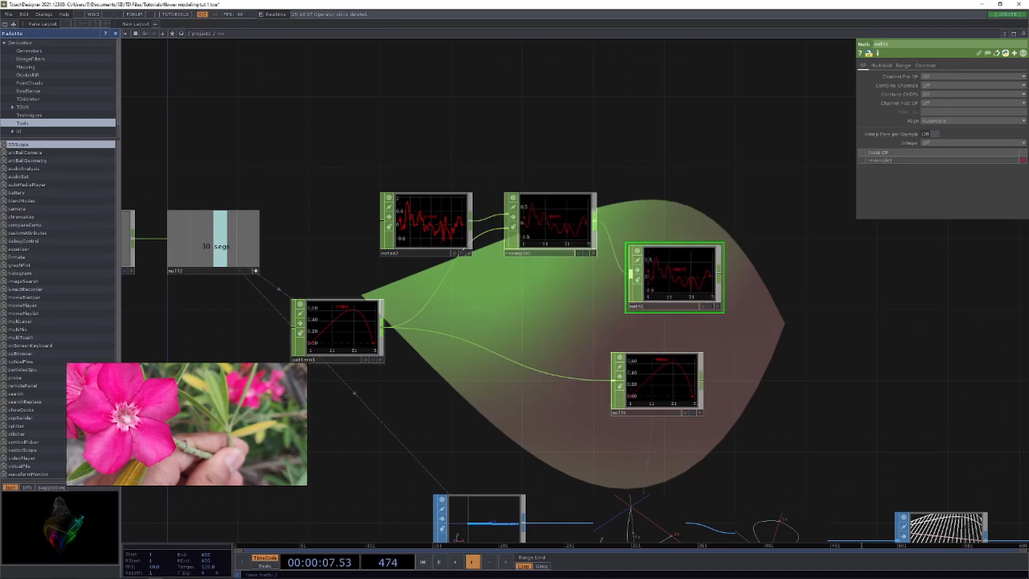
left_click(382, 327)
left_click(630, 275)
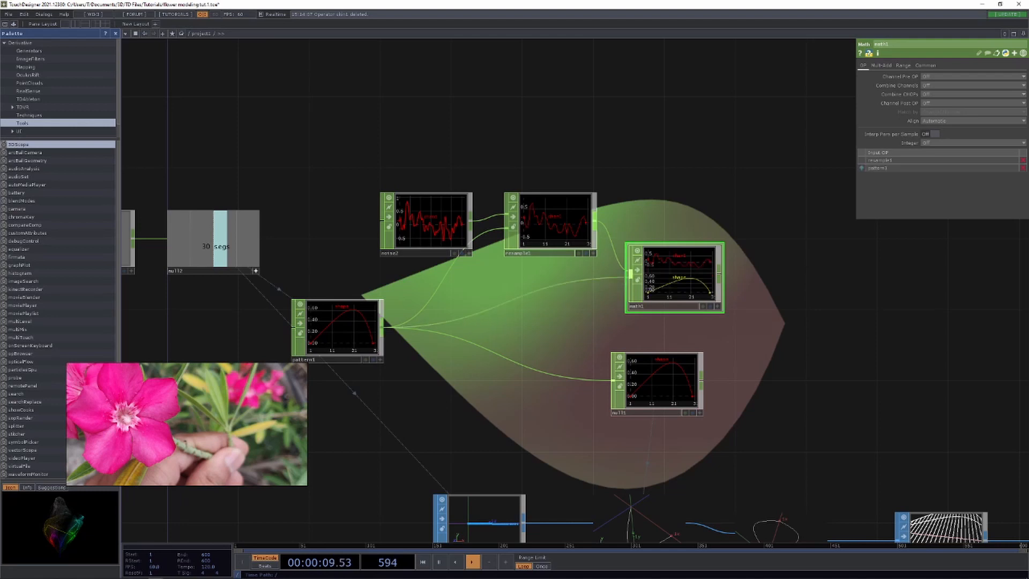
left_click(934, 94)
left_click(932, 110)
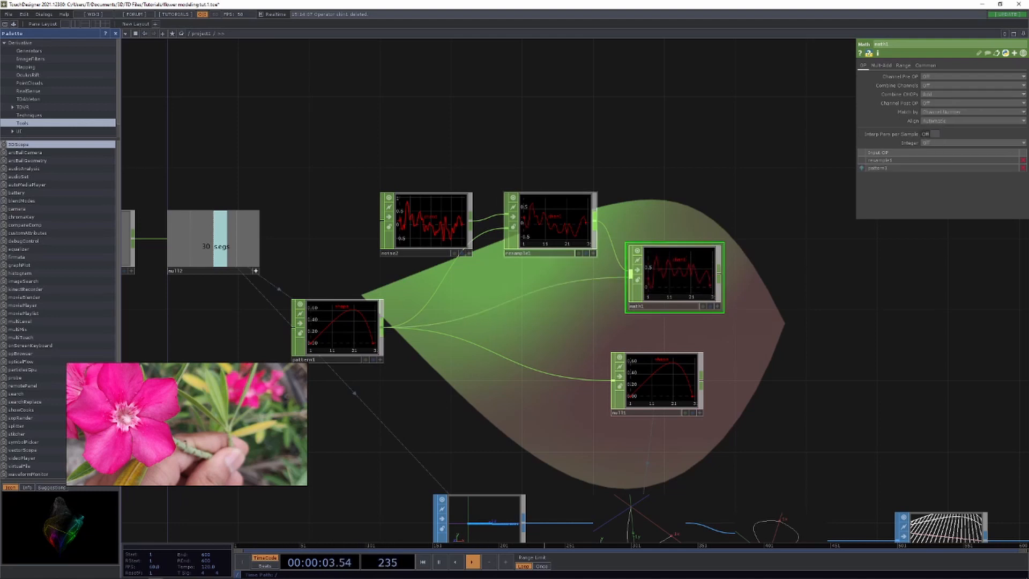
Connect the Math CHOP's output to null1 and space out the Noise, Resample and Math nodes.
left_click_drag(434, 223, 381, 205)
left_click_drag(564, 223, 493, 206)
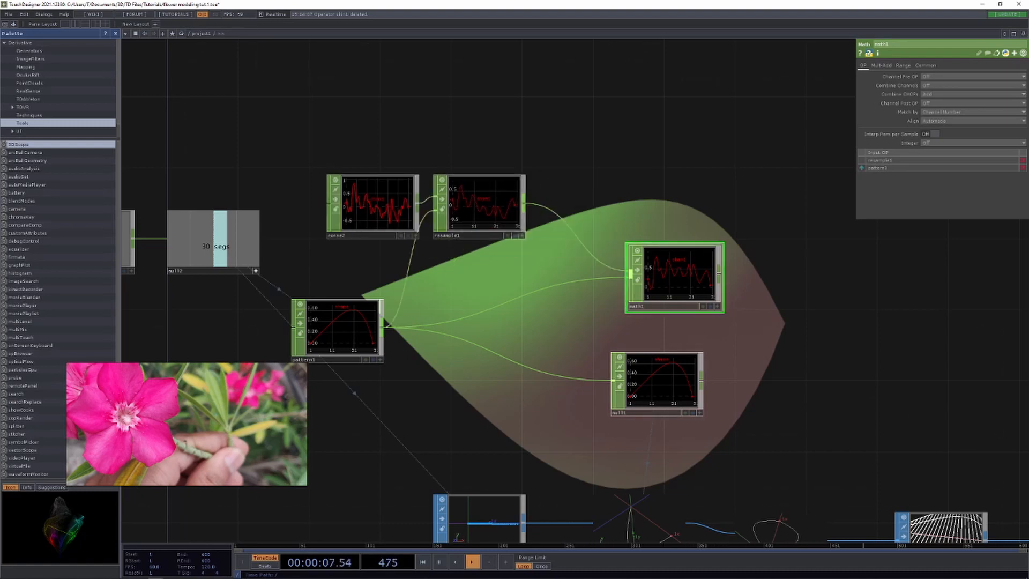
left_click_drag(720, 274, 614, 380)
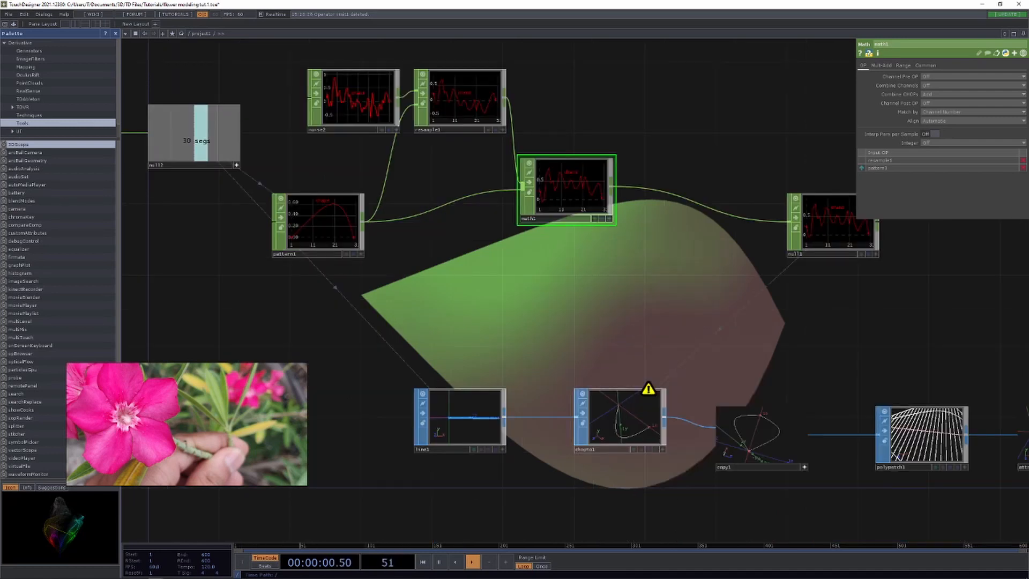
left_click_drag(633, 300, 653, 352)
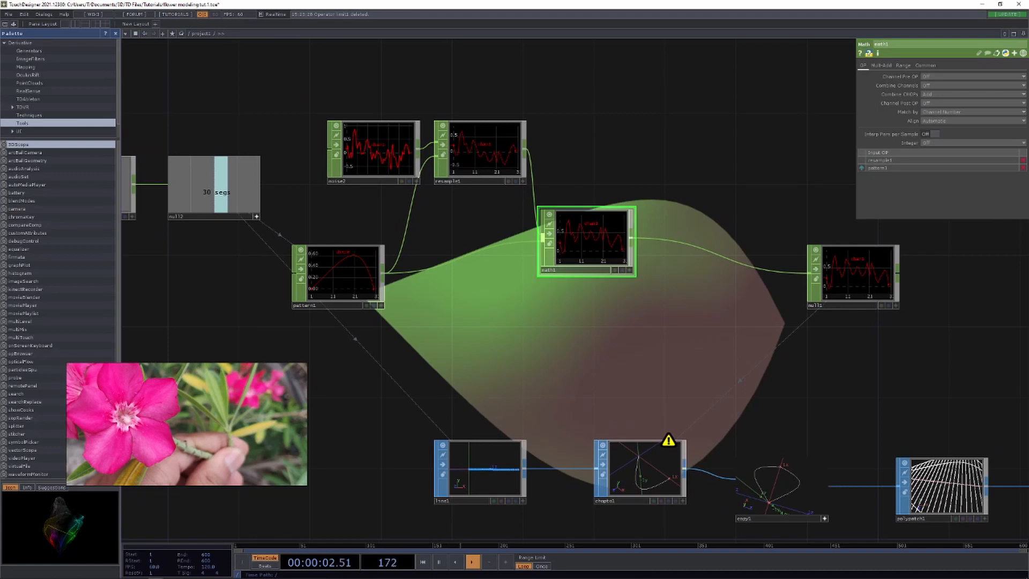
left_click_drag(587, 241, 604, 223)
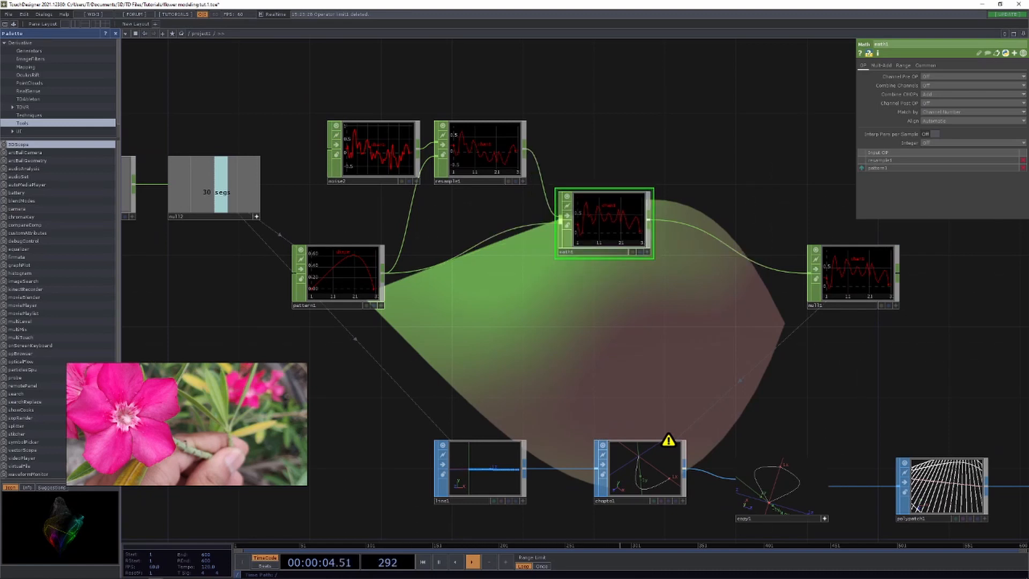
middle_click(653, 467)
right_click(684, 222)
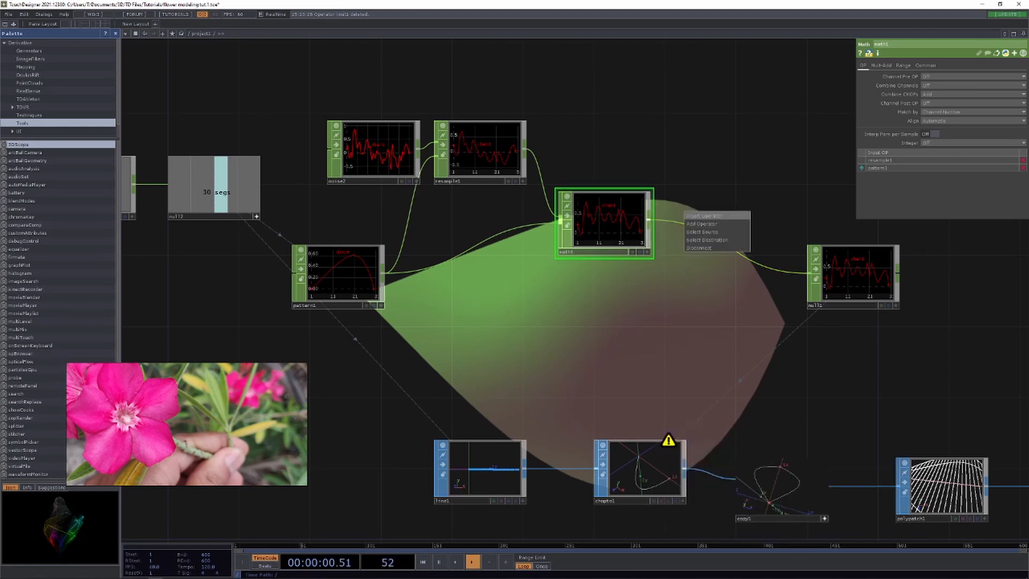
left_click(688, 215)
key("Escape")
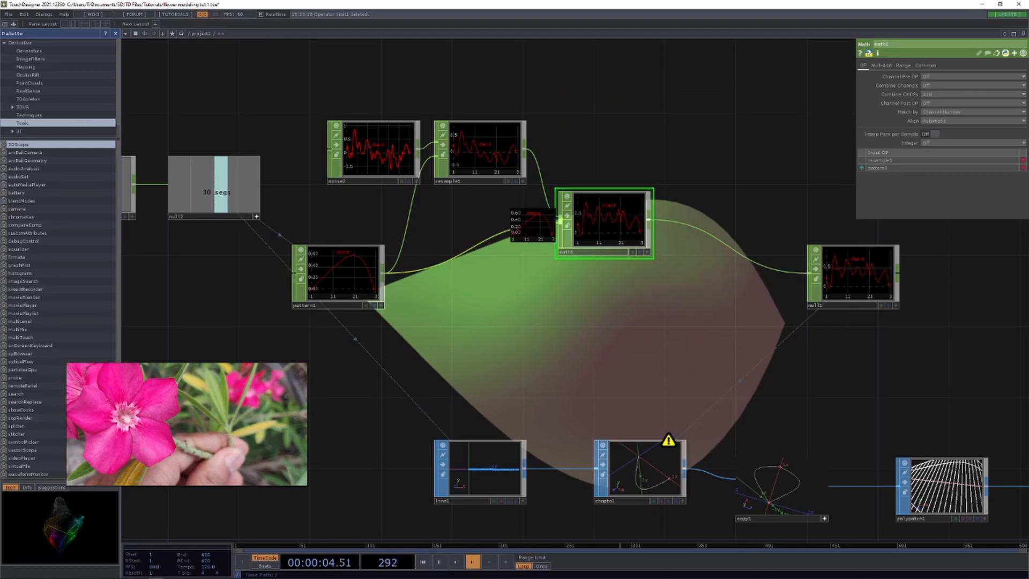
Rewire the Math CHOP's inputs so that pattern1 comes before resample1.
left_click_drag(525, 150, 558, 219)
left_click_drag(382, 273, 560, 219)
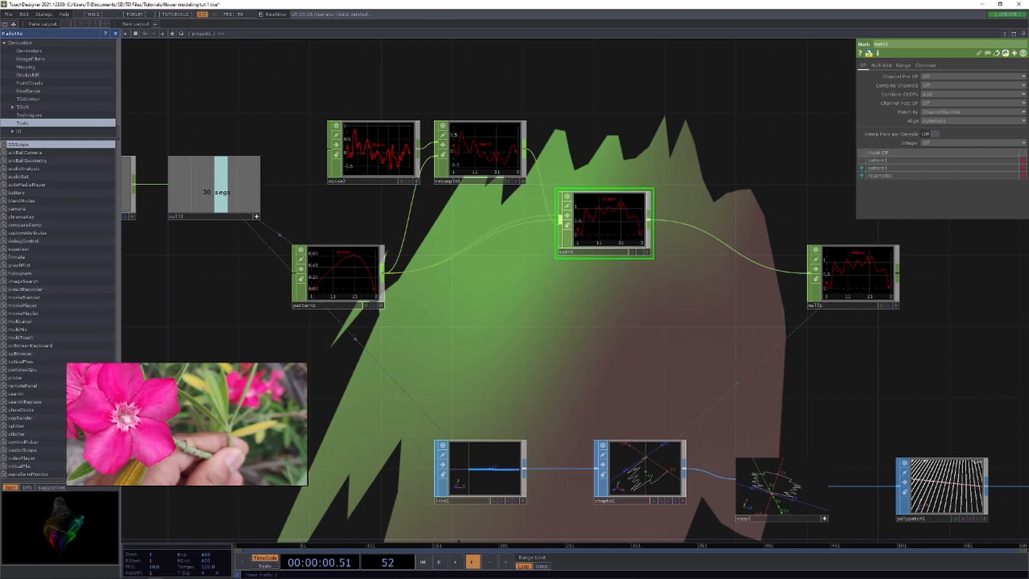
Disconnect the duplicate pattern1 wire from the Math CHOP so that it keeps one pattern1 input and resample1.
scroll(550, 224, "up", 3)
right_click(561, 203)
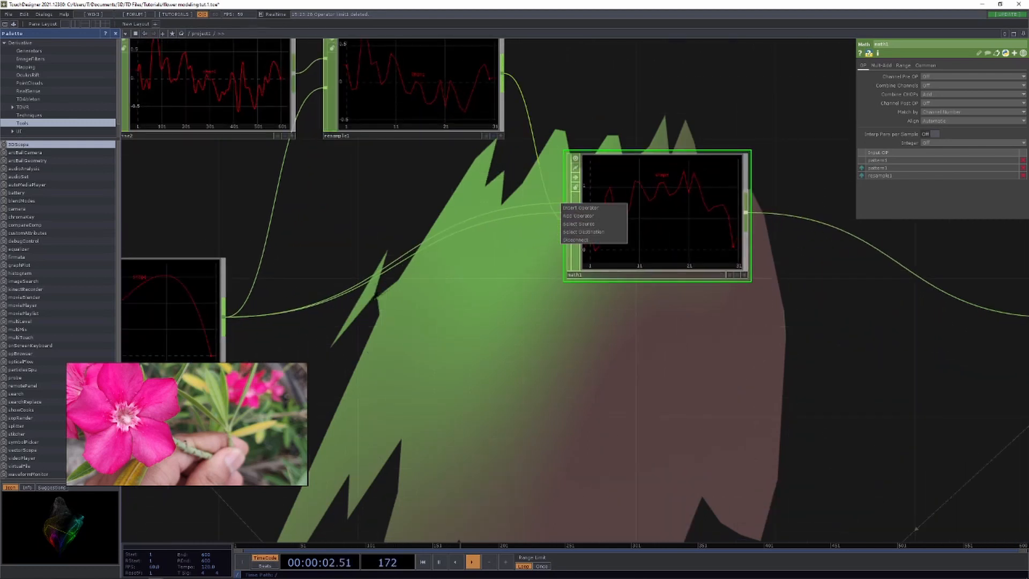
right_click(535, 203)
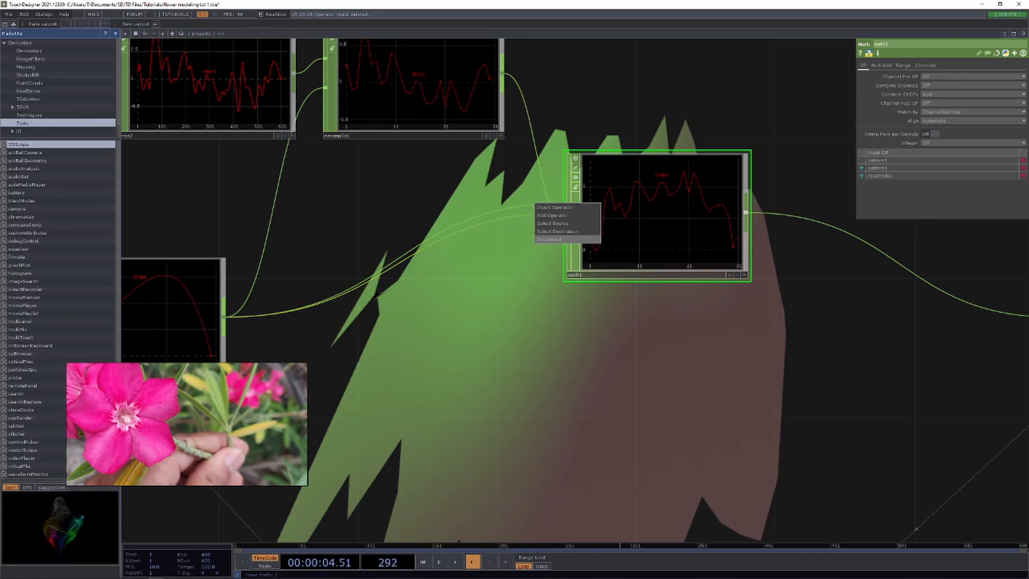
left_click(549, 239)
scroll(523, 271, "down", 3)
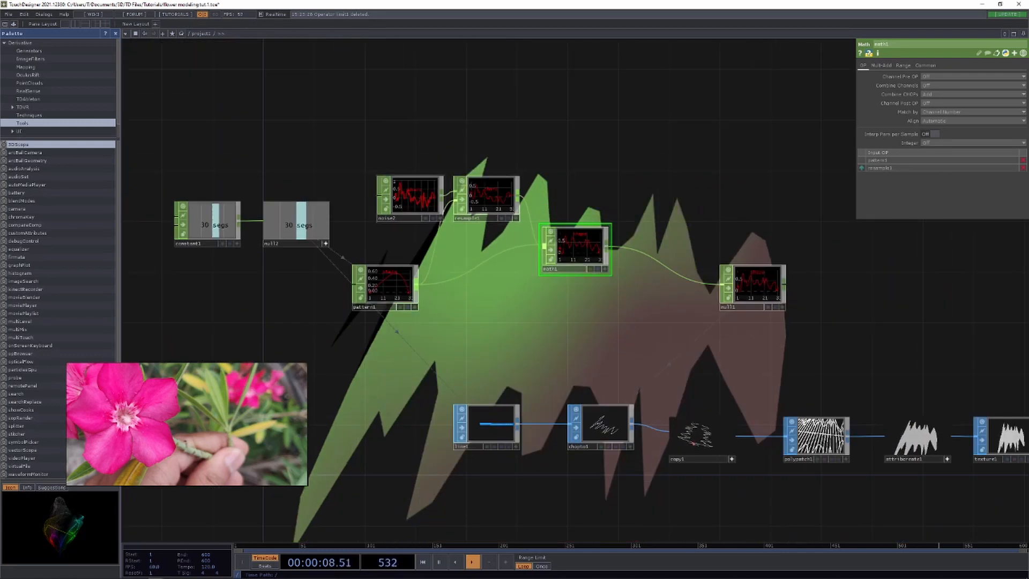
Rearrange the Math and Resample CHOPs so they are evenly spaced between the Noise and Pattern CHOPs and null1.
left_click_drag(410, 197, 398, 197)
left_click_drag(504, 300, 495, 335)
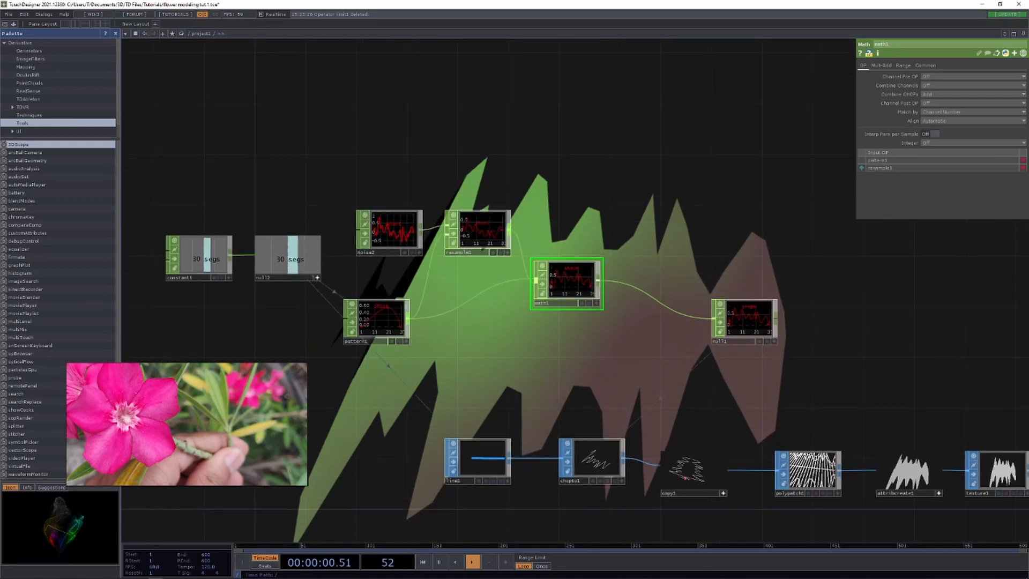
left_click_drag(568, 282, 632, 306)
left_click_drag(478, 233, 542, 245)
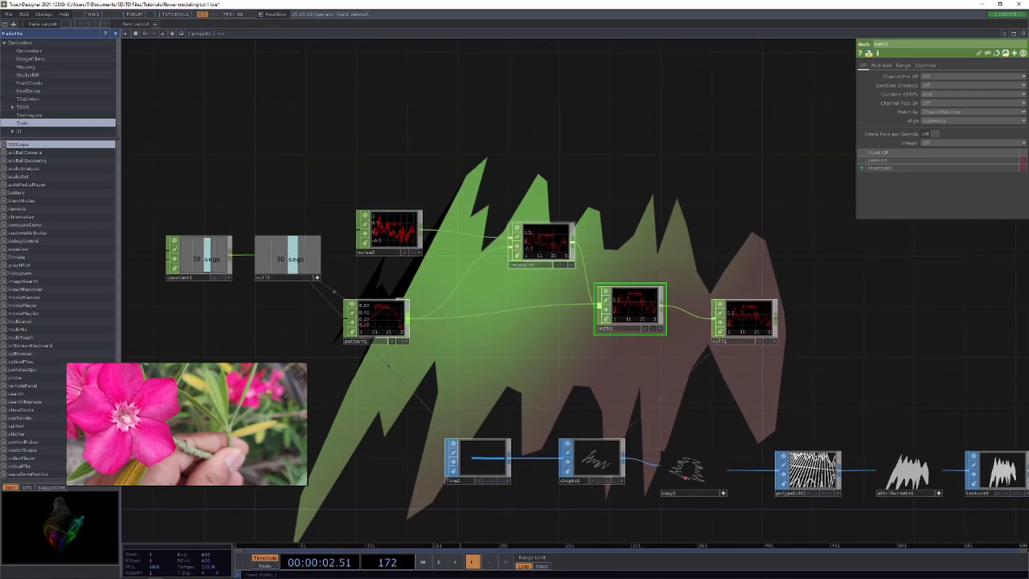
left_click_drag(631, 305, 619, 306)
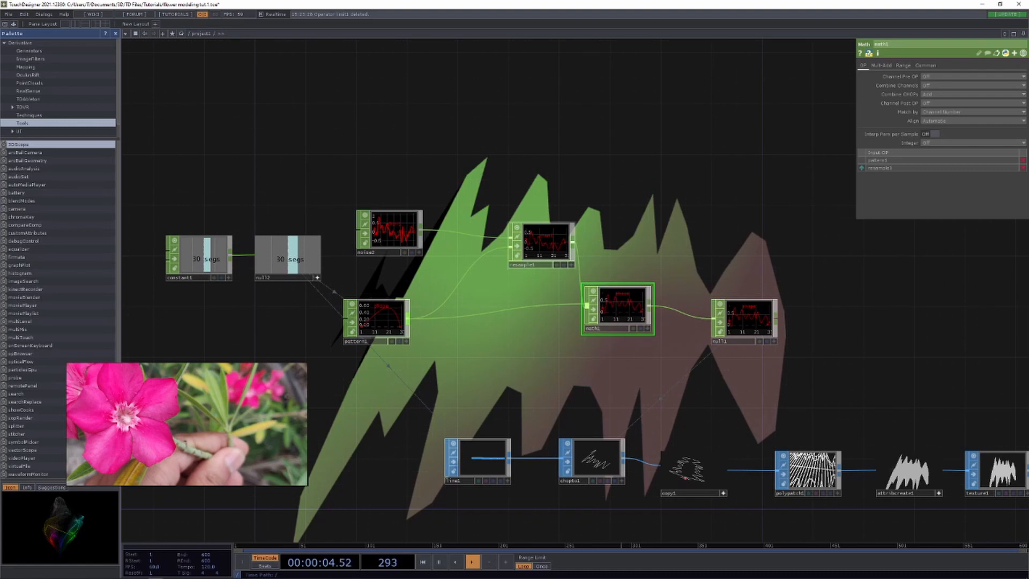
left_click_drag(542, 245, 516, 244)
Zero the amplitude of noise2, and raise it in fine increments to a few hundredths for a slightly uneven petal edge.
left_click(390, 230)
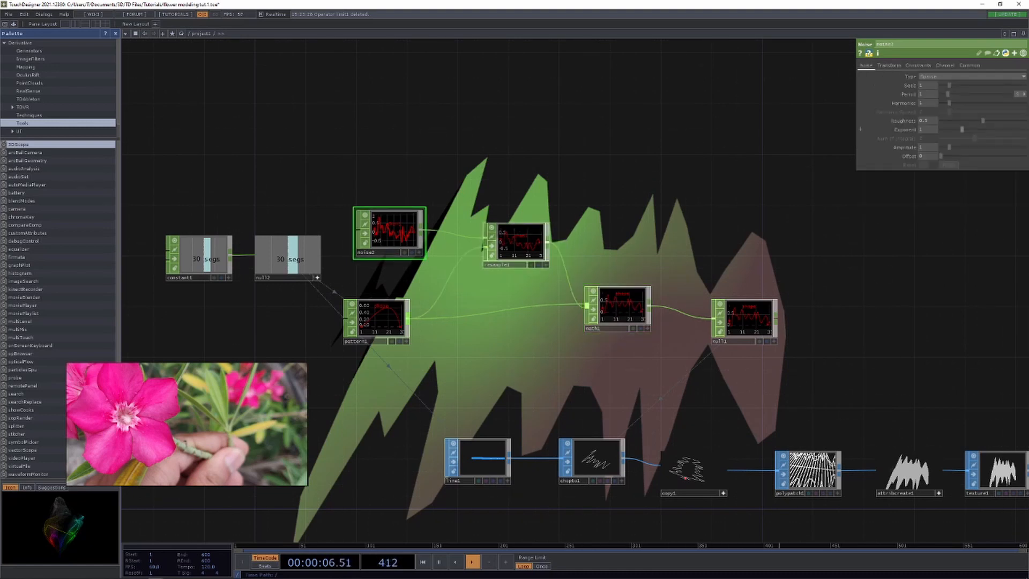
left_click_drag(949, 147, 941, 147)
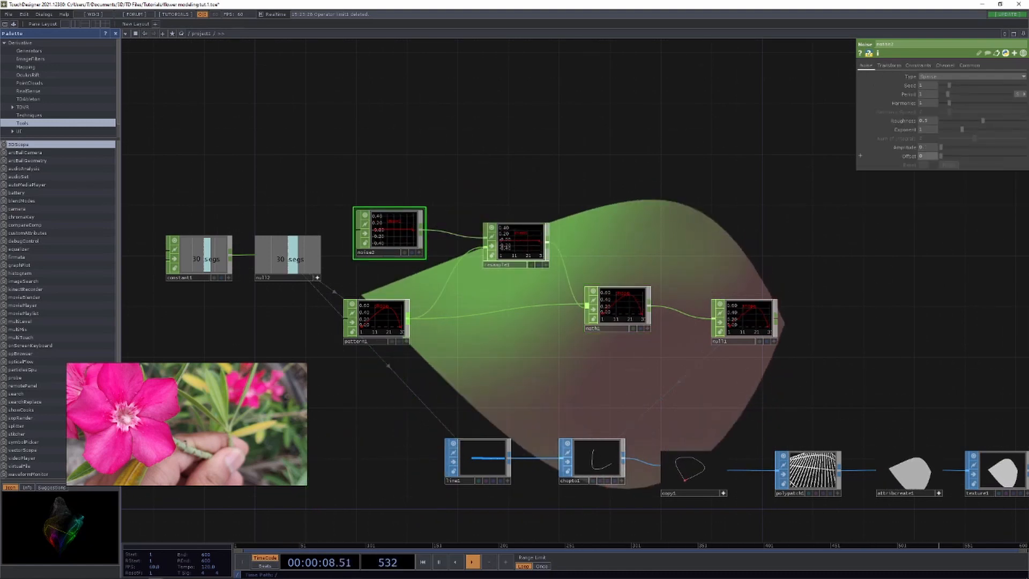
middle_click(910, 147)
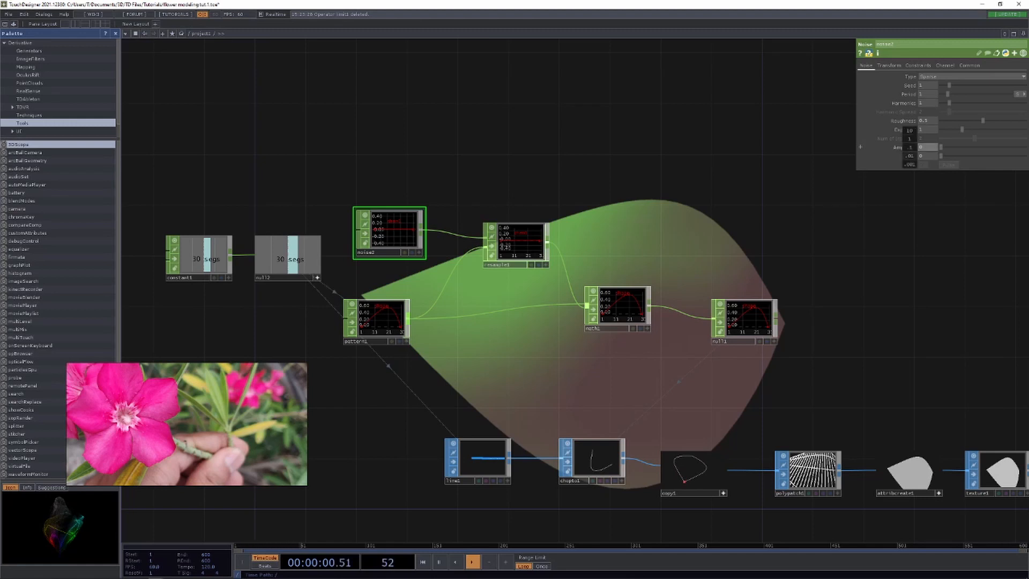
middle_click_drag(909, 147, 949, 156)
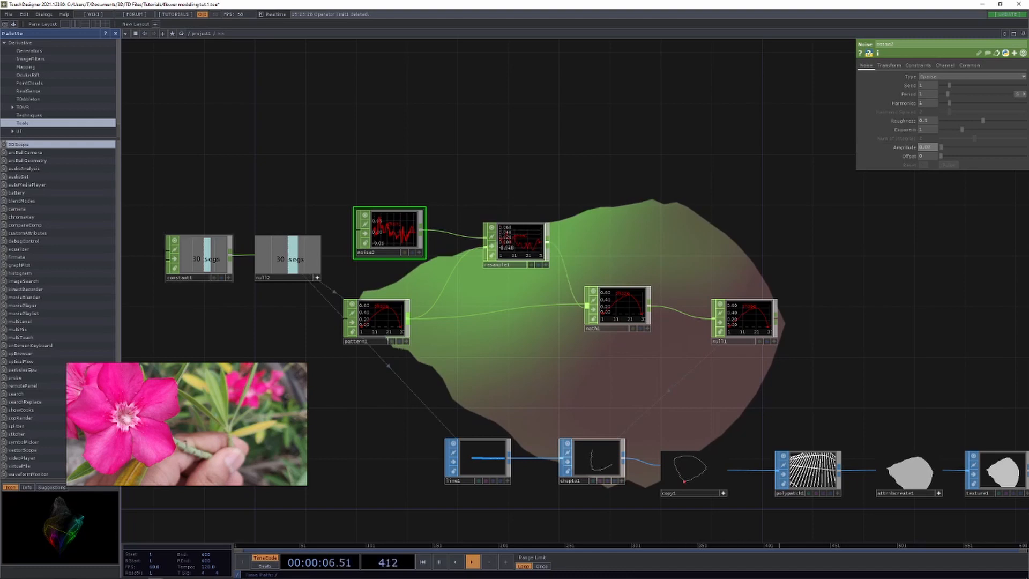
Set the segs value in constant1 to 50.
left_click(199, 256)
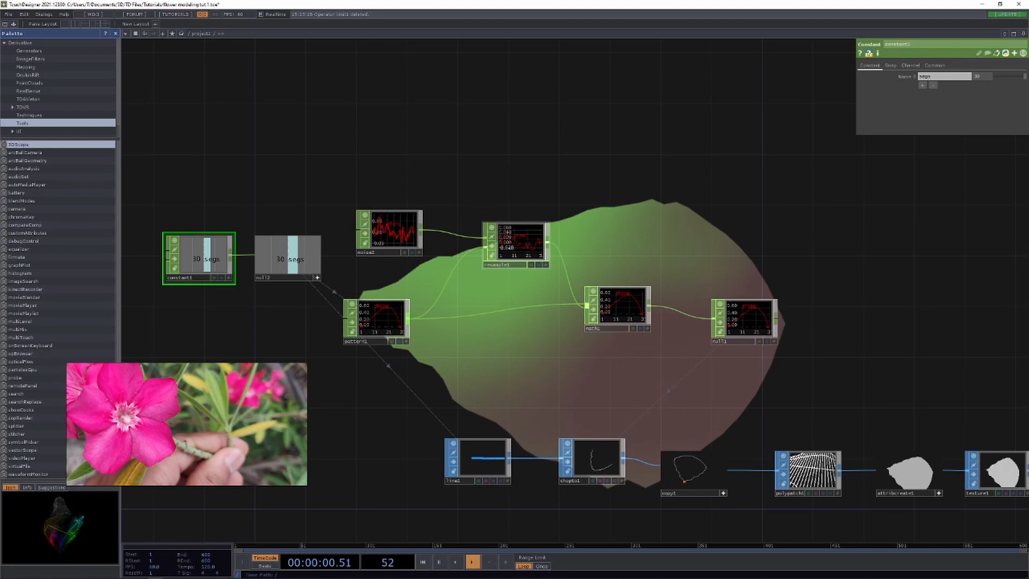
middle_click_drag(982, 76, 992, 64)
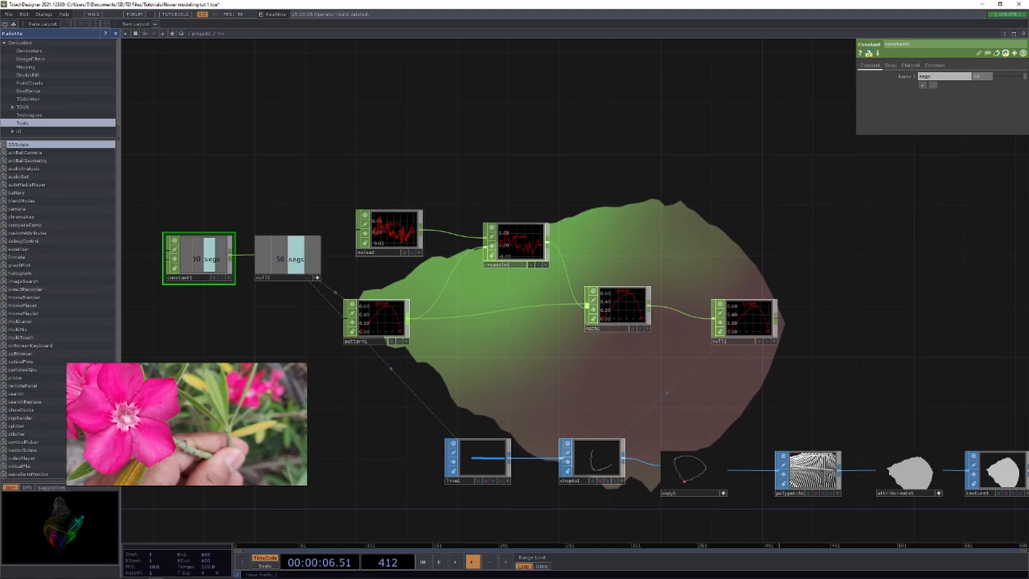
Smooth noise2 by setting its roughness to 0 and its period to about 2.5.
left_click(390, 233)
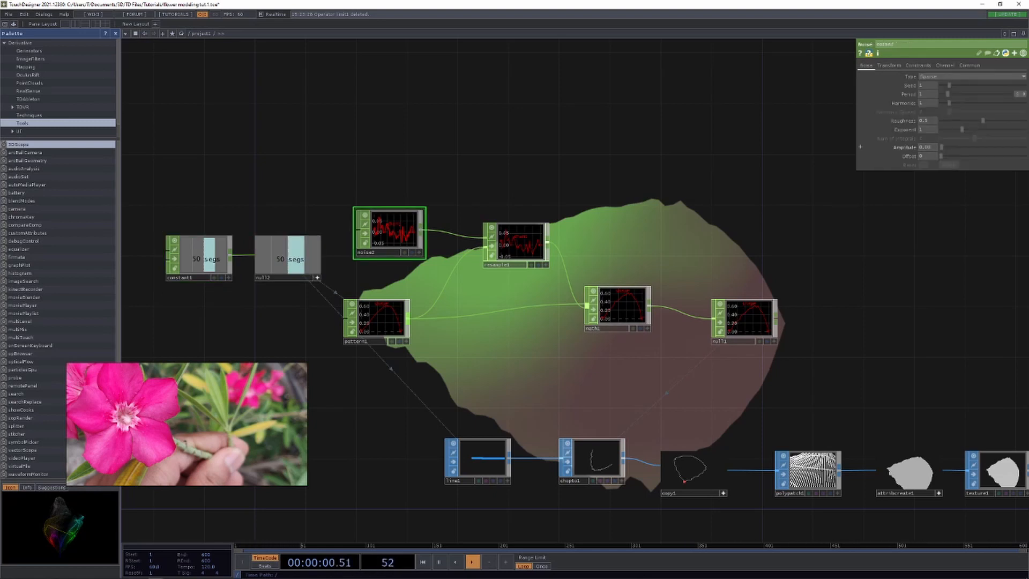
mouse_move(983, 120)
left_mouse_down()
mouse_move(941, 121)
mouse_move(975, 121)
mouse_move(941, 120)
mouse_move(955, 94)
mouse_move(981, 94)
mouse_move(959, 94)
left_mouse_up()
Open the operator list for inserting a SOP into the wire that leaves texture1.
left_click_drag(804, 241, 588, 190)
scroll(818, 246, "down", 5)
left_click_drag(818, 246, 742, 241)
scroll(856, 275, "up", 8)
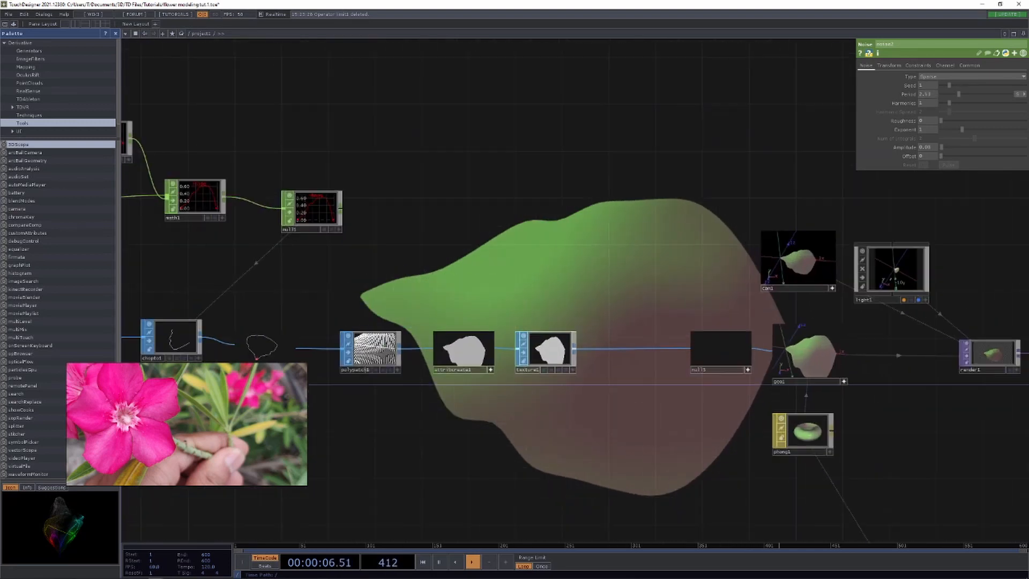
scroll(558, 402, "up", 1)
left_click_drag(557, 402, 654, 251)
scroll(573, 322, "down", 10)
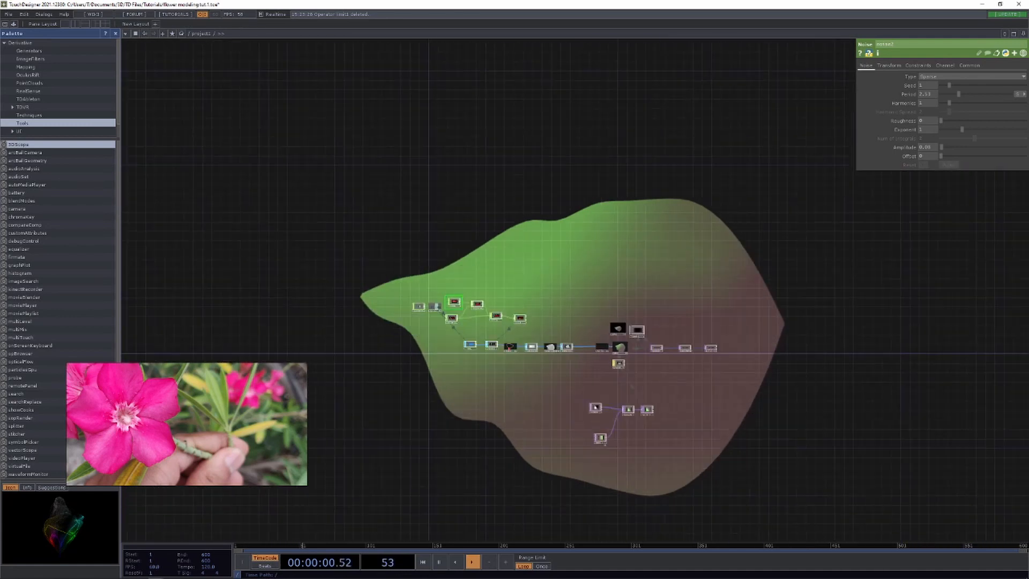
left_click_drag(517, 313, 302, 299)
scroll(431, 359, "up", 10)
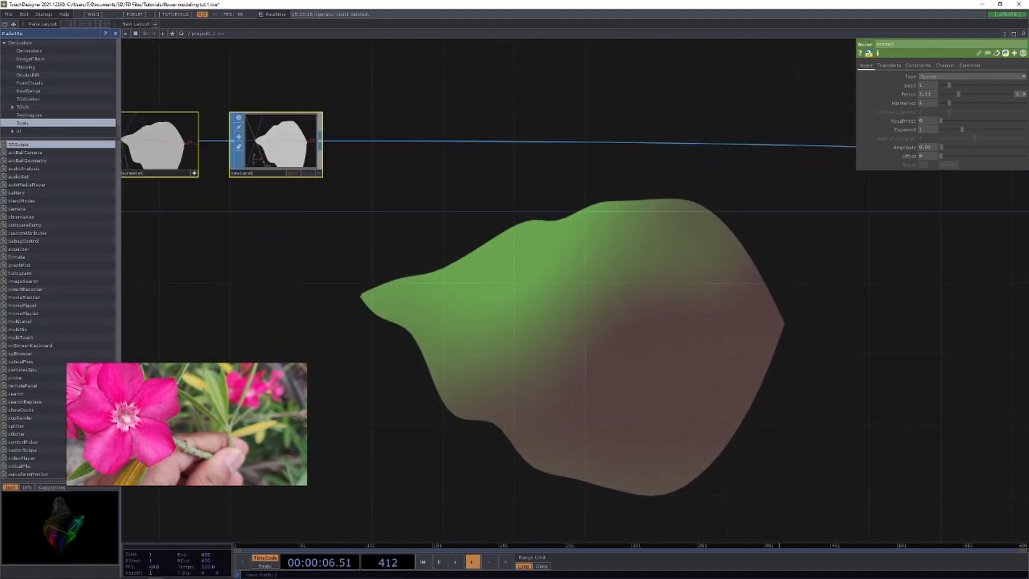
key("Escape")
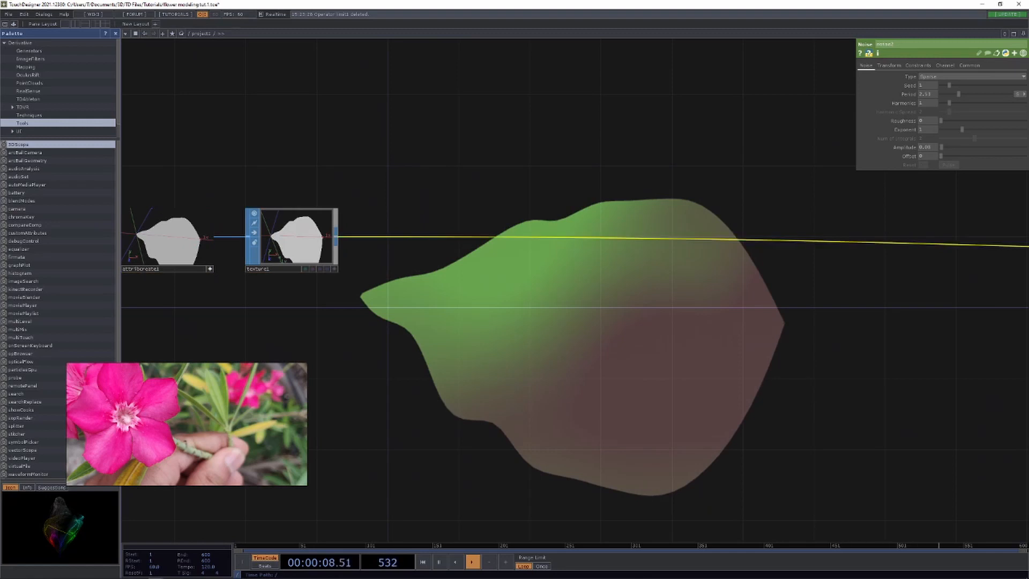
right_click(499, 237)
left_click(506, 227)
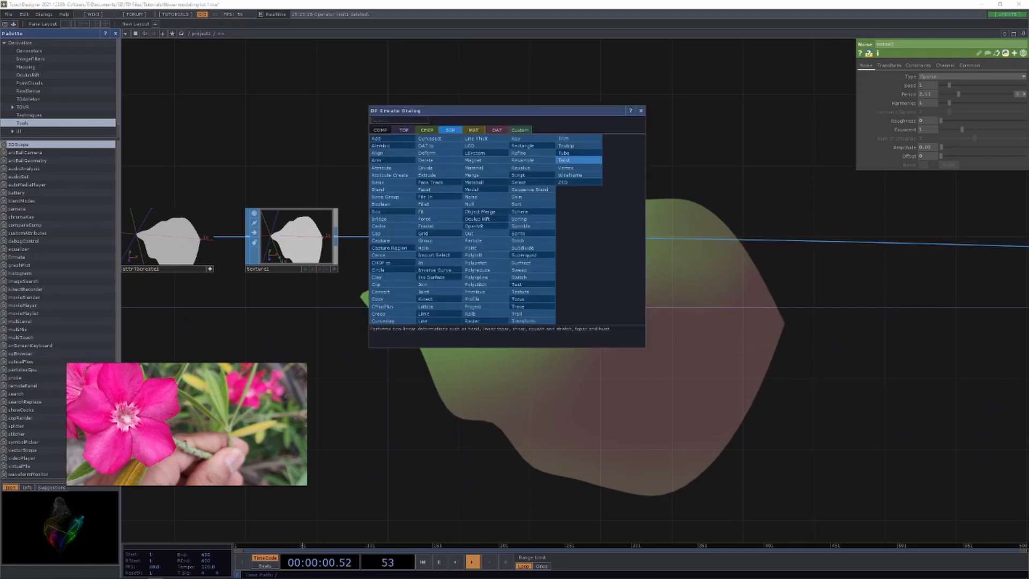
Insert a Twist operator on the wire after the petal's texture1 node.
left_click(564, 160)
left_click(539, 237)
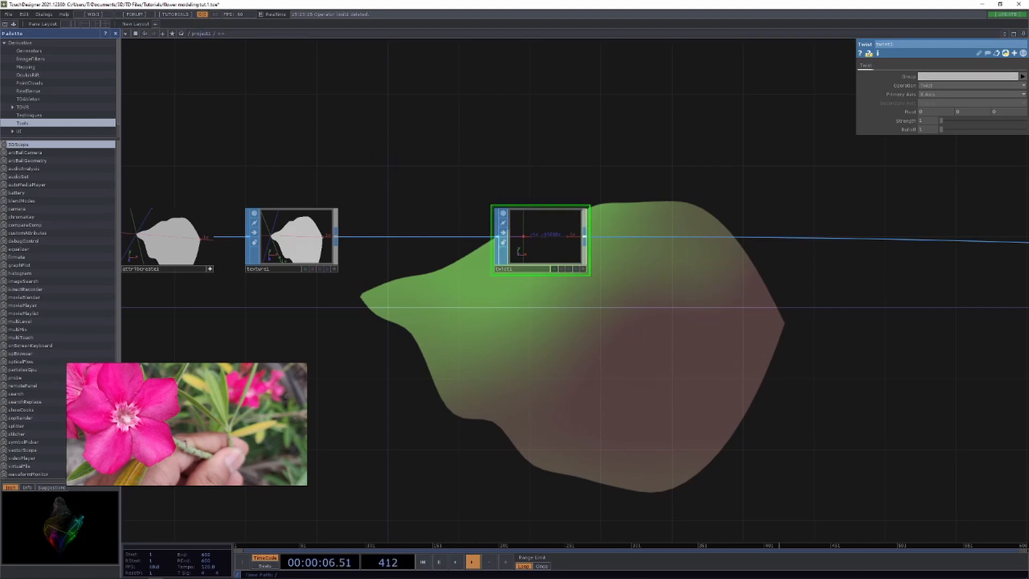
Split the network pane in two, hide the parameters, and make the second pane a Geometry Viewer showing the petal.
key("alt+bracketright")
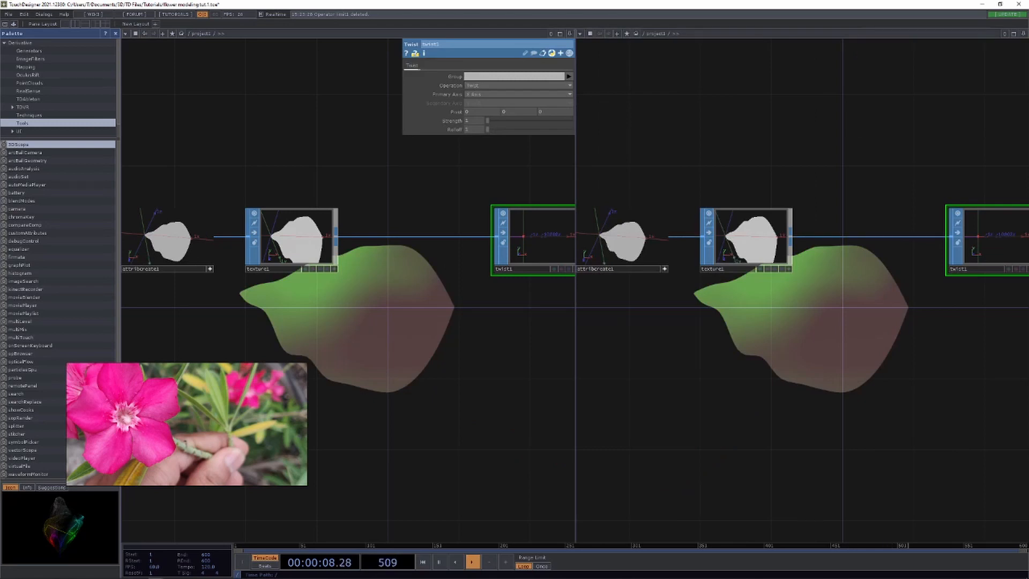
key("p")
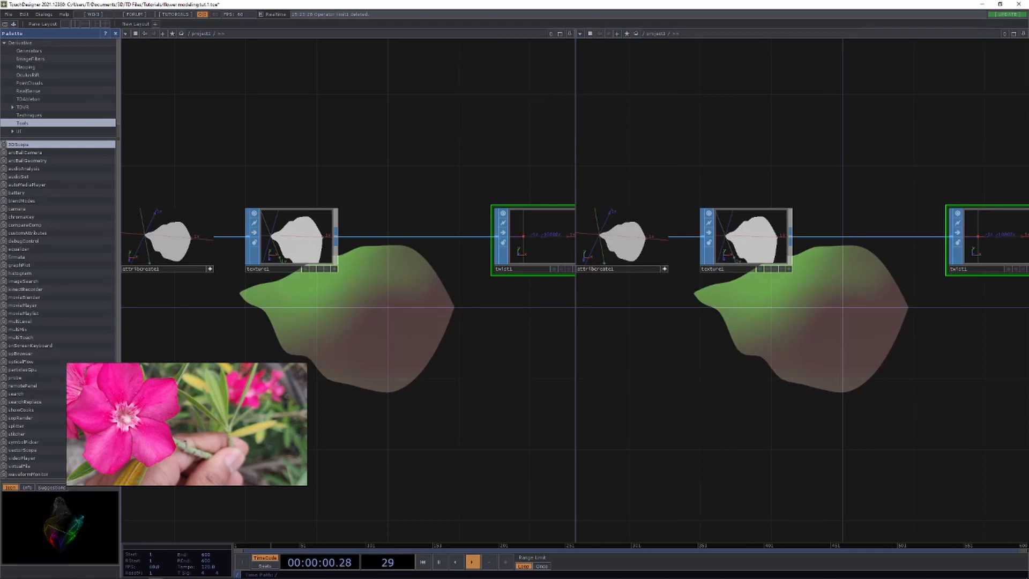
left_click(581, 33)
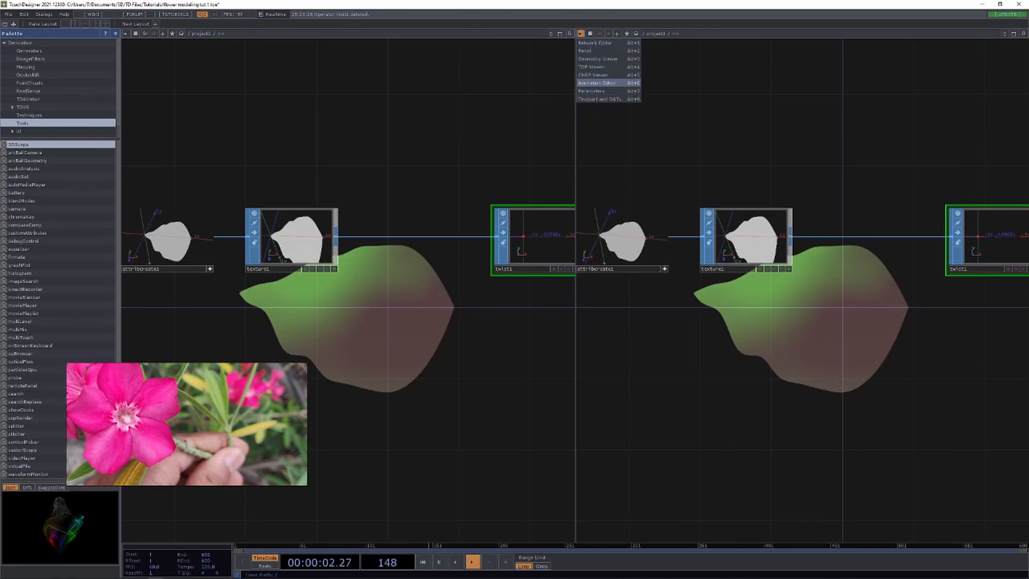
left_click(606, 74)
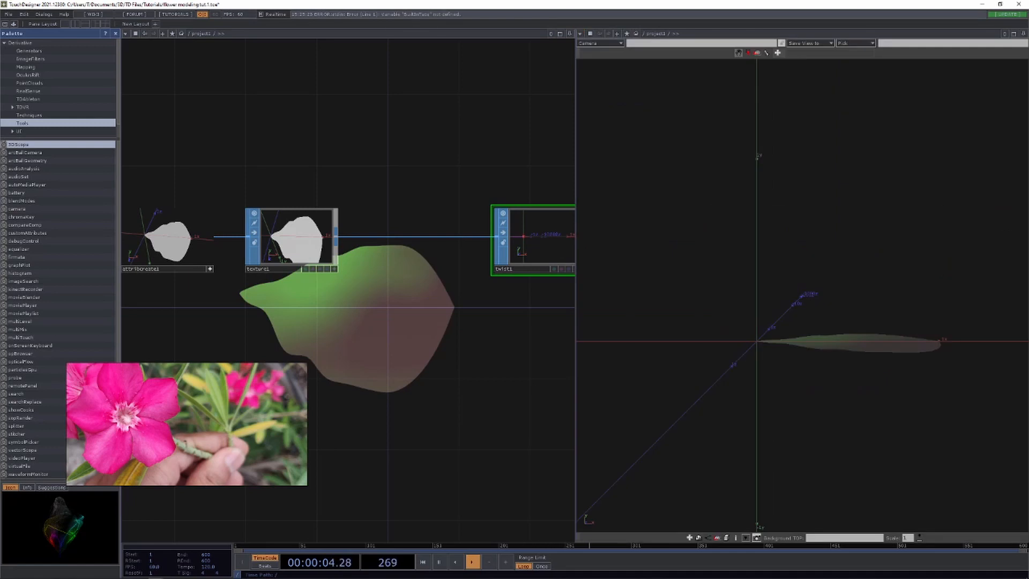
left_click_drag(802, 294, 804, 273)
Raise the strength of twist1 slightly and change its operation to Bend.
left_click_drag(483, 134, 332, 134)
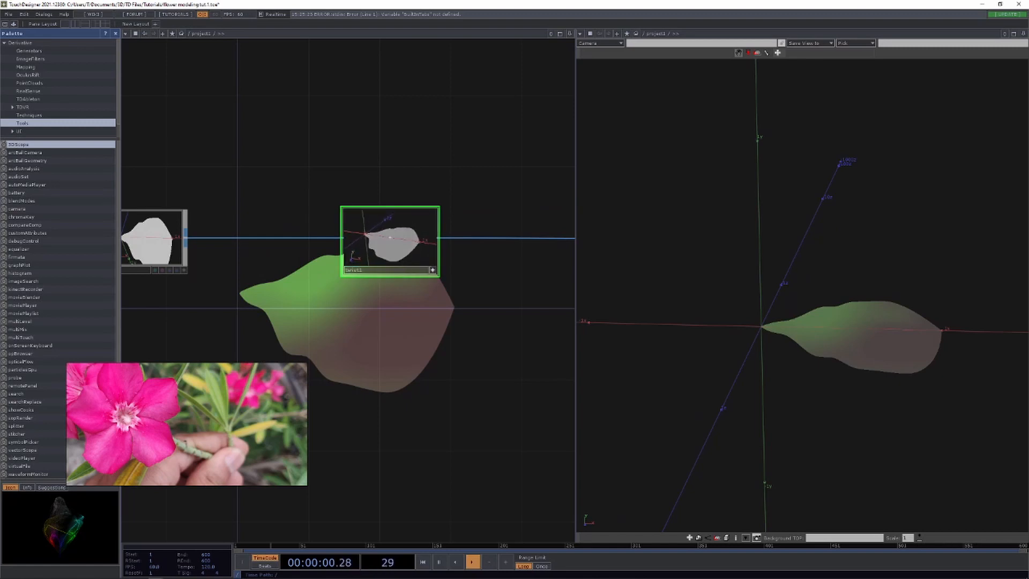
scroll(414, 247, "down", 5)
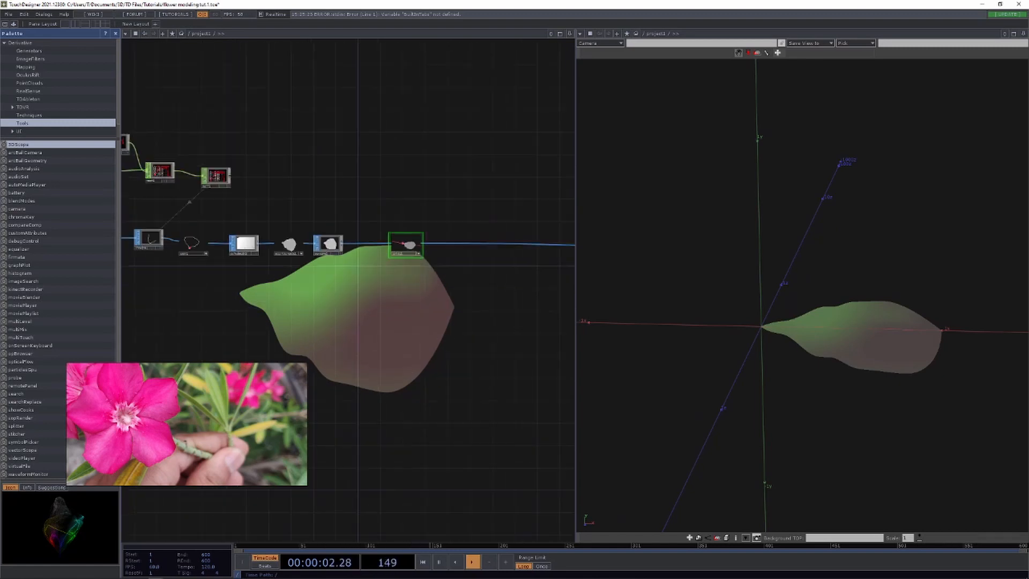
left_click_drag(482, 321, 181, 304)
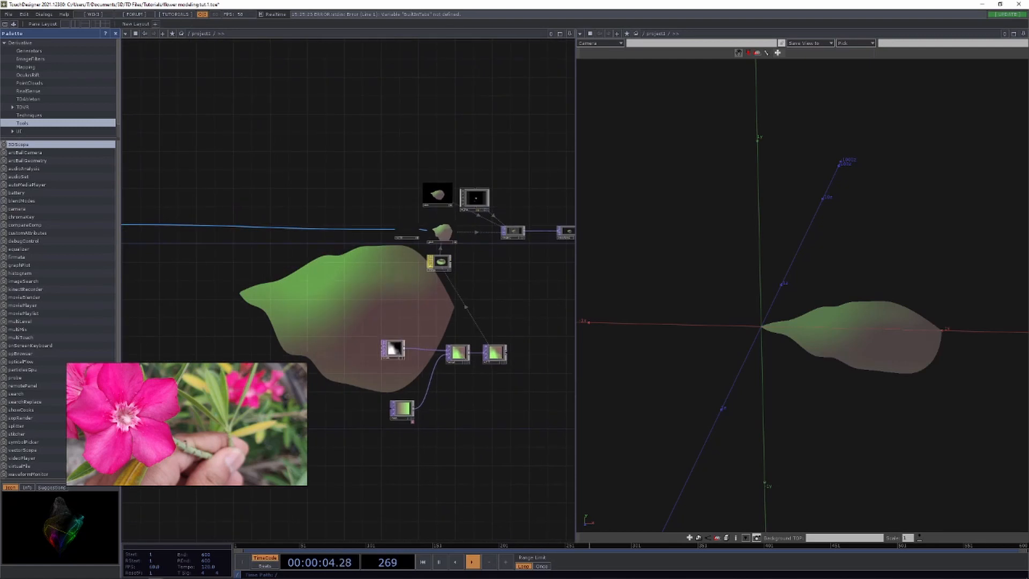
left_click_drag(348, 321, 403, 359)
scroll(349, 268, "up", 3)
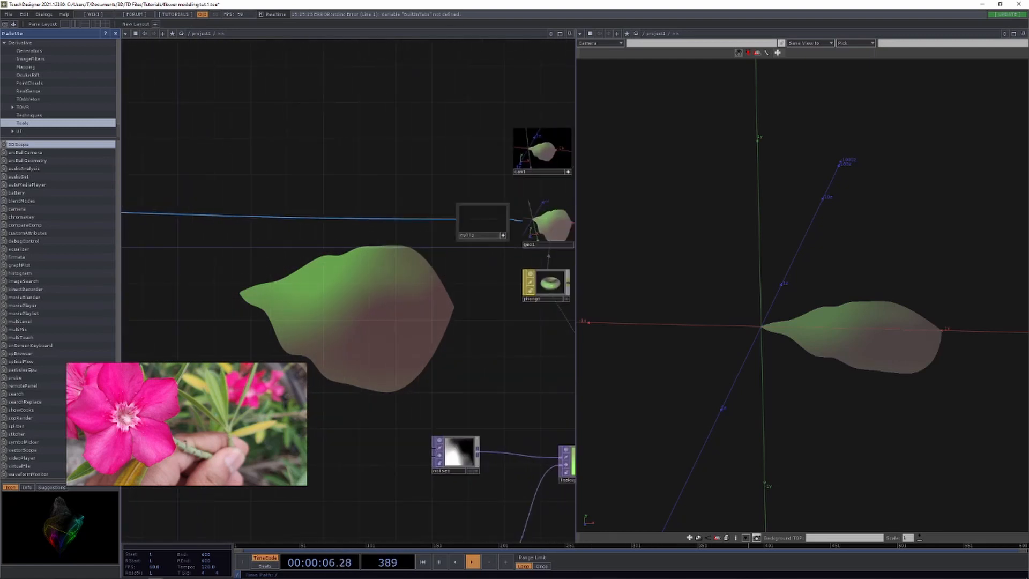
left_click_drag(150, 322, 527, 316)
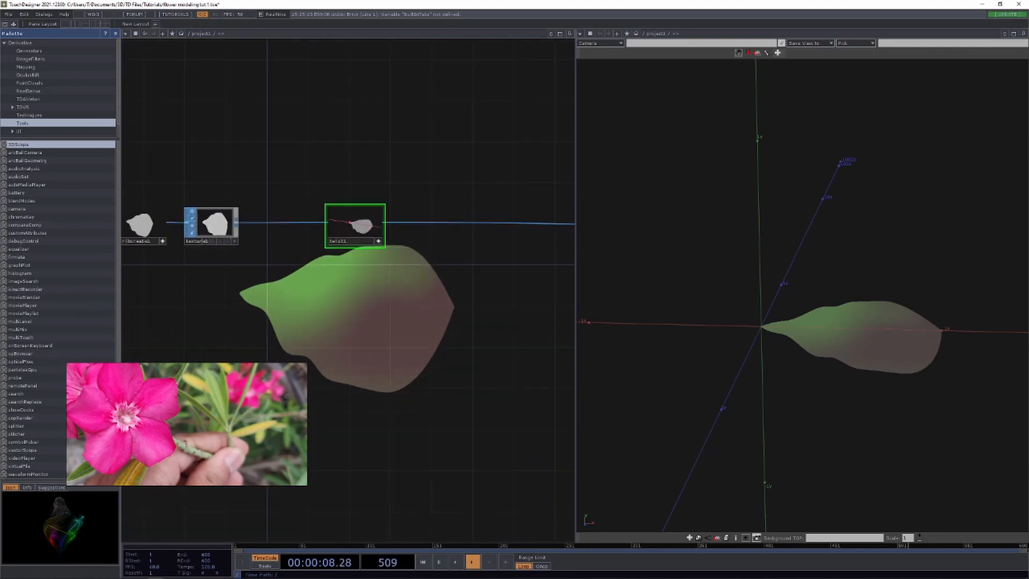
scroll(354, 209, "up", 3)
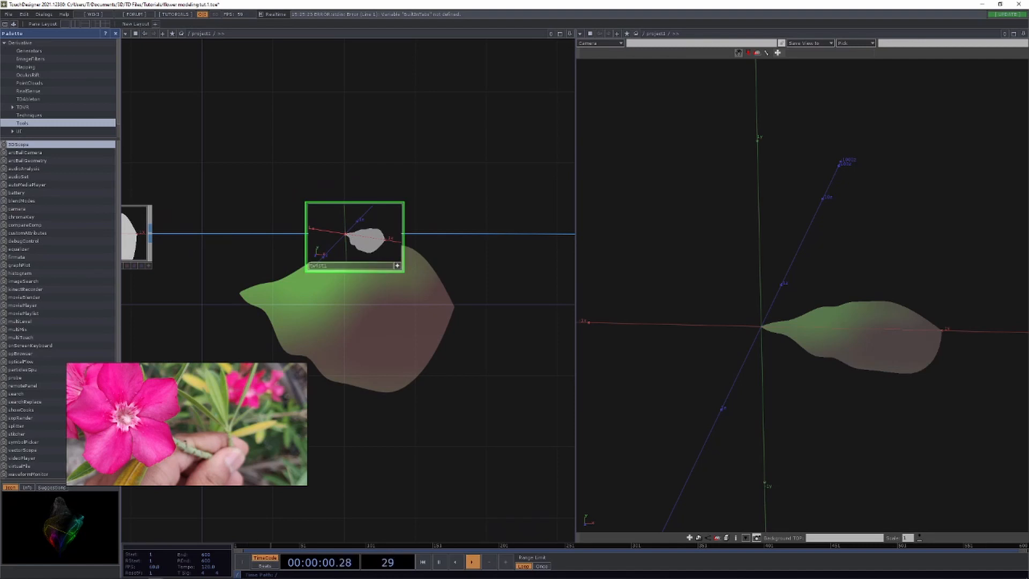
mouse_move(354, 230)
key("p")
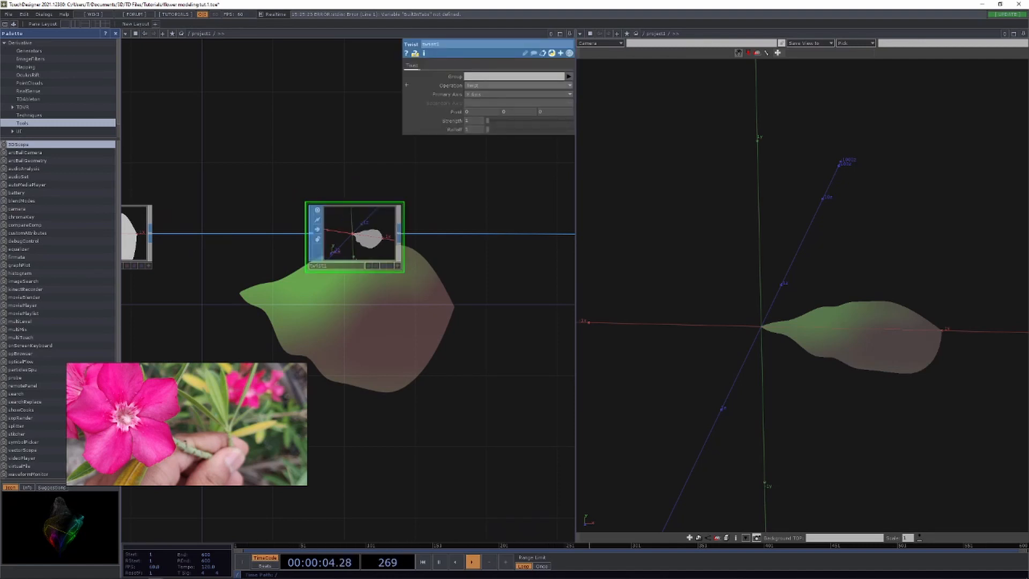
mouse_move(487, 121)
left_mouse_down()
mouse_move(572, 120)
mouse_move(494, 120)
left_mouse_up()
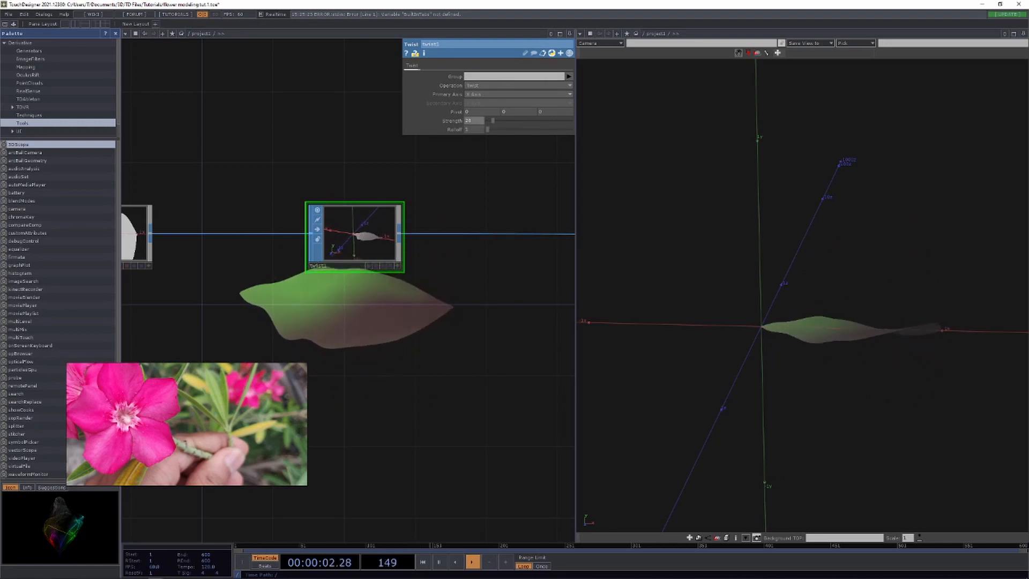
left_click(499, 85)
left_click(473, 100)
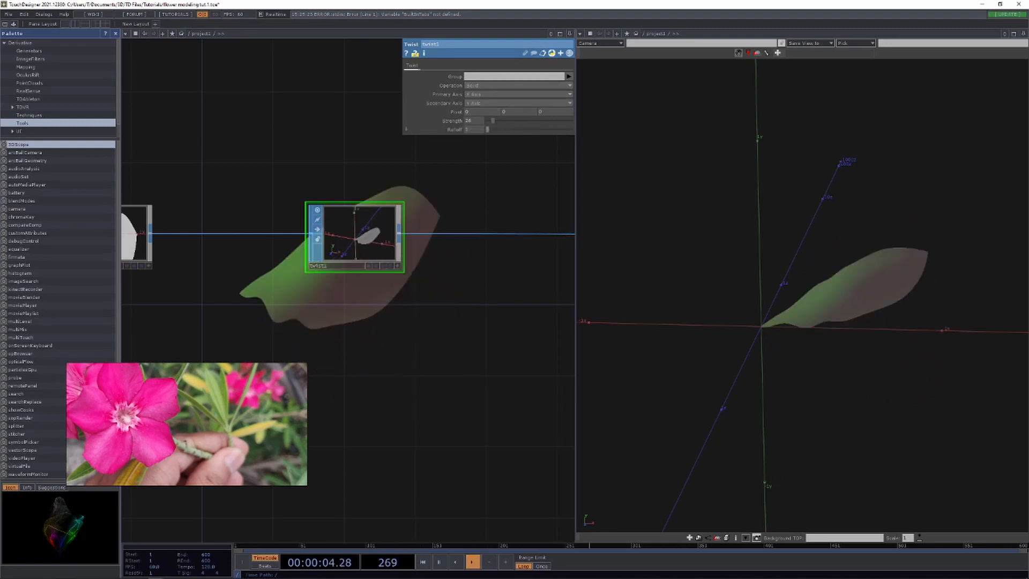
Raise the bend strength of twist1 and set its primary axis to Y and its secondary axis to Z.
mouse_move(492, 120)
left_mouse_down()
mouse_move(514, 121)
mouse_move(505, 121)
left_mouse_up()
left_click(515, 103)
left_click(475, 108)
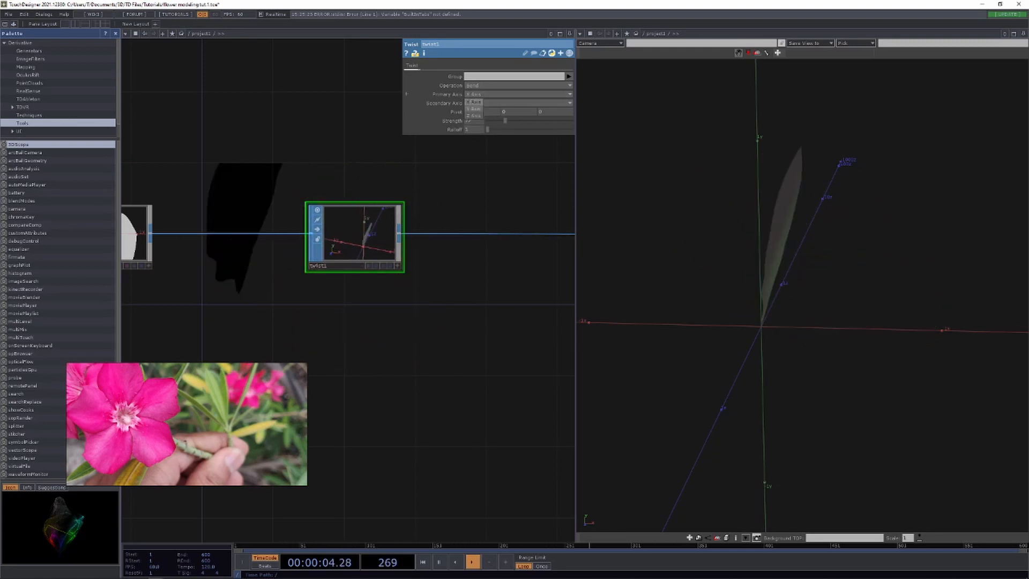
left_click(474, 110)
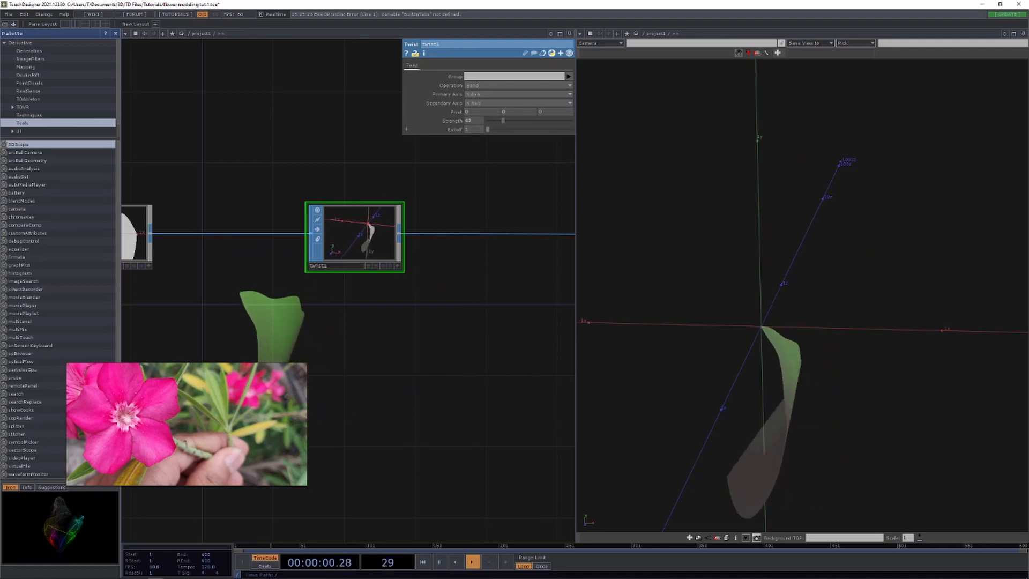
left_click(474, 103)
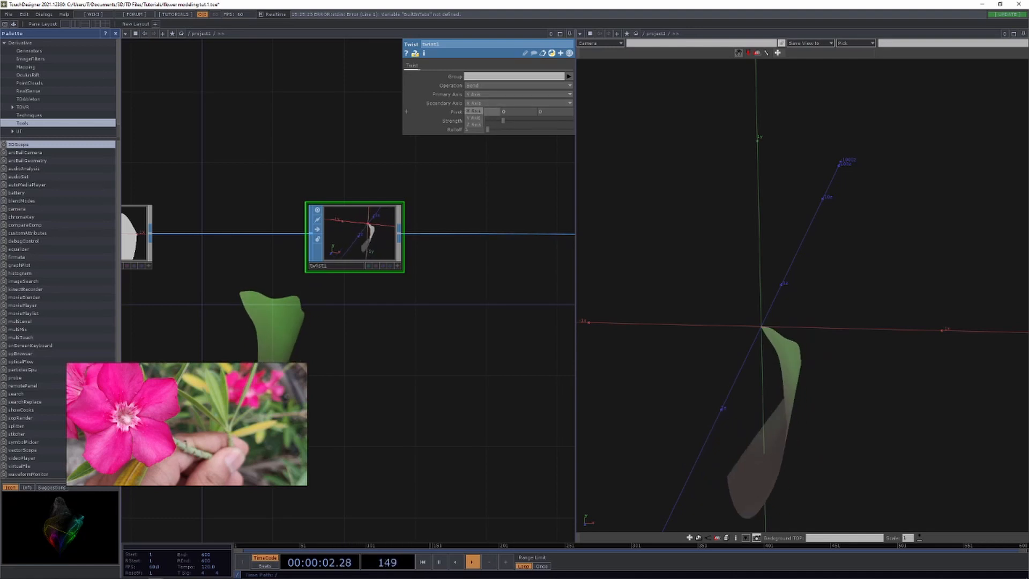
left_click(474, 123)
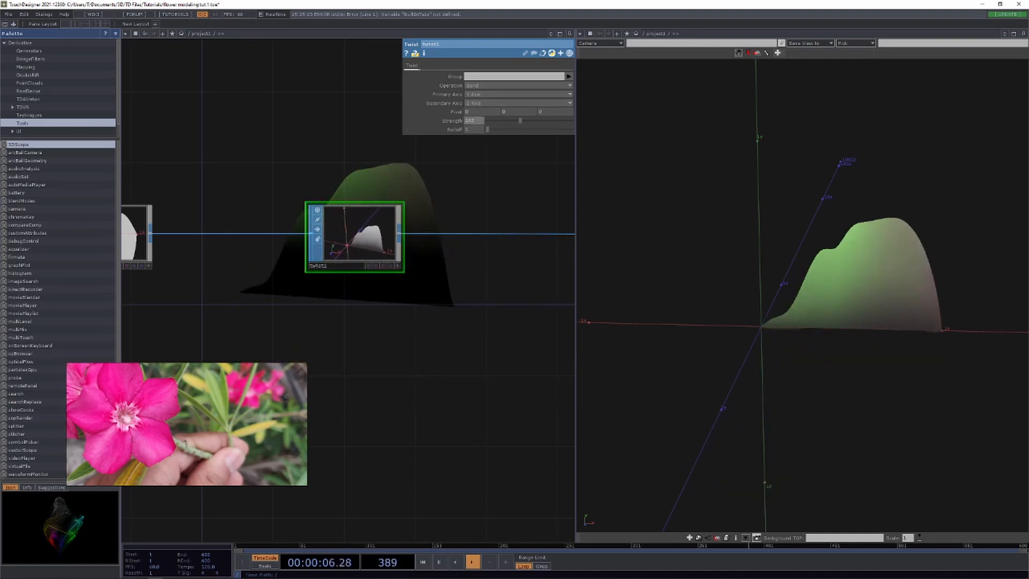
Set the bend strength of twist1 to 82, its rolloff to 0 and its secondary axis to X.
left_click_drag(761, 294, 880, 300)
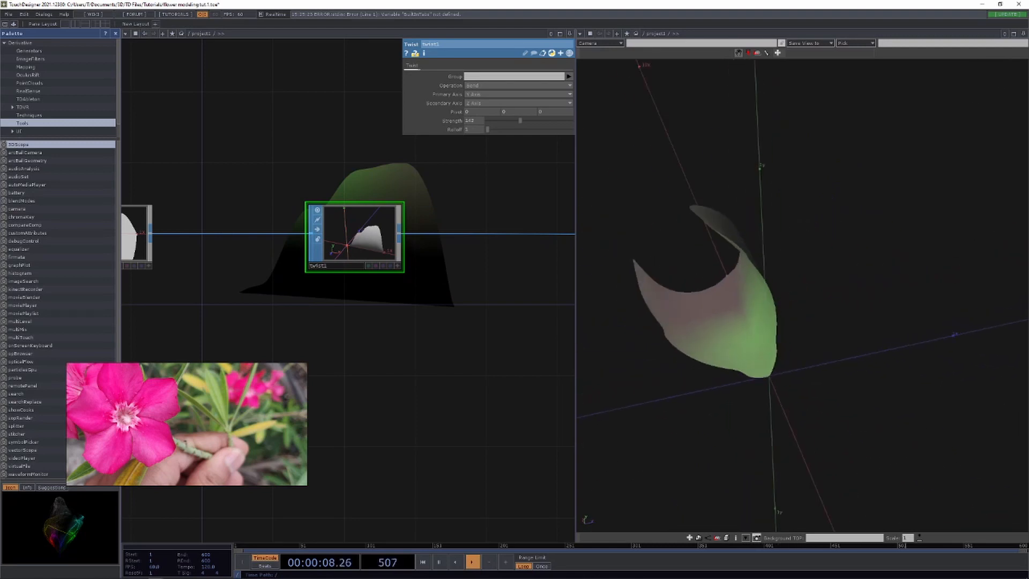
middle_click(450, 120)
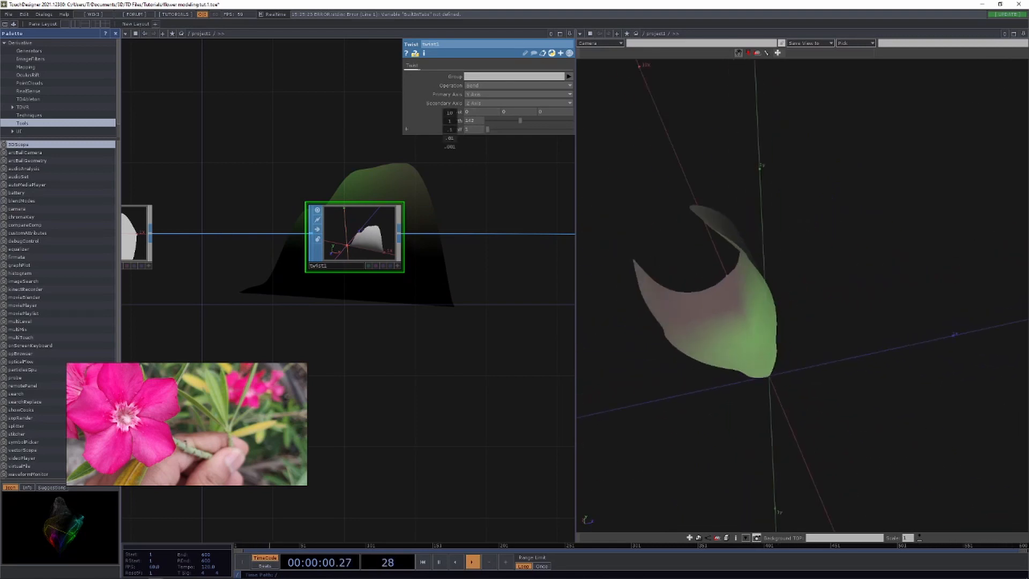
mouse_move(450, 129)
middle_mouse_down()
mouse_move(488, 129)
mouse_move(468, 129)
middle_mouse_up()
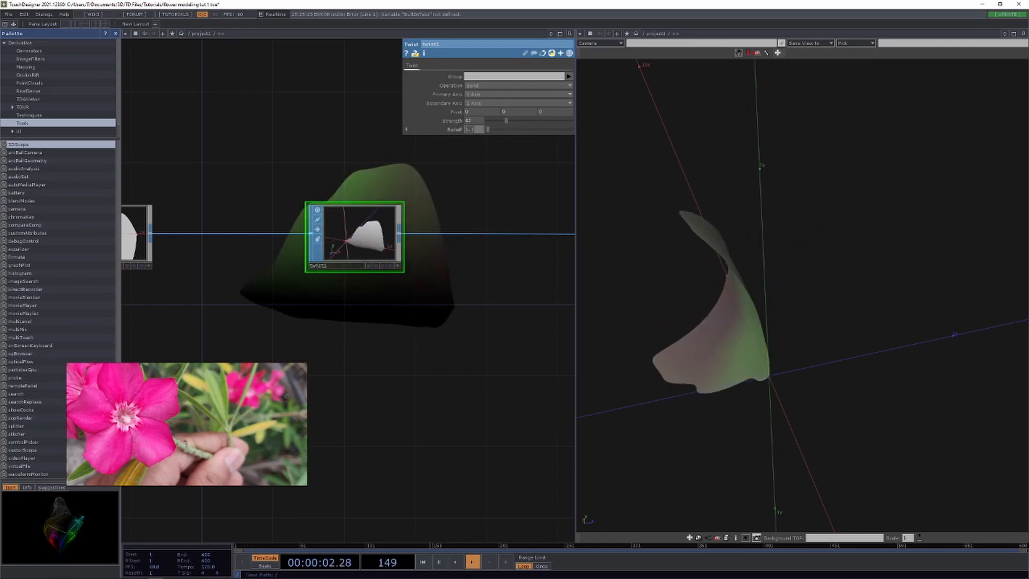
left_click(499, 103)
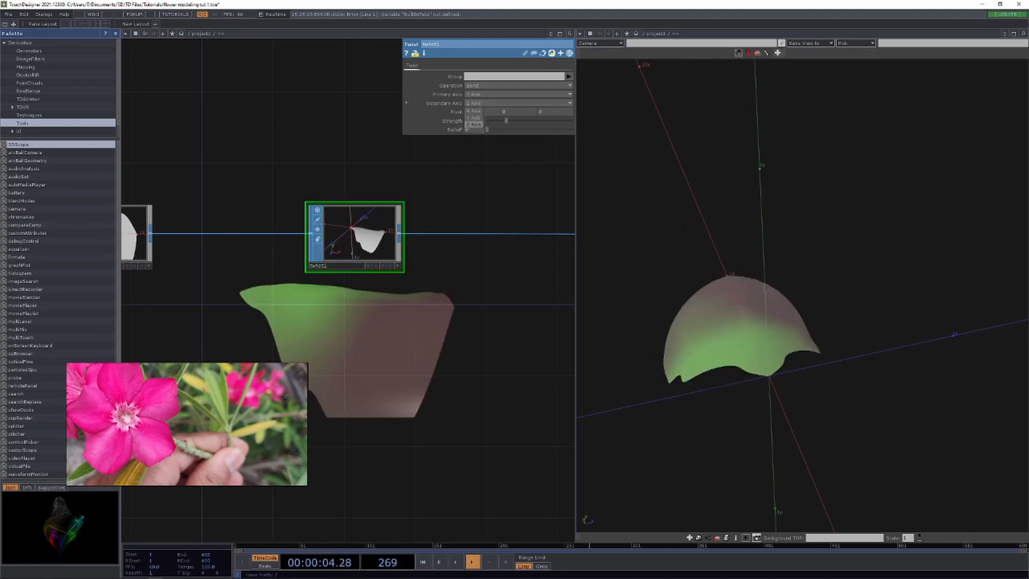
left_click(474, 111)
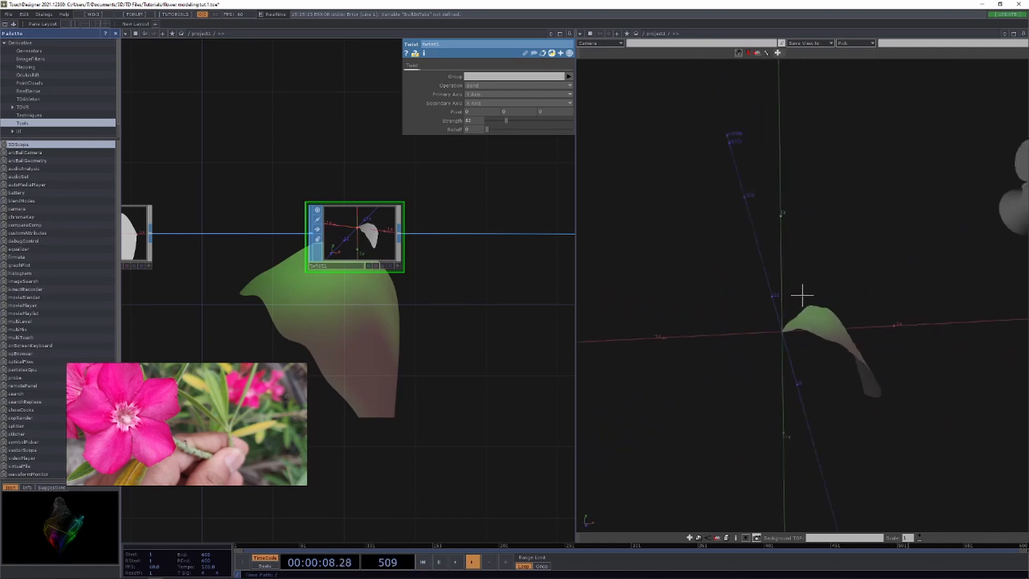
Reduce the bend strength of twist1 to 50 and lower its rolloff to about -0.6.
left_click_drag(803, 295, 772, 295)
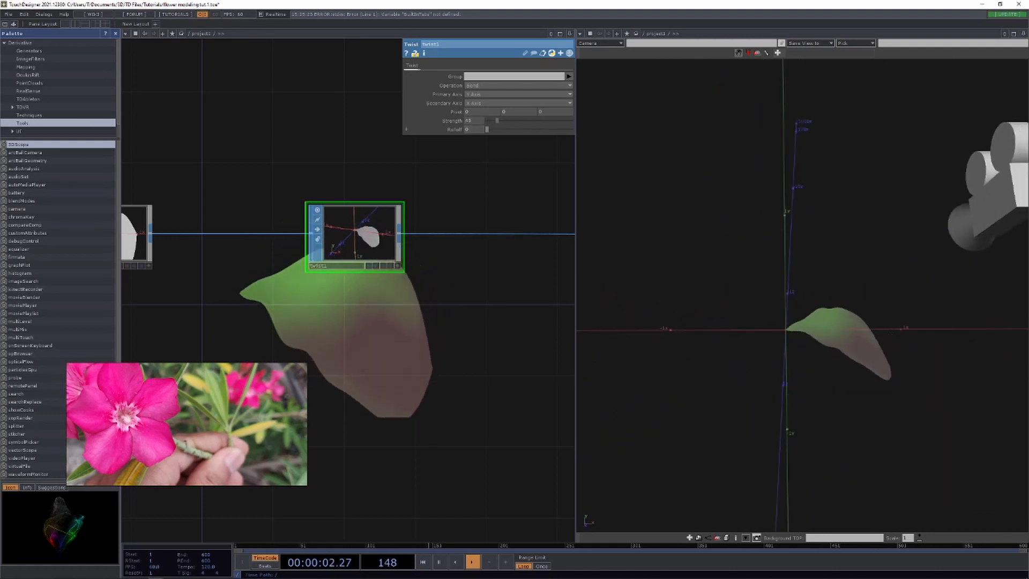
left_click_drag(497, 120, 498, 121)
left_click_drag(809, 321, 802, 295)
middle_click(455, 120)
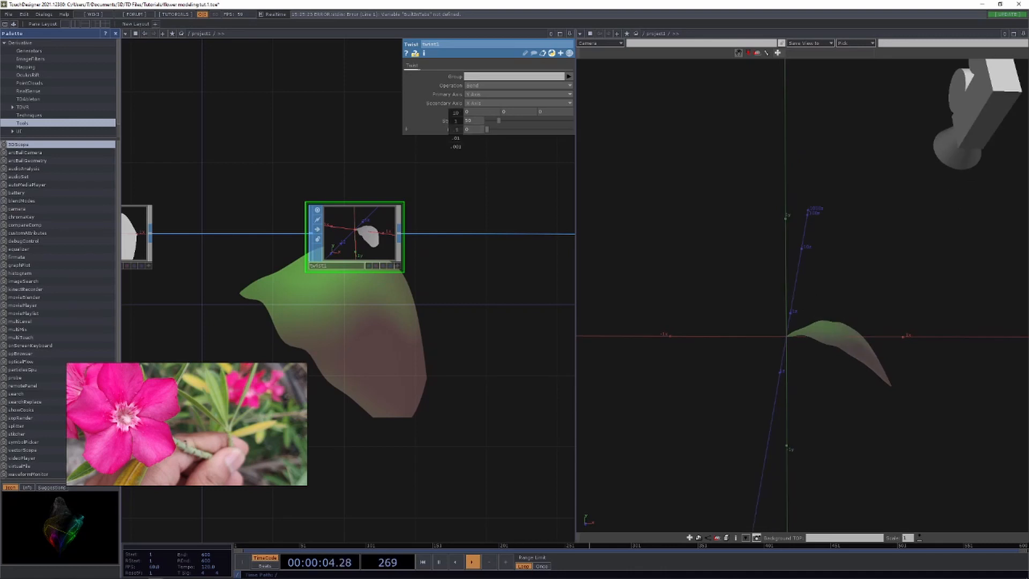
middle_click_drag(455, 130, 424, 129)
left_click_drag(803, 295, 802, 295)
Turn on Reverse for the ramp in pattern1 and lower its amplitude to about 0.83 to reshape the petal.
scroll(531, 355, "down", 8)
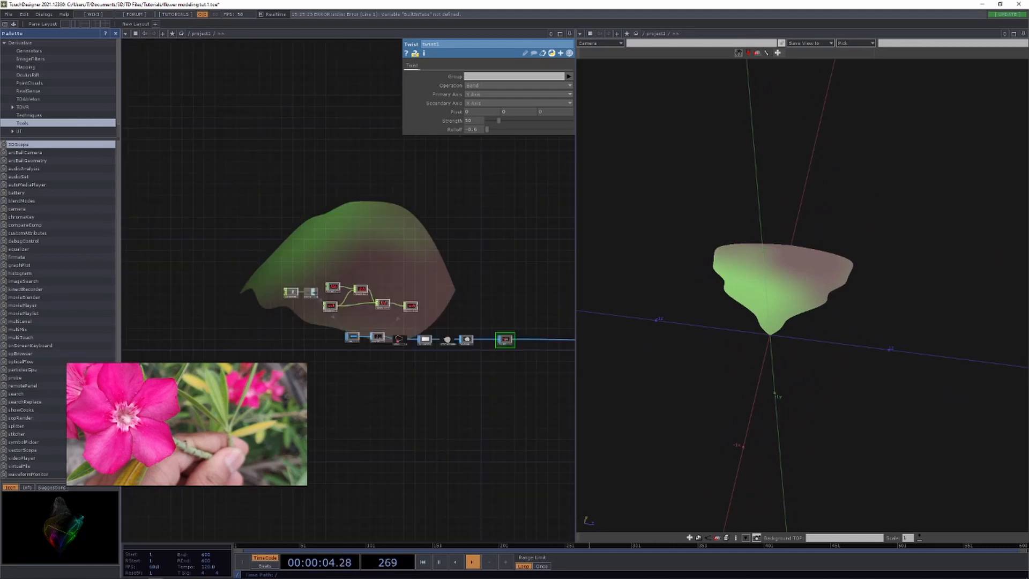
scroll(333, 248, "up", 5)
scroll(333, 248, "up", 2)
left_click_drag(333, 248, 354, 104)
left_click(345, 325)
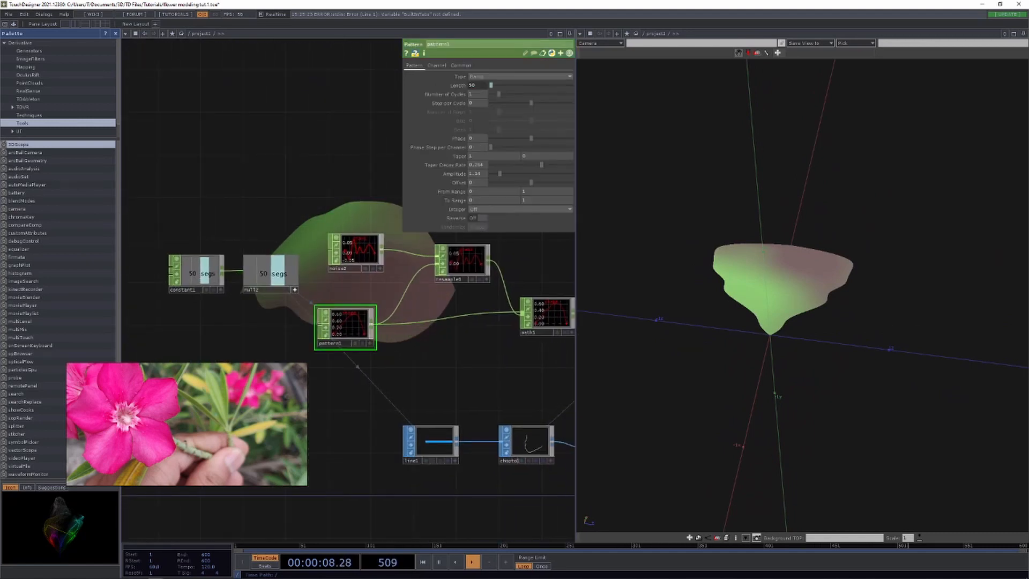
left_click(479, 217)
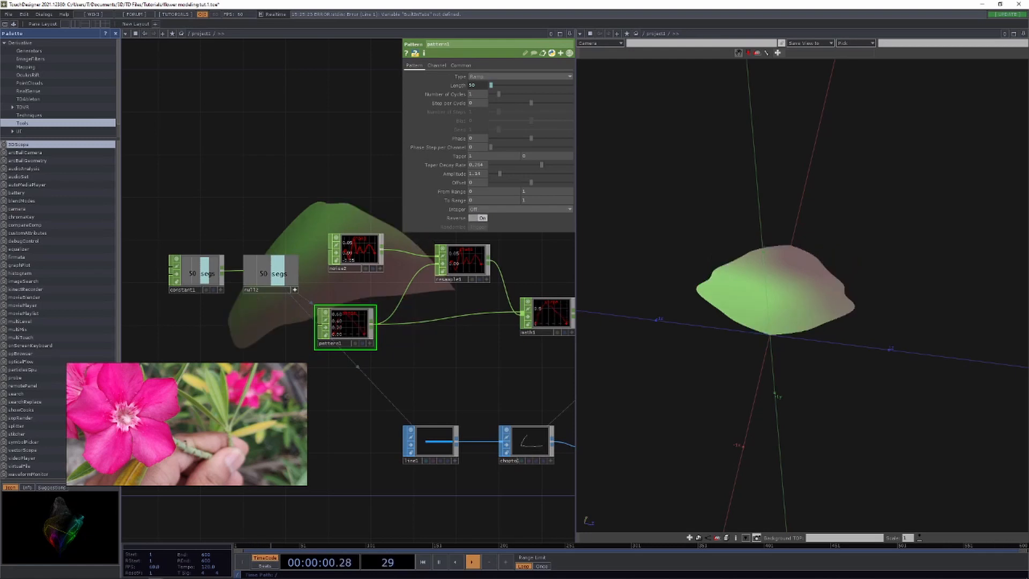
left_click_drag(799, 295, 802, 299)
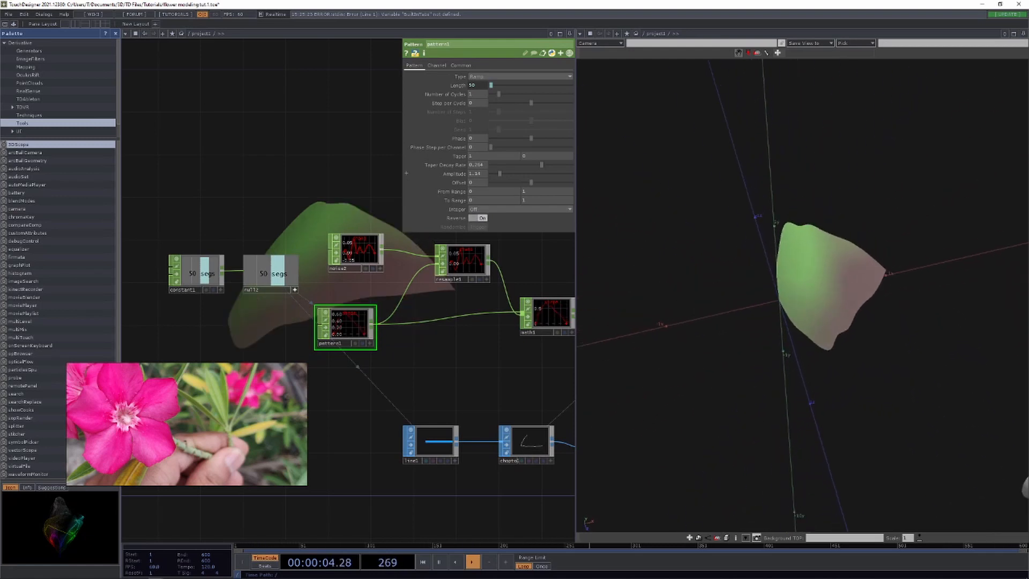
left_click_drag(500, 174, 496, 174)
Move twist1 closer to texture1 and insert a second Twist operator on its output wire.
left_click_drag(483, 364, 107, 251)
left_click_drag(408, 408, 279, 348)
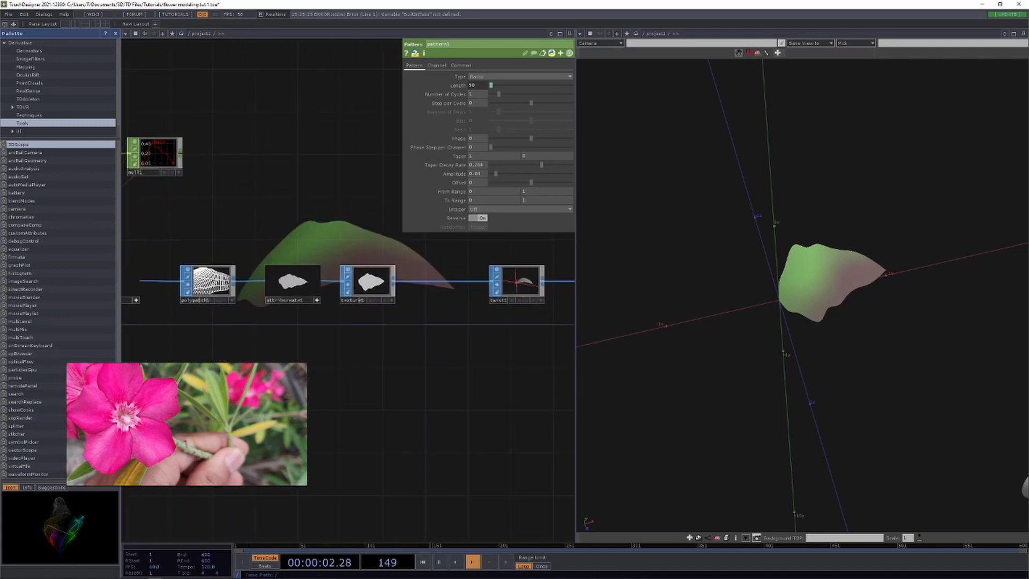
left_click_drag(456, 365, 287, 357)
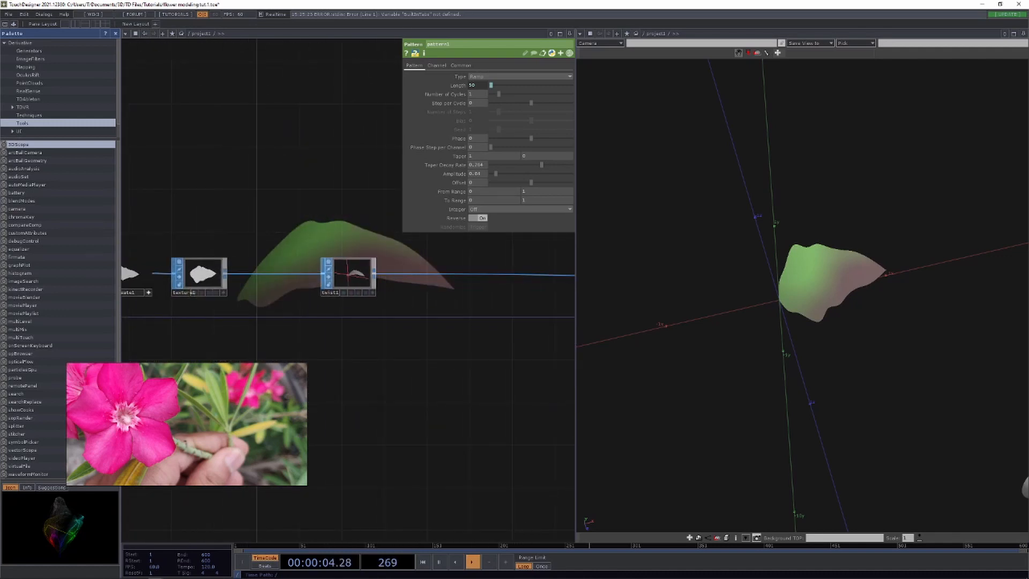
left_click_drag(349, 274, 327, 275)
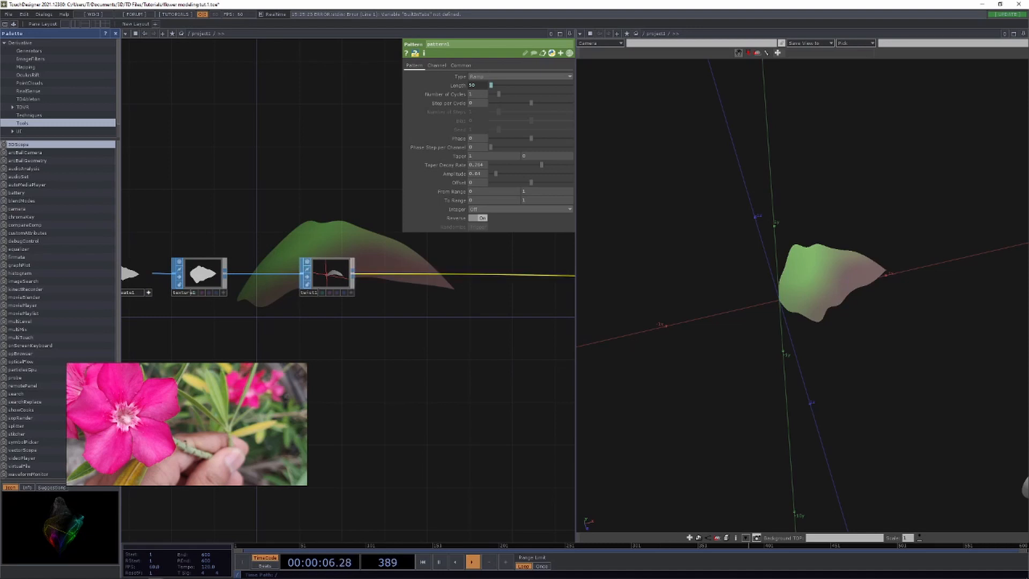
right_click(375, 274)
left_click(396, 264)
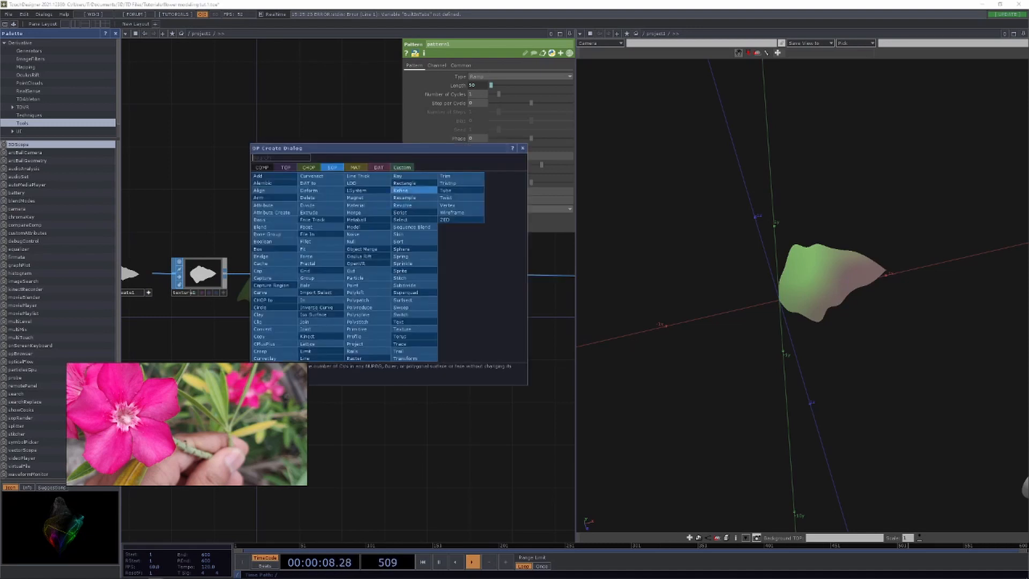
left_click(446, 197)
left_click(423, 265)
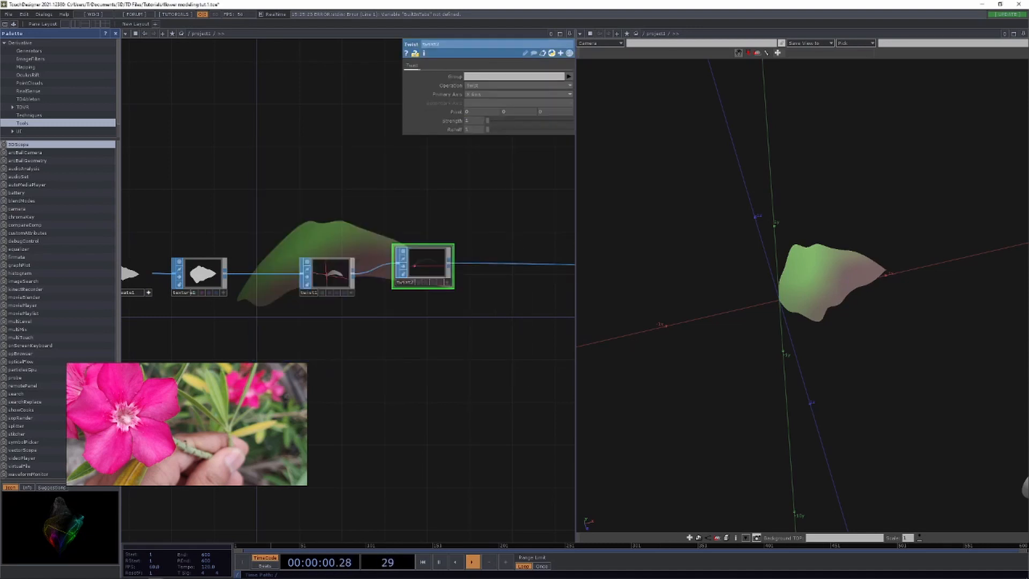
Delete the twist2 operator and insert a Copy operator on the output of twist1.
left_click(493, 86)
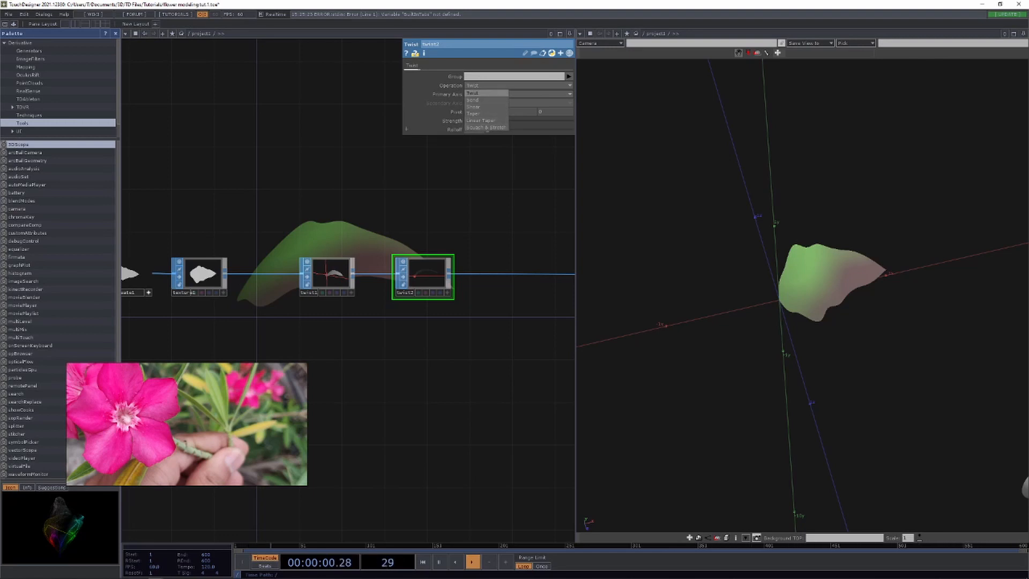
left_click(486, 93)
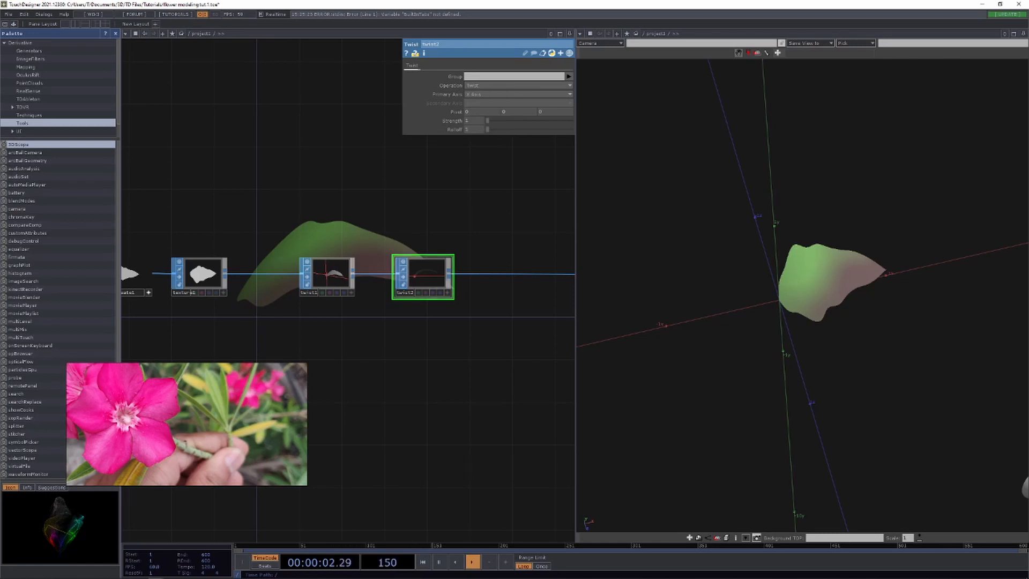
key("Delete")
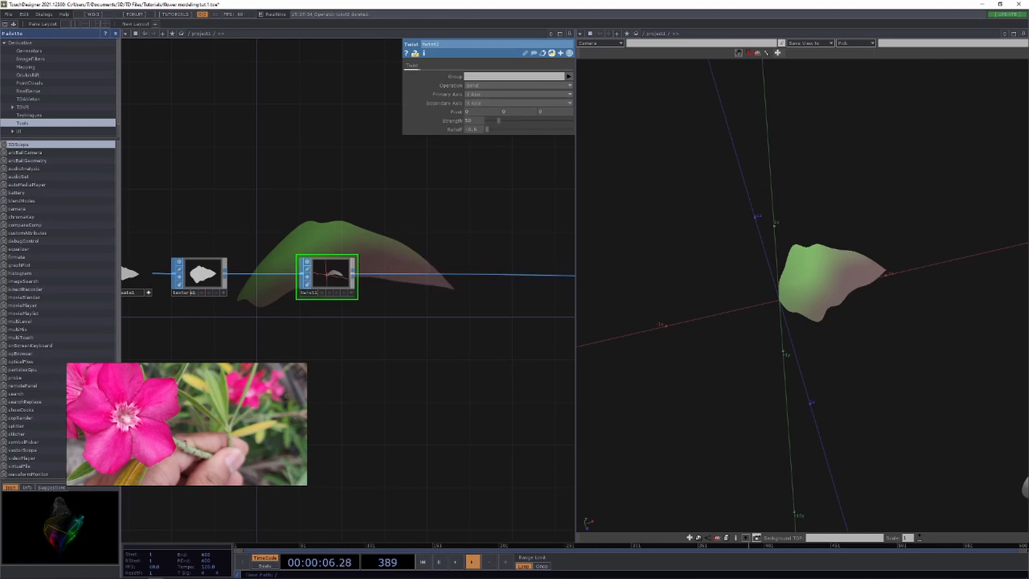
scroll(403, 341, "down", 3)
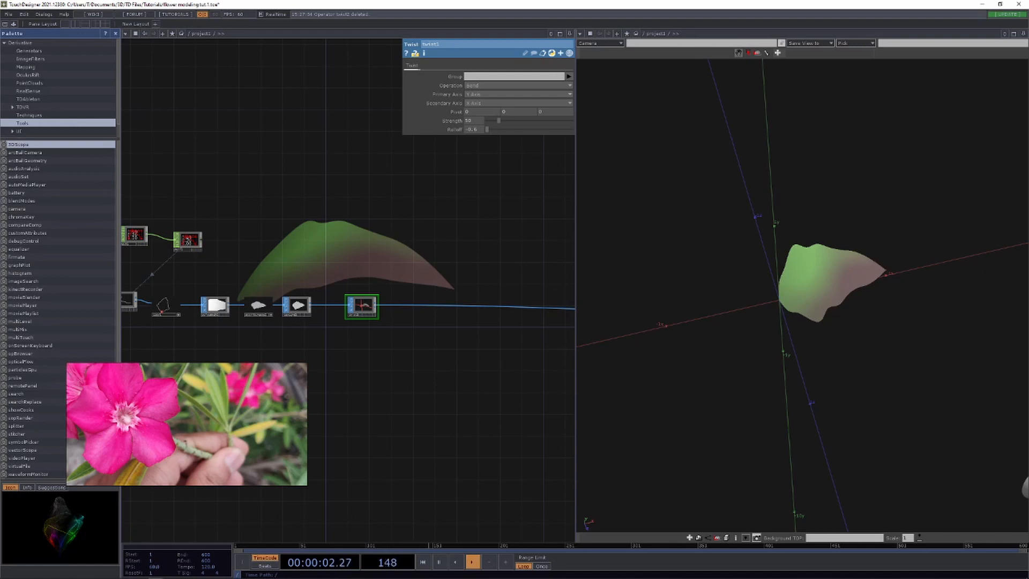
left_click_drag(402, 342, 303, 352)
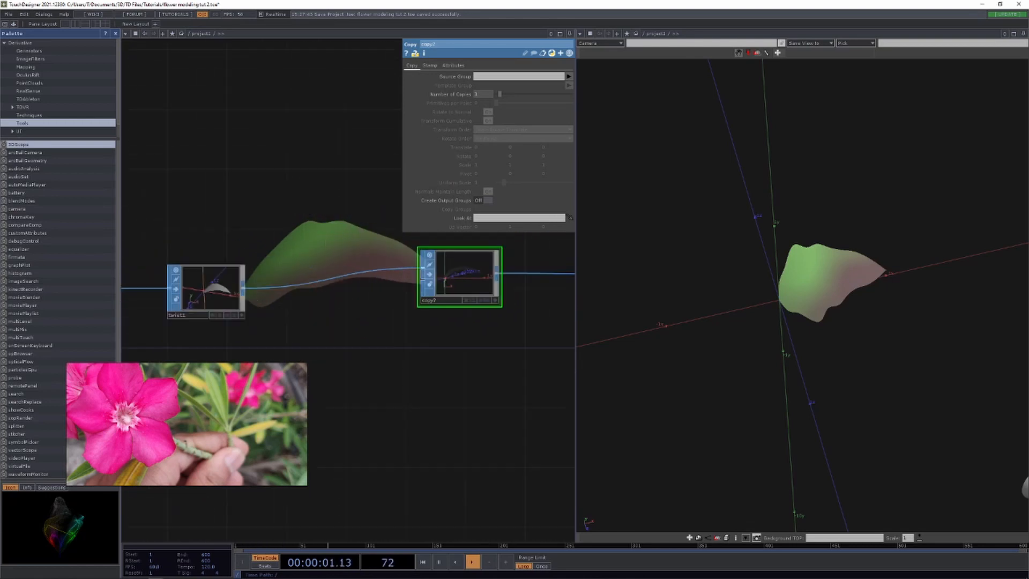
key("Tab")
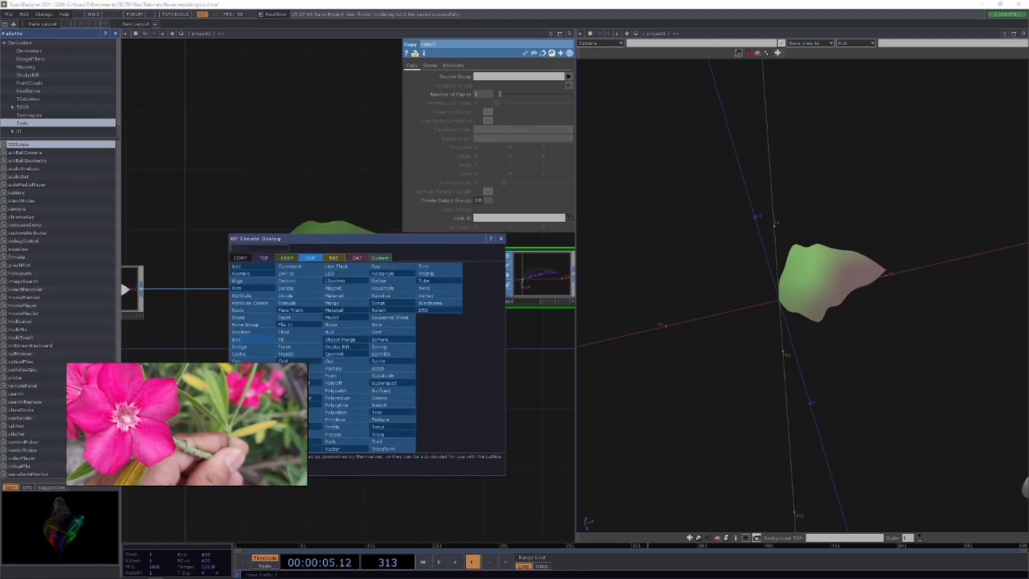
type("c")
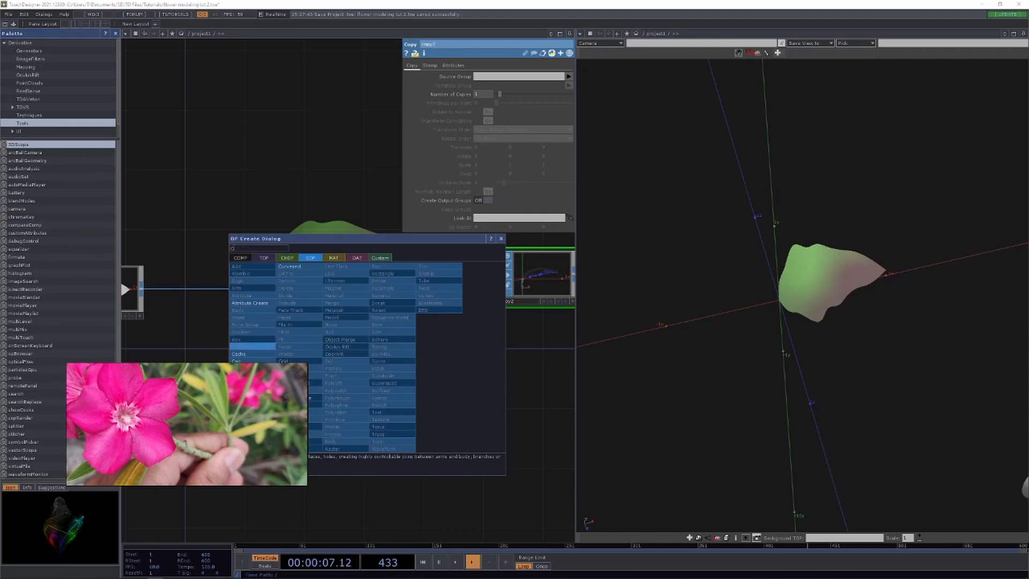
key("Escape")
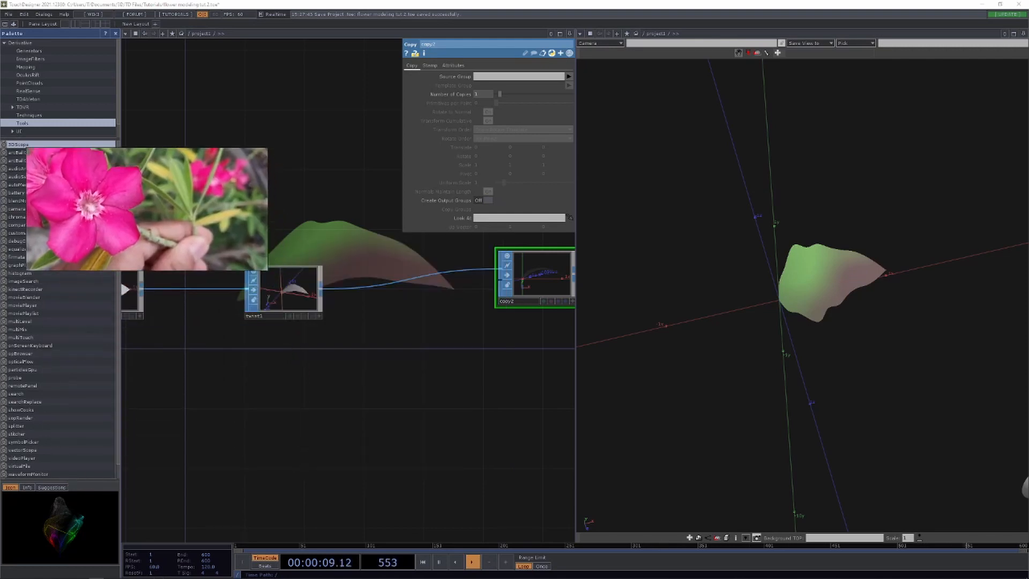
Create a Circle operator below twist1 and wire it into the second input of the Copy operator.
key("Tab")
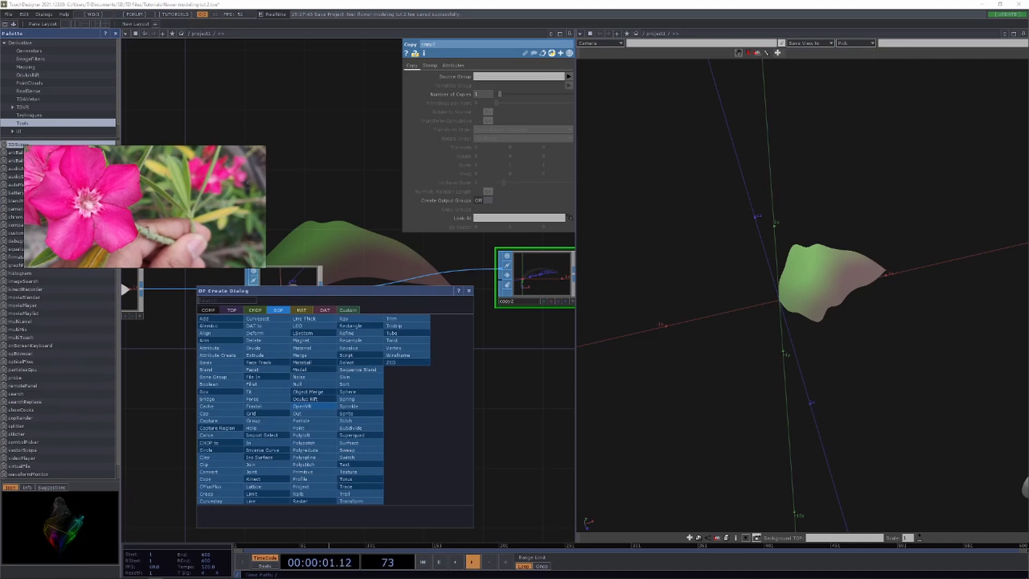
left_click(206, 450)
left_click(314, 453)
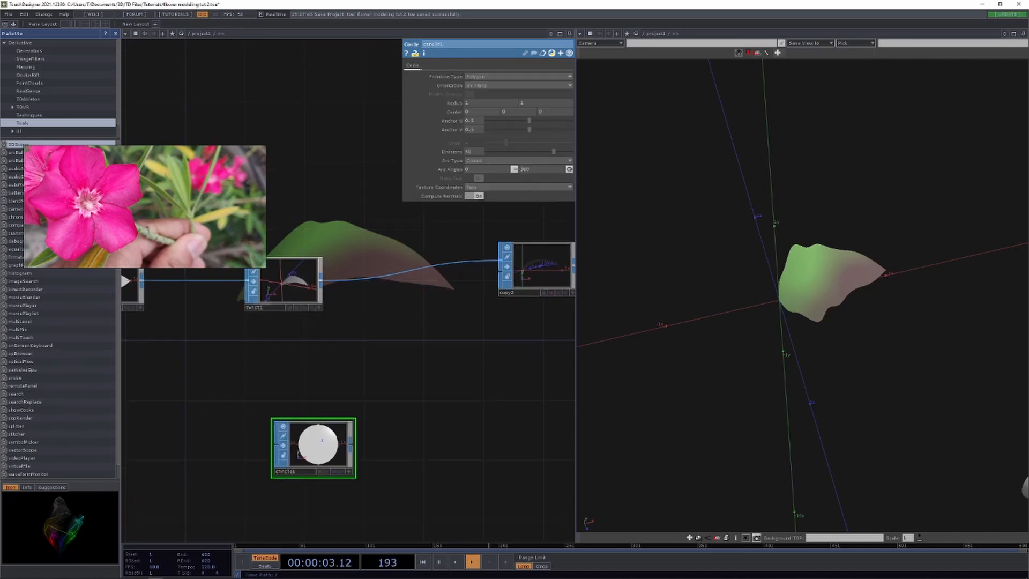
left_click_drag(407, 376, 403, 350)
left_click_drag(347, 418, 498, 245)
mouse_move(803, 296)
left_mouse_down()
mouse_move(885, 273)
mouse_move(803, 296)
left_mouse_up()
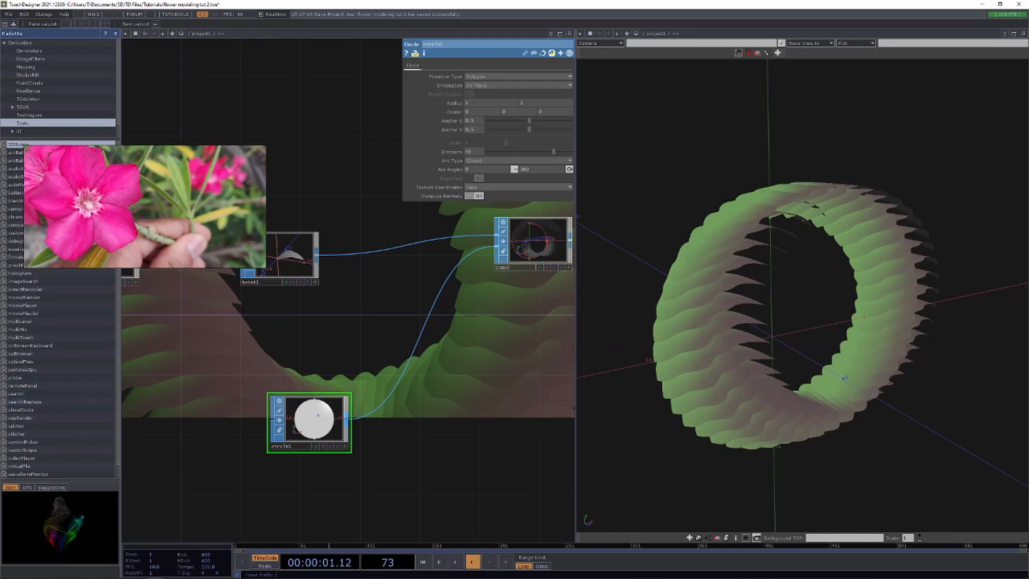
Try the ZX Plane orientation on circle1, then return it to XY Plane.
left_click(477, 85)
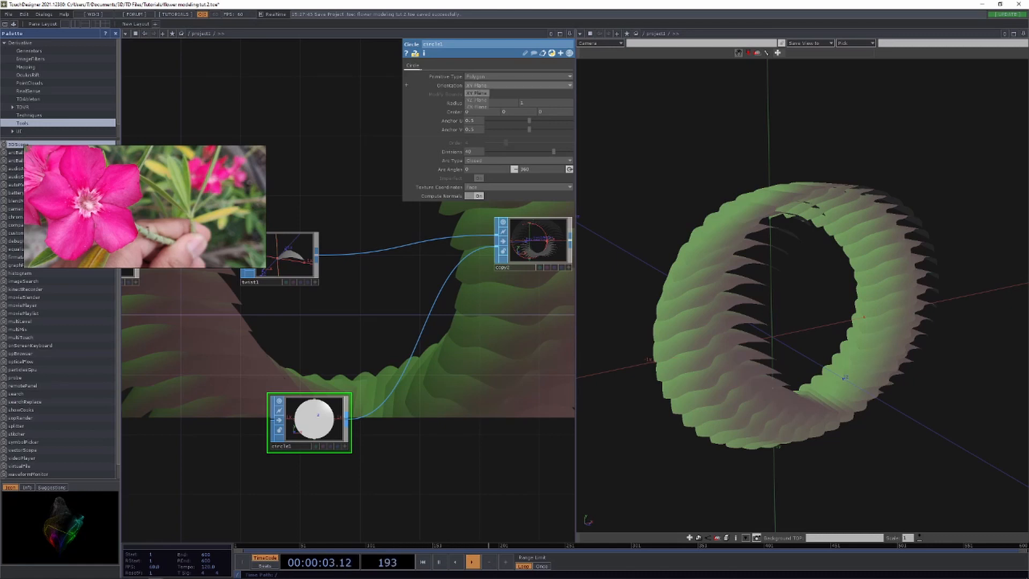
left_click_drag(315, 419, 210, 420)
left_click(477, 85)
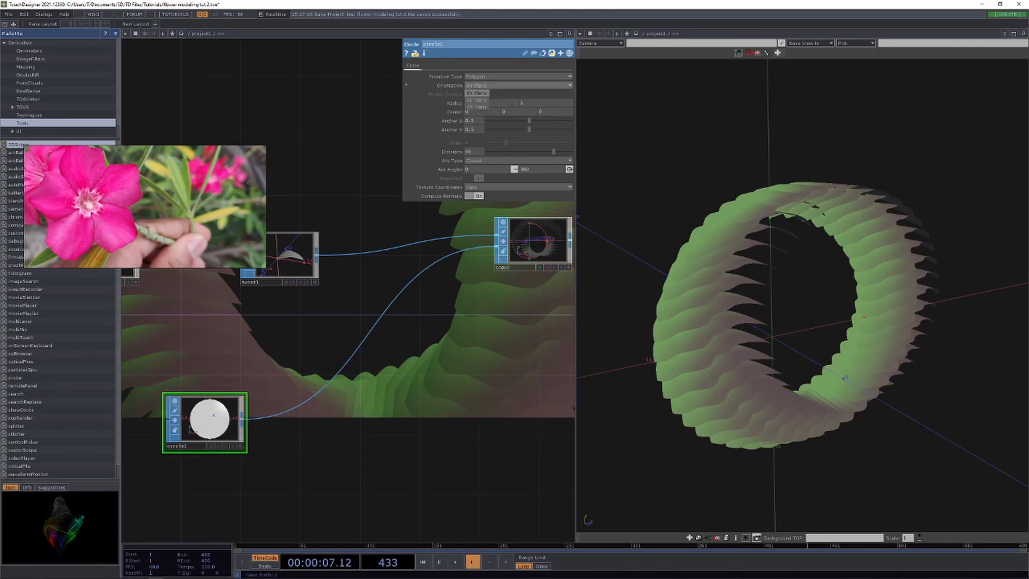
left_click(477, 106)
left_click_drag(782, 300, 799, 295)
left_click(477, 85)
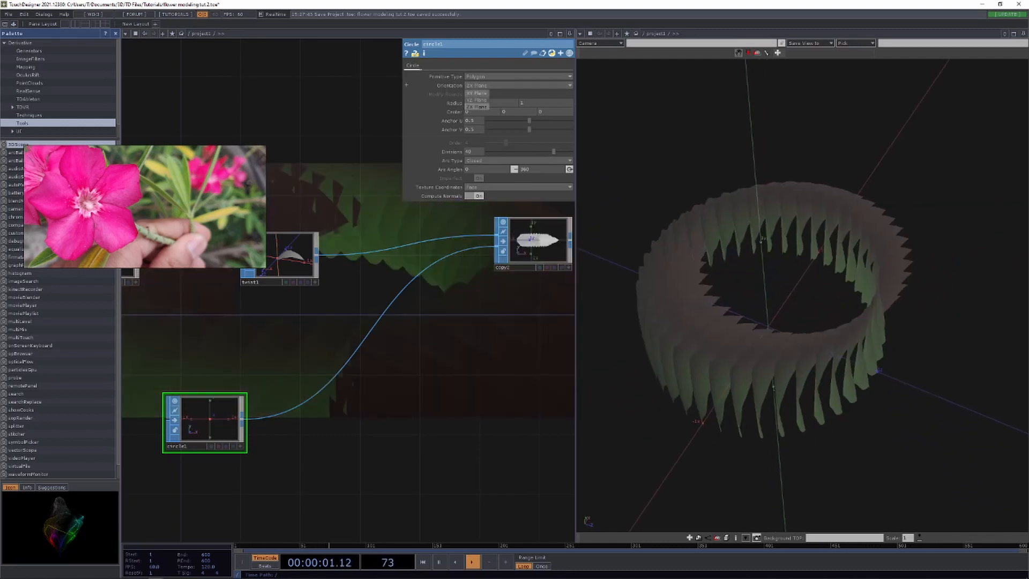
left_click(477, 92)
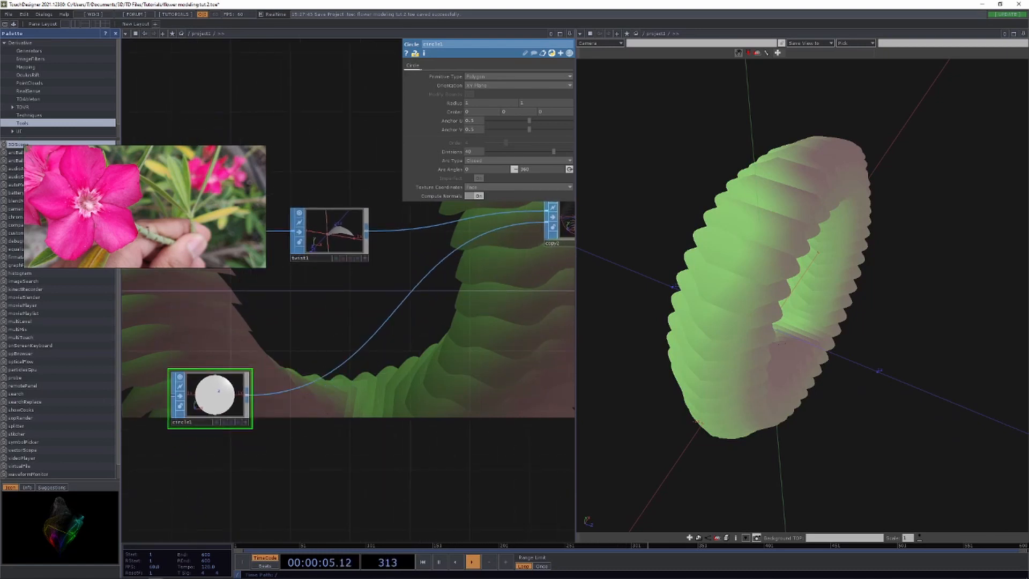
Show the point normals in circle1's viewer and examine which way they point relative to the copied petals.
left_click(514, 256)
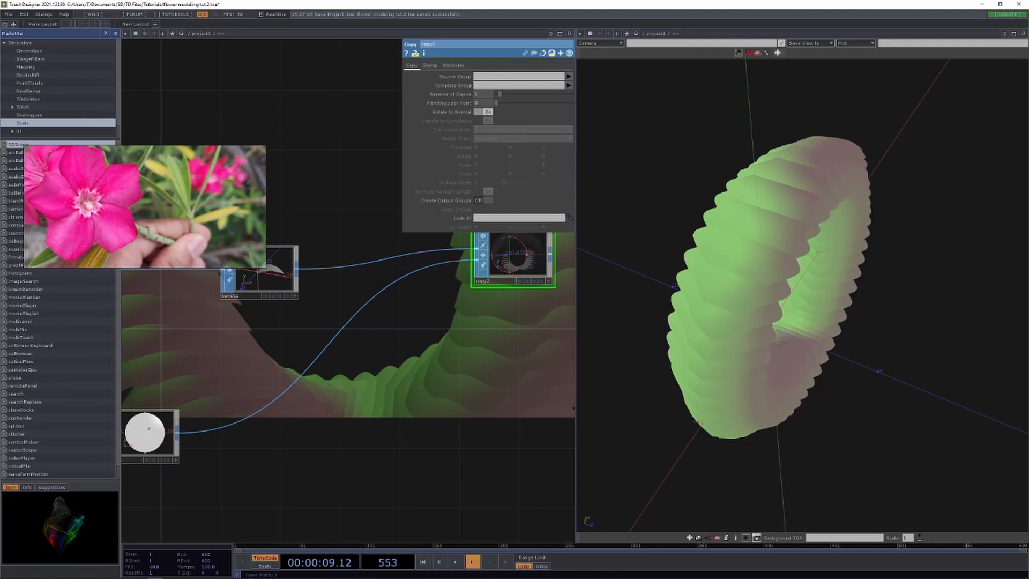
left_click(276, 395)
scroll(281, 358, "up", 3)
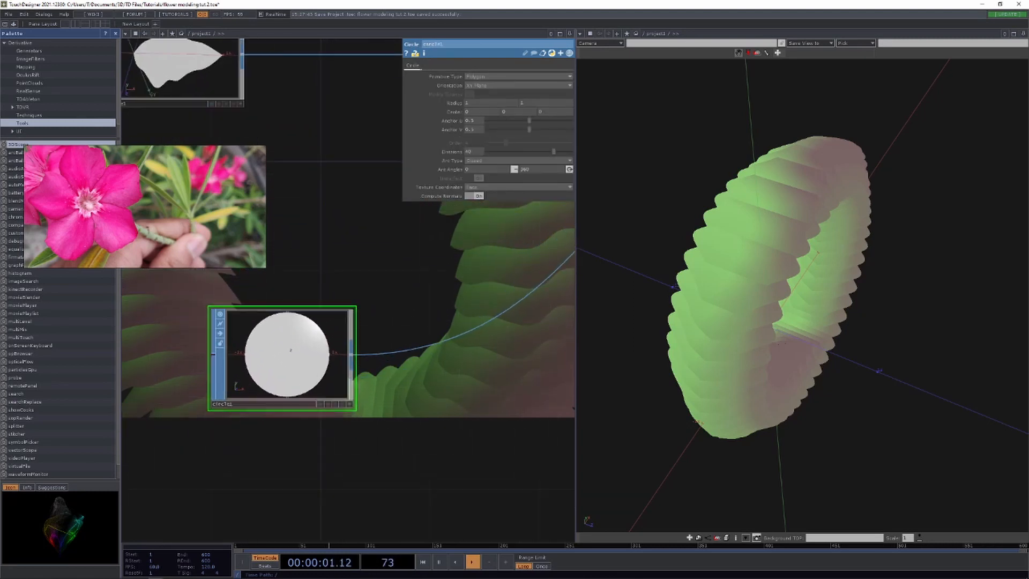
left_click_drag(276, 343, 276, 369)
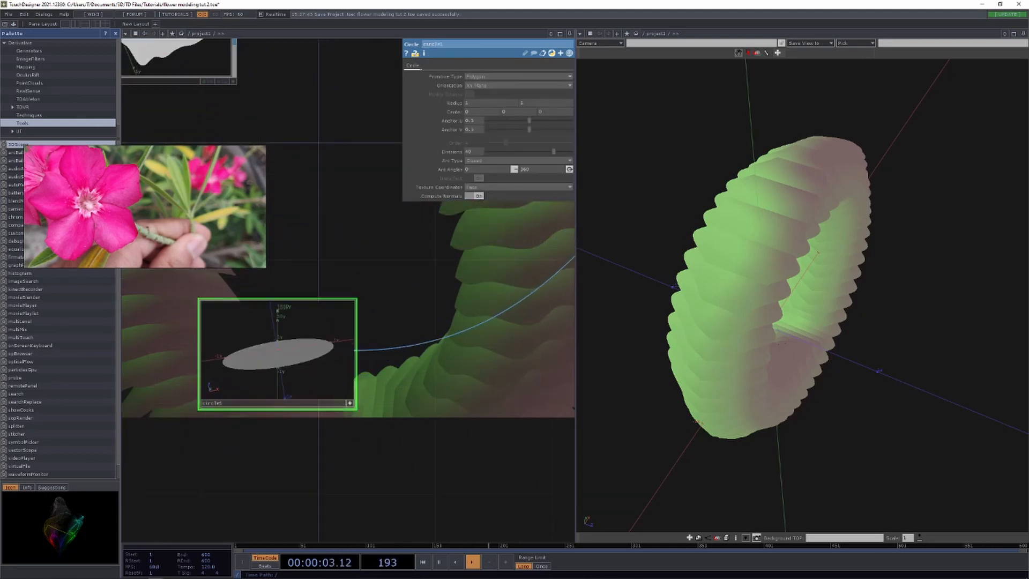
key("d")
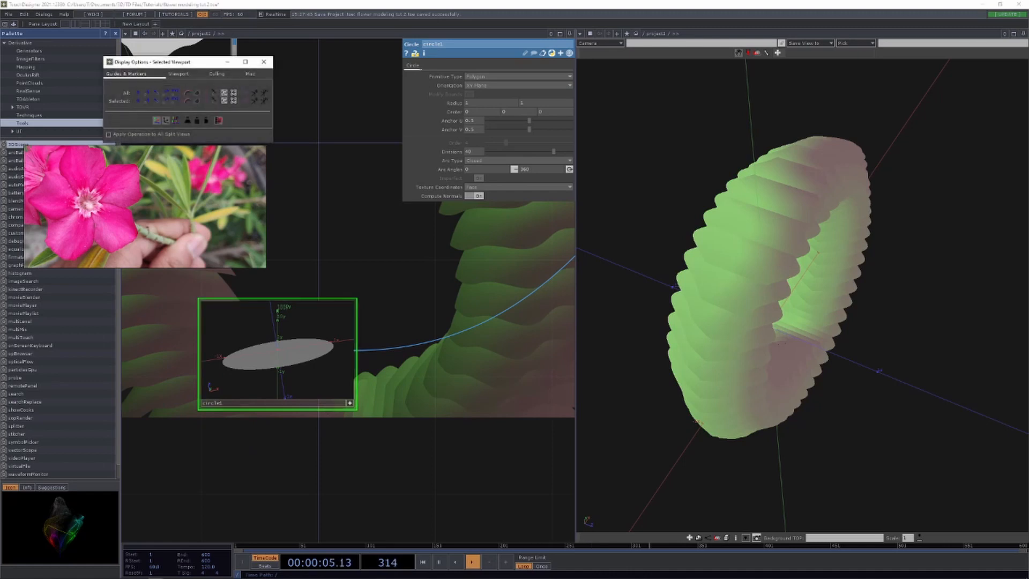
left_click_drag(277, 357, 284, 370)
right_click(329, 335)
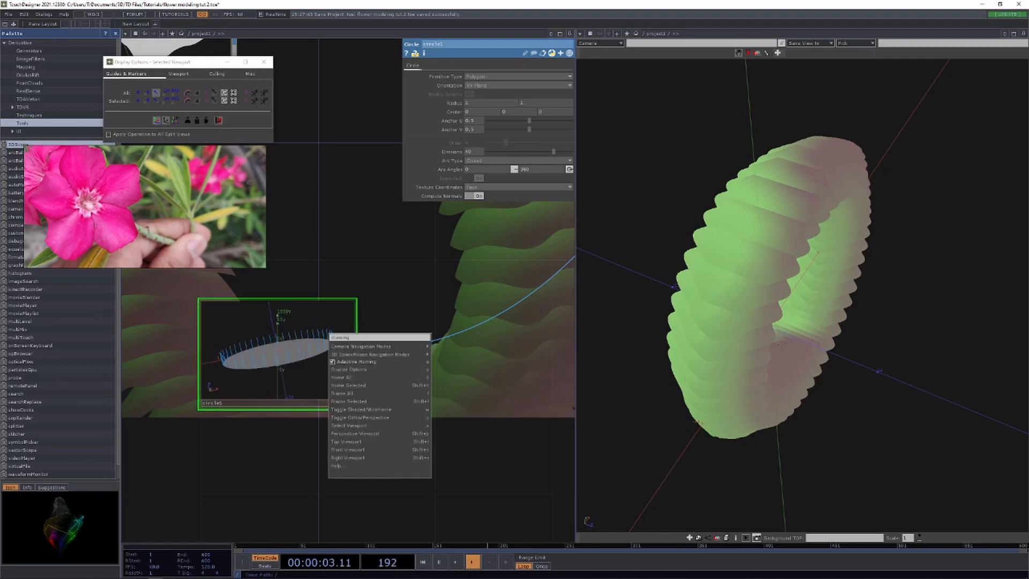
left_click(343, 378)
left_click_drag(277, 350, 307, 349)
left_click_drag(802, 295, 802, 295)
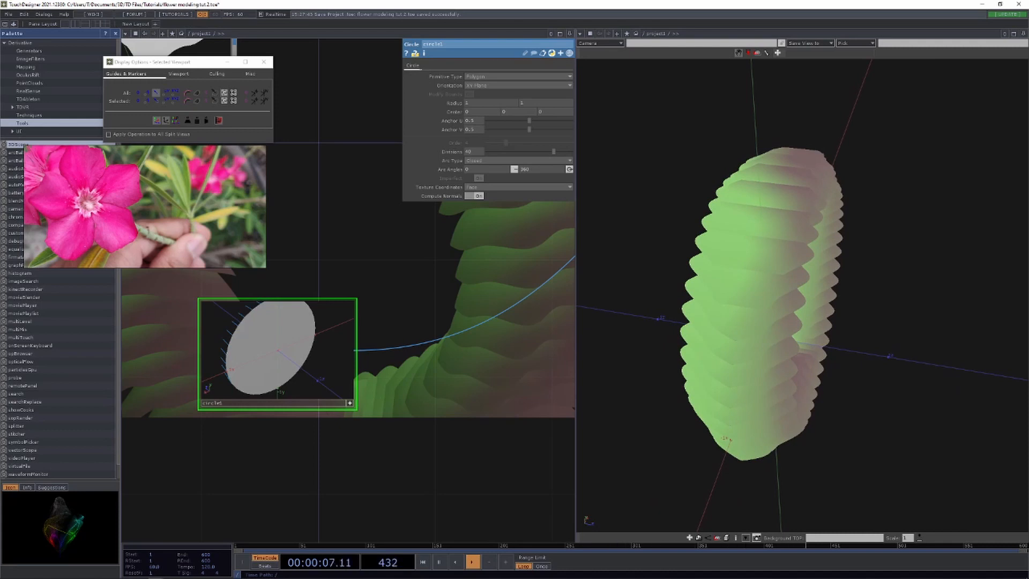
Insert a Point operator on the wire between circle1 and the Copy operator.
scroll(439, 363, "down", 4)
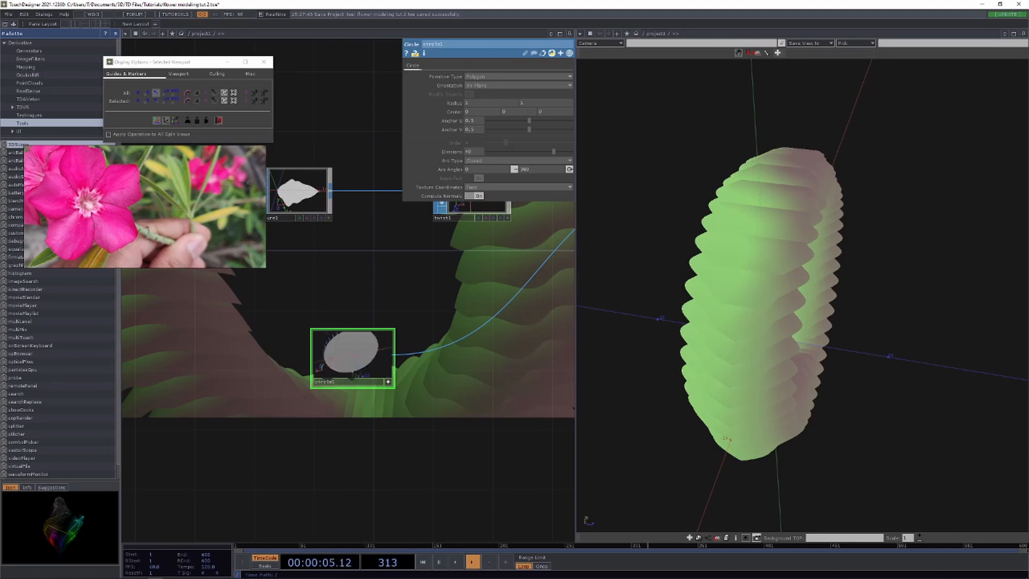
left_click_drag(429, 376, 273, 389)
scroll(272, 389, "down", 2)
left_click_drag(386, 375, 244, 397)
scroll(244, 397, "down", 2)
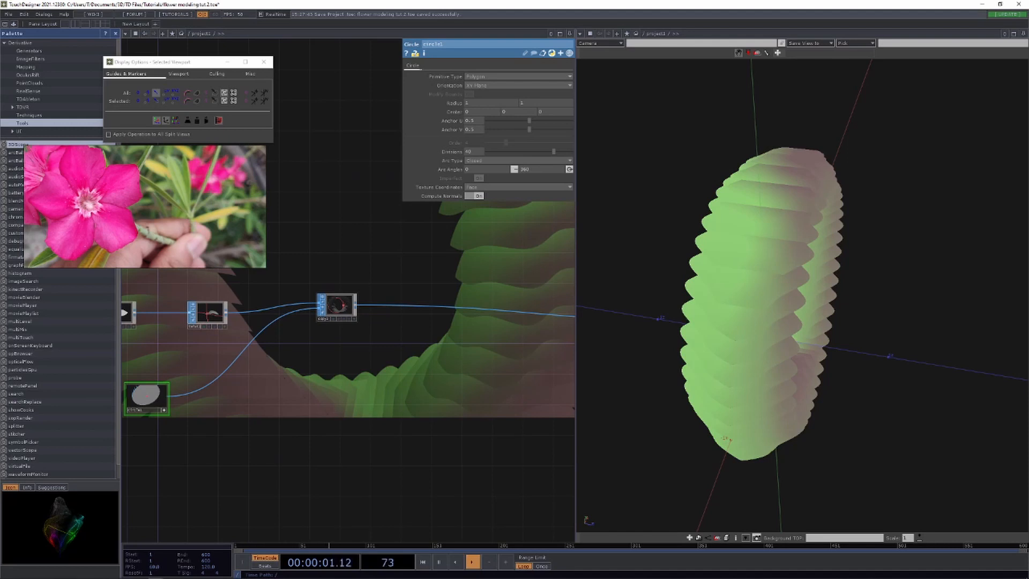
left_click_drag(322, 242, 349, 225)
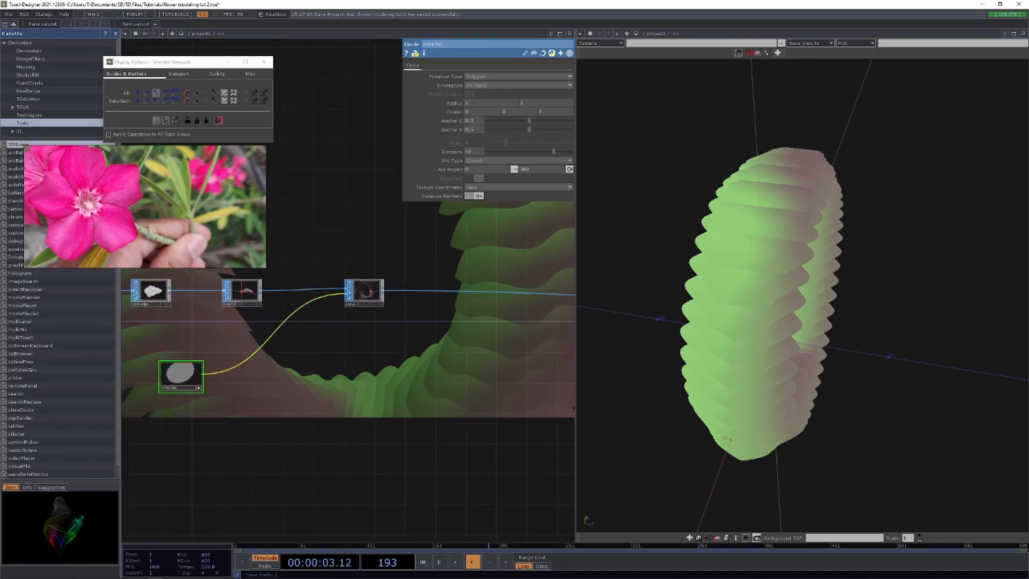
right_click(239, 356)
left_click(255, 366)
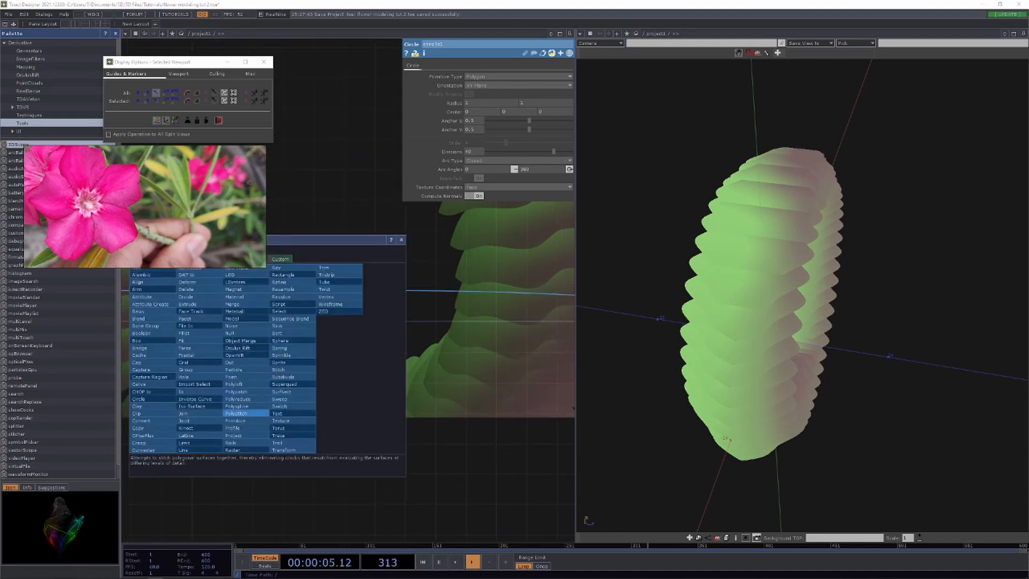
left_click(231, 377)
left_click(257, 369)
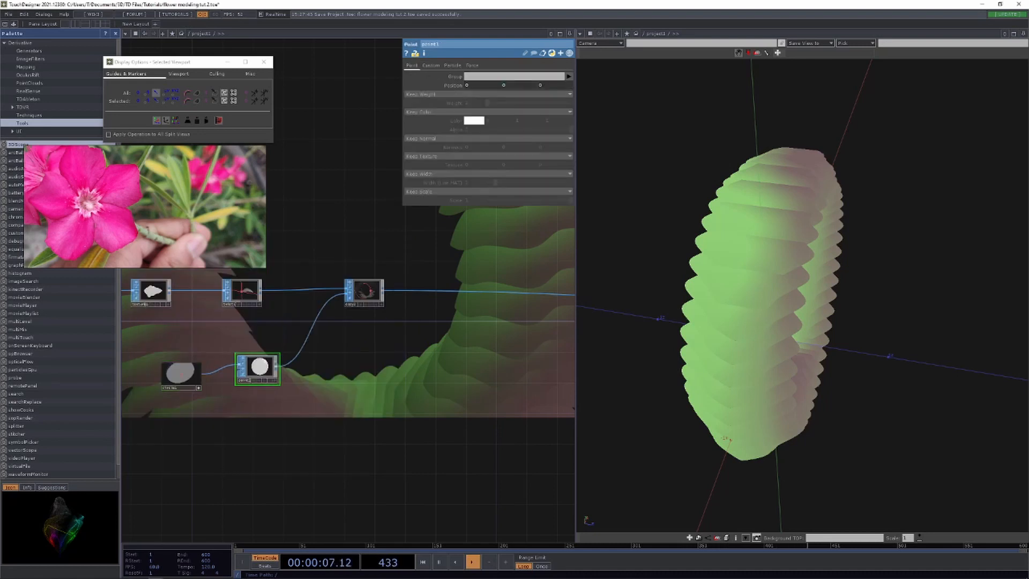
left_click_drag(322, 242, 350, 256)
left_click_drag(286, 384, 286, 390)
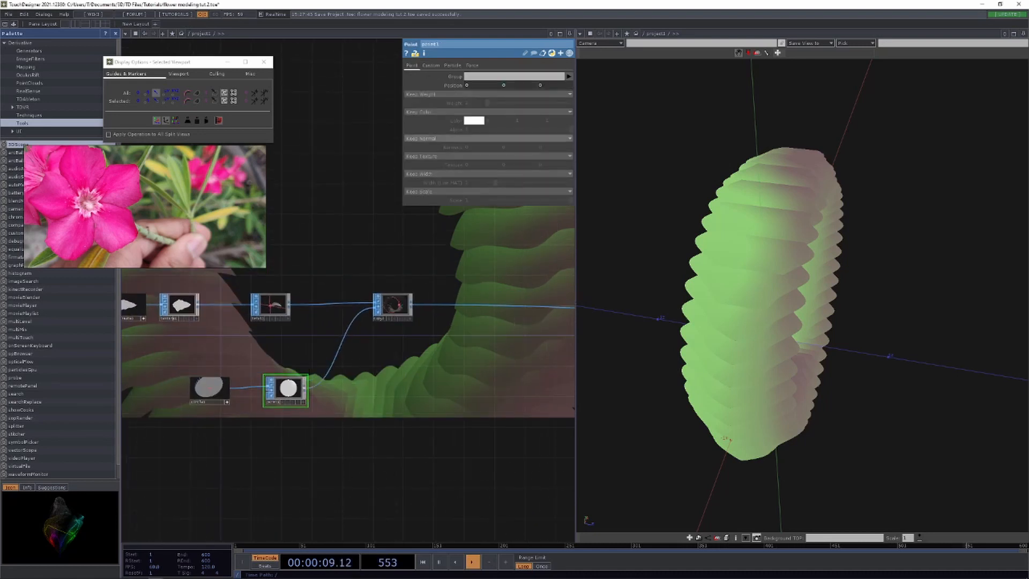
Set point1 to Add Normal, with the normal components set to me.inputPoint.x, me.inputPoint.y and 0.
left_click(488, 139)
left_click(488, 147)
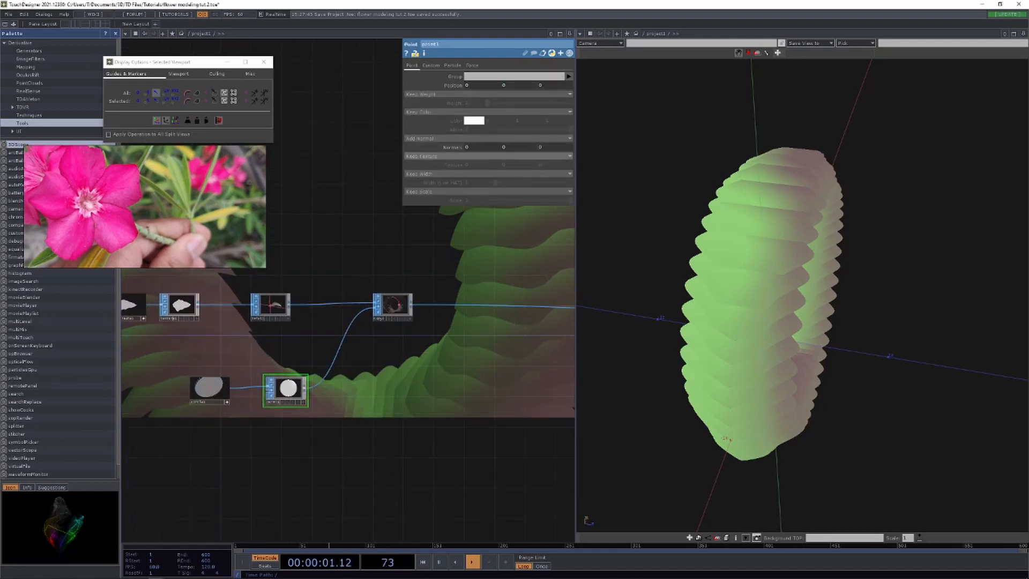
left_click(407, 147)
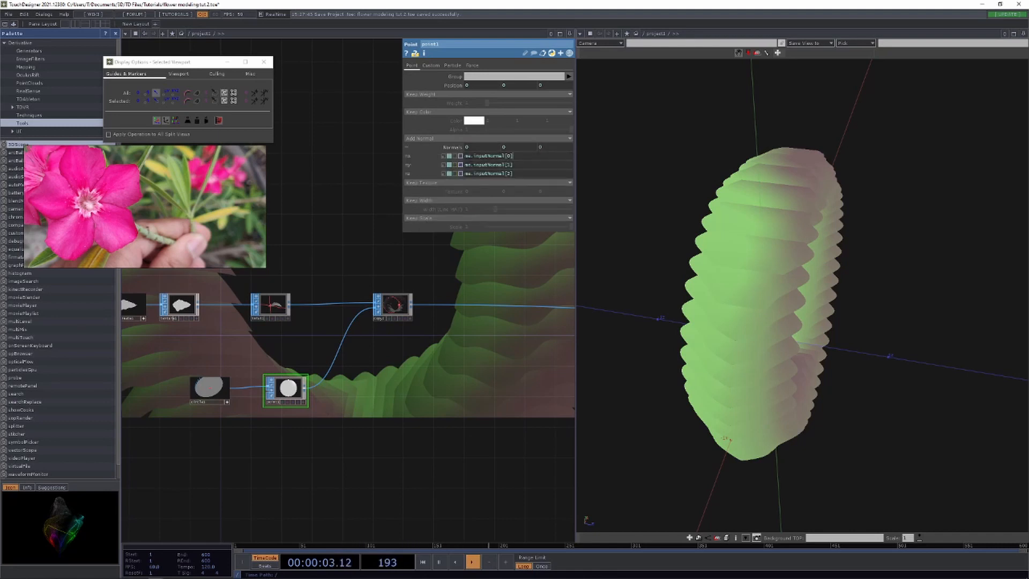
left_click(475, 155)
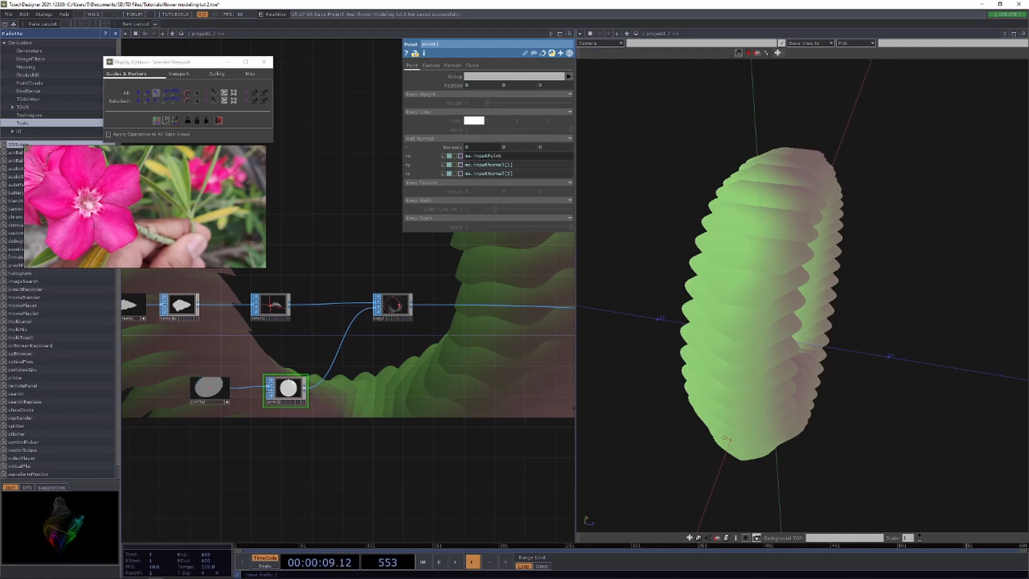
left_click_drag(513, 165, 498, 165)
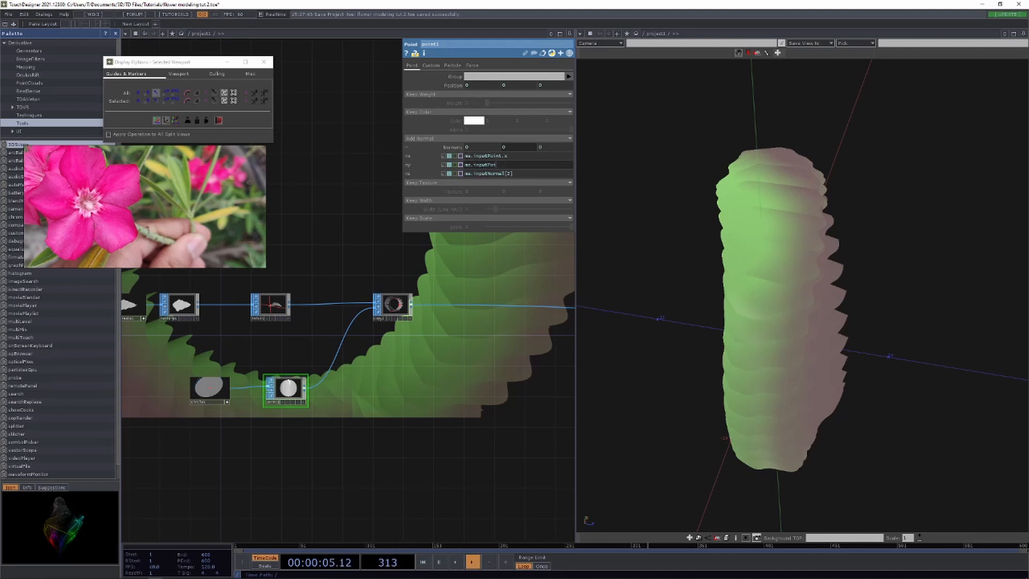
type("y")
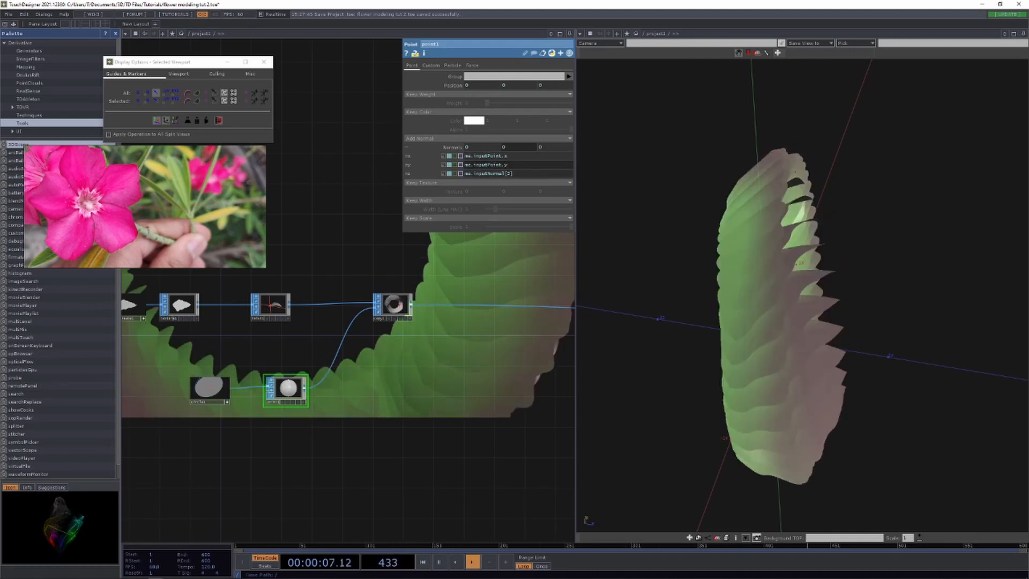
type("0")
key("Return")
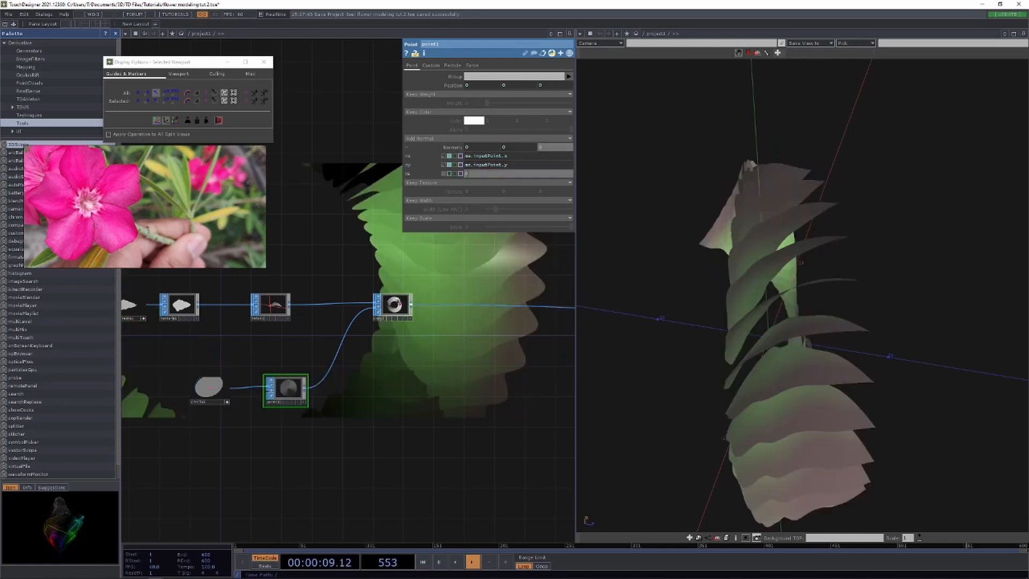
Examine point1's shading and point normals in its viewer alongside the ring of copied petals.
left_click_drag(772, 296, 799, 295)
scroll(298, 389, "up", 7)
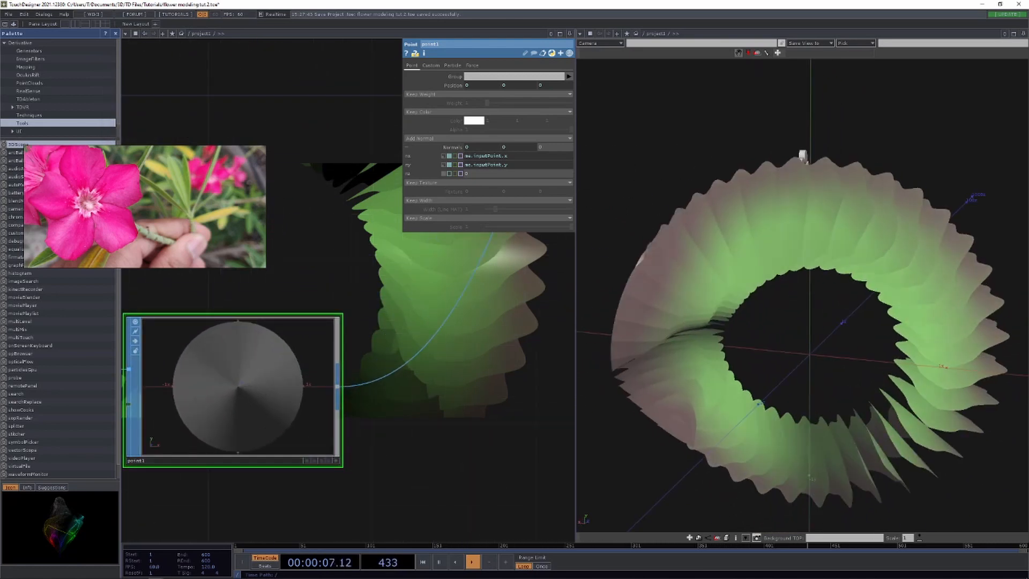
scroll(382, 439, "down", 5)
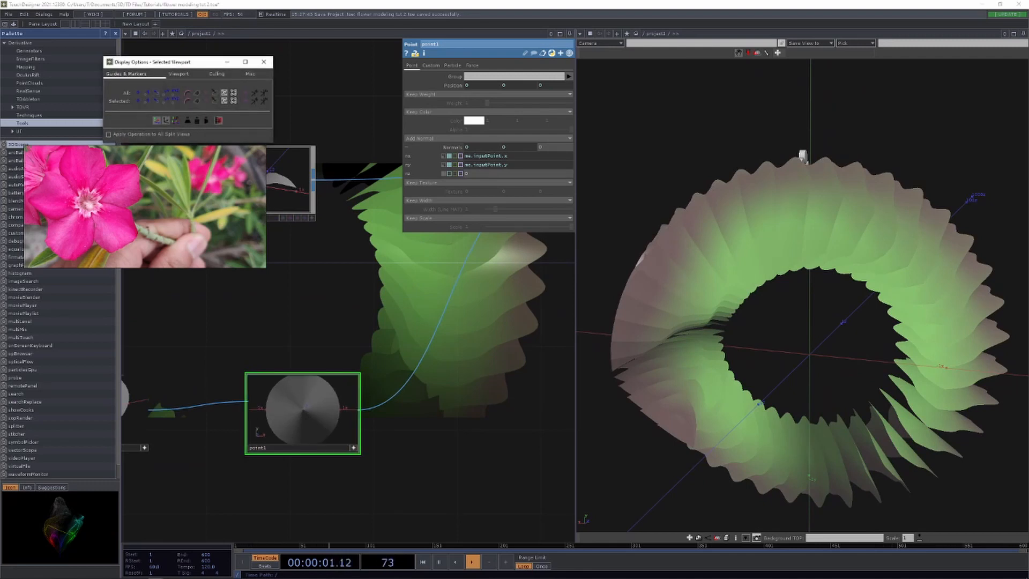
left_click_drag(382, 439, 314, 435)
scroll(314, 434, "down", 3)
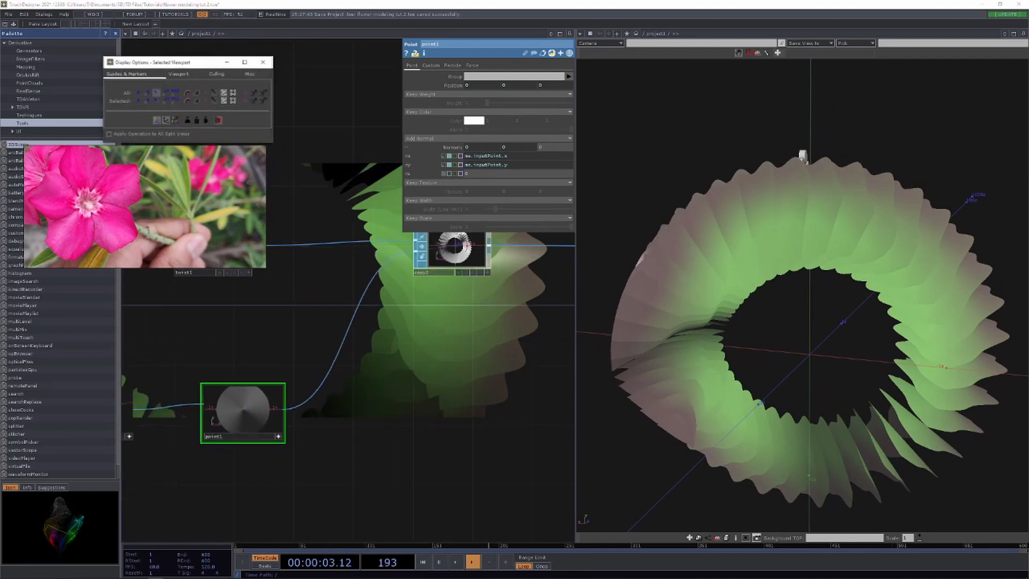
left_click(156, 93)
left_click(278, 437)
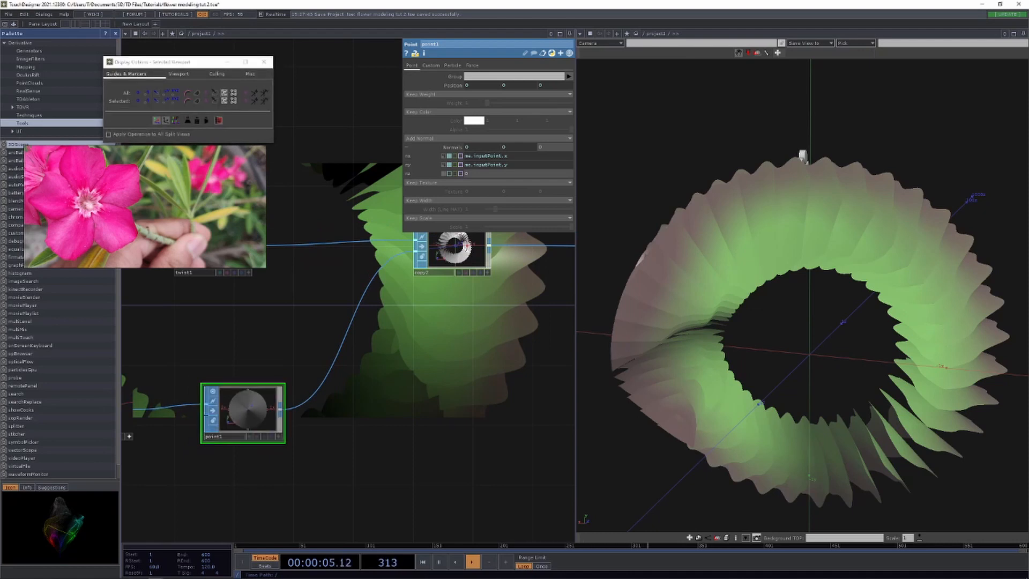
left_click(278, 437)
left_click_drag(252, 410, 212, 421)
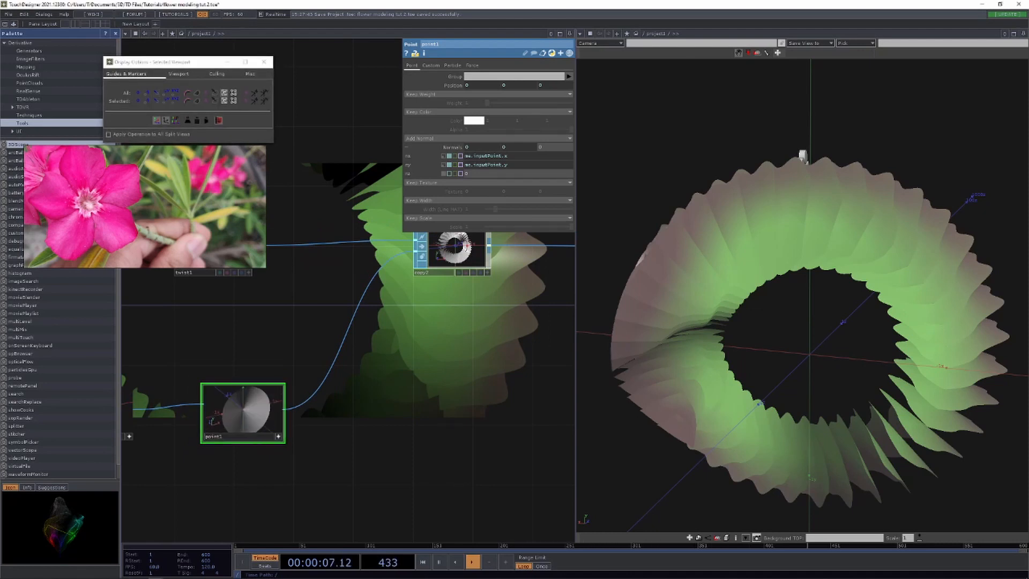
left_click(278, 436)
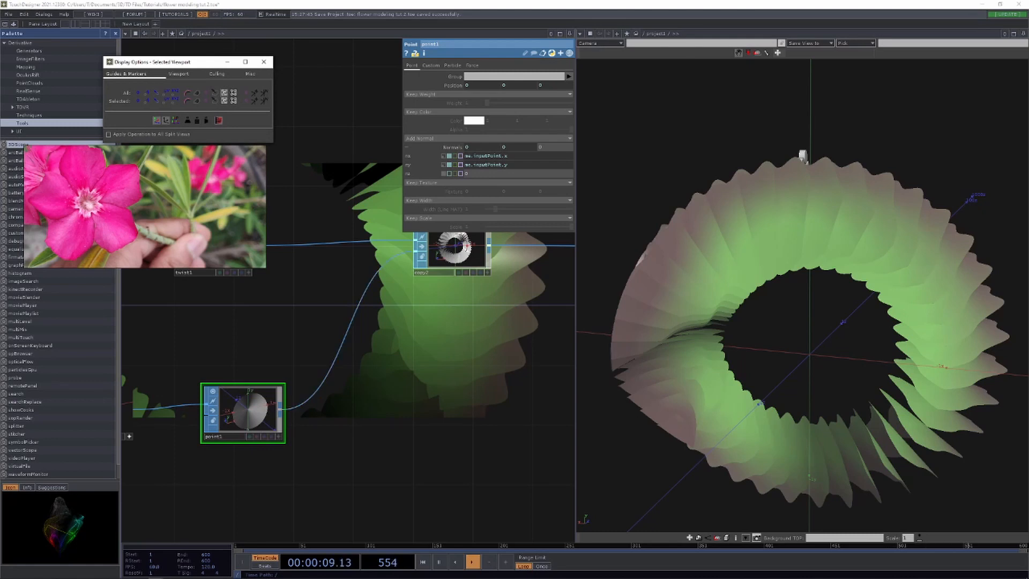
Insert a Null operator between point1 and the Copy operator, with point normals displayed in its viewer.
right_click(311, 385)
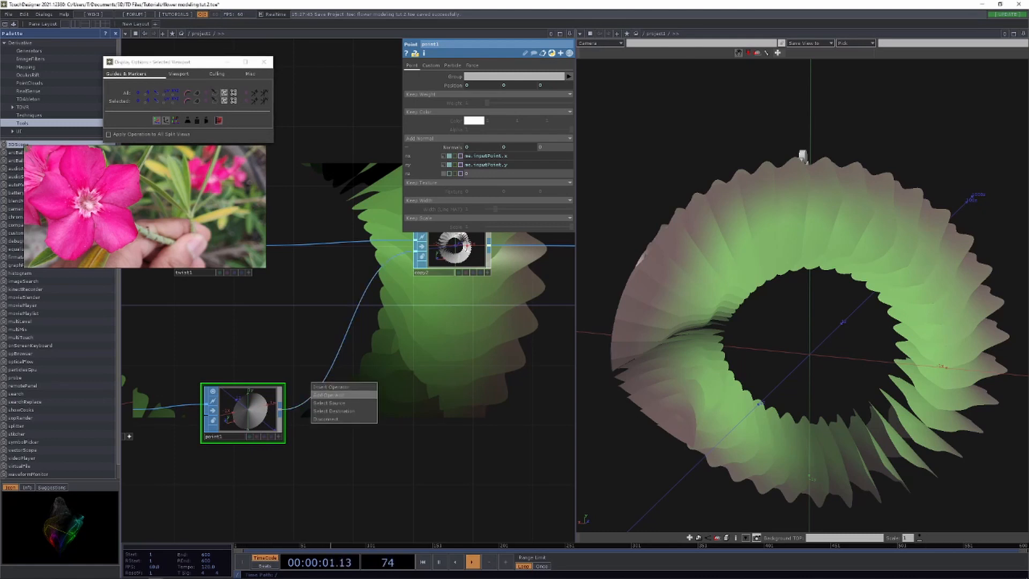
left_click(331, 387)
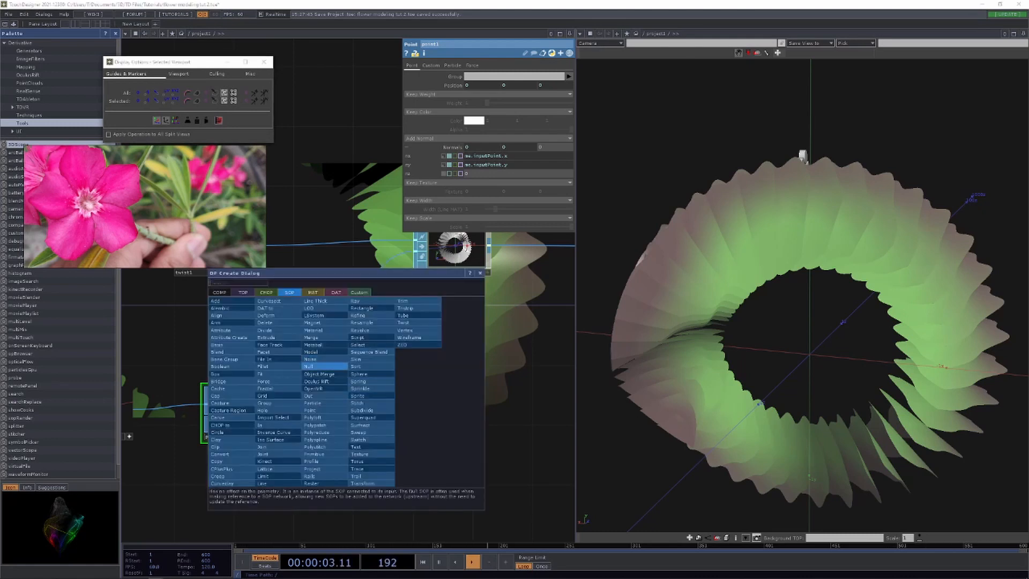
left_click(325, 365)
left_click(412, 401)
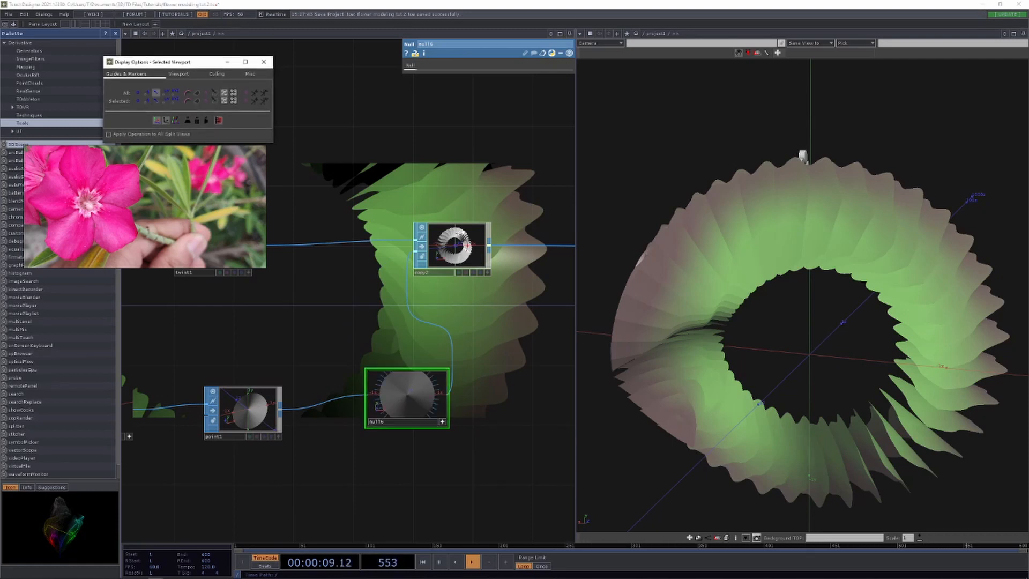
left_click(264, 62)
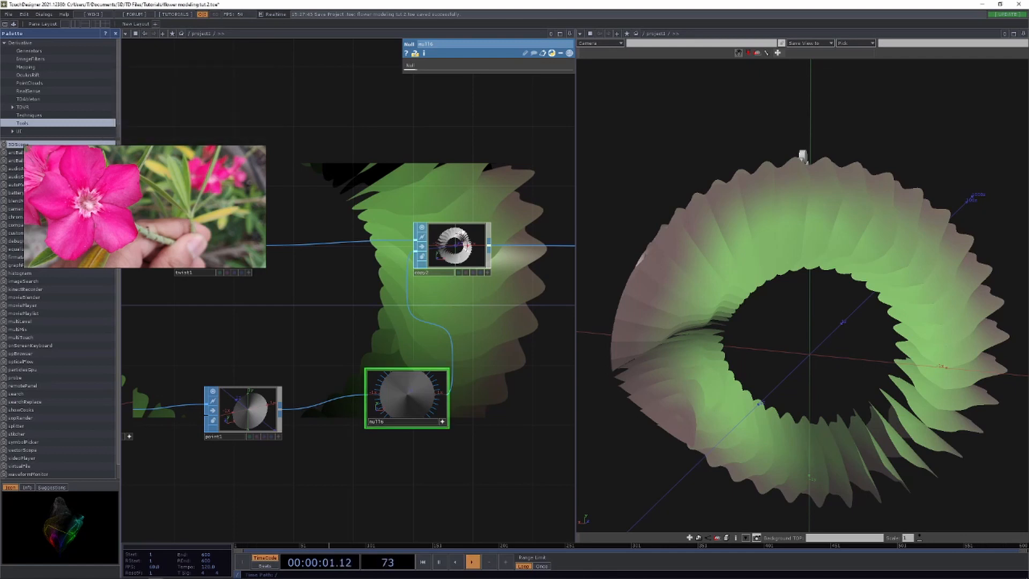
Compare the point normal directions of circle1 and the new Null from tilted views.
left_click_drag(408, 387, 411, 402)
left_click_drag(327, 354, 439, 342)
mouse_move(207, 398)
left_mouse_down()
mouse_move(218, 399)
mouse_move(214, 415)
left_mouse_up()
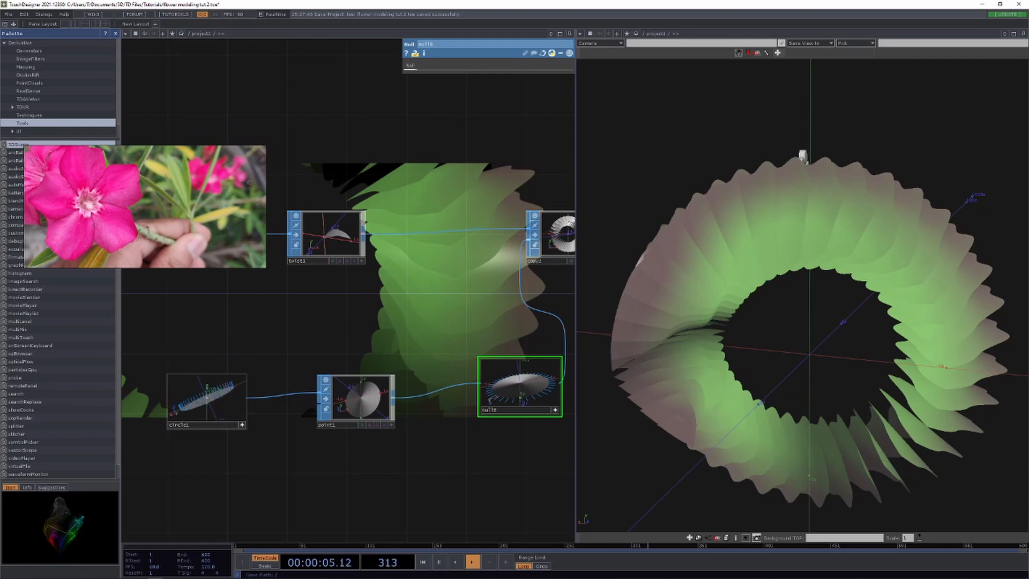
left_click_drag(375, 332, 280, 331)
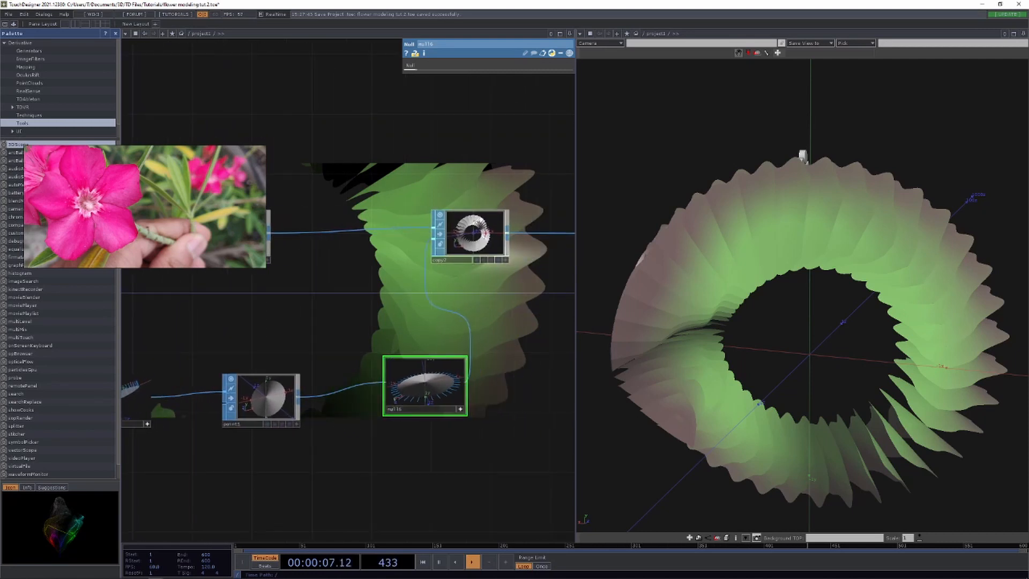
left_click(261, 397)
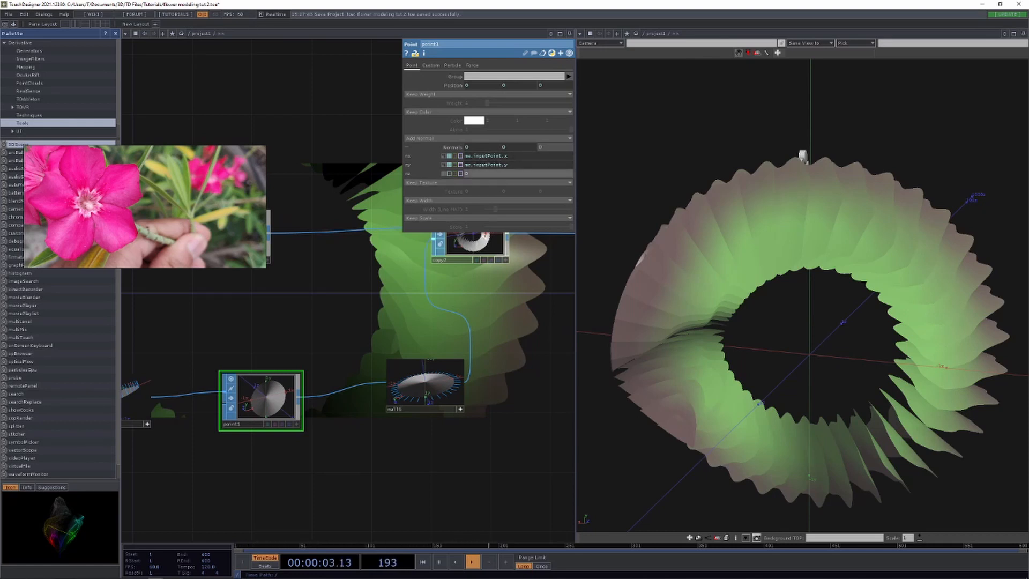
left_click_drag(348, 321, 339, 331)
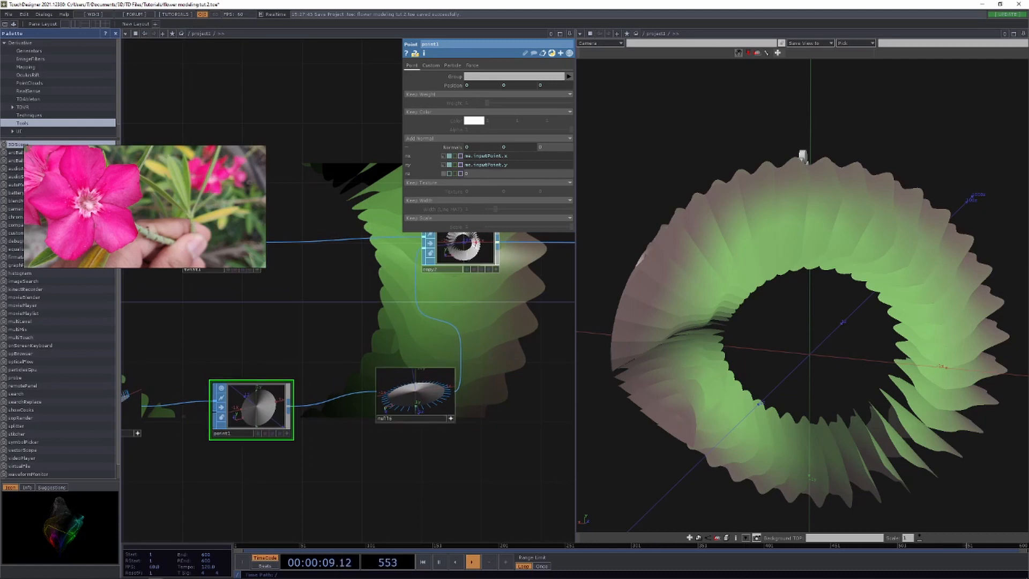
left_click_drag(343, 343, 490, 407)
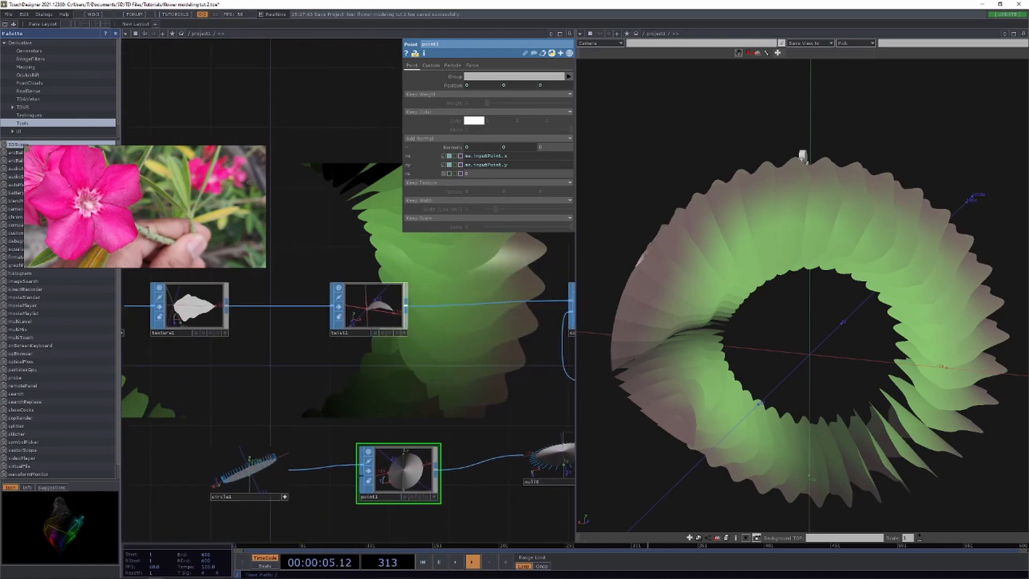
Insert a Facet operator between point1 and the Null and turn on Make Normals Unit Length.
left_click(249, 471)
left_click_drag(398, 471, 384, 470)
left_click_drag(472, 483, 332, 480)
right_click(331, 461)
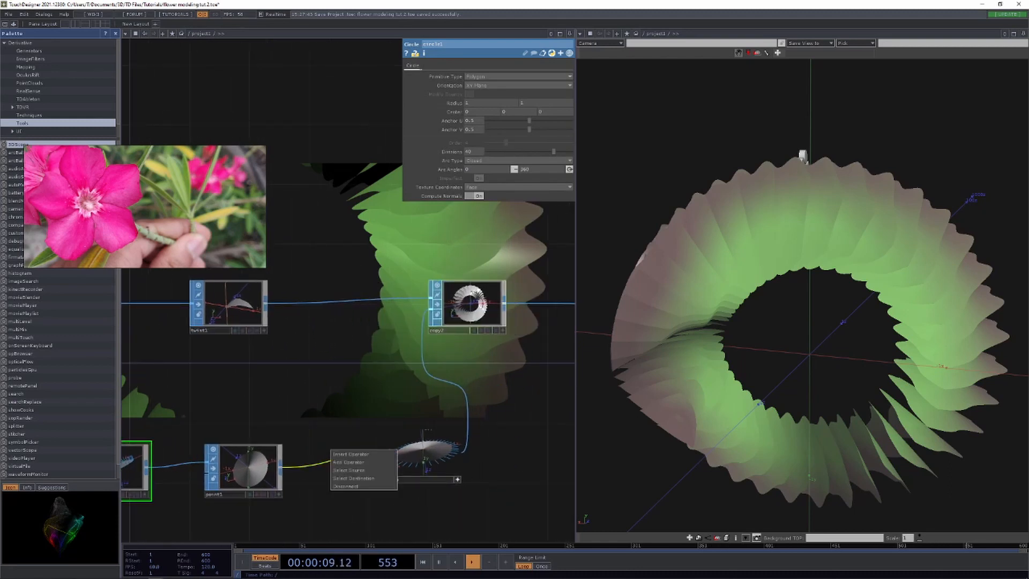
left_click(351, 455)
type("face")
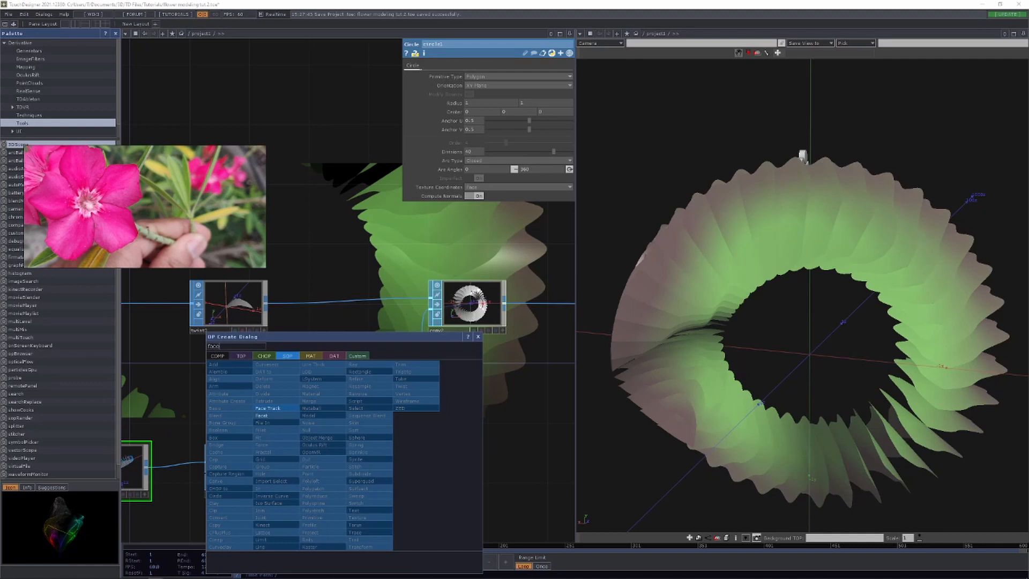
left_click(273, 416)
left_click(344, 465)
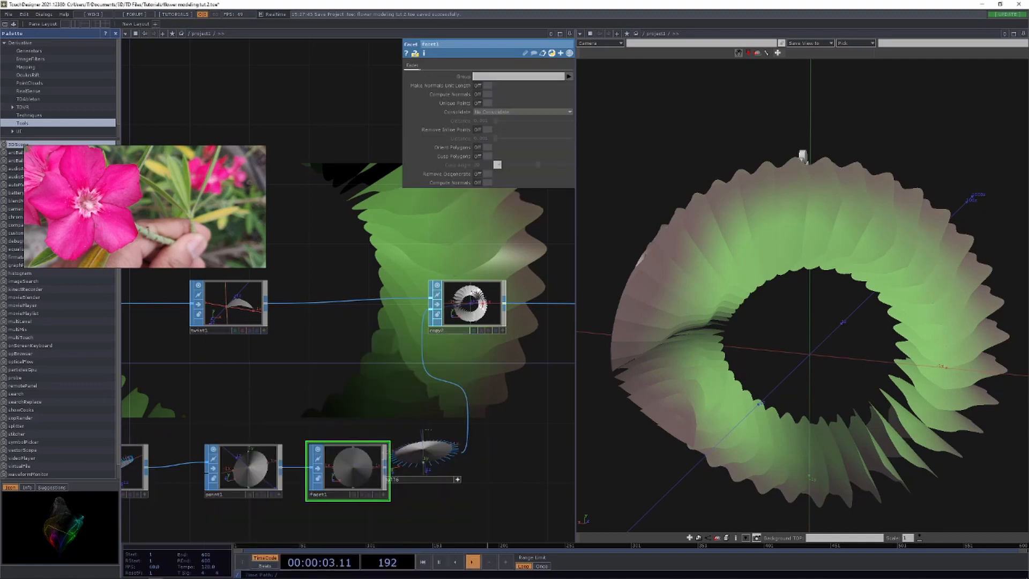
left_click_drag(344, 465, 329, 465)
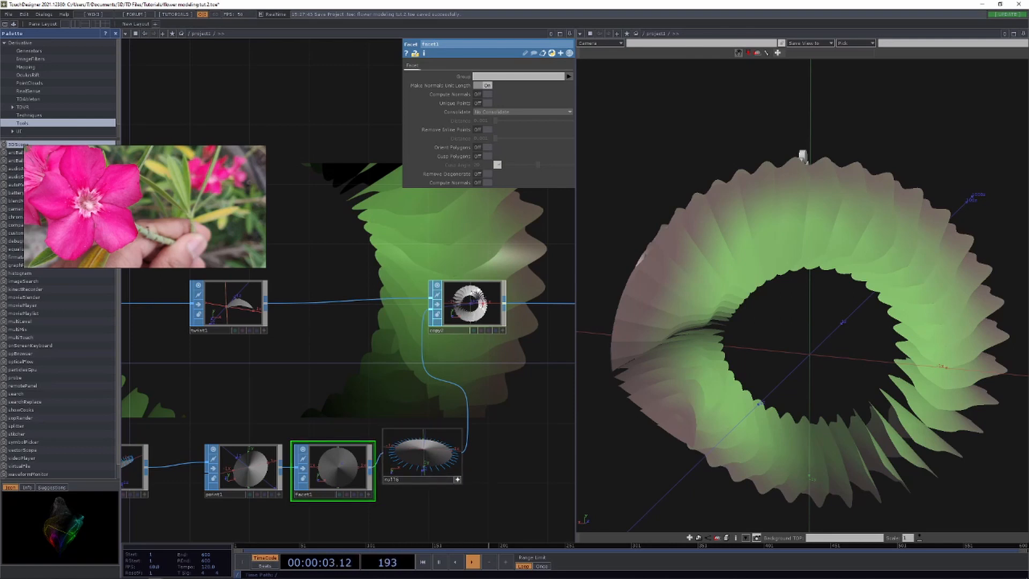
Line up the Null beside facet1 so the point1, facet1 and Null chain is evenly spaced.
left_click(457, 479)
left_click_drag(422, 455, 452, 472)
left_click_drag(333, 467, 348, 438)
left_click_drag(354, 389, 351, 414)
left_click_drag(345, 464, 345, 493)
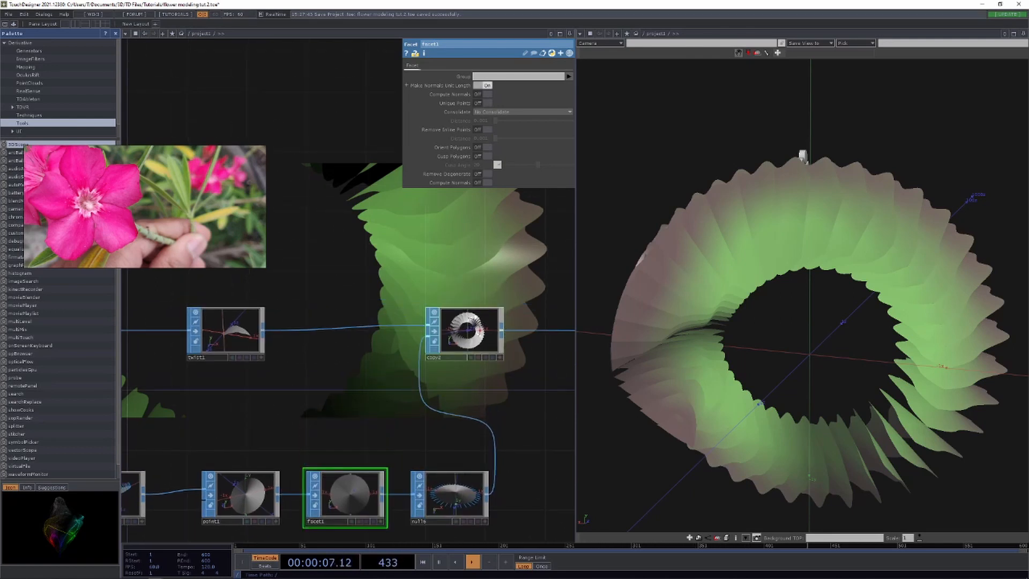
Reduce circle1's Divisions to 8 to lower the number of petal copies.
left_click_drag(348, 428, 502, 341)
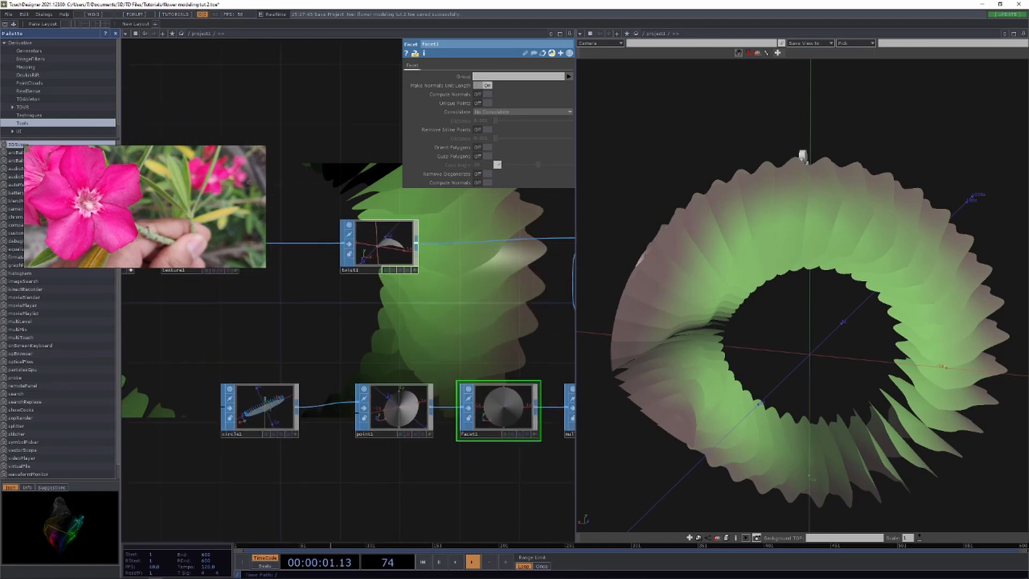
left_click(295, 433)
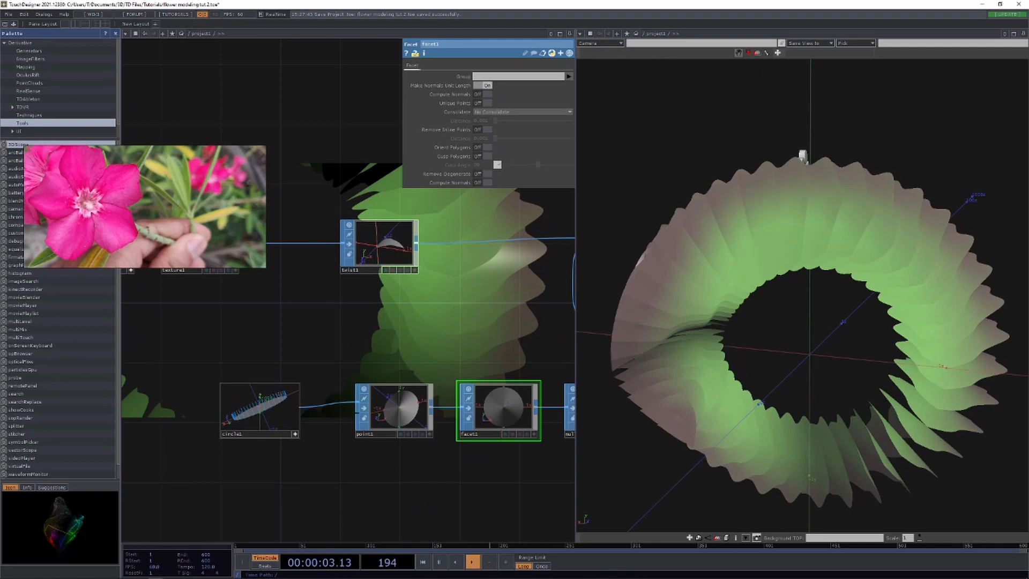
left_click(295, 434)
left_click(260, 407)
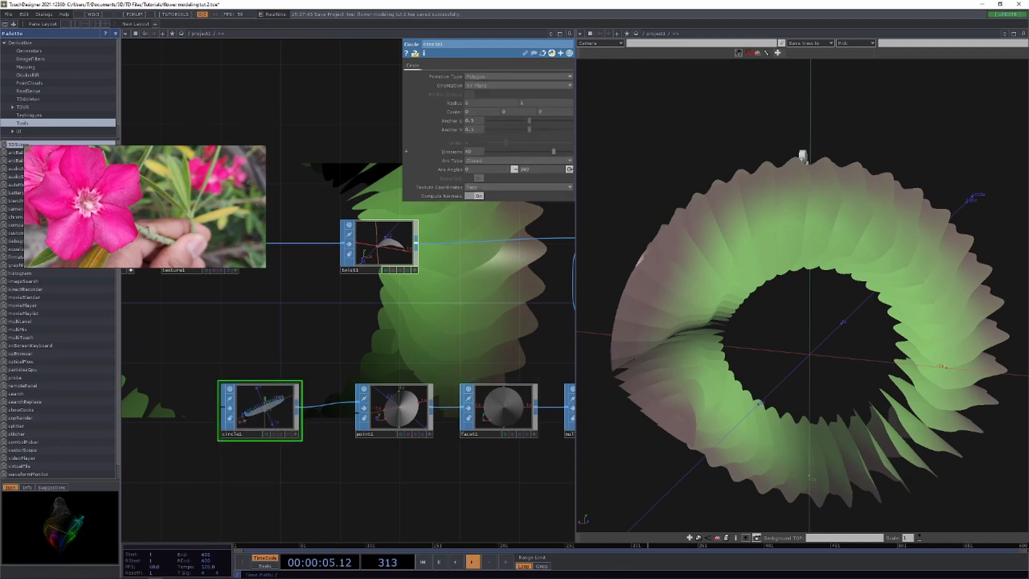
left_click_drag(553, 152, 490, 151)
left_click_drag(483, 332, 468, 296)
mouse_move(491, 152)
left_mouse_down()
mouse_move(510, 151)
mouse_move(498, 151)
left_mouse_up()
left_click_drag(386, 450, 222, 443)
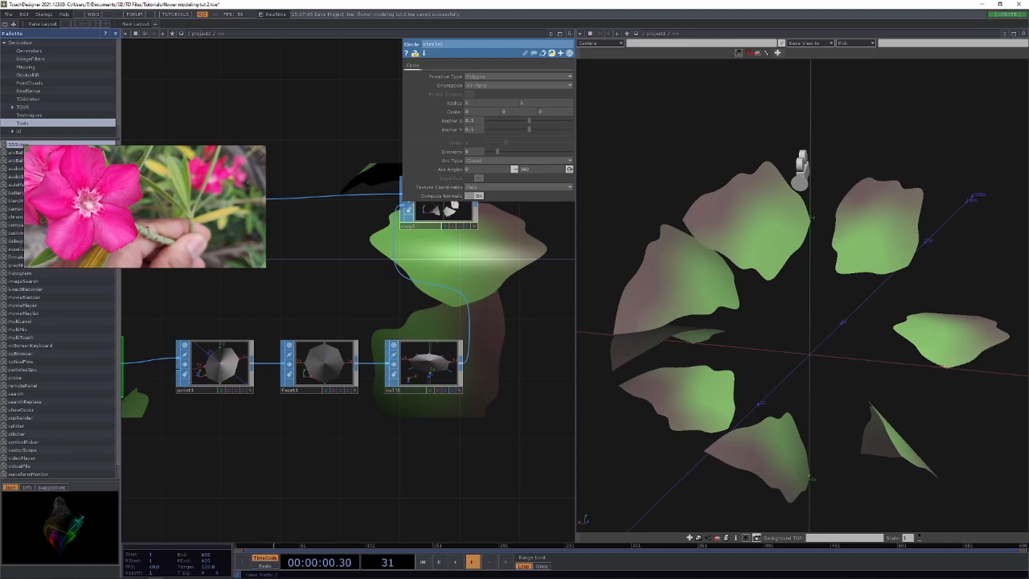
right_click(468, 329)
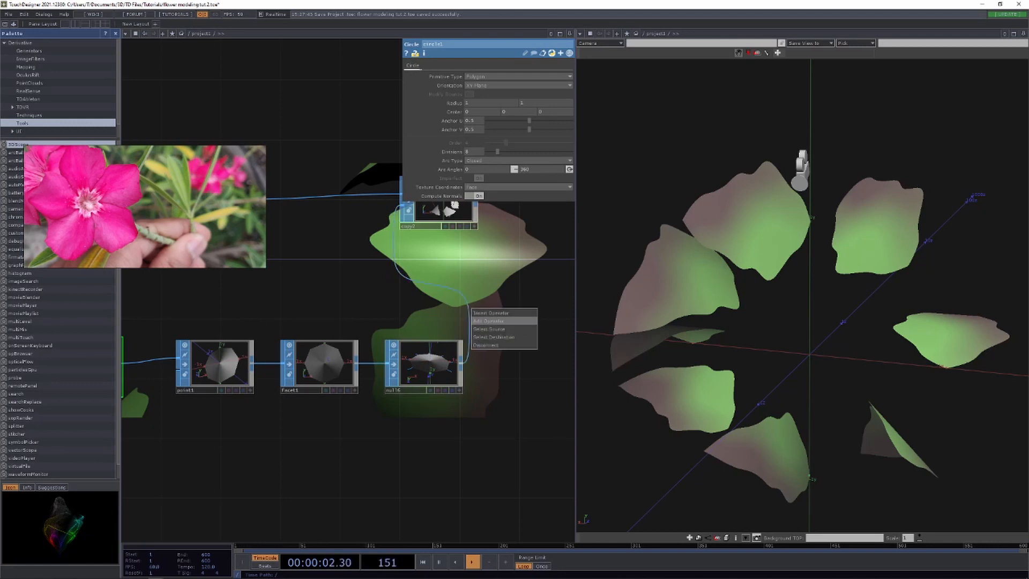
left_click(485, 313)
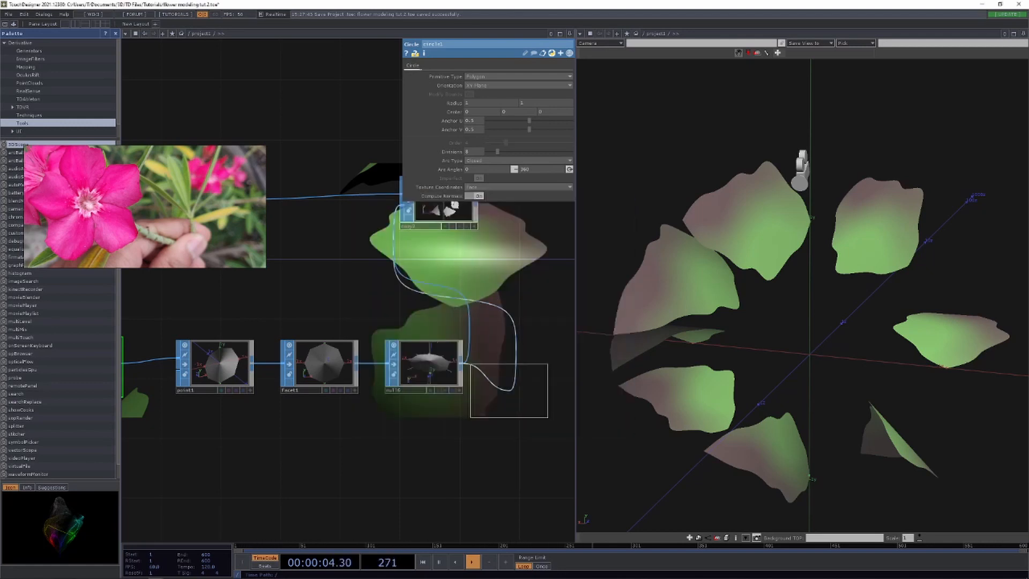
left_click(511, 407)
key("Escape")
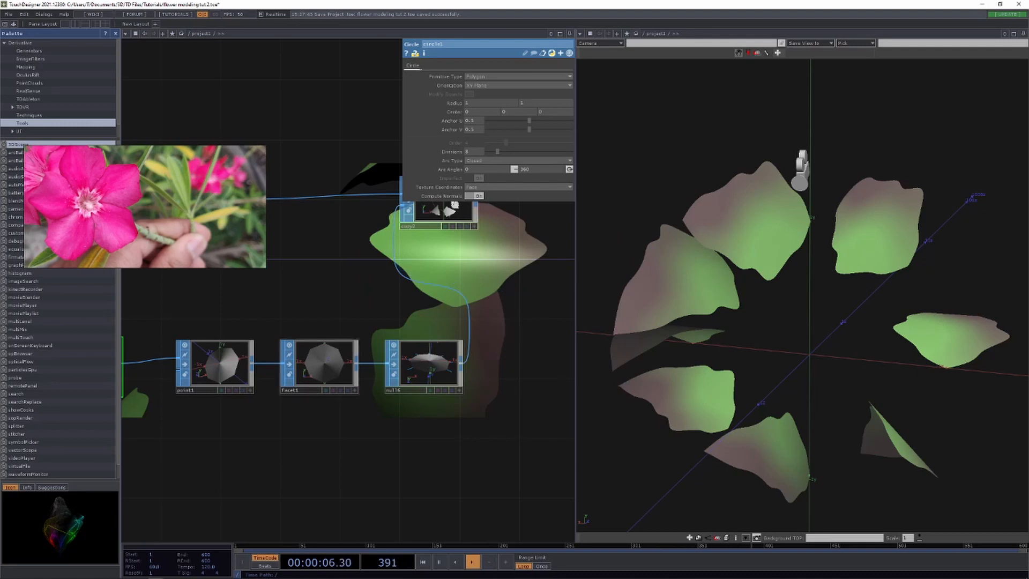
Make room before the Null and insert a Transform operator between facet1 and the Null.
left_click_drag(423, 363, 483, 364)
right_click(393, 363)
left_click(409, 355)
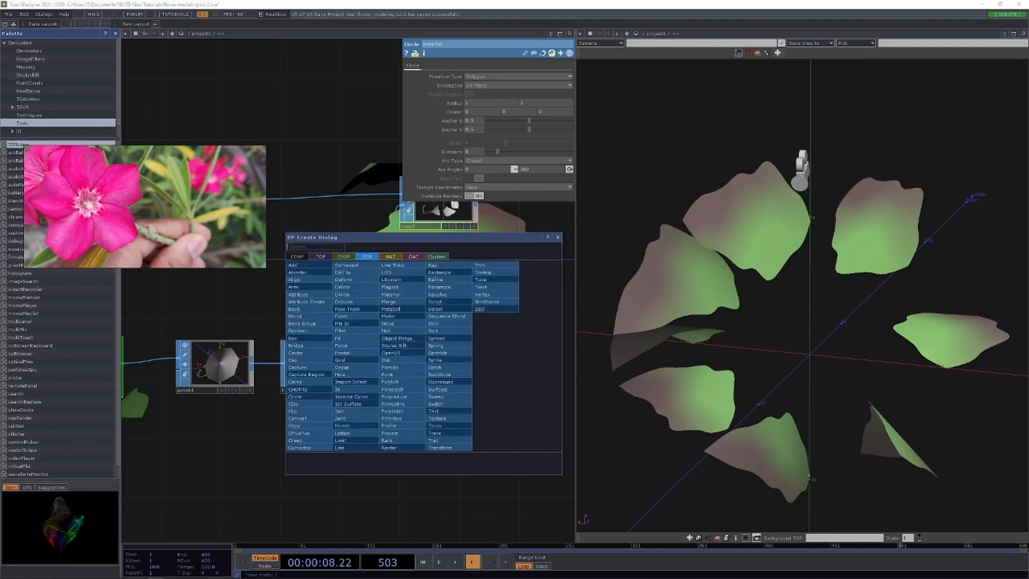
left_click(449, 448)
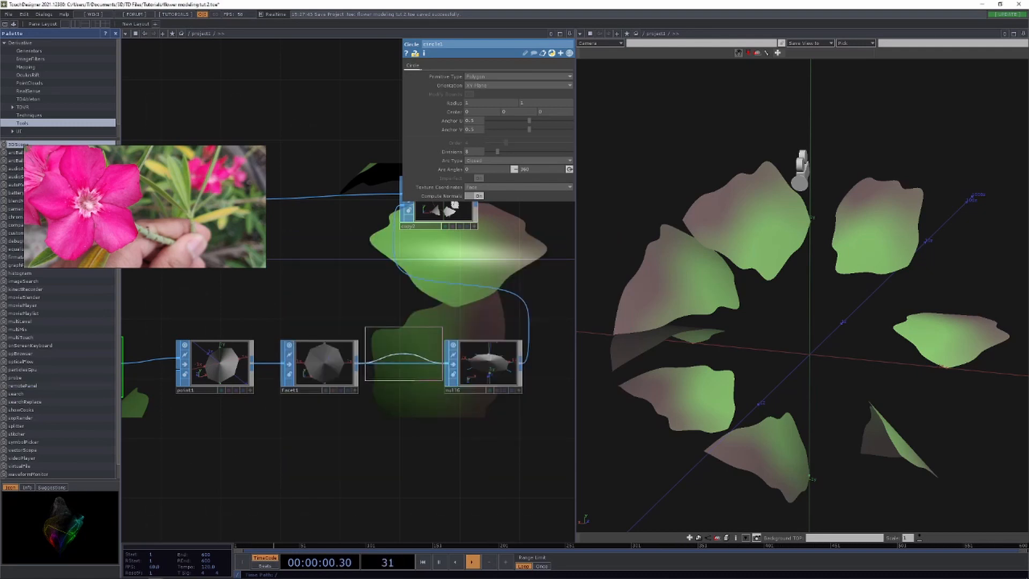
left_click(408, 364)
Set circle1's Orientation to ZX Plane and inspect the resulting shape in point1's viewer.
left_click_drag(300, 445, 438, 426)
left_click(219, 346)
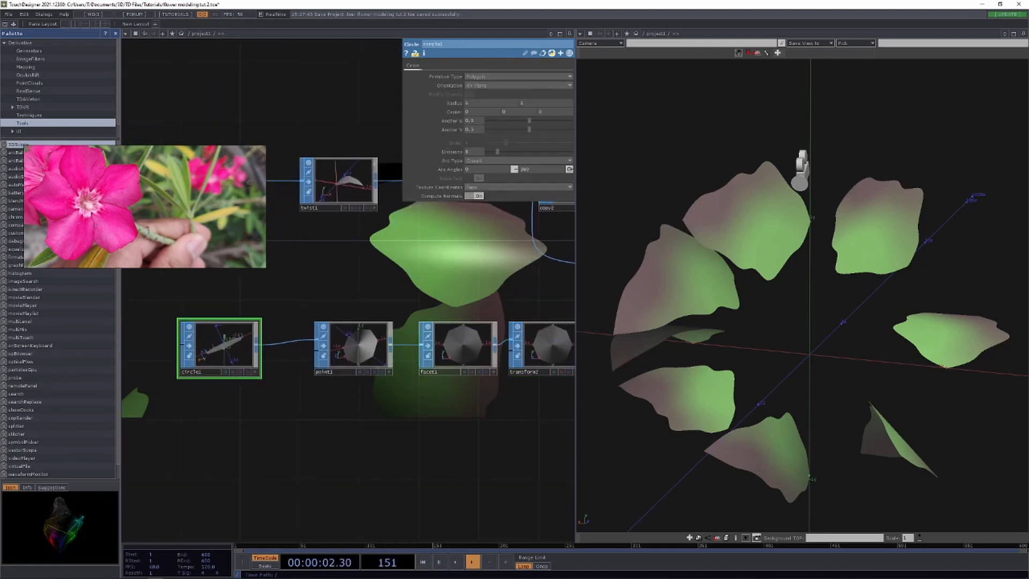
left_click(477, 86)
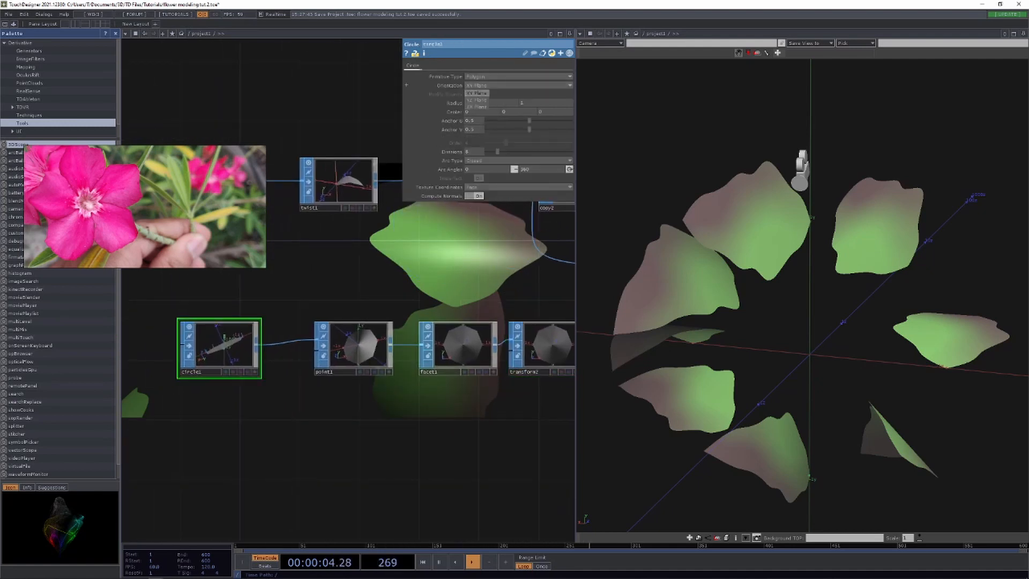
left_click(476, 107)
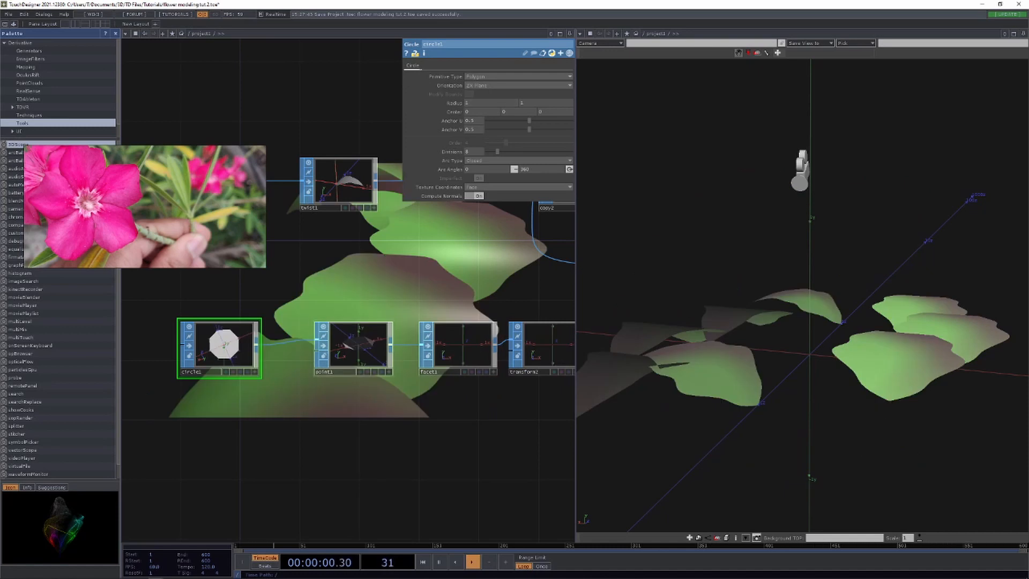
scroll(357, 353, "up", 5)
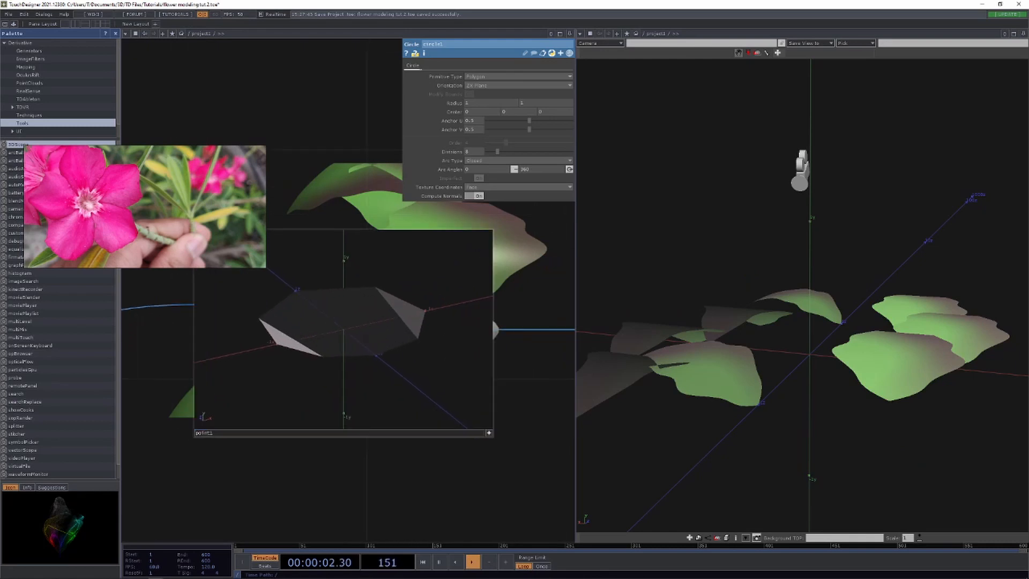
left_click_drag(343, 329, 303, 328)
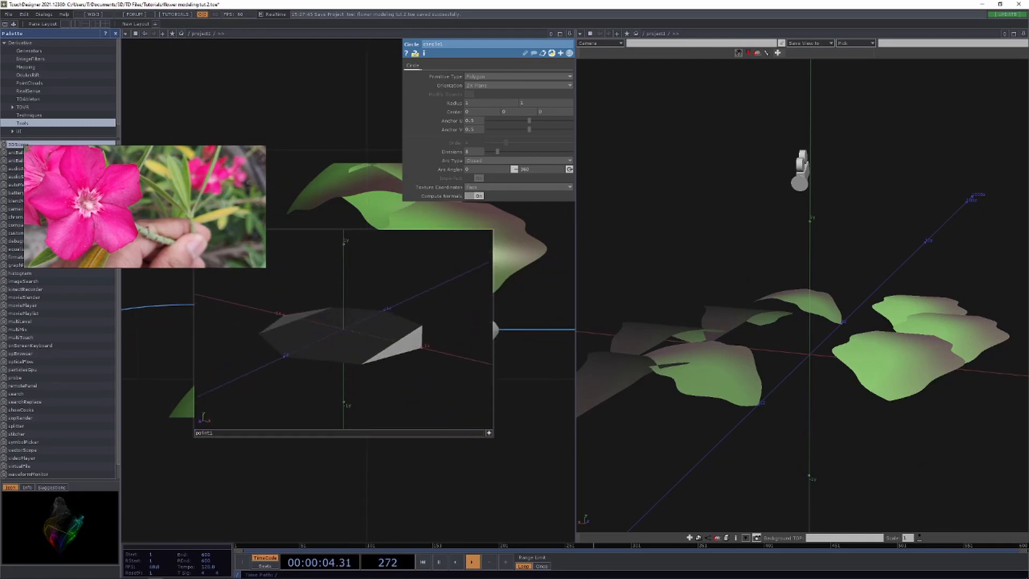
scroll(263, 405, "down", 5)
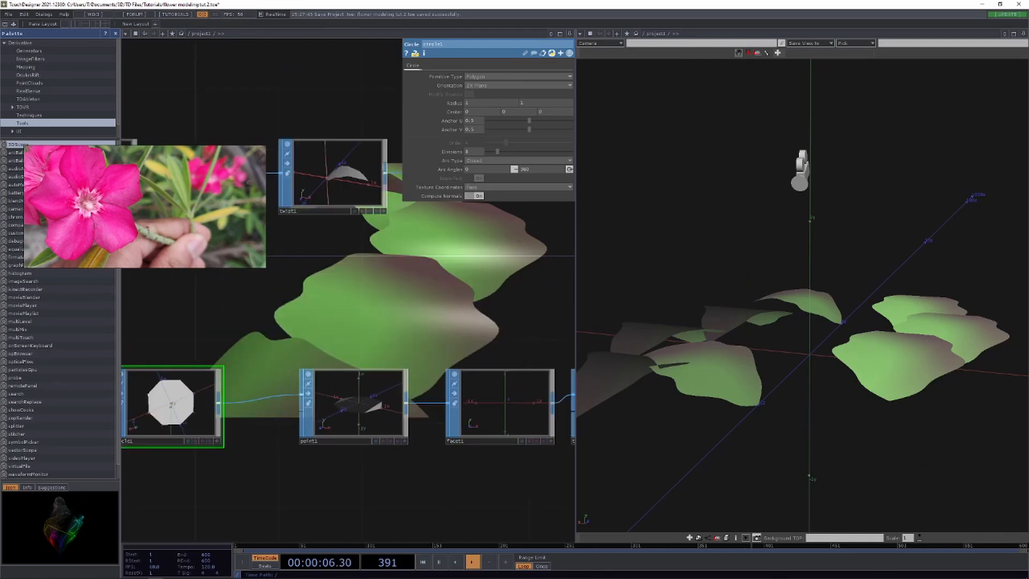
Set circle1's Orientation to XY Plane.
left_click_drag(268, 456, 395, 463)
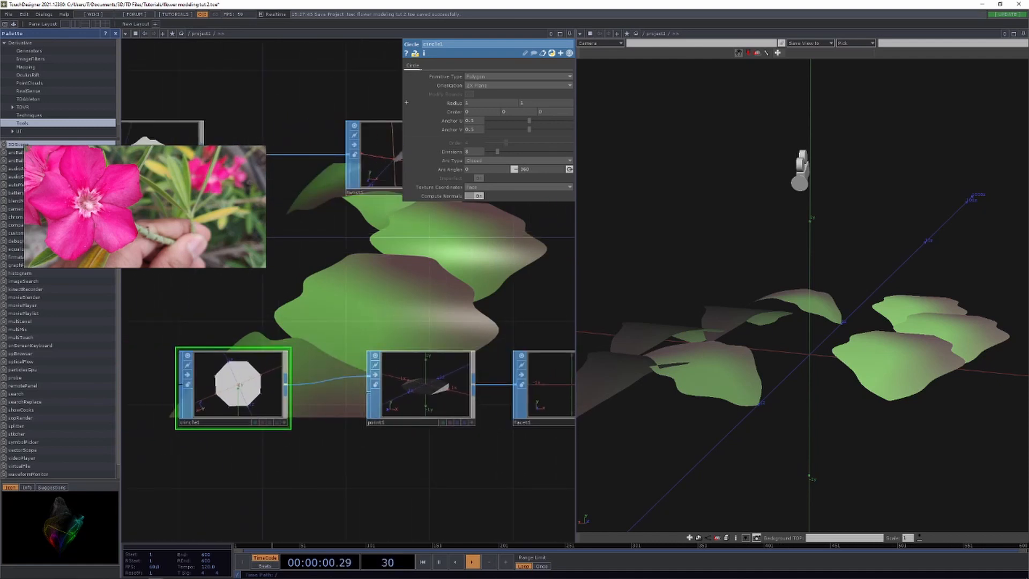
left_click(421, 386)
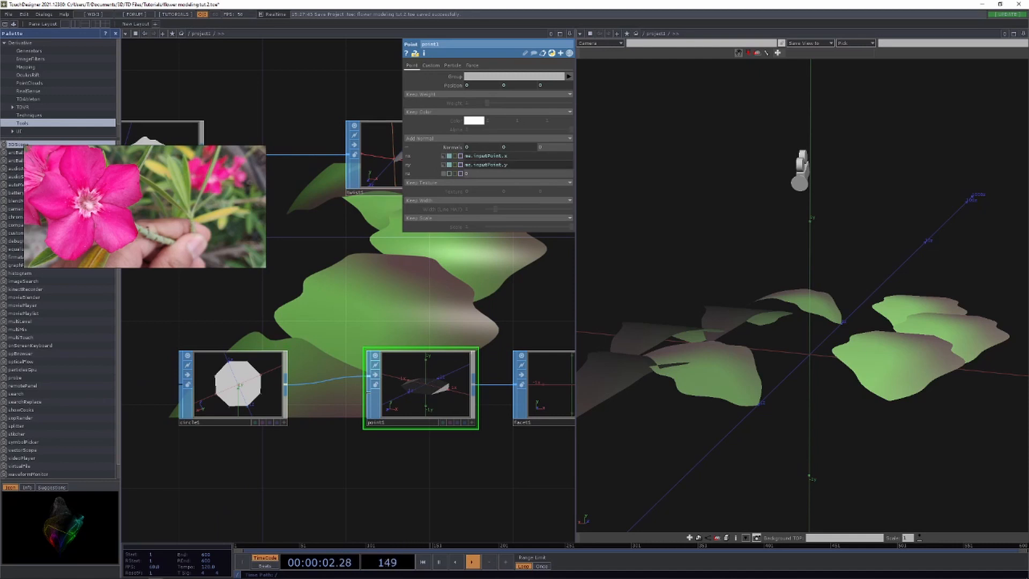
left_click(238, 383)
left_click(518, 85)
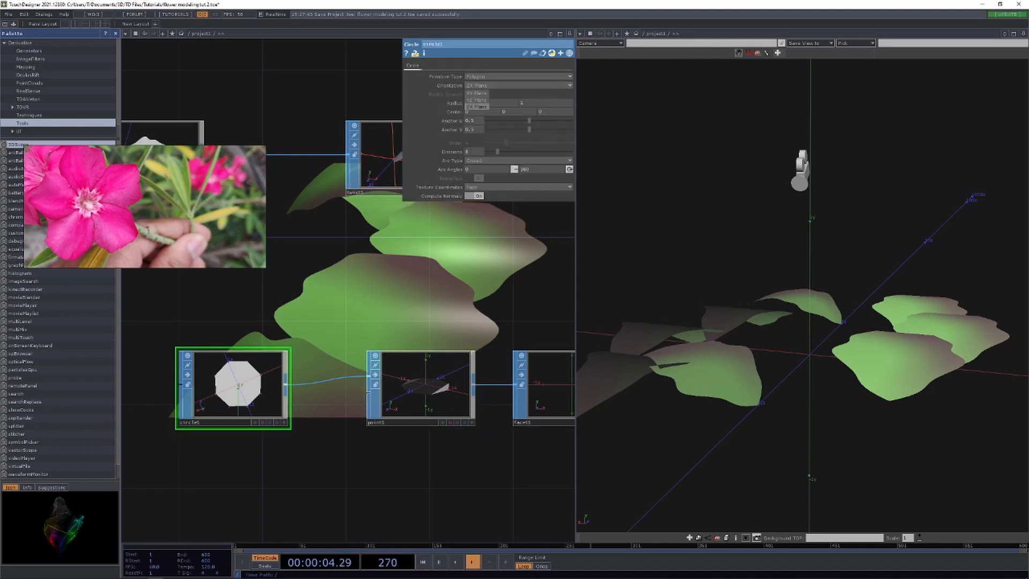
left_click(477, 93)
Rotate the Transform operator after facet1 by 90 degrees around X to lay the petal ring flat.
left_click_drag(343, 482, 252, 453)
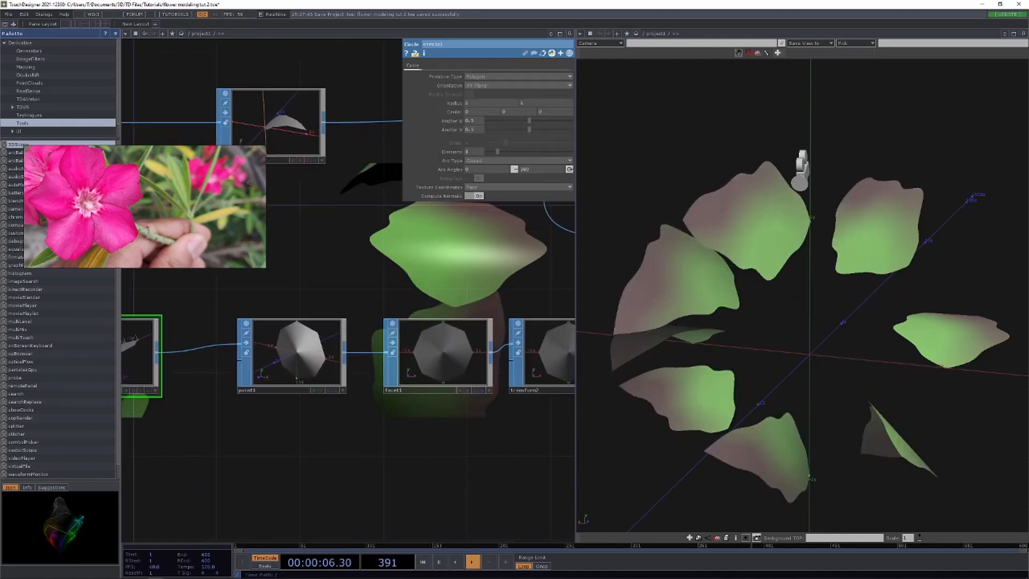
left_click_drag(482, 461, 163, 475)
left_click(244, 375)
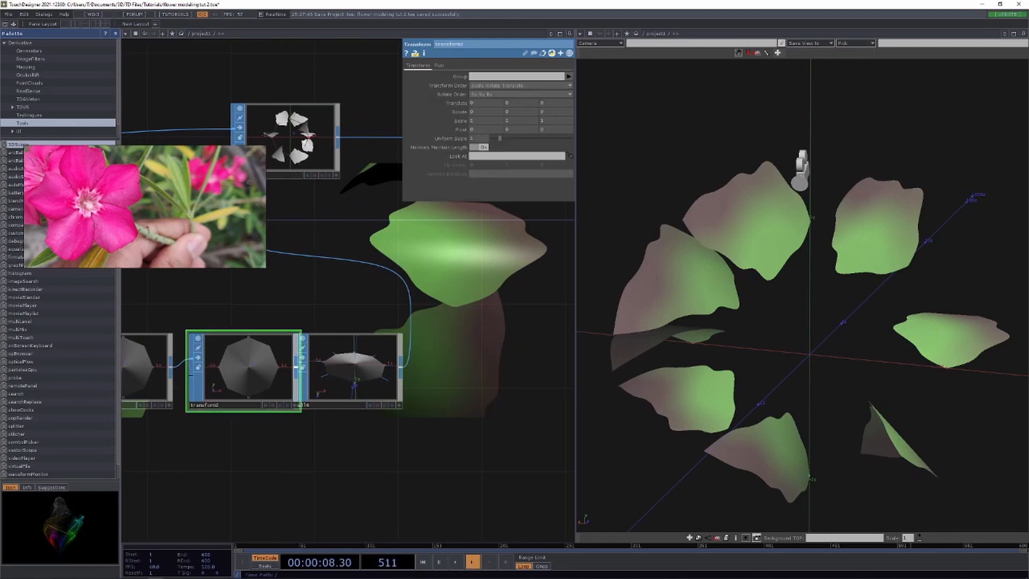
middle_click_drag(485, 112, 486, 100)
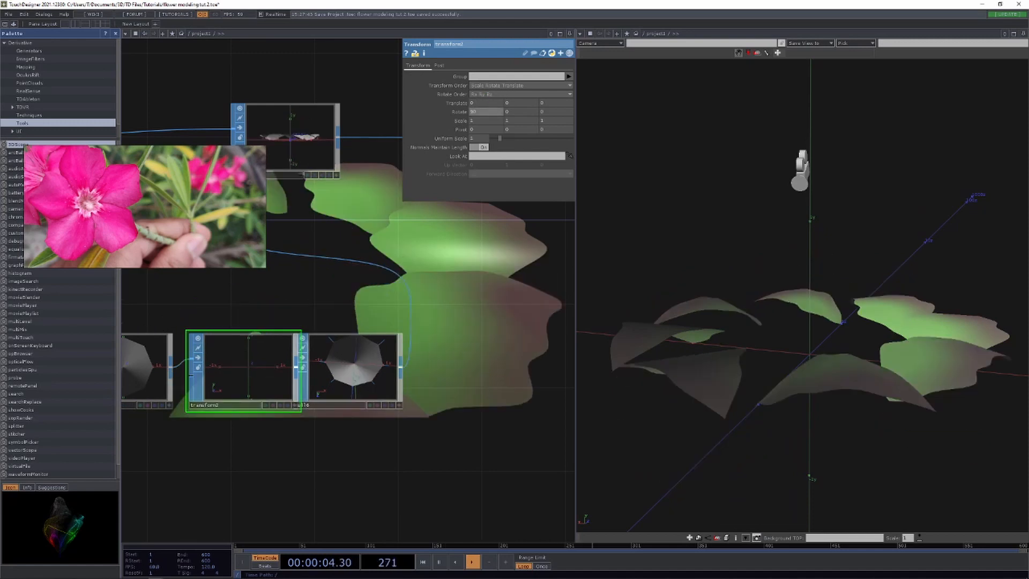
Insert a Transform operator between twist1 and the Copy operator and set its Y rotation to -90 degrees.
scroll(361, 433, "down", 2)
left_click_drag(802, 252, 802, 301)
left_click_drag(301, 300, 551, 410)
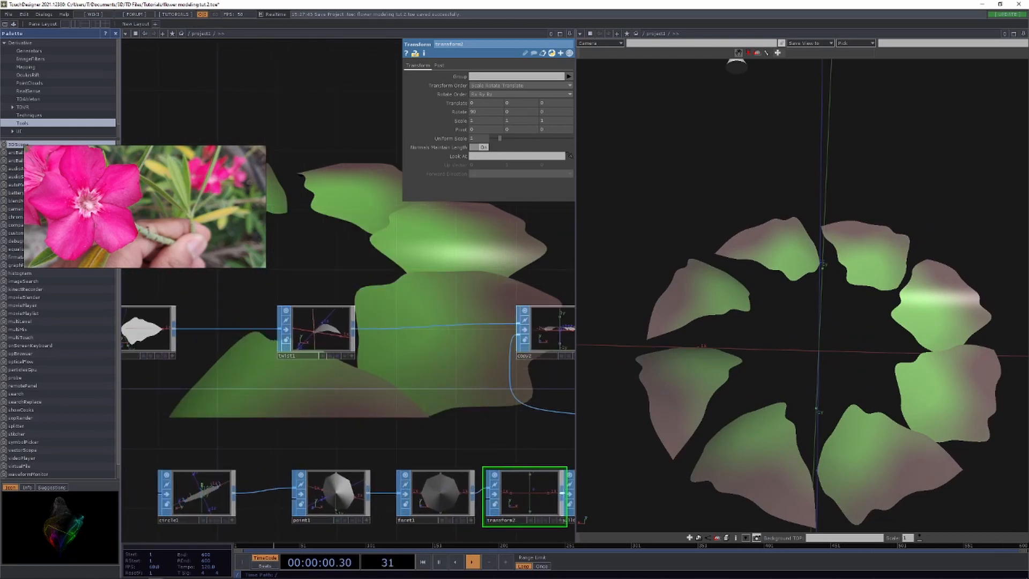
key("Tab")
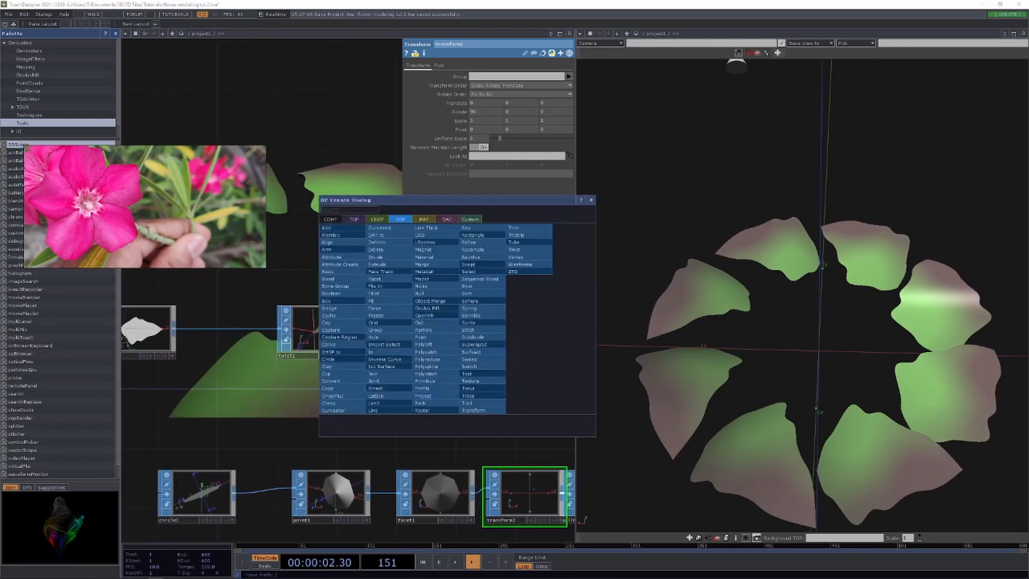
left_click(473, 410)
left_click(451, 332)
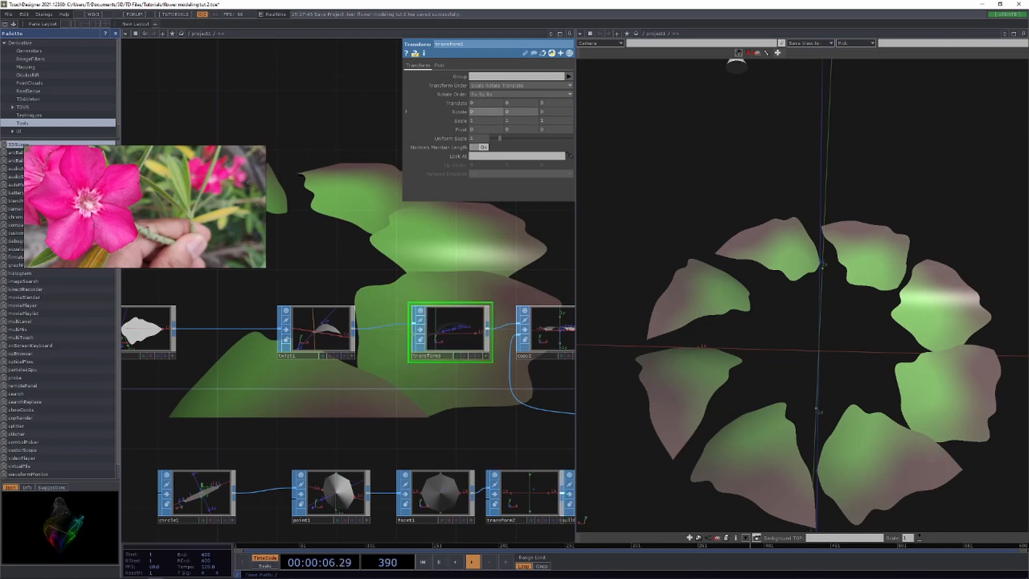
mouse_move(507, 111)
middle_mouse_down()
mouse_move(518, 98)
mouse_move(503, 99)
mouse_move(515, 111)
middle_mouse_up()
Reduce both of circle1's Radius values to about 0.44 to pull the petals closer together.
left_click_drag(322, 418, 314, 384)
left_click(189, 460)
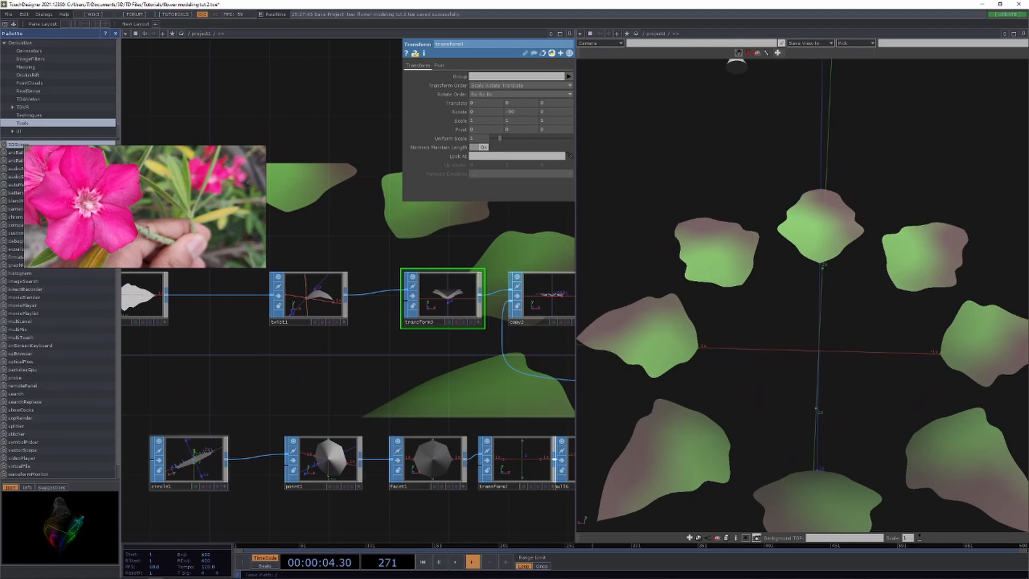
mouse_move(454, 102)
middle_mouse_down()
mouse_move(429, 94)
mouse_move(453, 90)
middle_mouse_up()
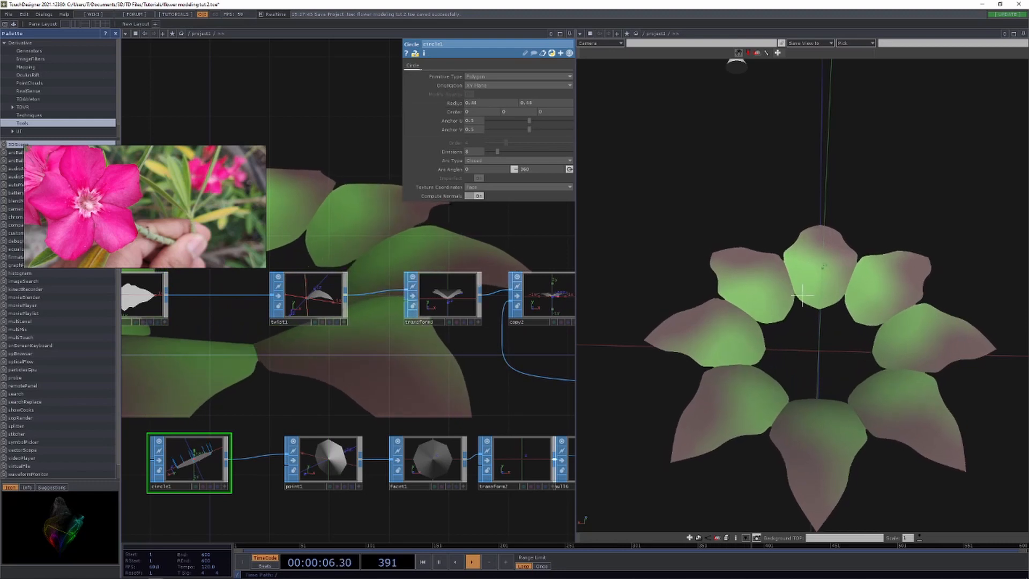
Examine the petal ring from several angles and review the operator network that produces it.
left_click_drag(803, 295, 802, 343)
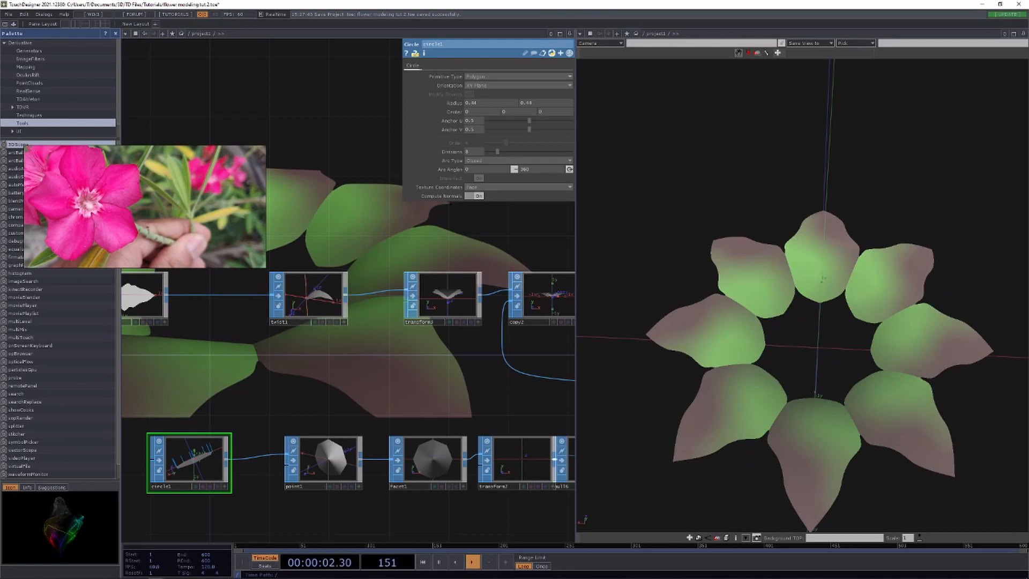
left_click_drag(803, 343, 802, 293)
left_click_drag(847, 242, 776, 264)
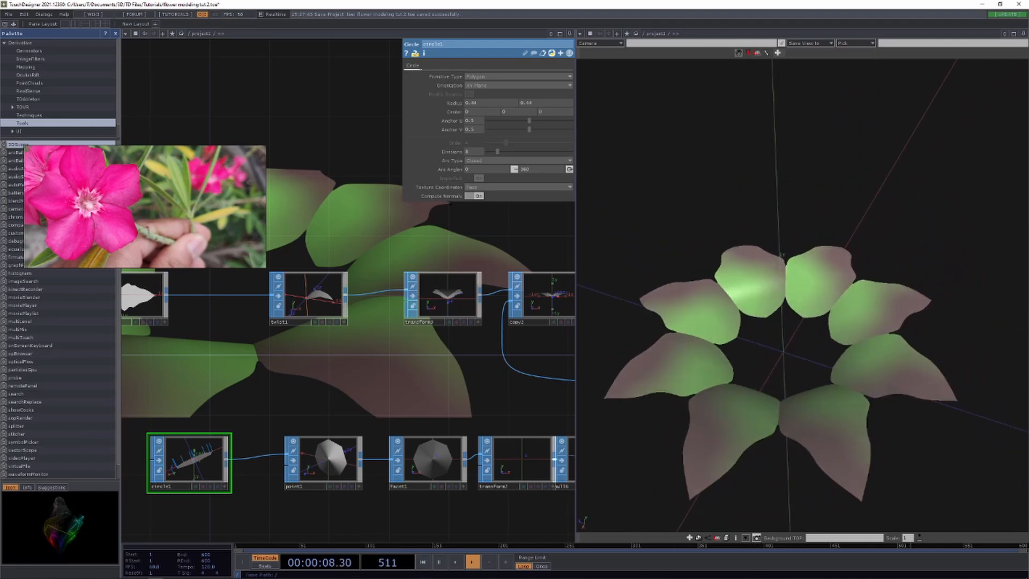
left_click_drag(450, 375, 277, 348)
scroll(557, 362, "down", 3)
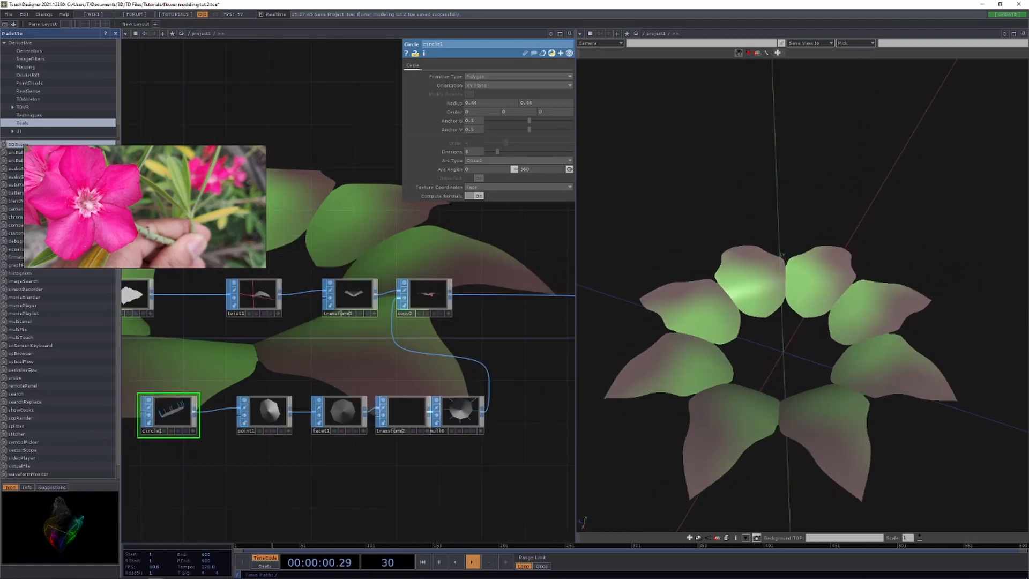
left_click_drag(732, 321, 797, 278)
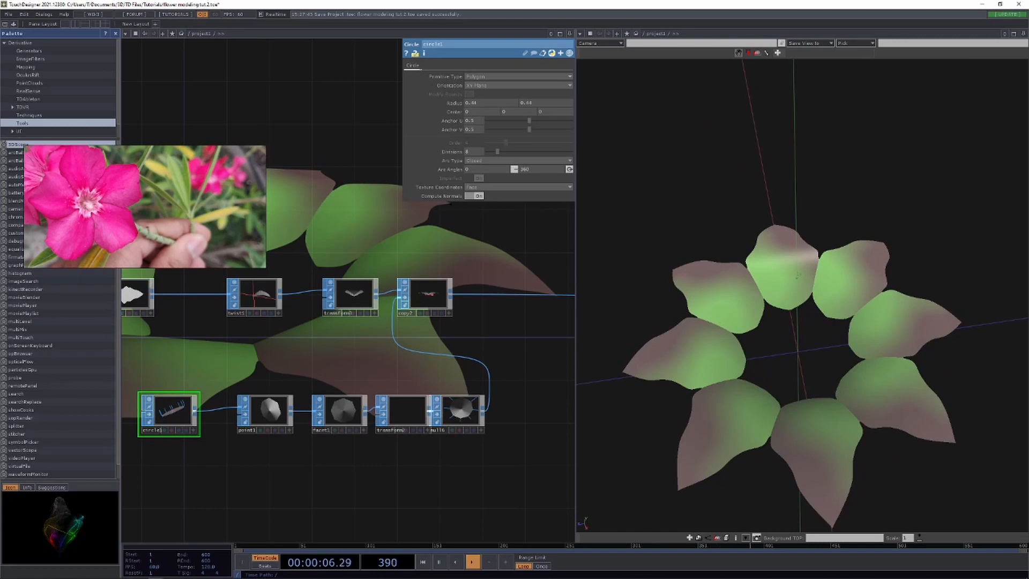
left_click_drag(504, 358, 407, 401)
scroll(447, 354, "down", 3)
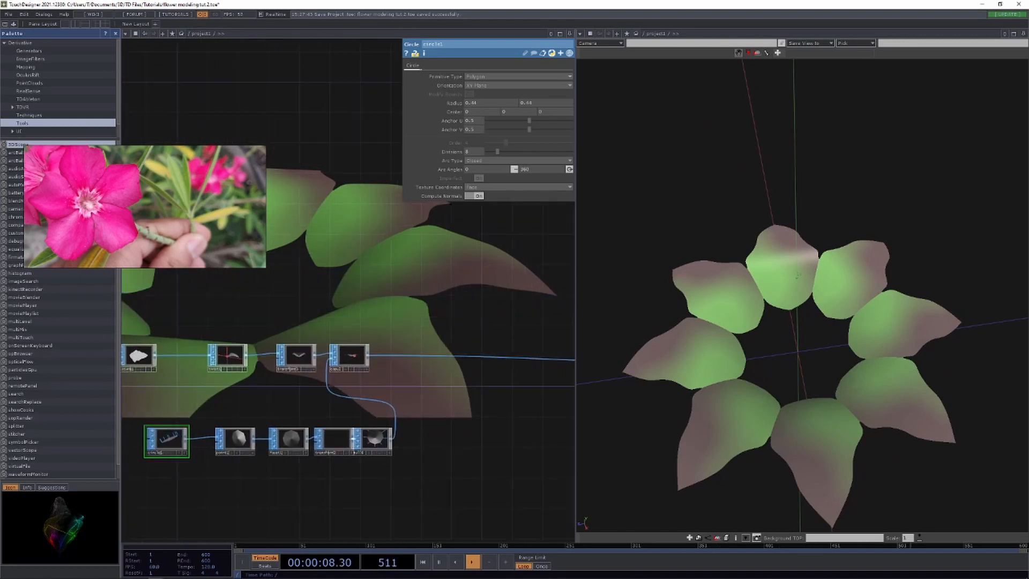
Move the Copy operator farther from the petal's Transform to make room in the network.
scroll(447, 367, "up", 3)
left_click_drag(446, 367, 504, 388)
left_click_drag(313, 368, 479, 383)
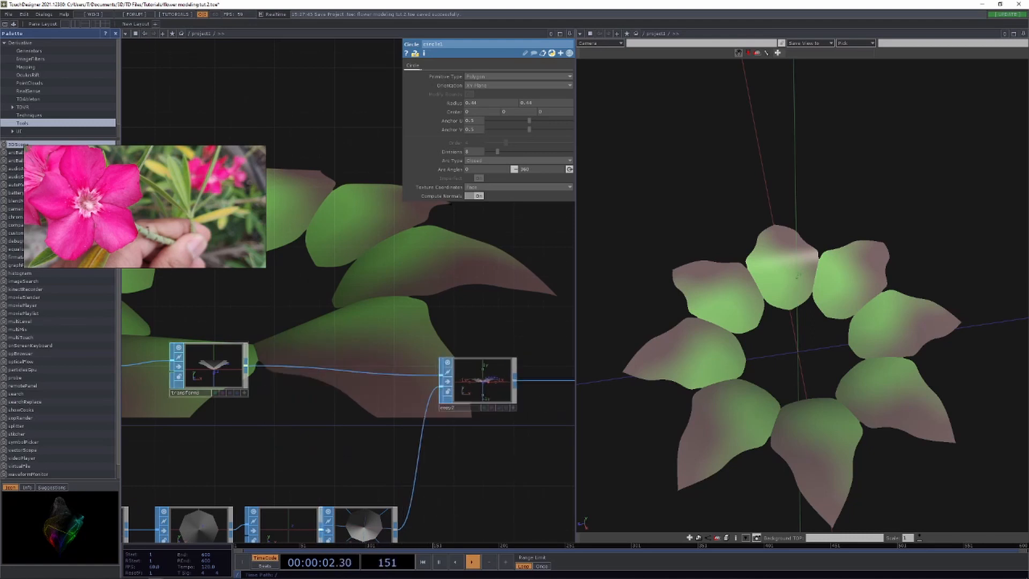
Add a Geometry component wired from the output of the petal's Transform and place it above the chain.
left_click(246, 366)
key("Tab")
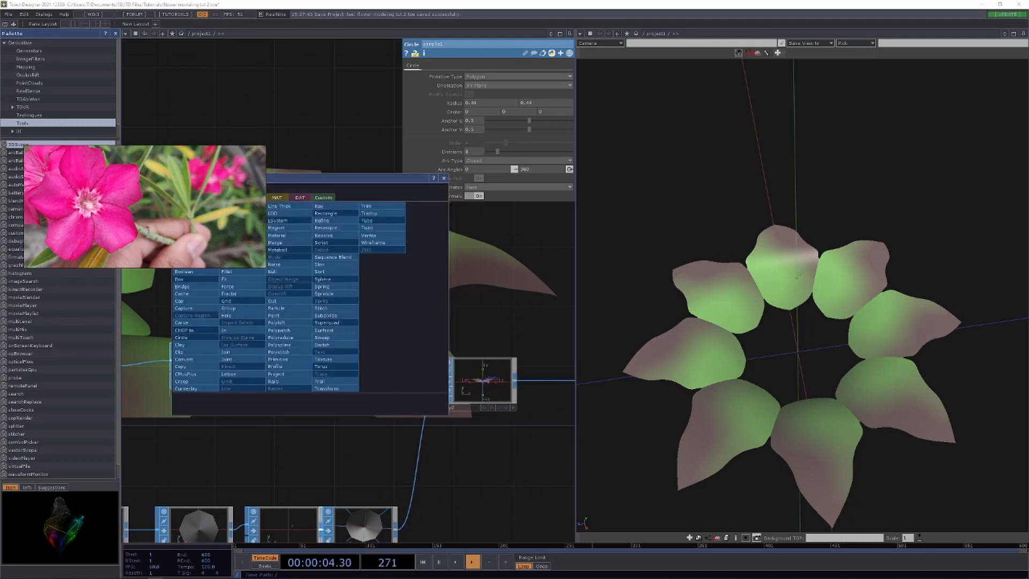
key("Escape")
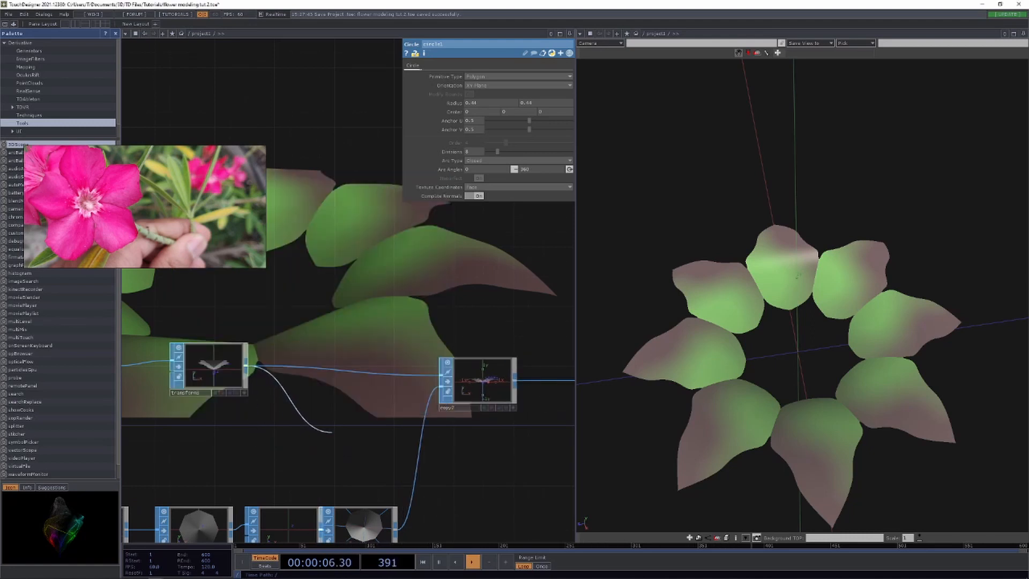
key("Tab")
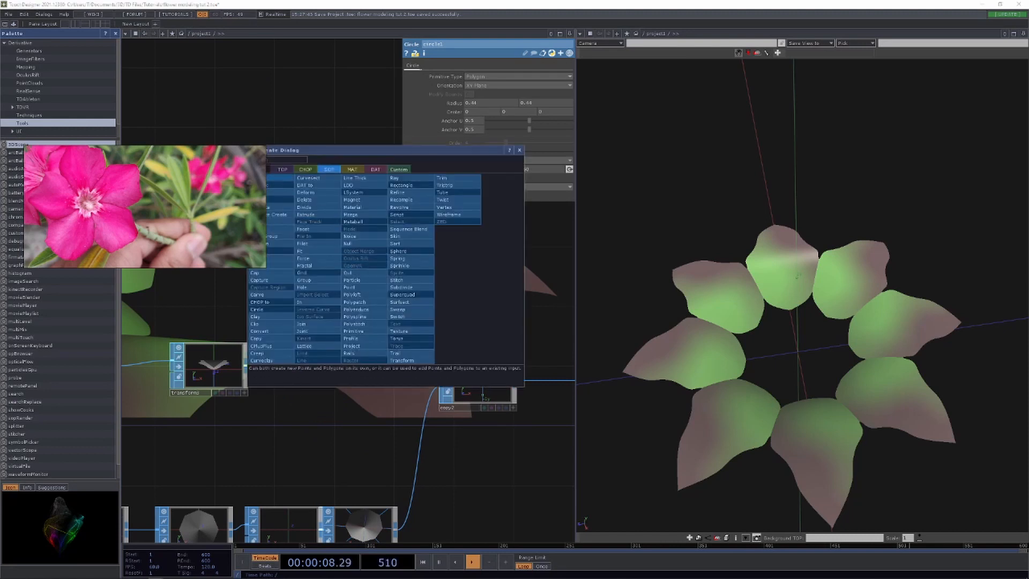
left_click(260, 169)
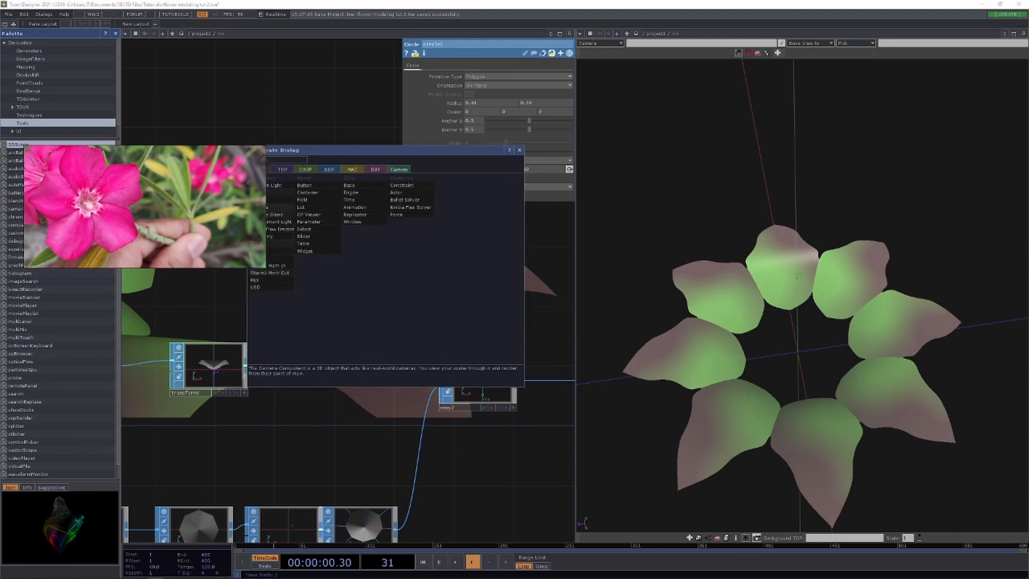
left_click(260, 236)
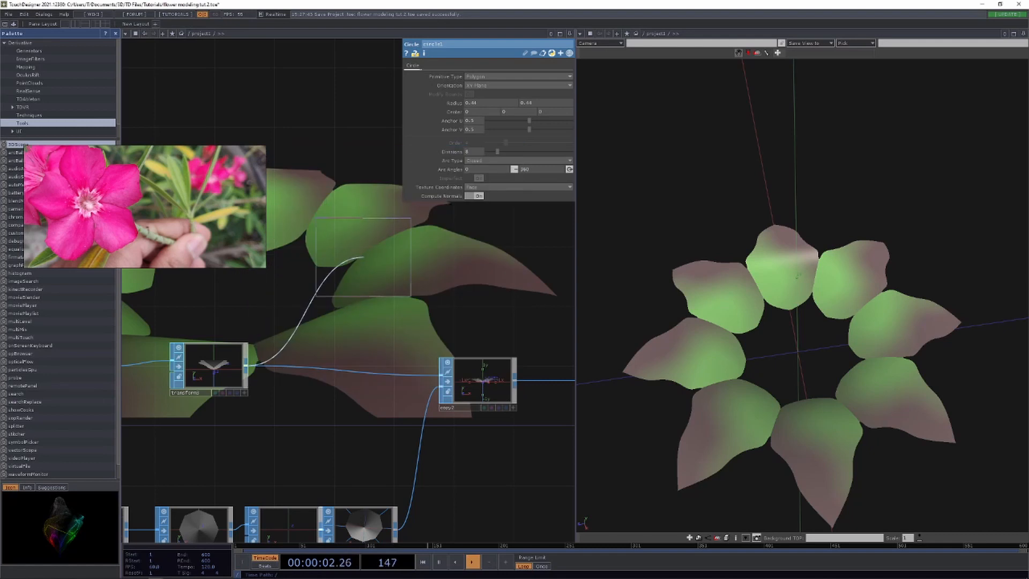
left_click(358, 252)
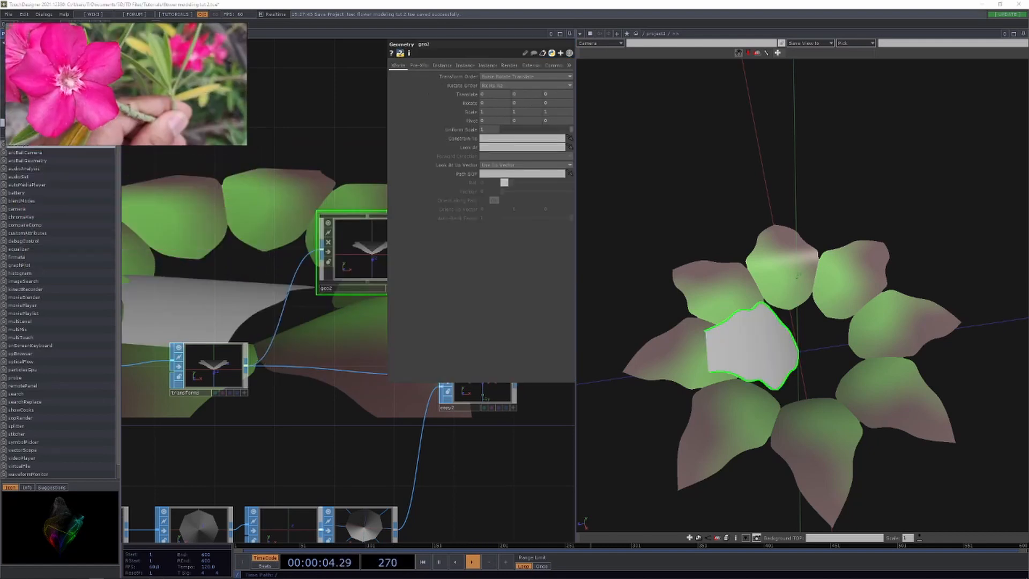
Turn on Instancing for the new Geometry component.
left_click_drag(343, 455, 240, 470)
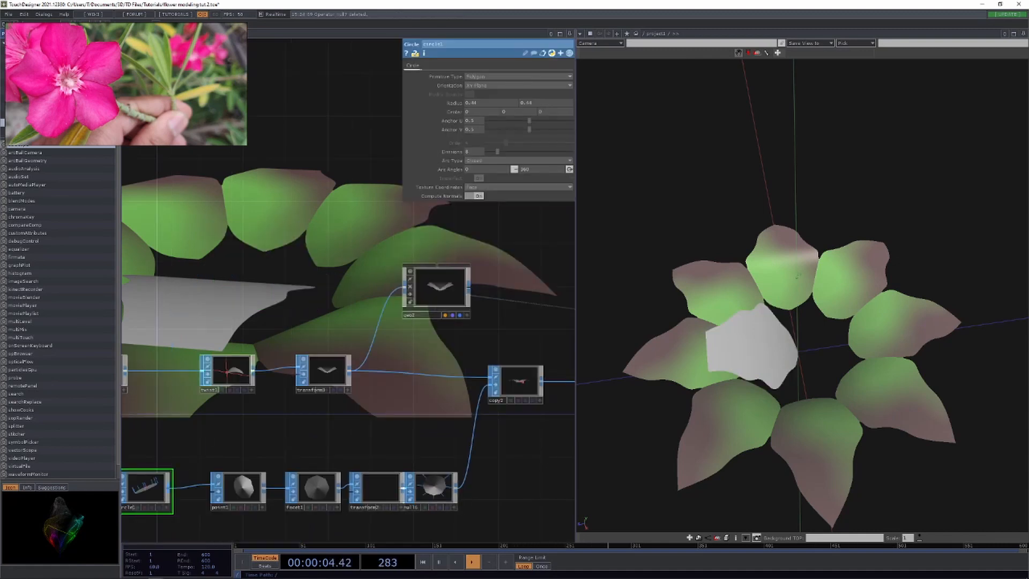
left_click(437, 290)
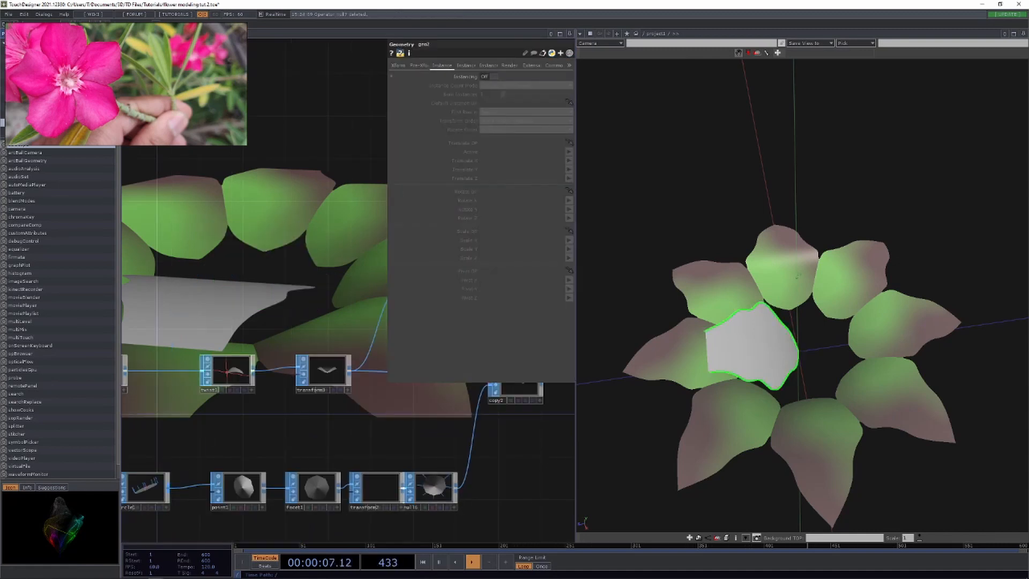
left_click(490, 76)
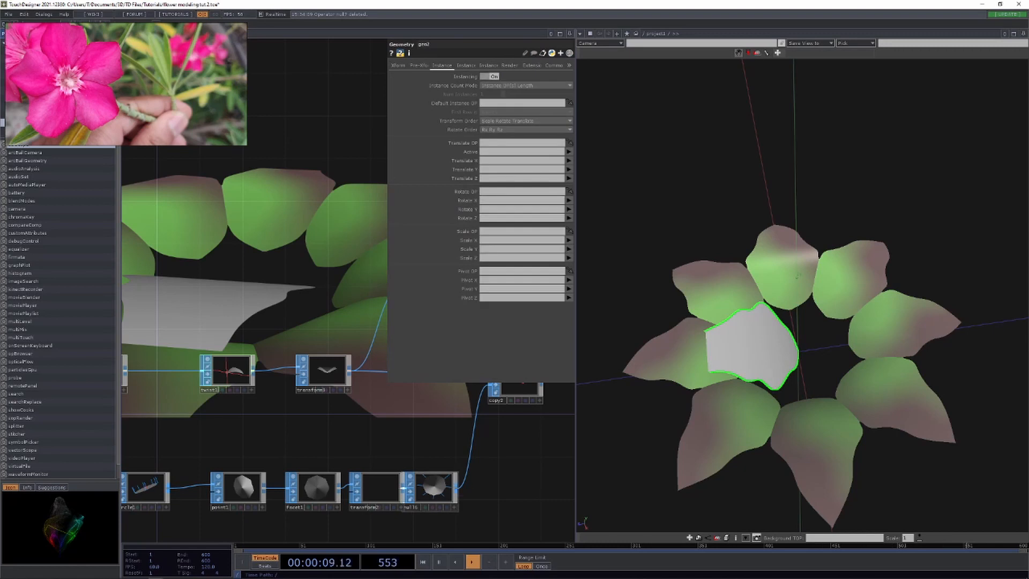
Add a SOP to CHOP fed by the Null at the end of the circle chain and place it beside that Null.
left_click(456, 488)
key("Tab")
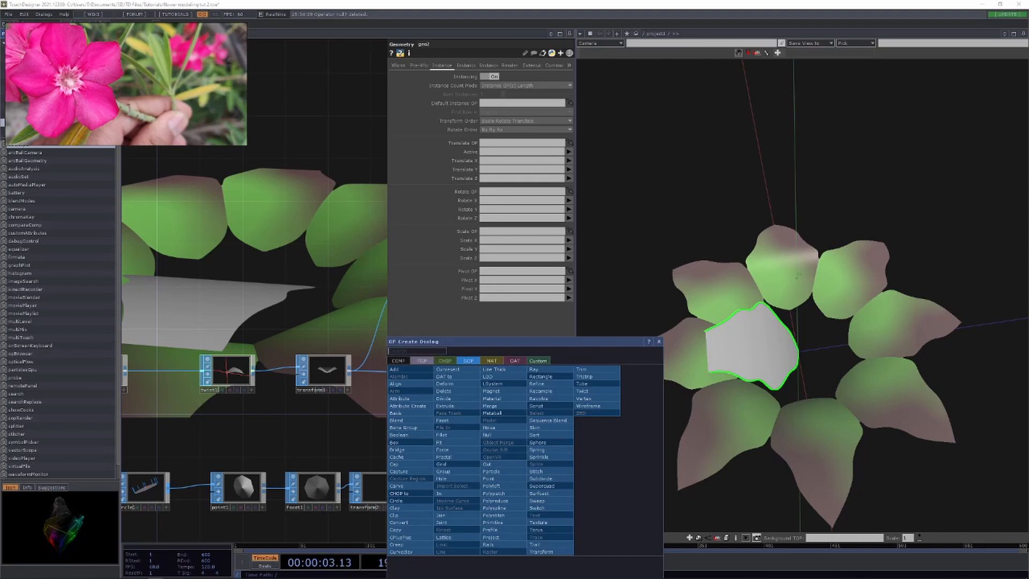
left_click(445, 361)
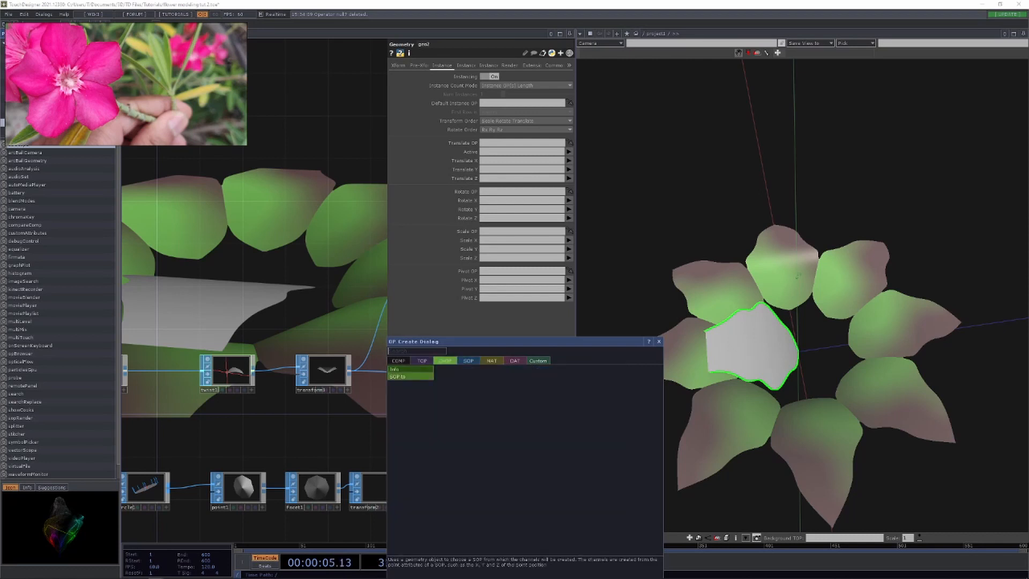
left_click(410, 376)
left_click(516, 492)
left_click_drag(509, 440, 427, 441)
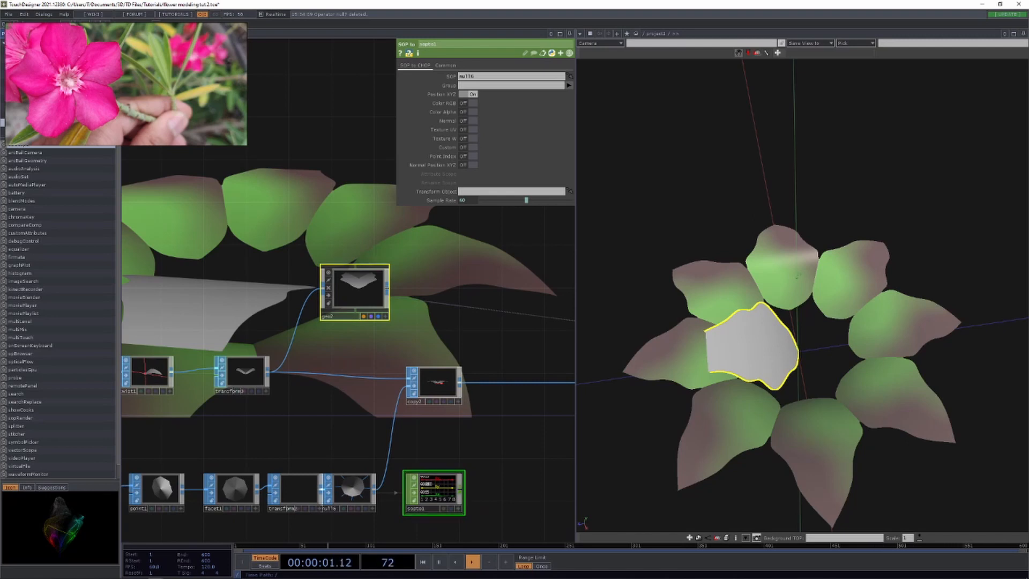
Try outputting the Normal channels from the SOP to CHOP.
left_click(355, 292)
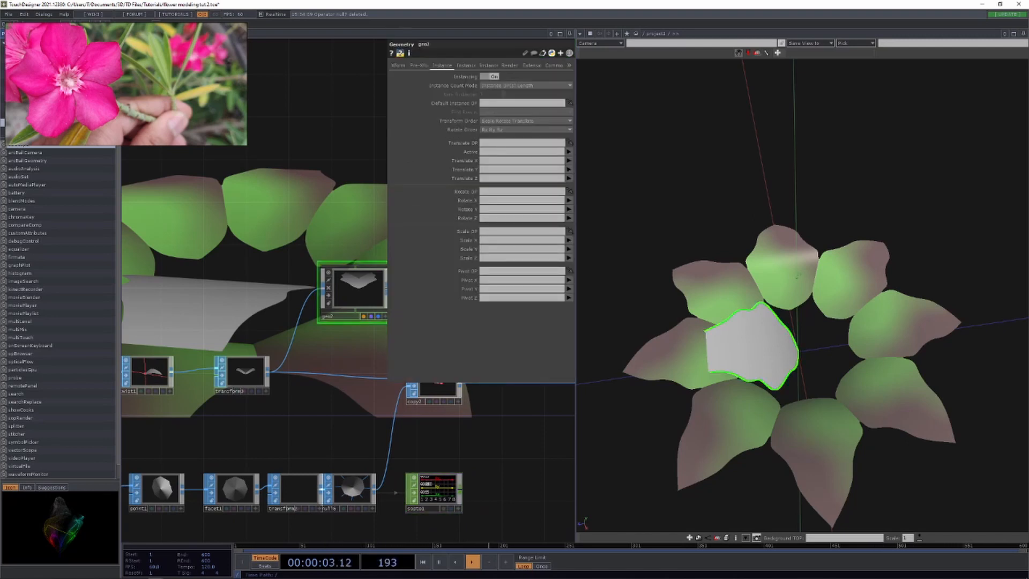
left_click(436, 489)
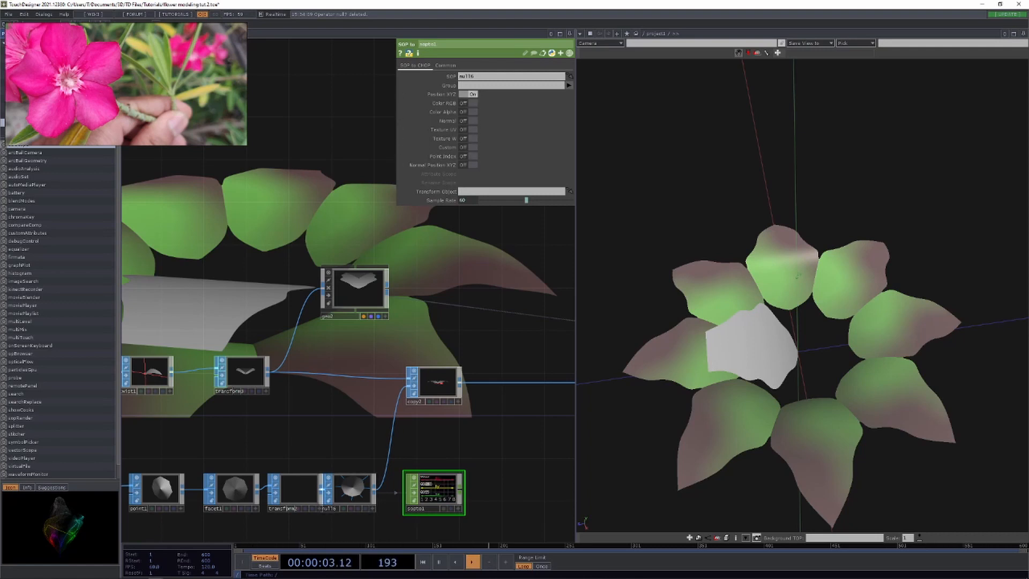
left_click(472, 121)
left_click(472, 121)
Assign sopto1 as the Geometry component's Default Instance OP.
left_click(356, 288)
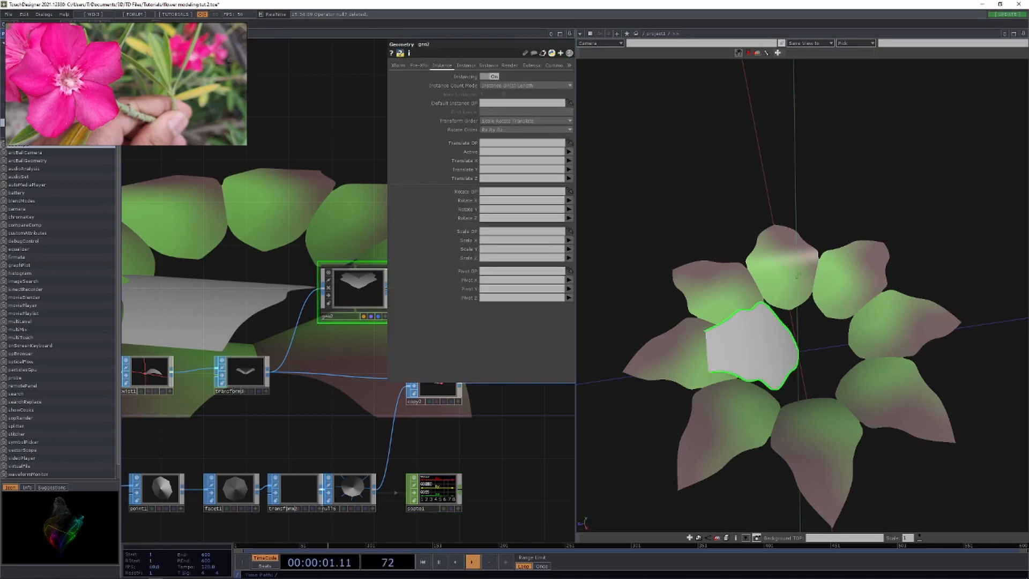
left_click_drag(391, 450, 391, 460)
left_click_drag(433, 497, 523, 102)
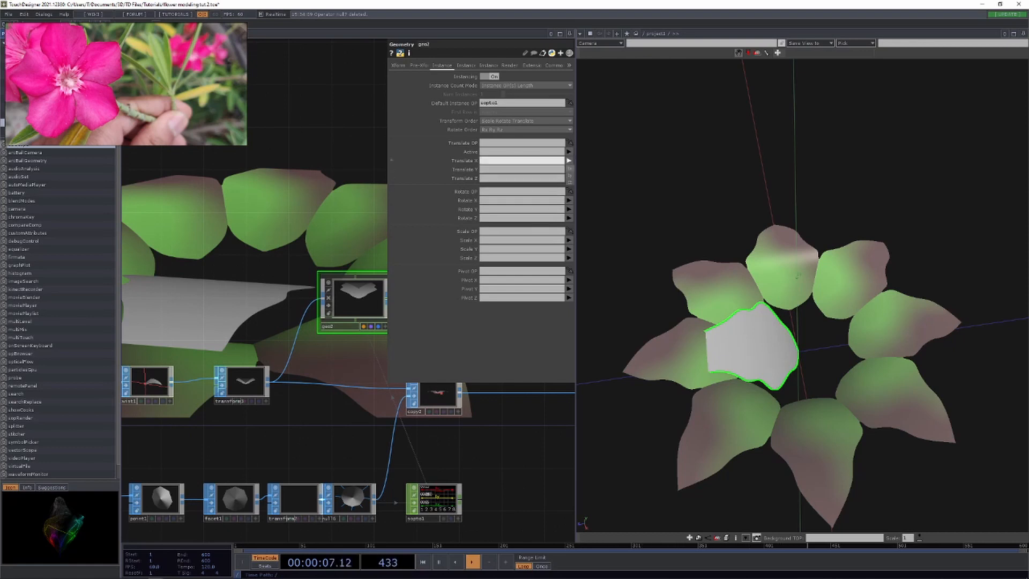
Set the Geometry component's instance Translate X, Y and Z to the tx, ty and tz channels.
type("tx")
key("Return")
left_click(568, 169)
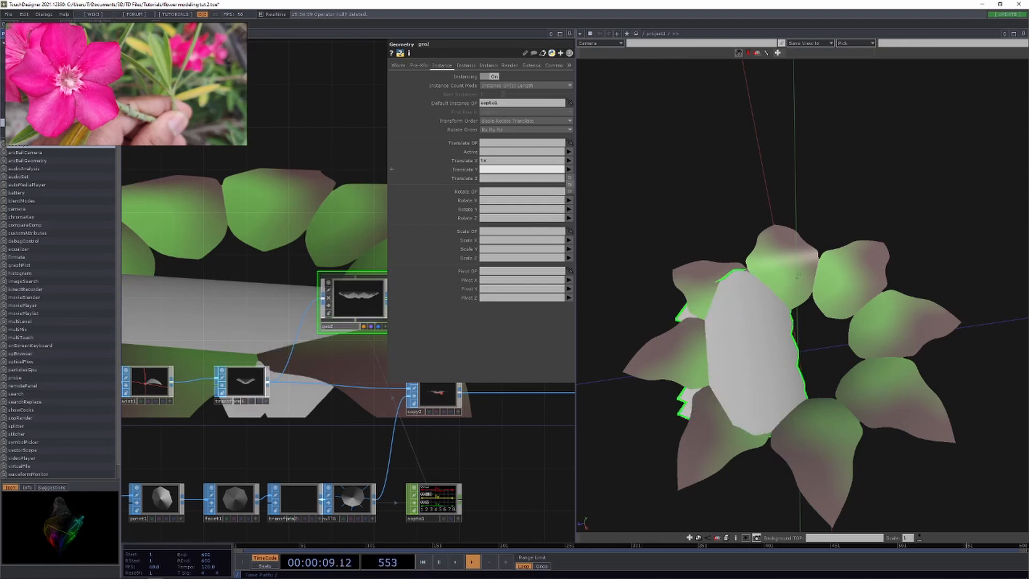
left_click(569, 178)
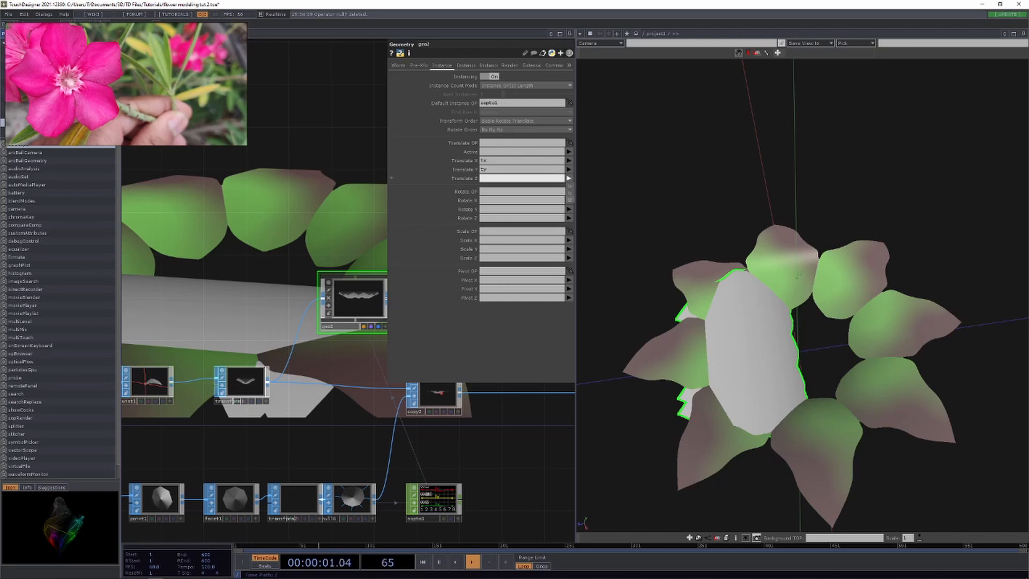
left_click(569, 199)
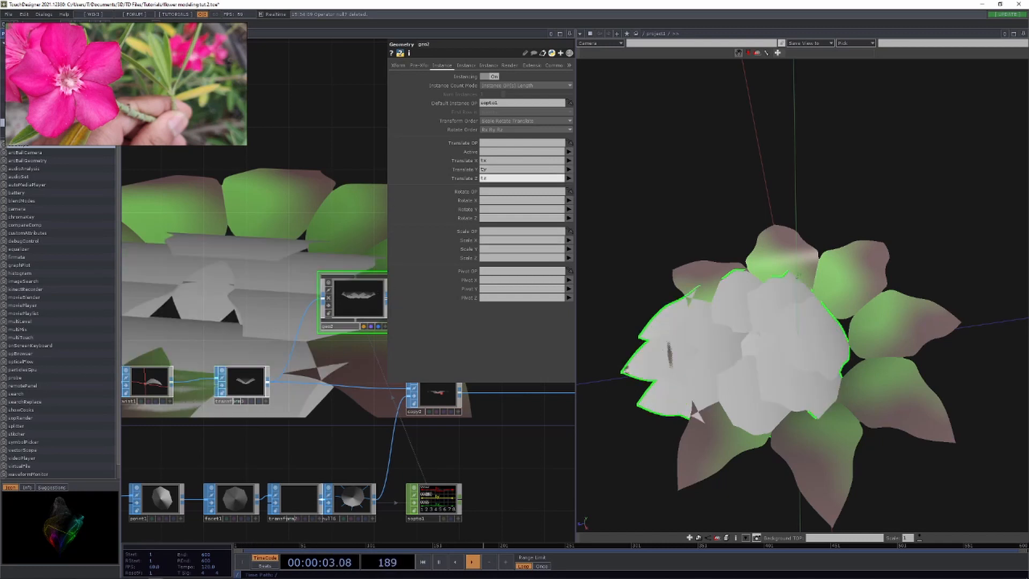
Set the Geometry component's Rotate to Vector X, Y and Z to tx, ty and tz.
mouse_move(391, 397)
left_mouse_down()
mouse_move(522, 377)
mouse_move(506, 401)
mouse_move(389, 411)
left_mouse_up()
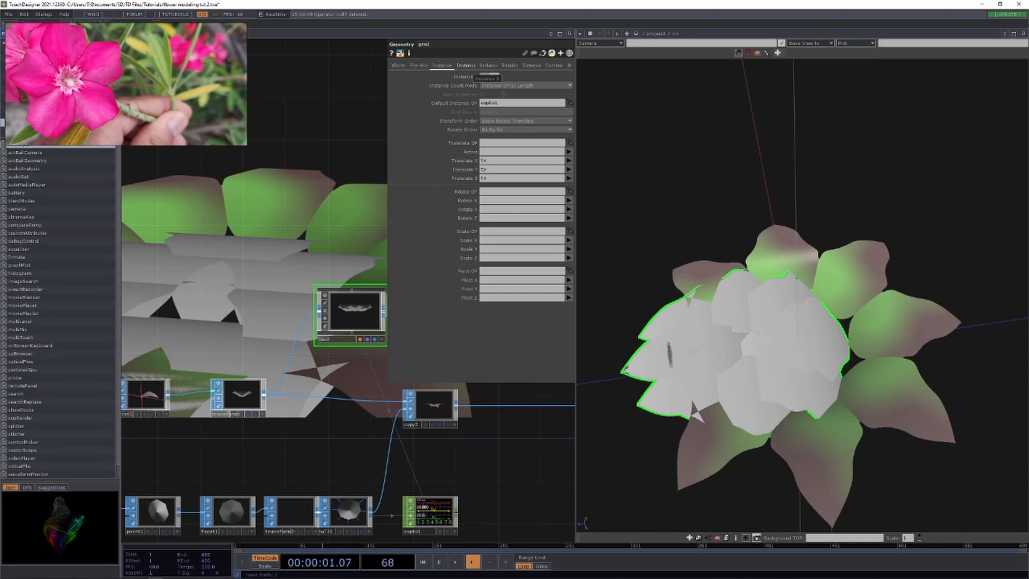
left_click(466, 65)
left_click(569, 111)
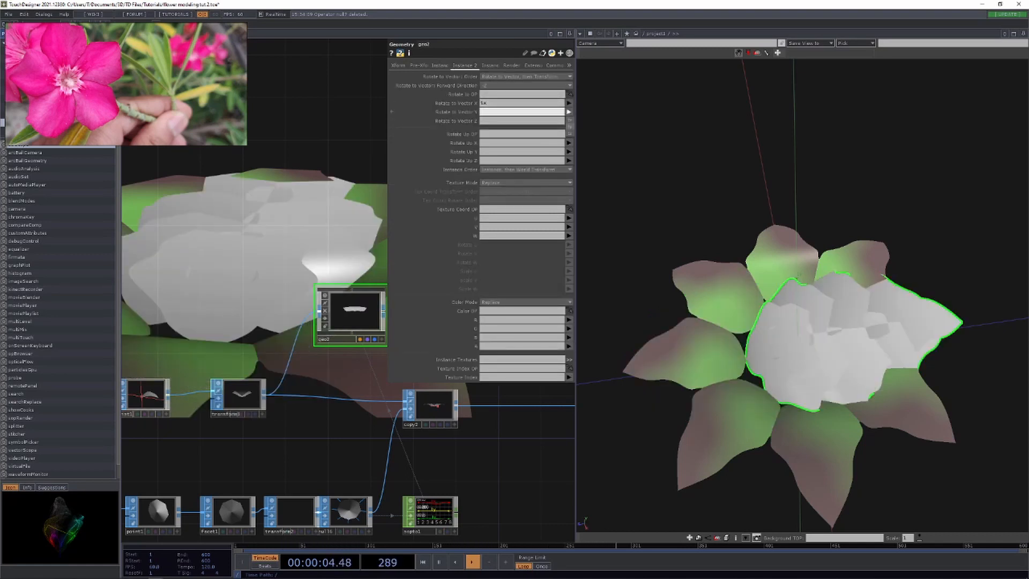
type("ty")
left_click(570, 138)
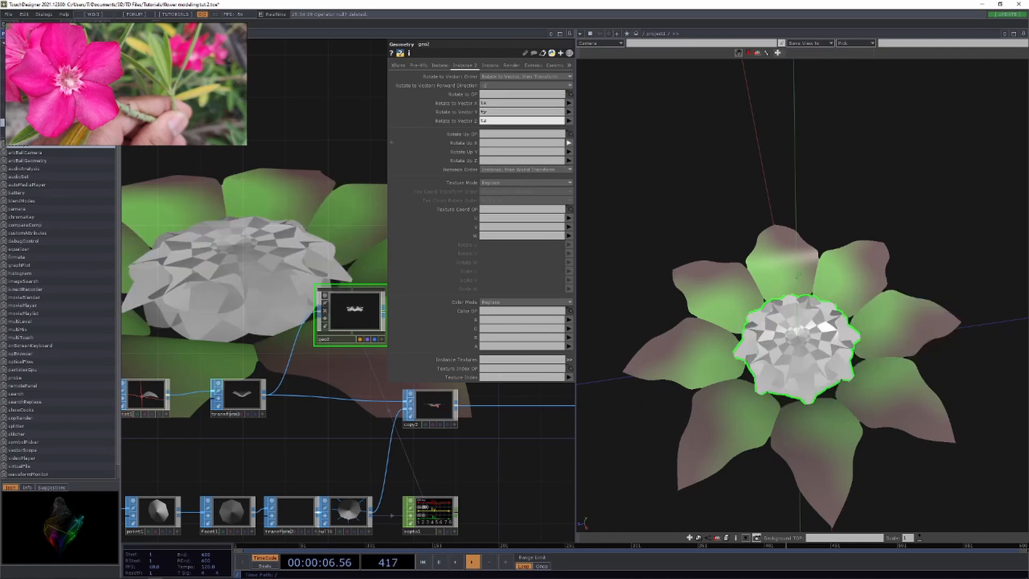
Add a Transform SOP fed by the Twist output and connect it to the Geometry component's input in place of the existing Transform.
left_click_drag(270, 464, 293, 450)
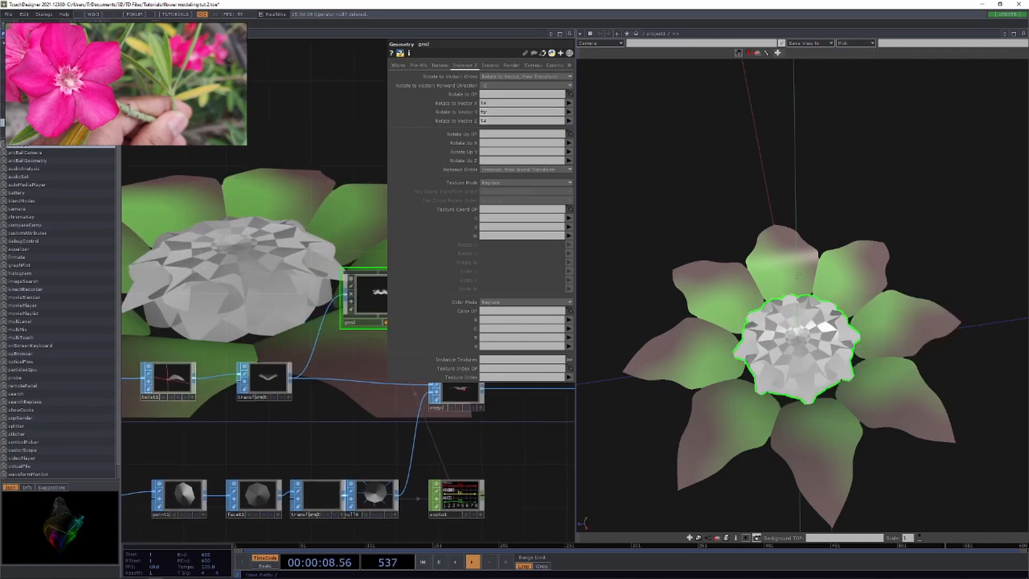
scroll(293, 451, "down", 4)
scroll(293, 450, "up", 2)
scroll(309, 446, "up", 2)
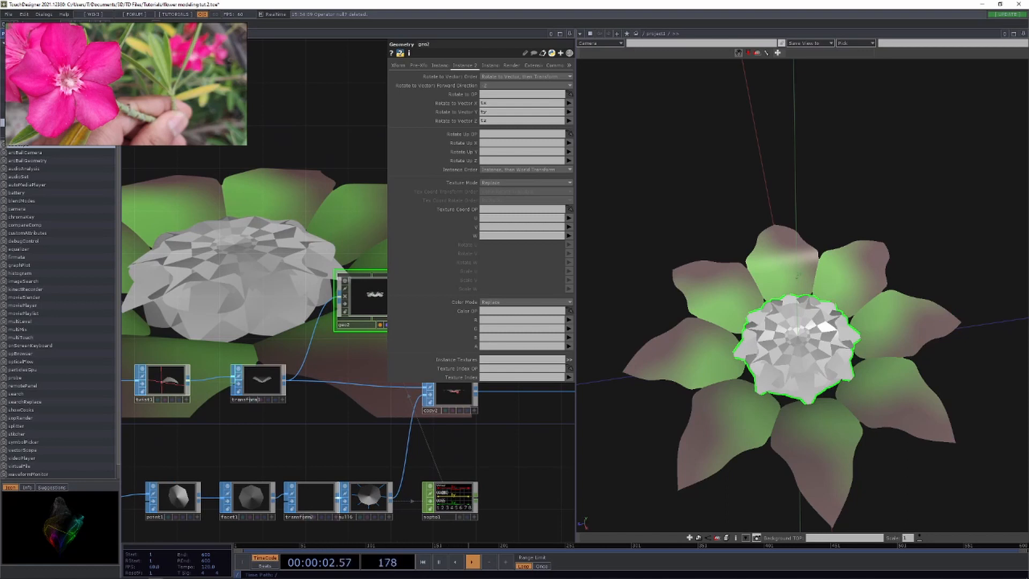
left_click_drag(309, 446, 278, 456)
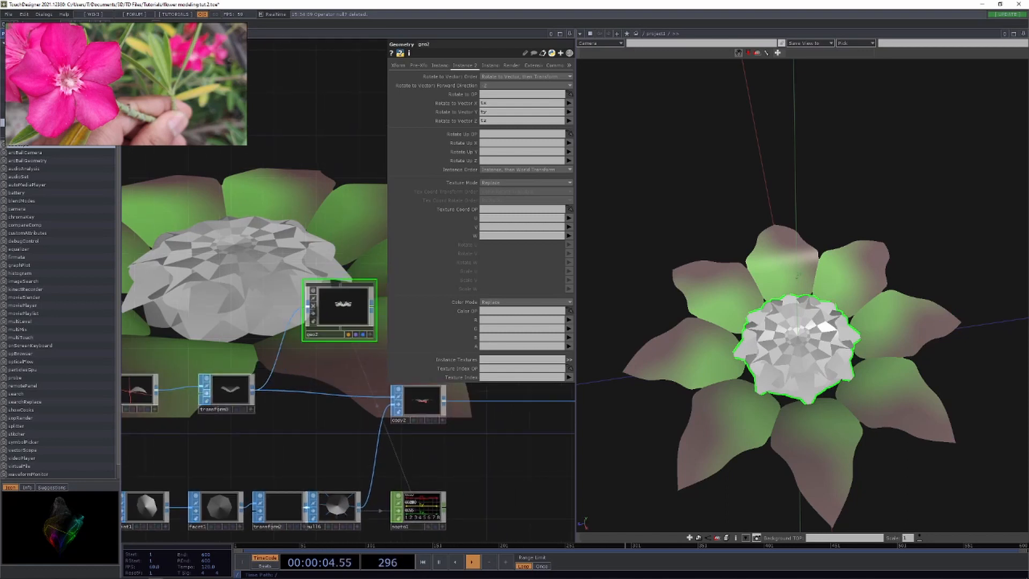
left_click(156, 389)
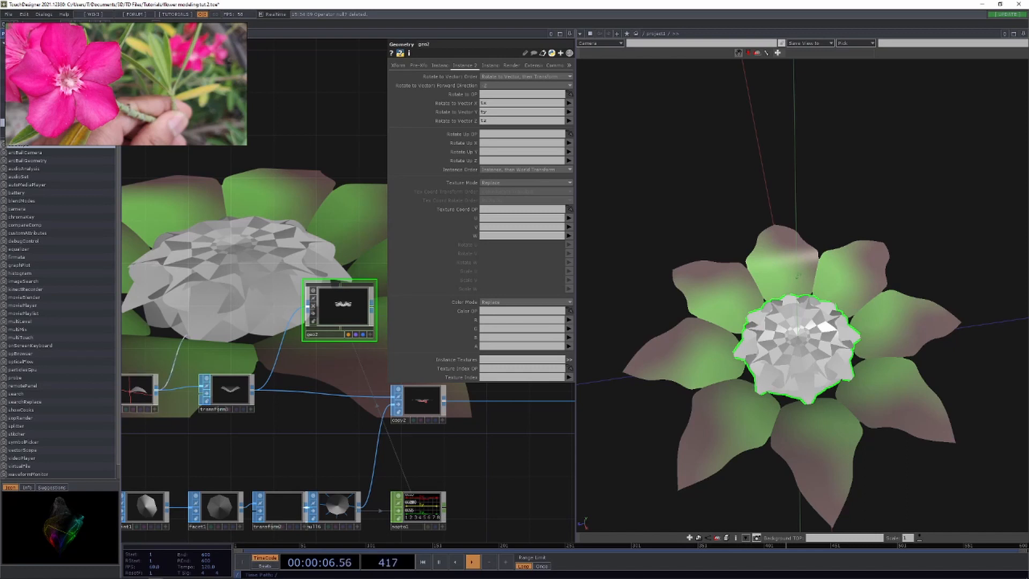
key("Tab")
left_click(217, 422)
left_click(167, 278)
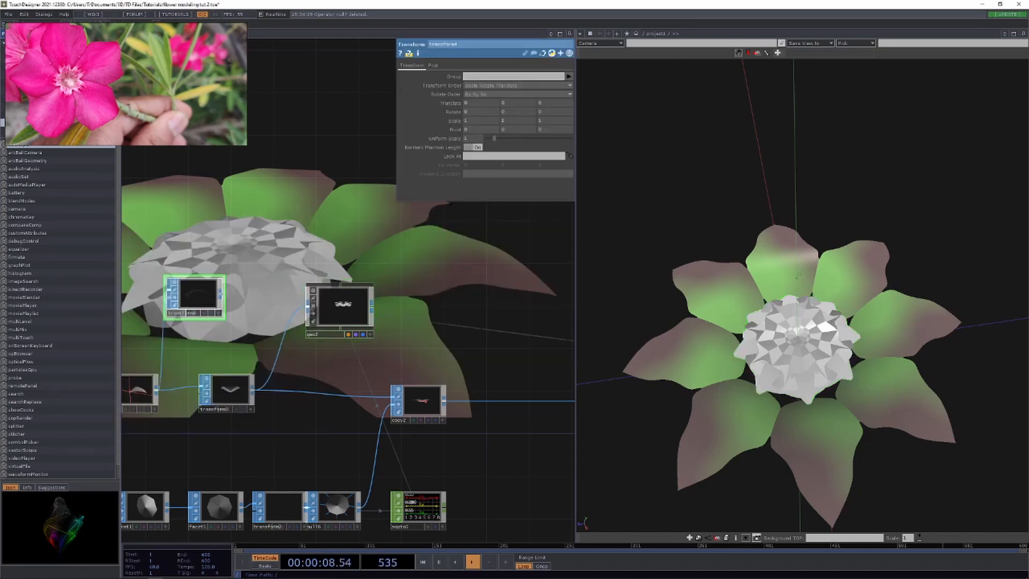
left_click_drag(220, 294, 307, 306)
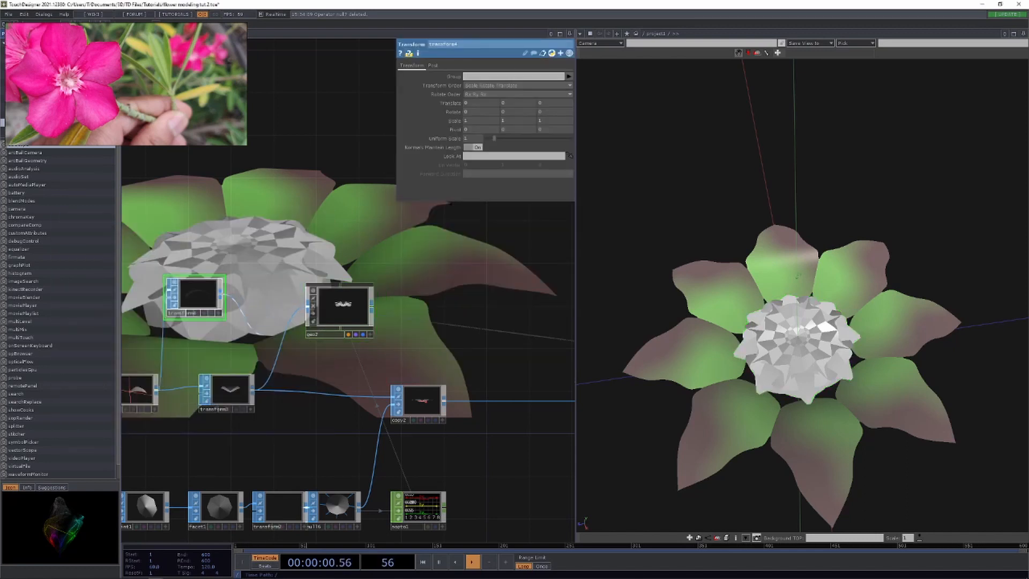
left_click(308, 306)
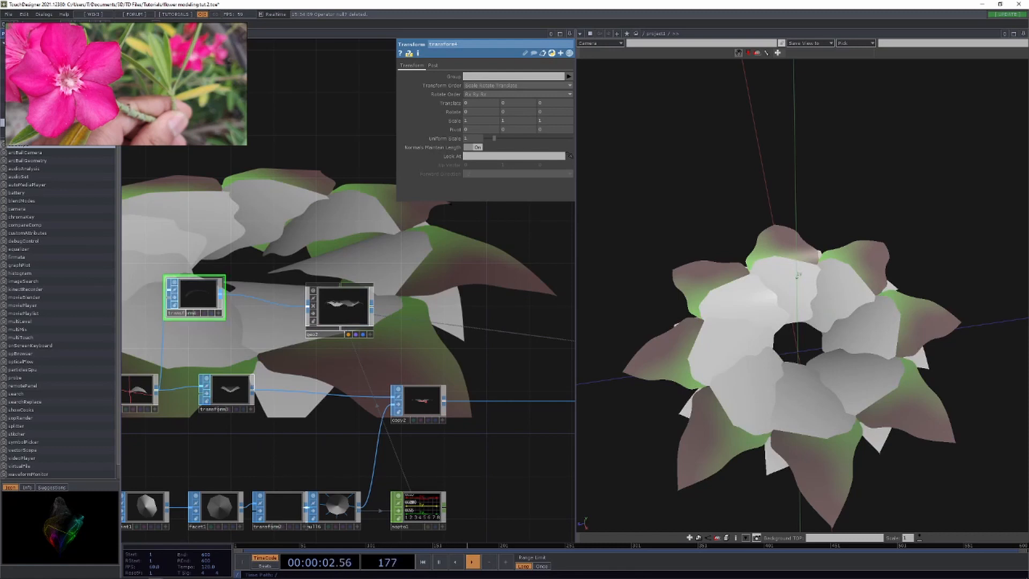
Set the Geometry component's Translate X to -2.
left_click_drag(316, 456, 355, 479)
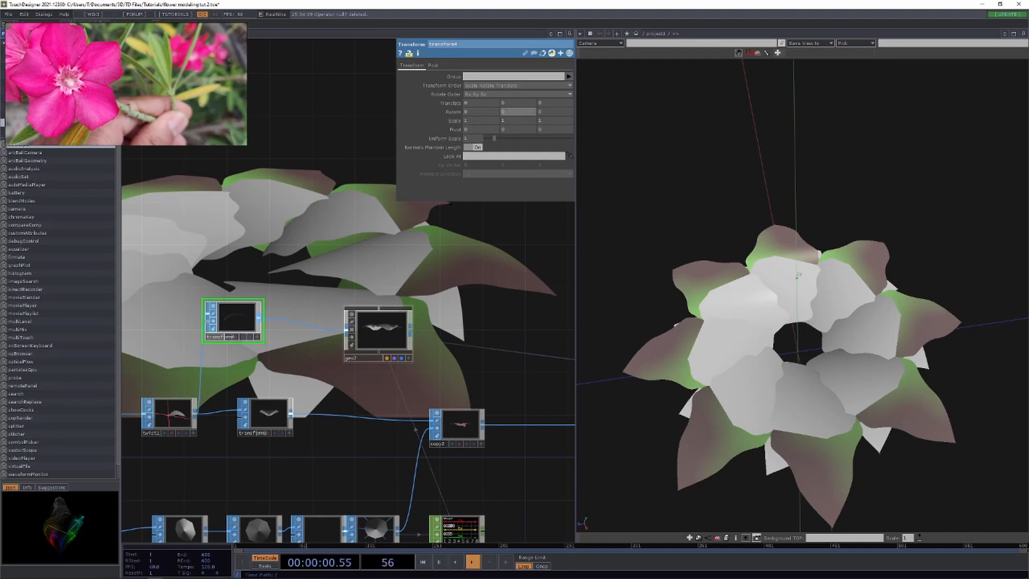
left_click(378, 329)
left_click(399, 65)
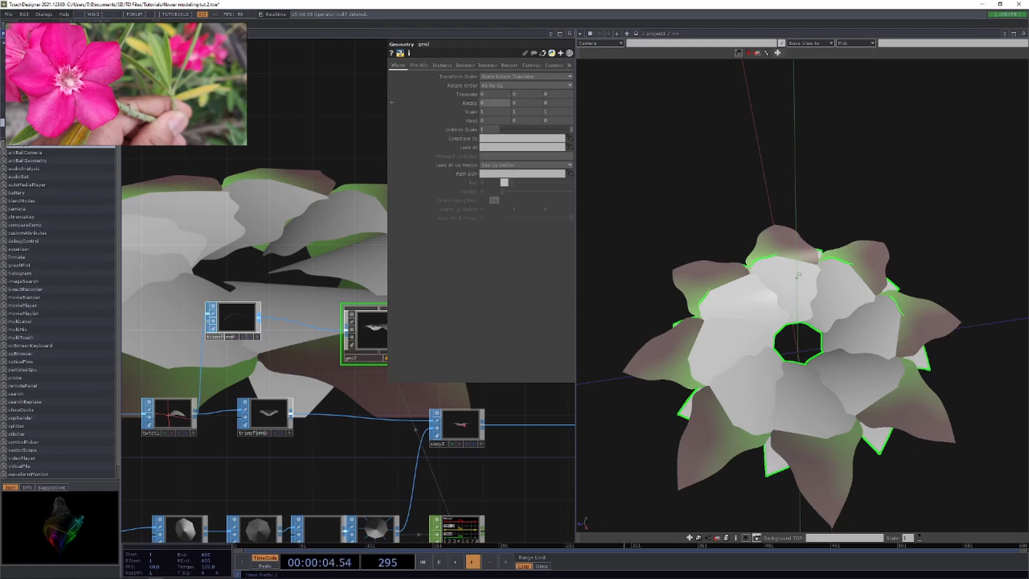
middle_click(489, 94)
mouse_move(489, 94)
middle_mouse_down()
mouse_move(523, 86)
mouse_move(478, 85)
middle_mouse_up()
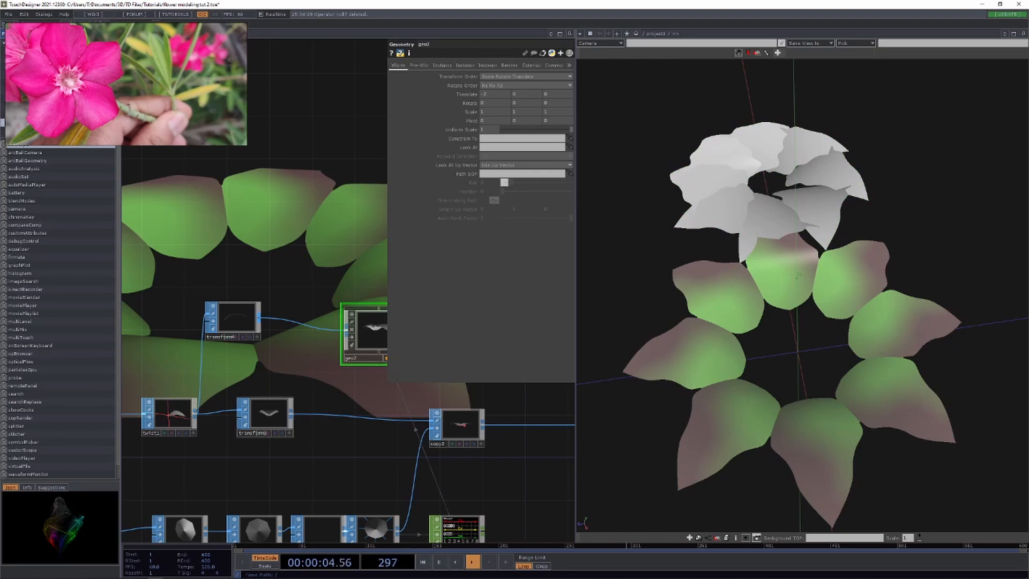
Set the Y rotation of the Transform feeding the Geometry component to 90.
left_click(234, 319)
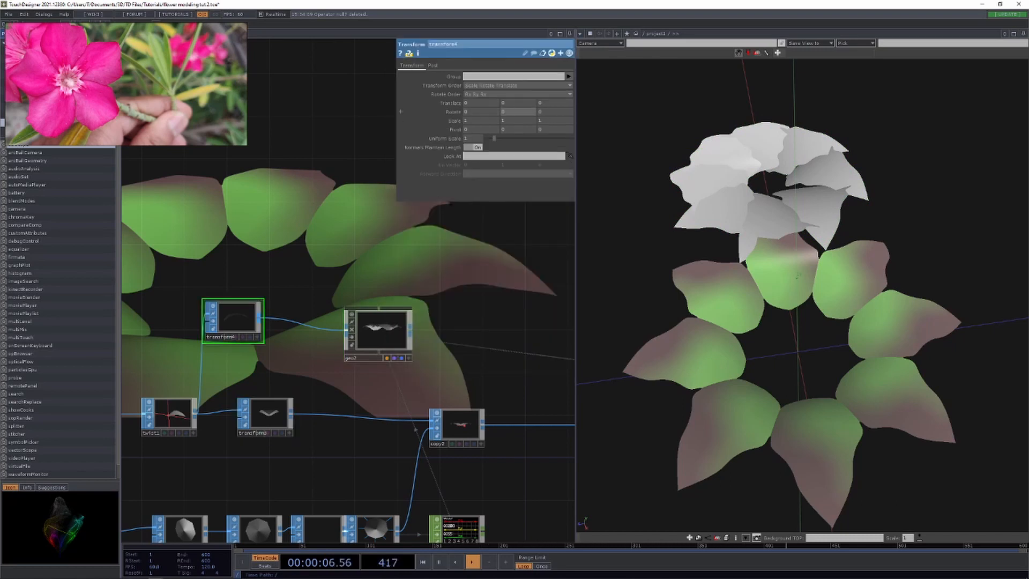
left_click_drag(507, 112, 515, 99)
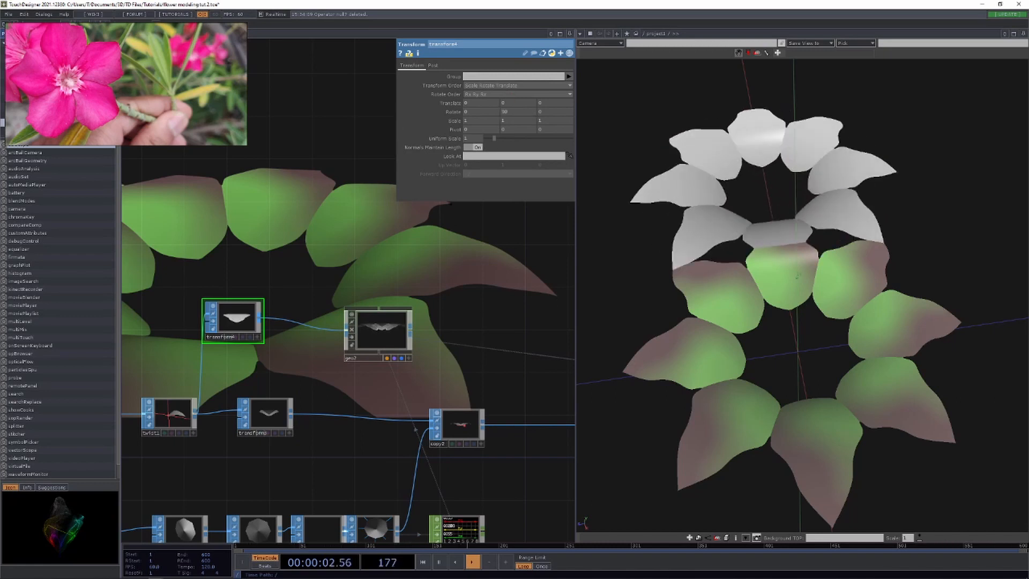
Tidy the network by moving copy2 closer to the SOP to CHOP and shifting the Geometry component and its Transform.
left_click_drag(483, 268, 438, 172)
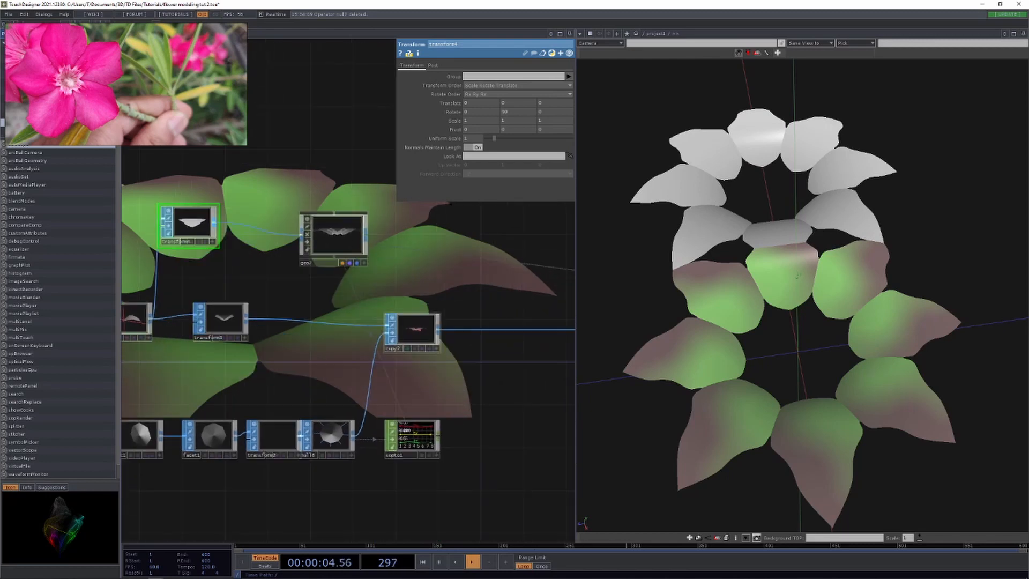
left_click_drag(415, 330, 415, 362)
left_click_drag(335, 236, 378, 236)
left_click_drag(193, 226, 235, 215)
left_click_drag(393, 329, 232, 301)
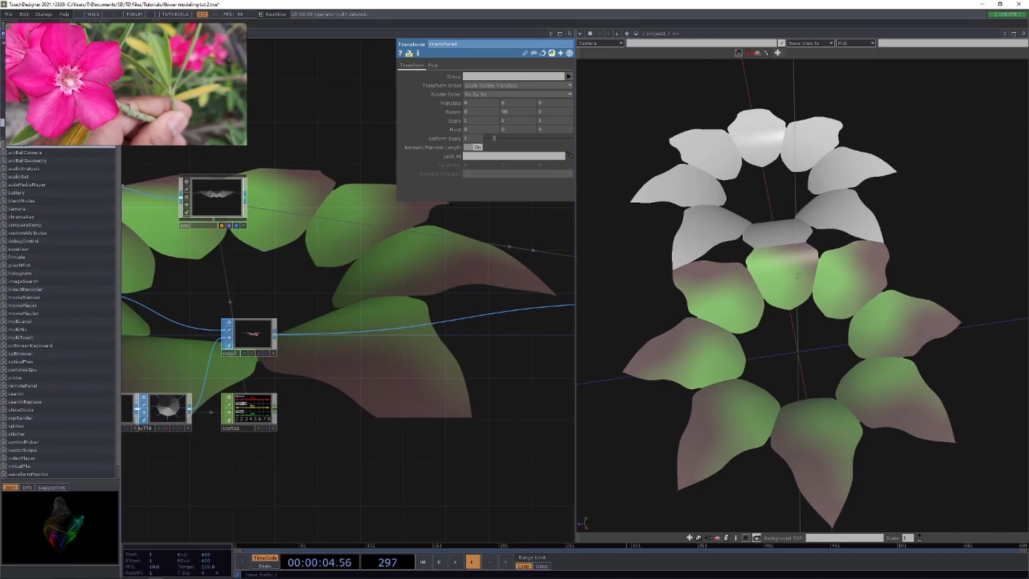
Insert a Noise SOP on the wire after copy2 and set its Period to 2.48.
right_click(358, 327)
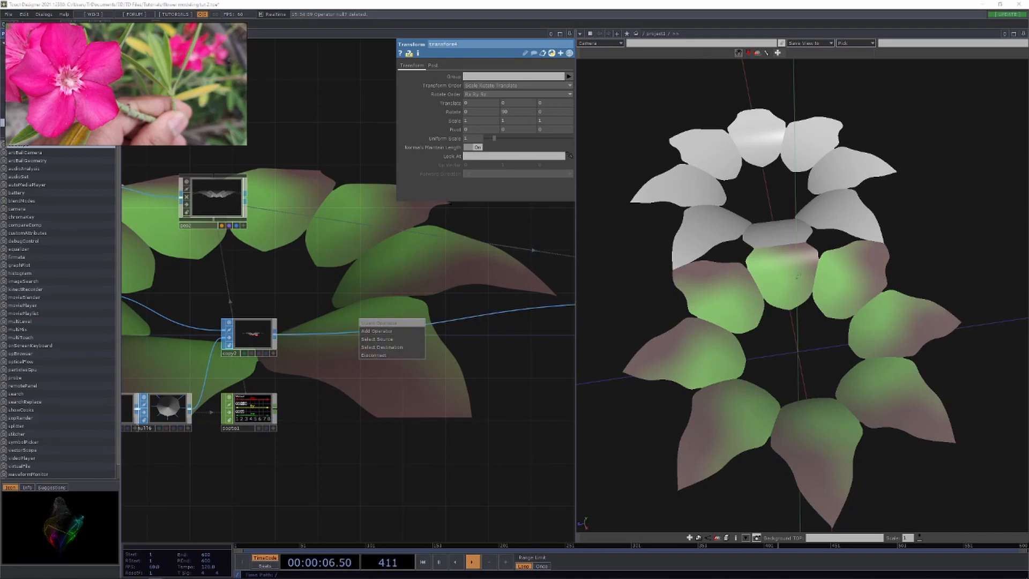
left_click(371, 325)
left_click(358, 295)
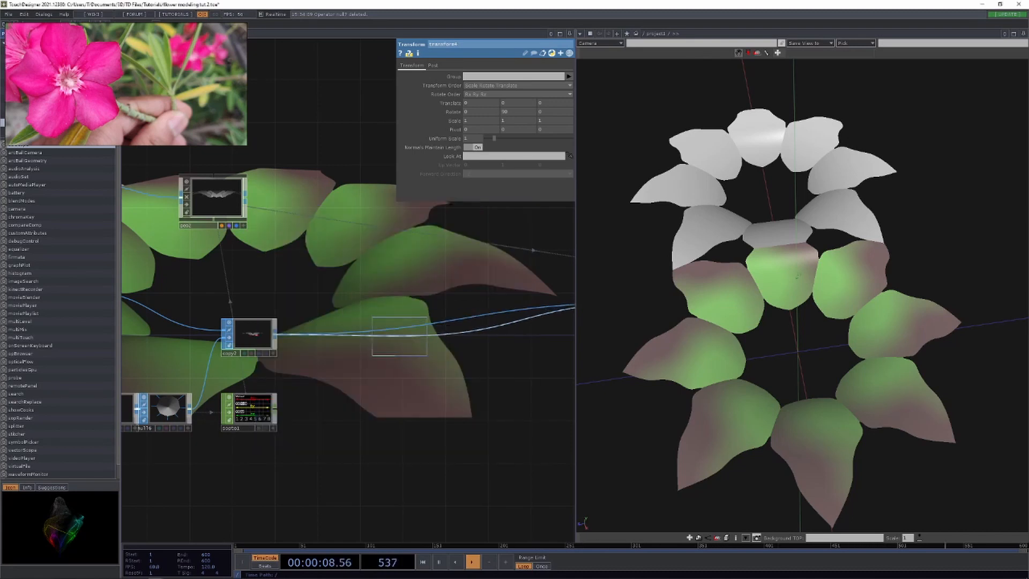
left_click(399, 338)
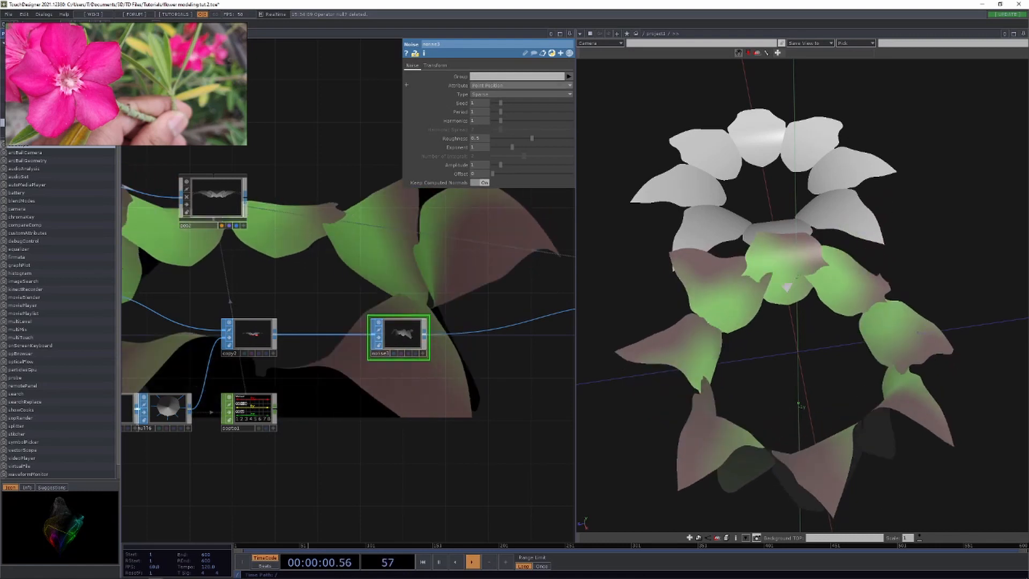
left_click_drag(407, 112, 407, 116)
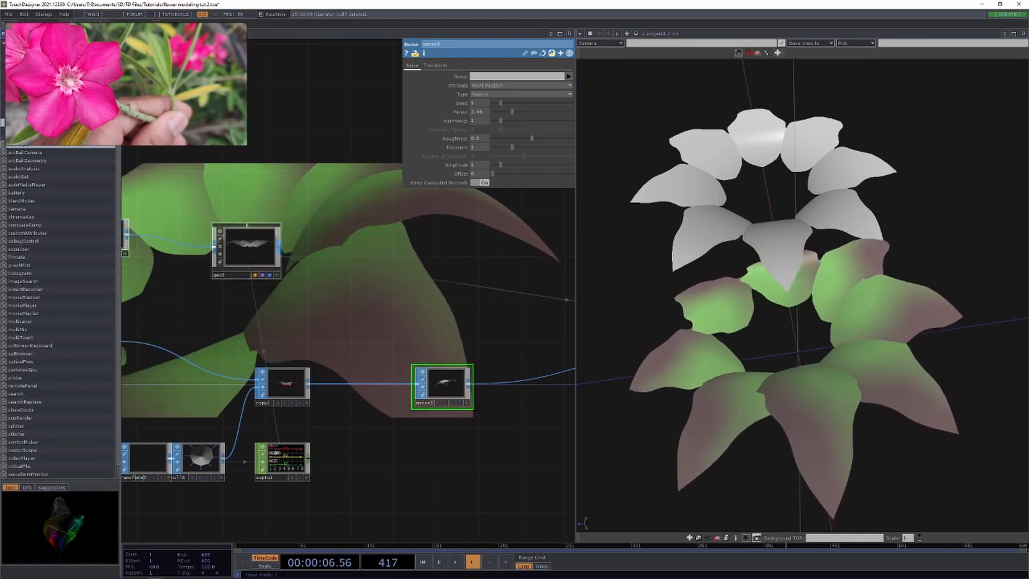
Try a Null SOP on the Geometry component's output and delete it again.
right_click(279, 247)
left_click(388, 251)
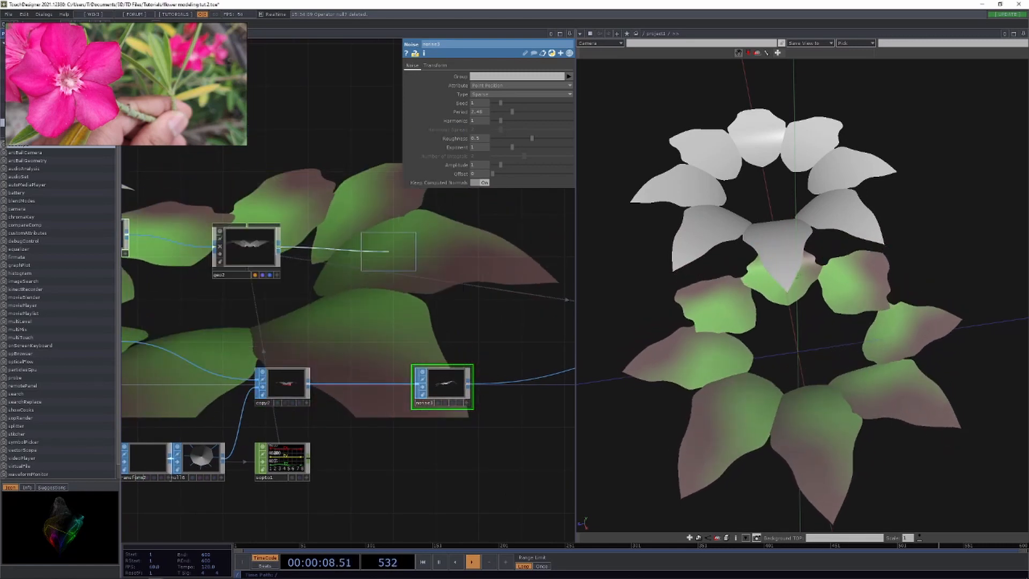
left_click(389, 251)
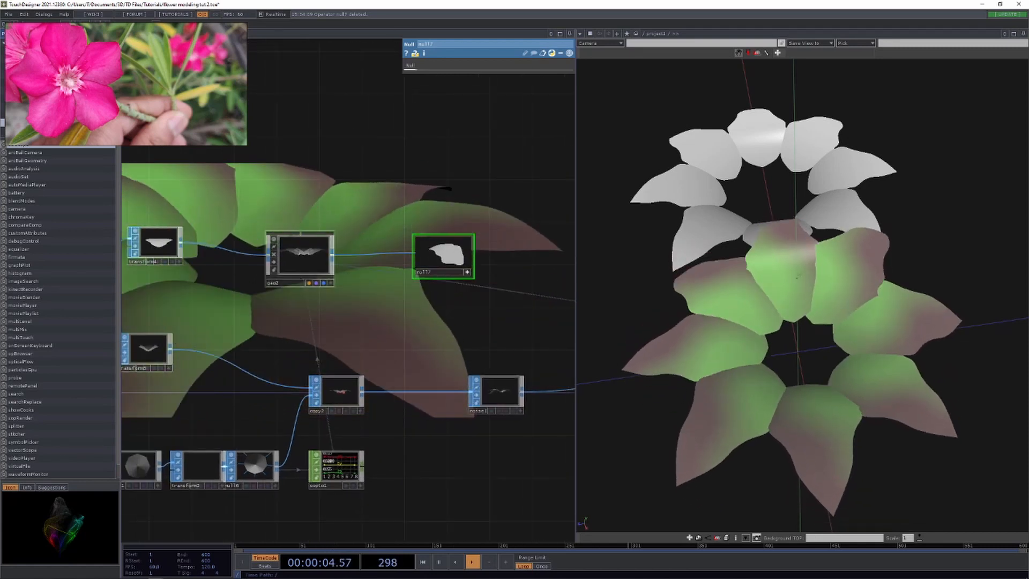
left_click(797, 276)
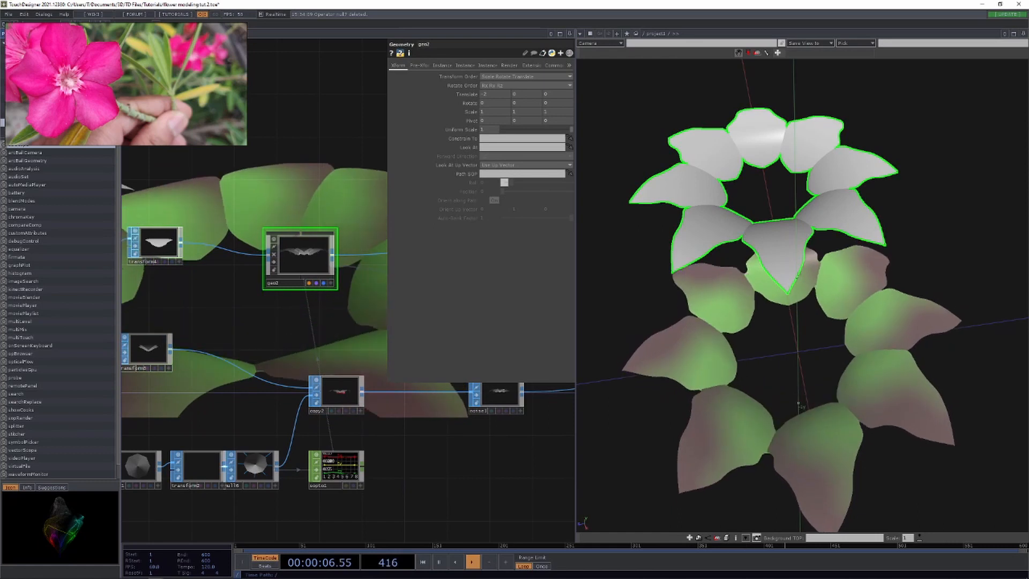
left_click(799, 406)
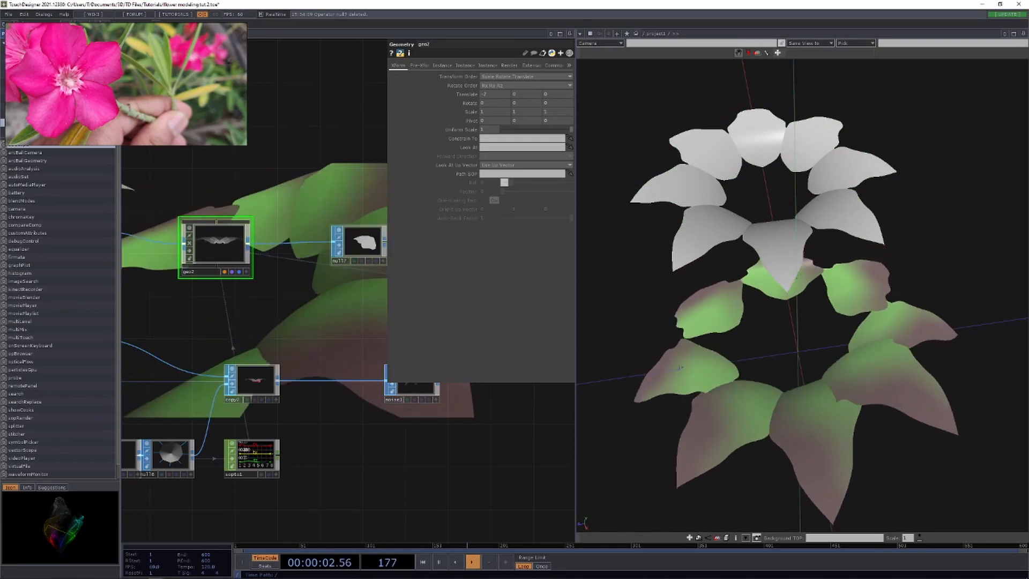
left_click(359, 242)
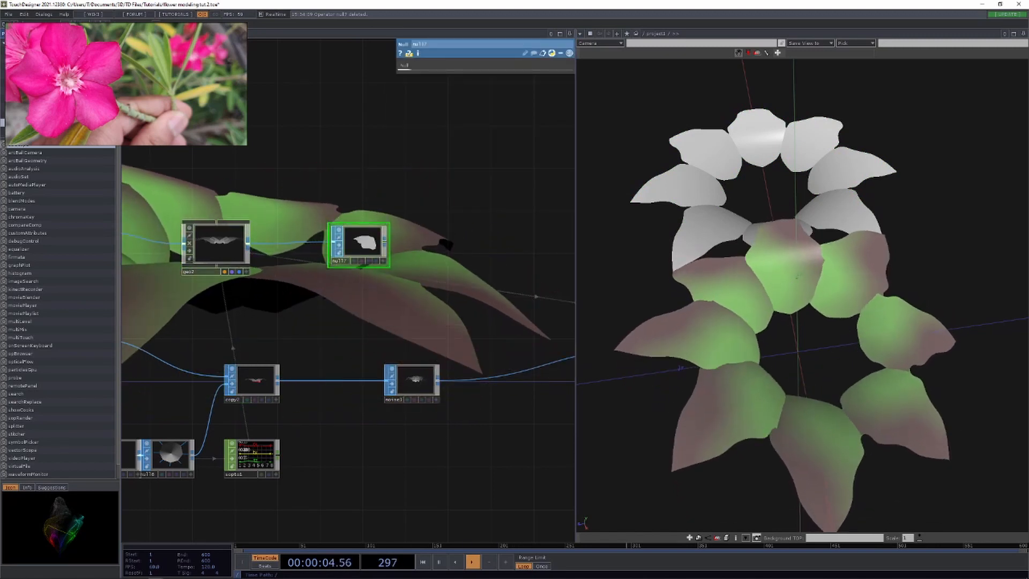
key("Delete")
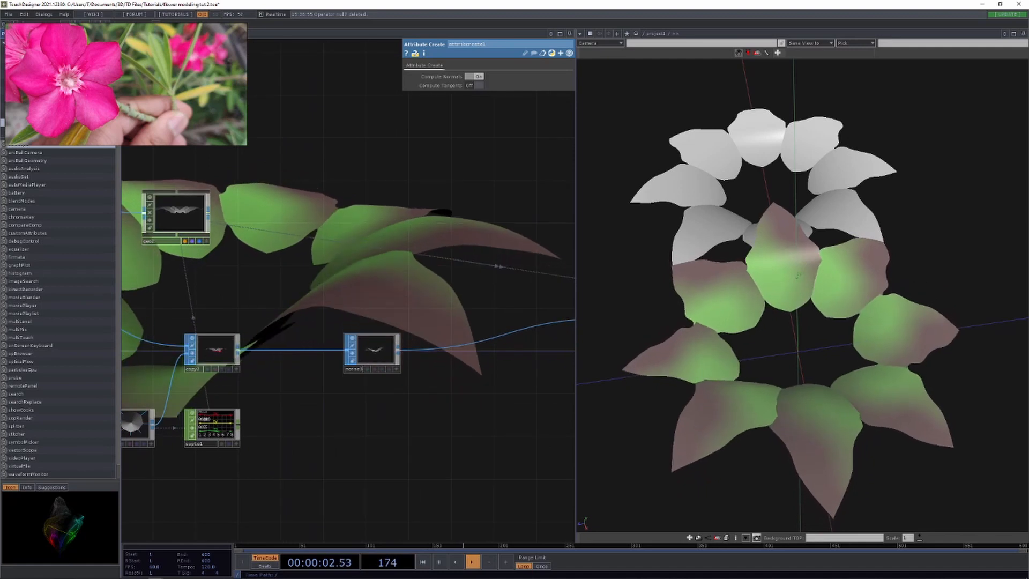
Move the Noise SOP further from copy2 and insert a Group SOP on the wire between them.
left_click(373, 350)
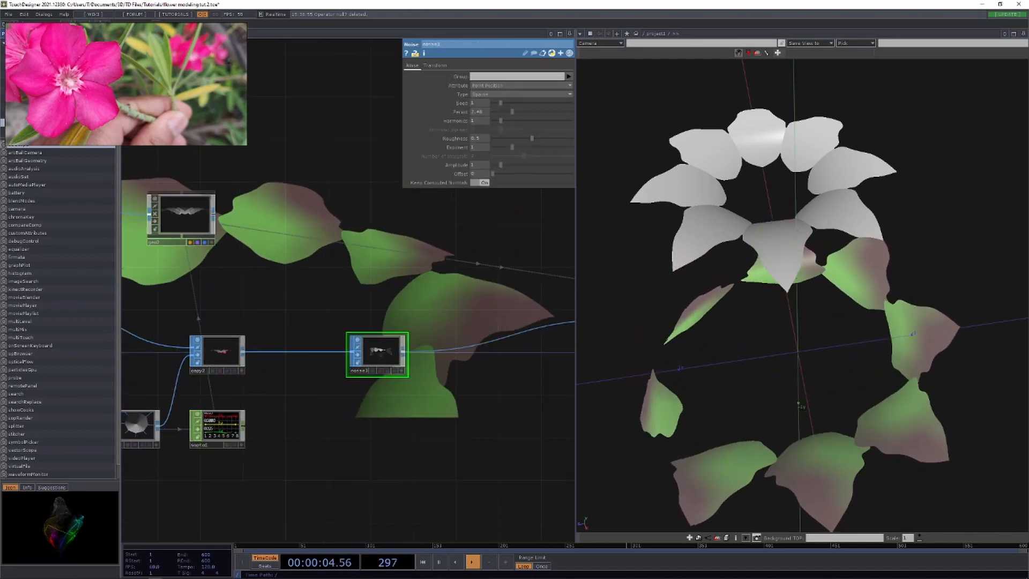
left_click_drag(300, 300, 445, 283)
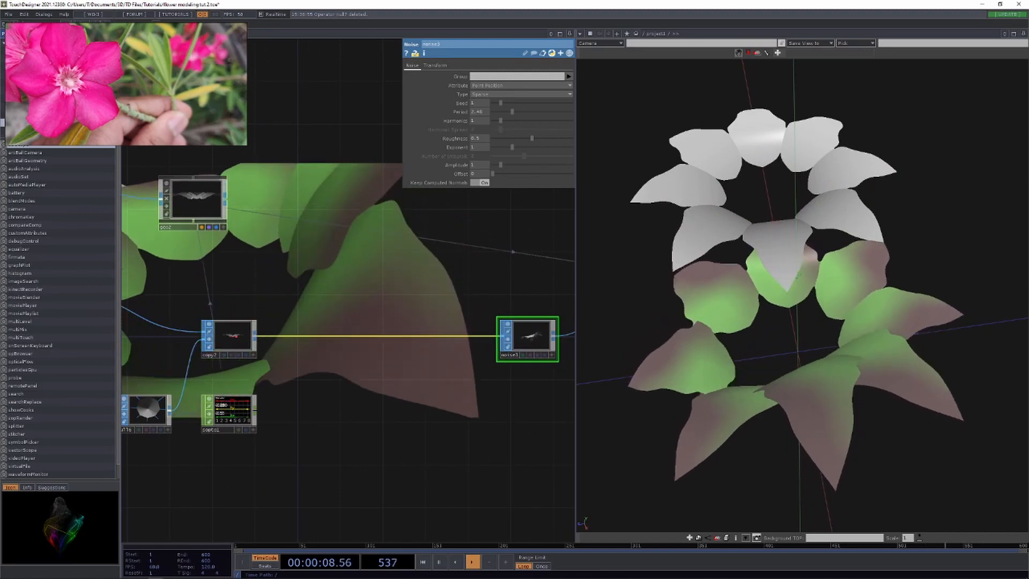
right_click(356, 336)
left_click(375, 326)
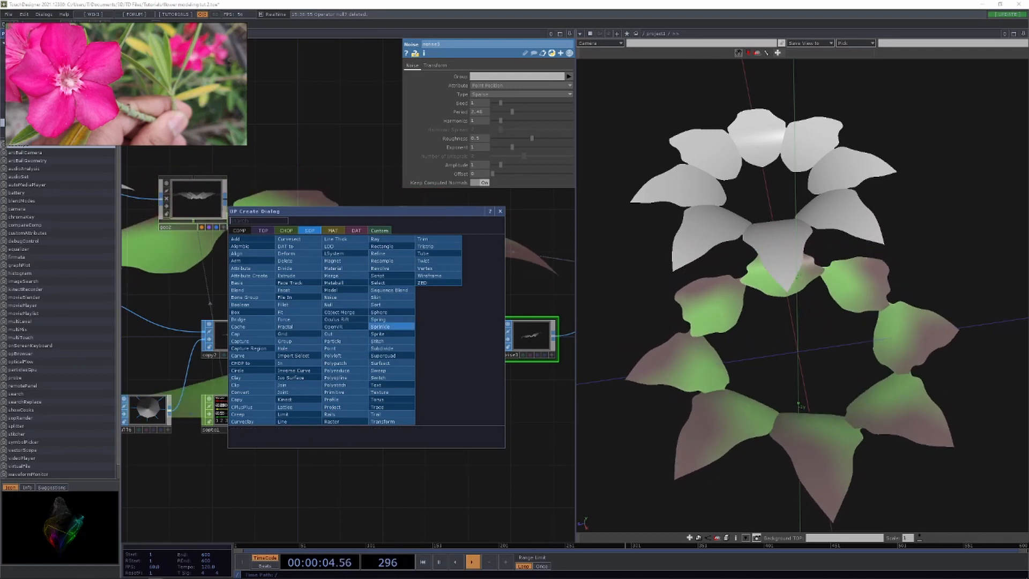
left_click(298, 327)
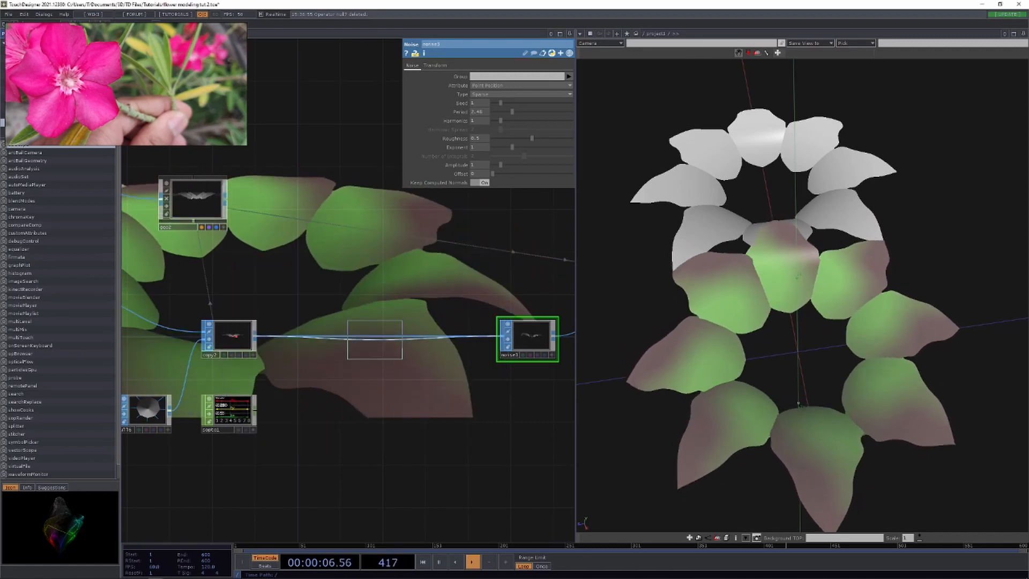
left_click(368, 337)
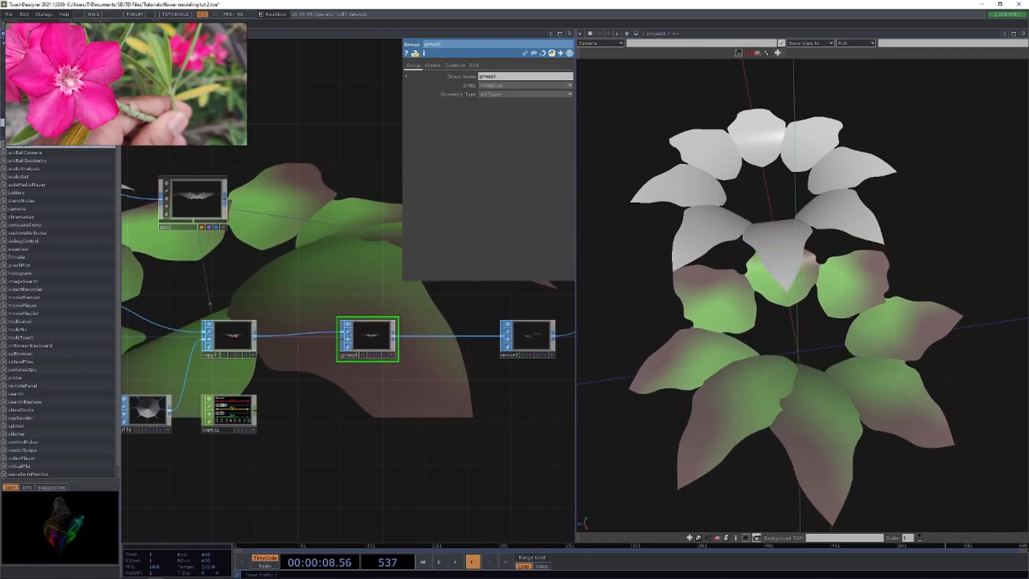
Name the Group SOP's group pin and set its Entity to Points.
left_click(488, 76)
type("p")
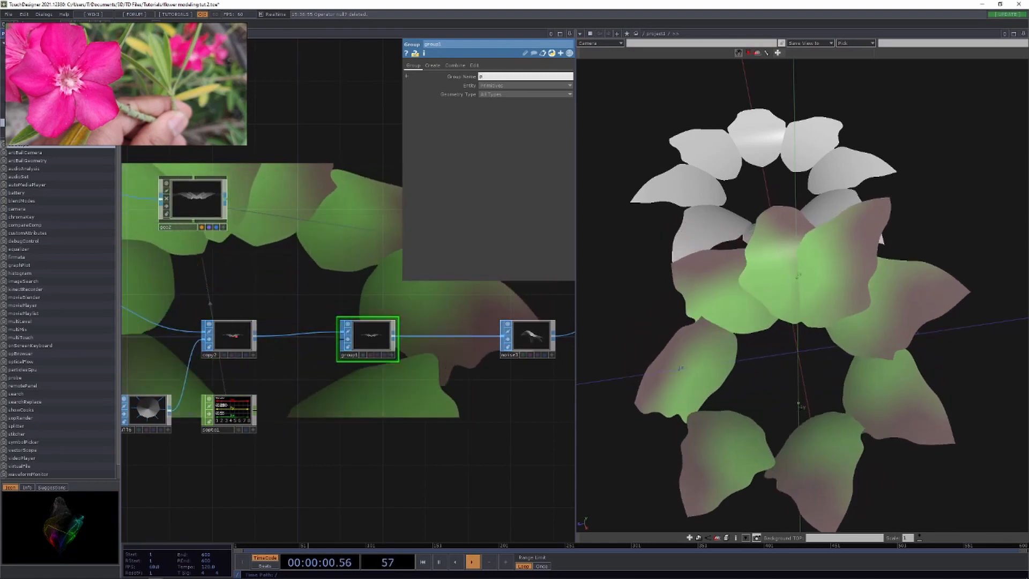
type("in")
left_click(491, 85)
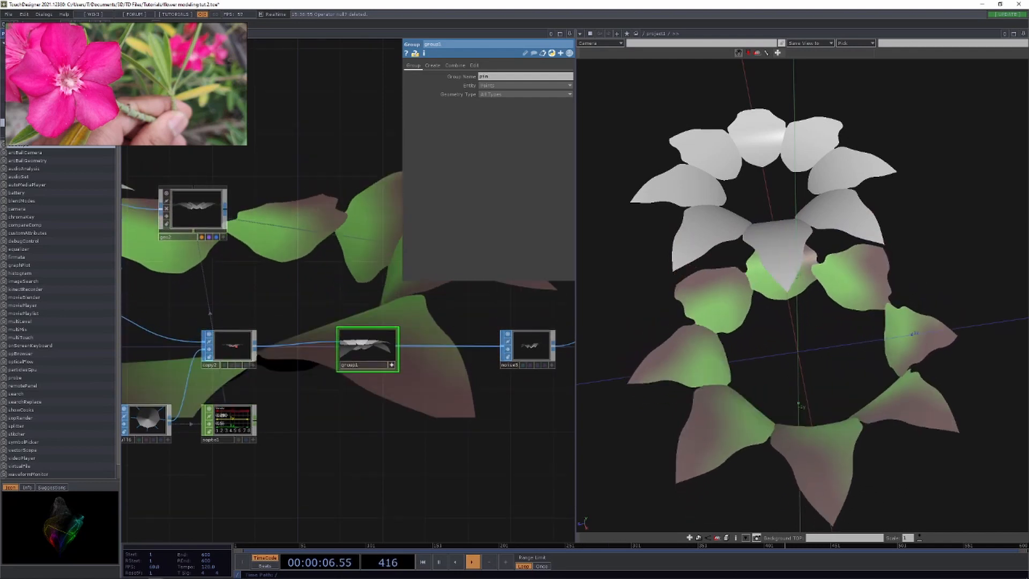
Enable Bounds for creating the pin group, using a Bounding Box with a Size of 1, 1, 1.
scroll(375, 333, "up", 5)
left_click_drag(358, 450, 361, 482)
left_click_drag(361, 365, 354, 403)
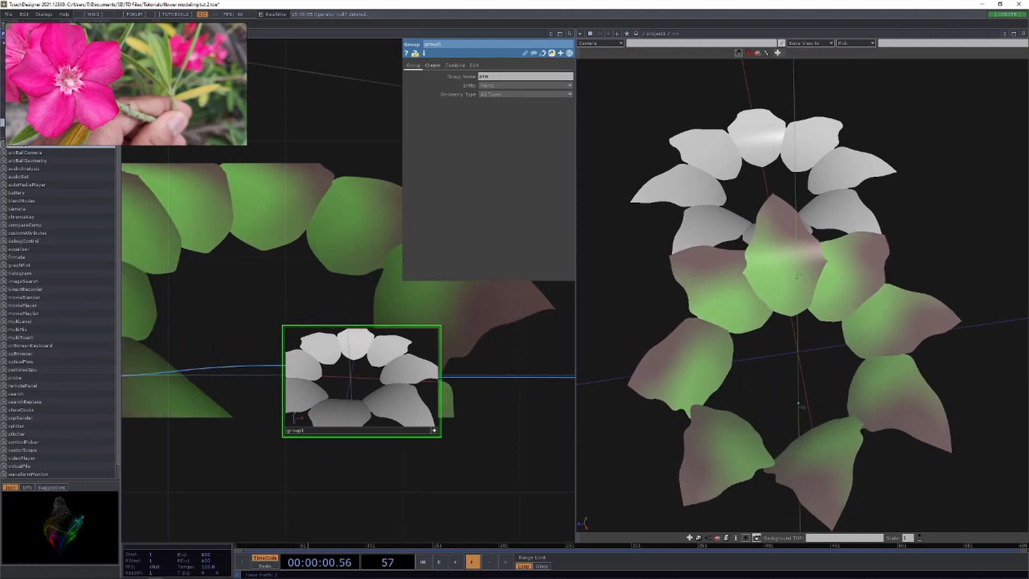
left_click(433, 64)
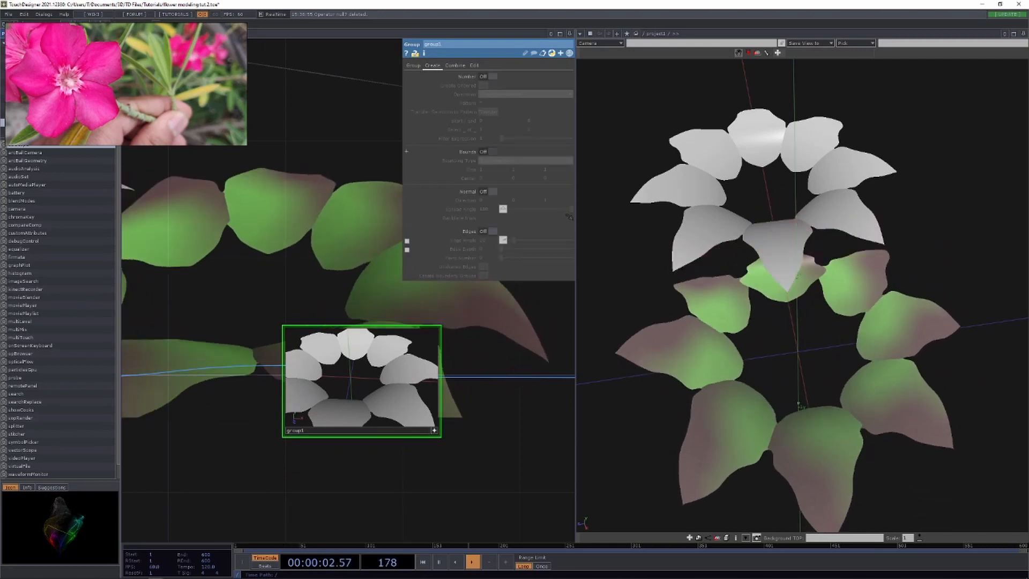
left_click(491, 151)
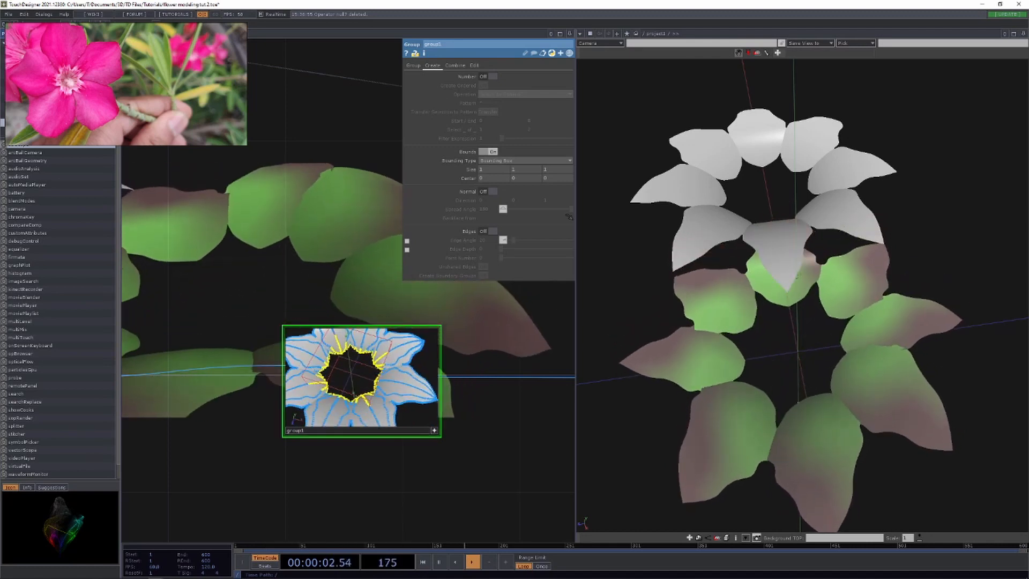
middle_click(464, 169)
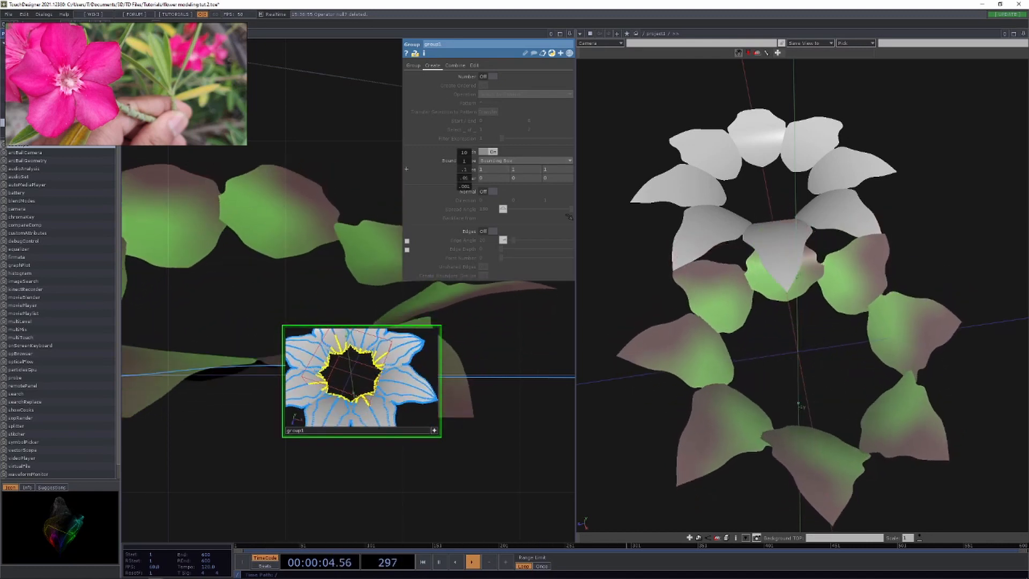
middle_click_drag(464, 169, 486, 178)
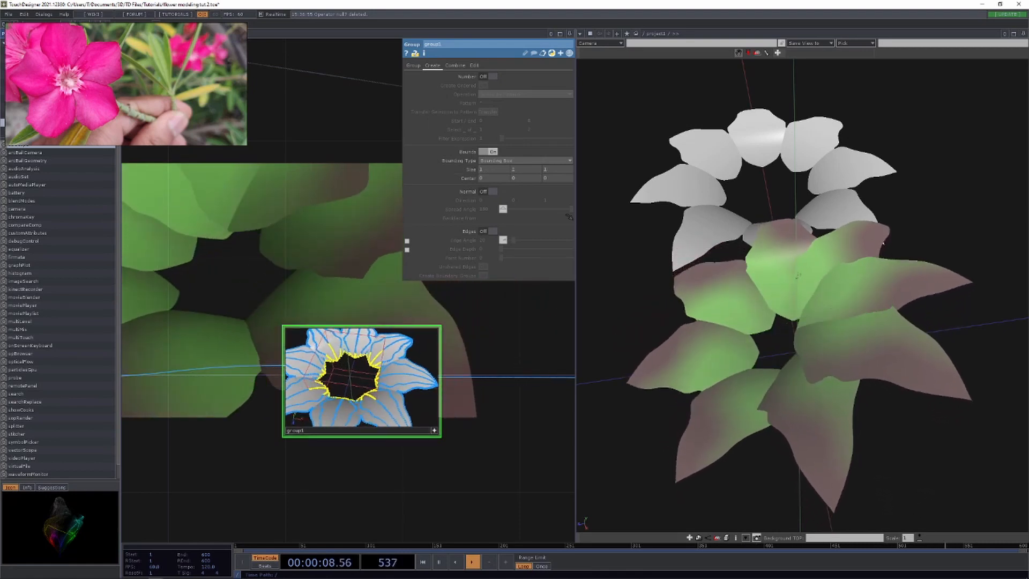
Restrict the Noise SOP to the pin group.
left_click_drag(563, 445, 390, 418)
scroll(445, 407, "down", 1)
scroll(445, 407, "down", 1)
left_click(528, 367)
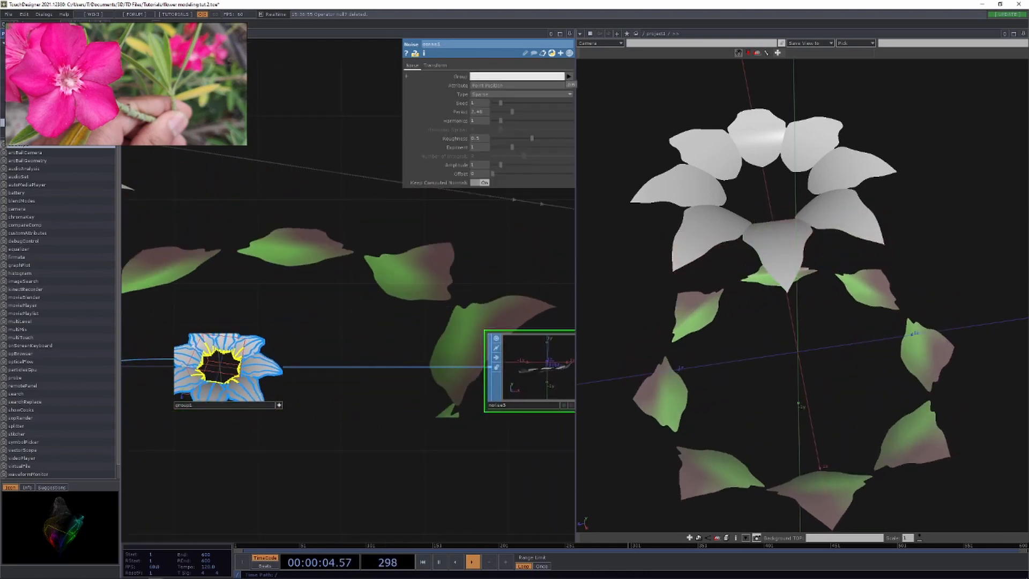
left_click(569, 76)
left_click(523, 85)
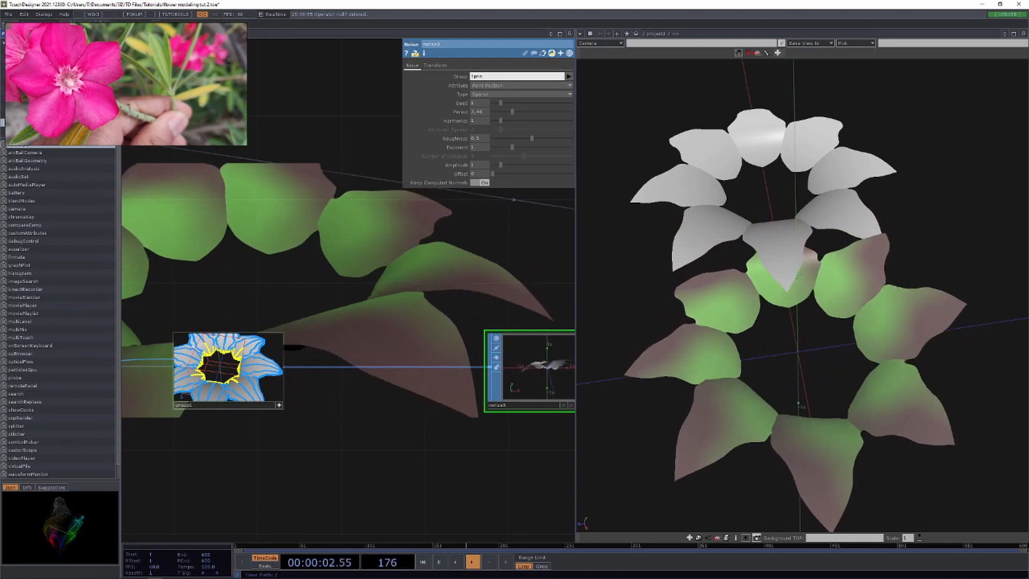
Try a larger bounding box Size for the pin group and return it to 1, 1, 1.
left_click(228, 375)
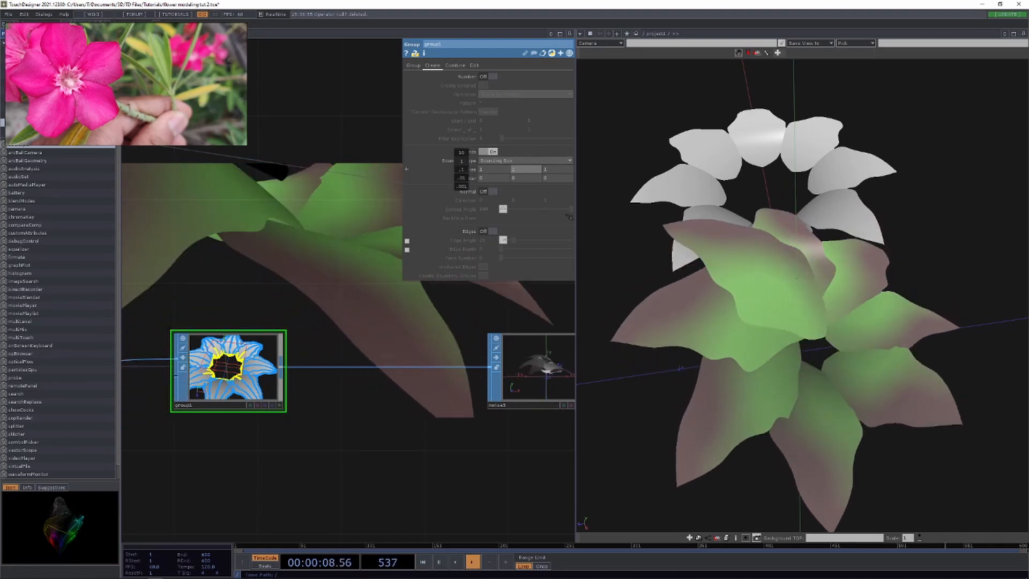
middle_click_drag(462, 170, 462, 154)
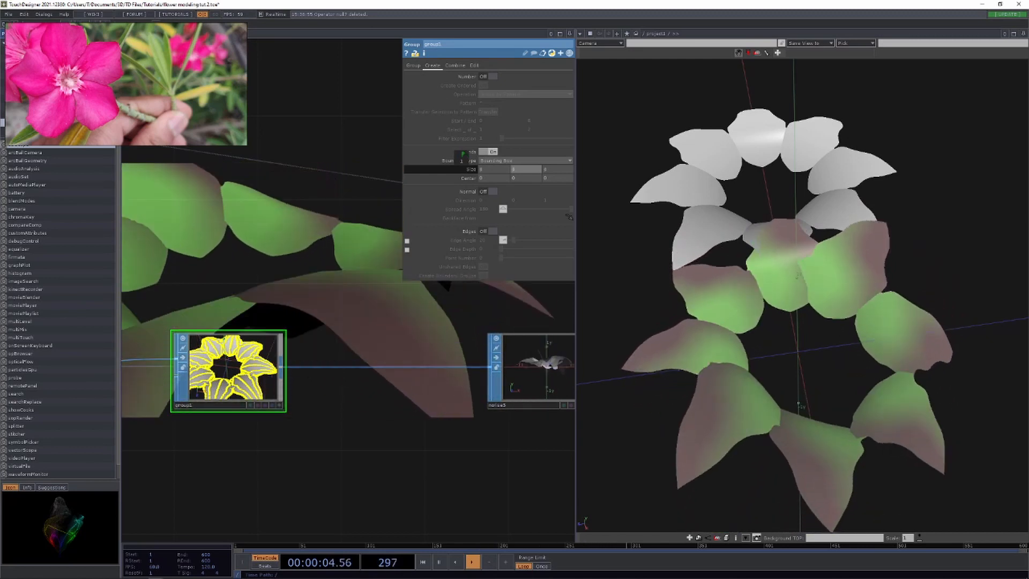
middle_click_drag(463, 154, 458, 156)
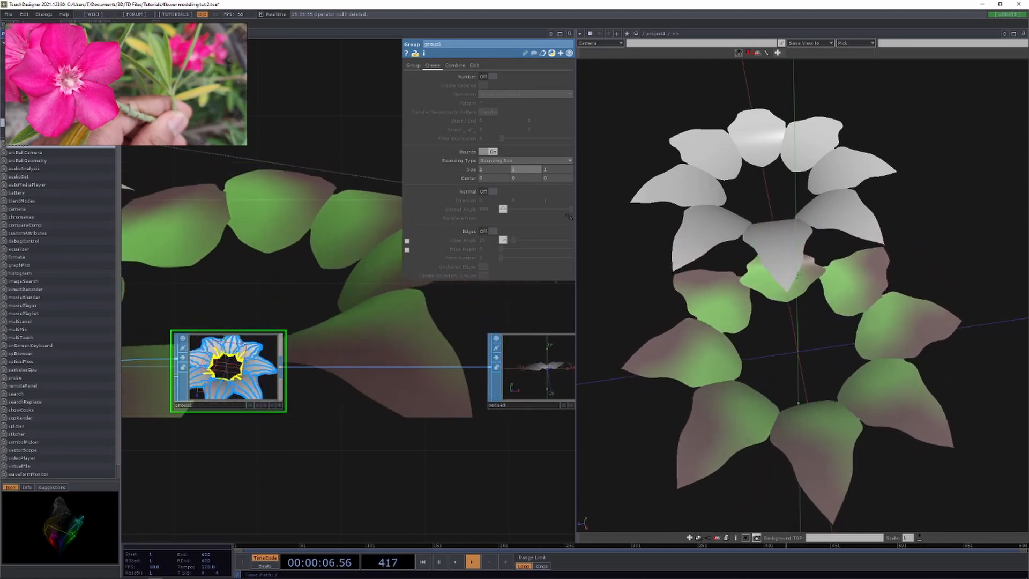
Clear the Noise SOP's Group parameter.
left_click(528, 370)
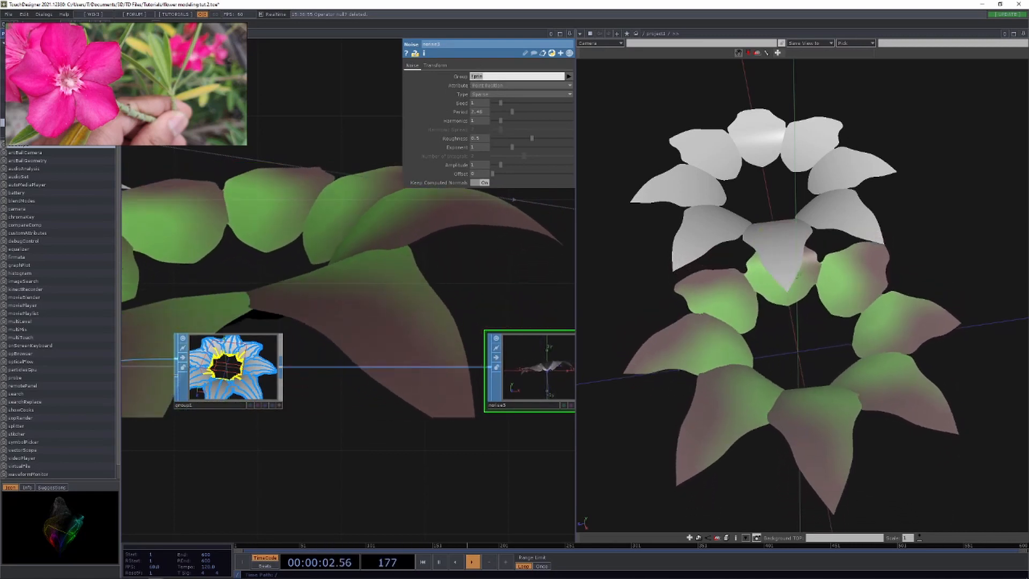
key("BackSpace")
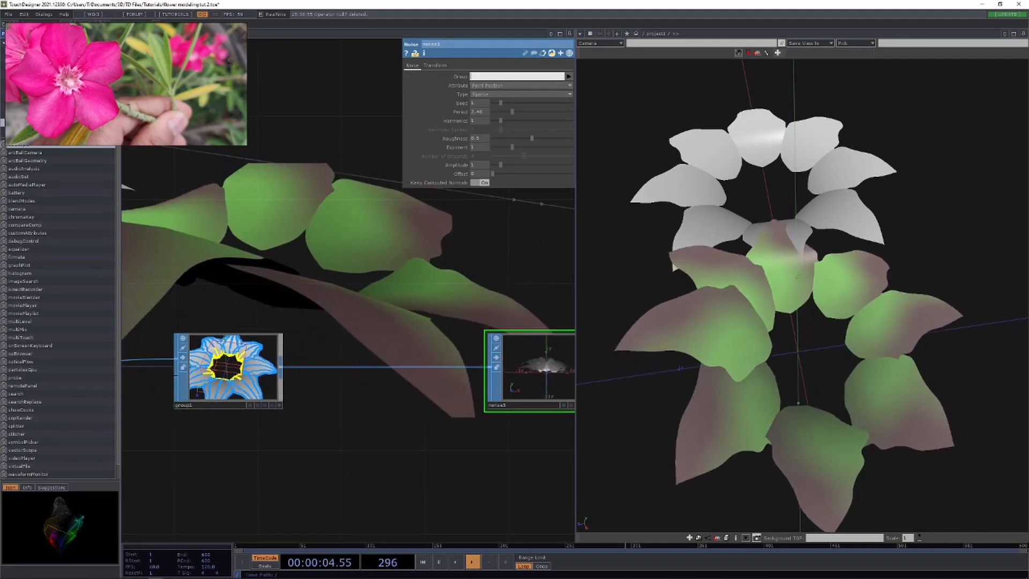
key("Return")
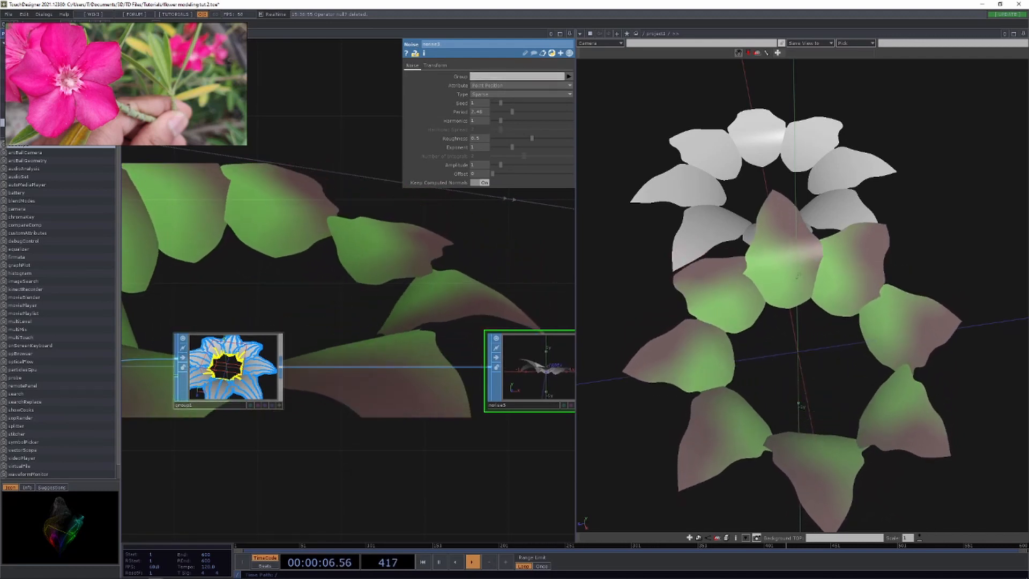
Combine a new group named wind in the Group SOP as the inverse of pin, and check the operator's point groups.
left_click(228, 367)
left_click(455, 64)
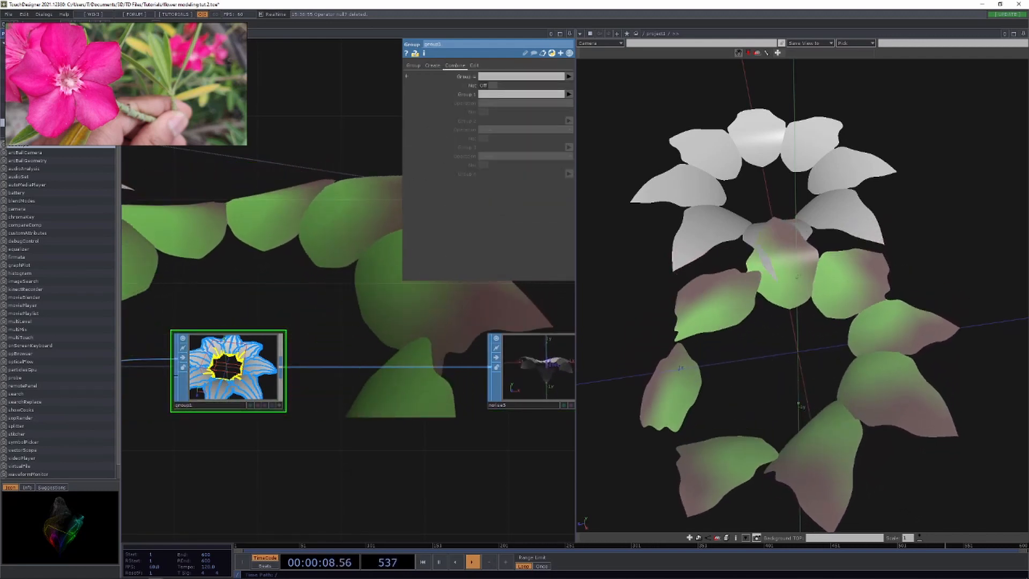
left_click(521, 76)
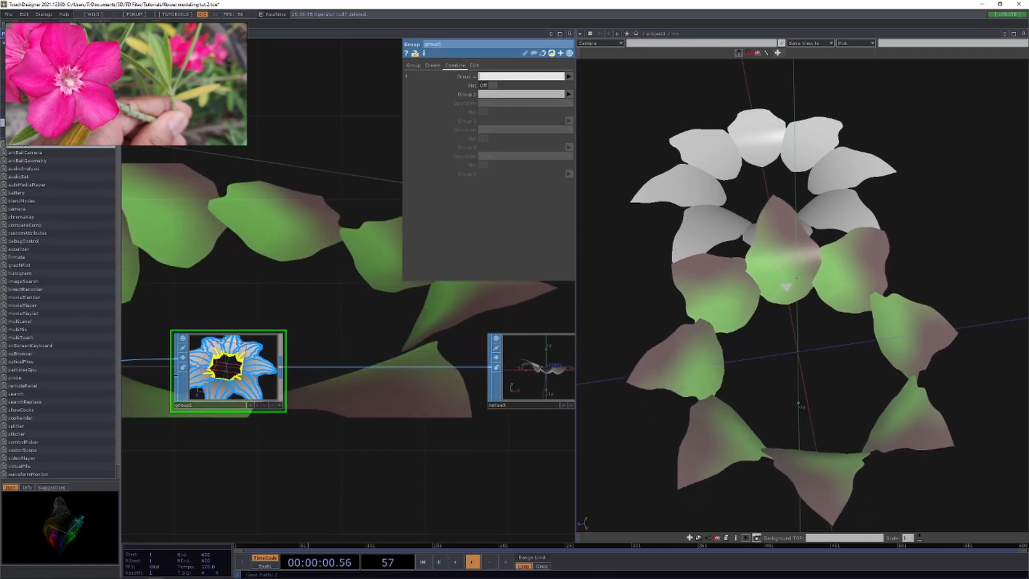
type("wind")
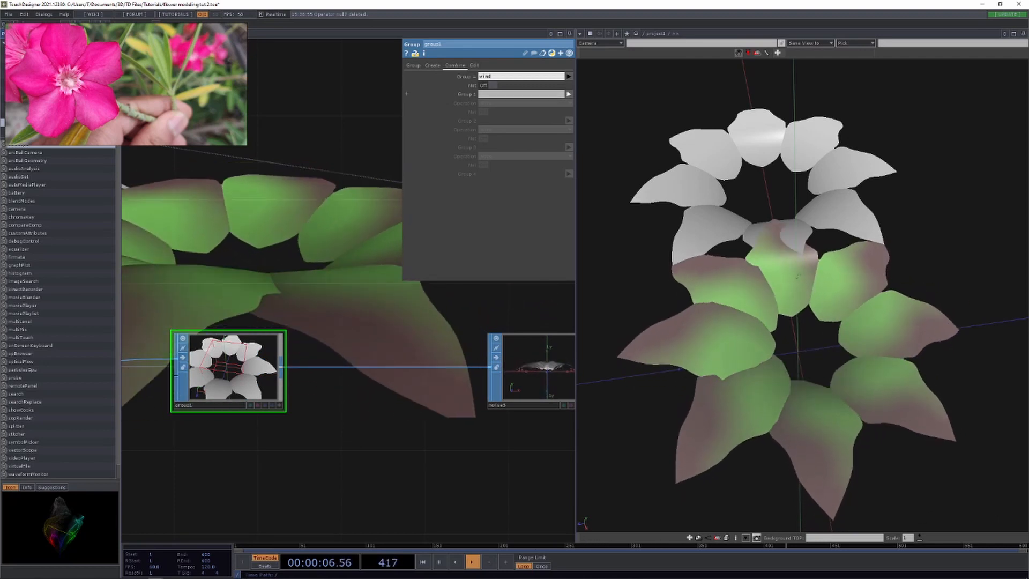
left_click(569, 93)
left_click(571, 103)
left_click(492, 85)
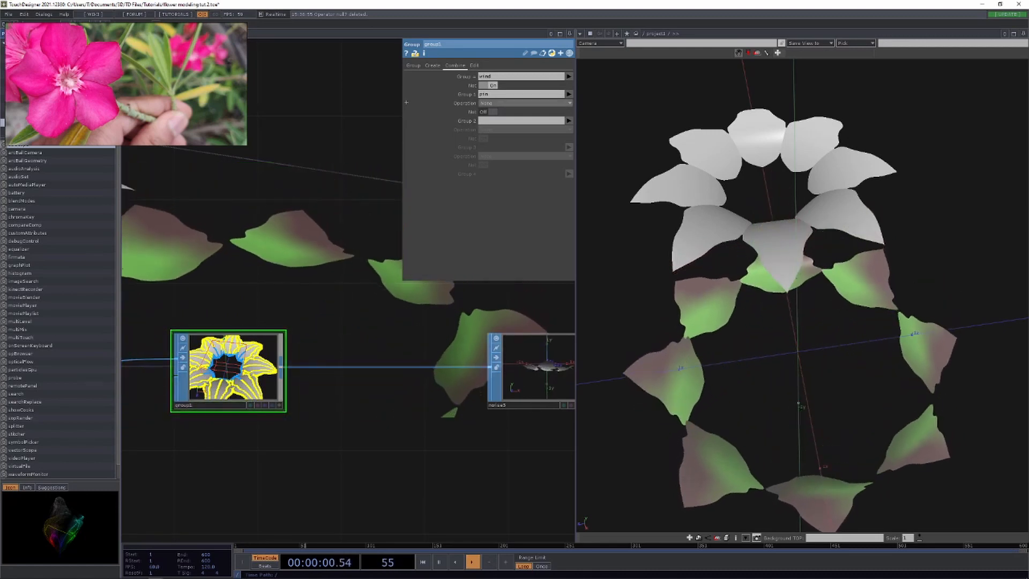
middle_click(225, 370)
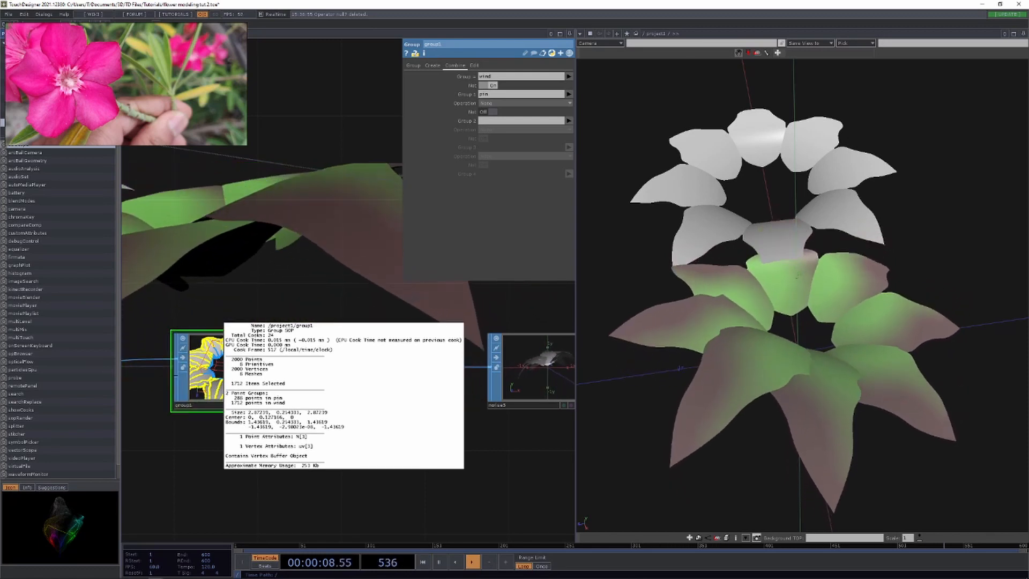
Limit the Noise SOP to the wind group.
left_click(531, 370)
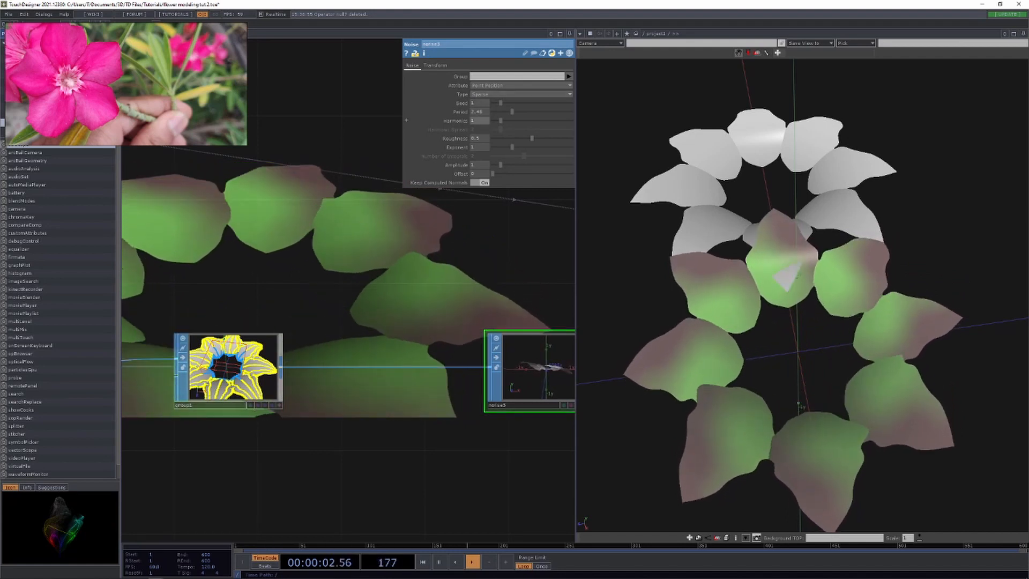
left_click(568, 76)
left_click(517, 94)
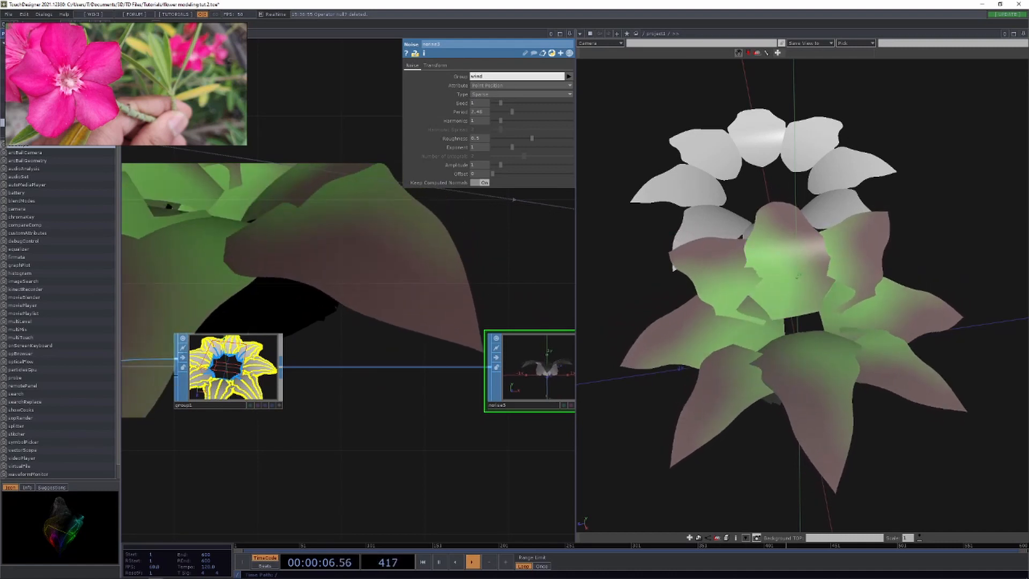
Fit the pin group's bounding box to the petals' inner edges by setting its Size to 1.2, 0.1, 1.1.
left_click(228, 370)
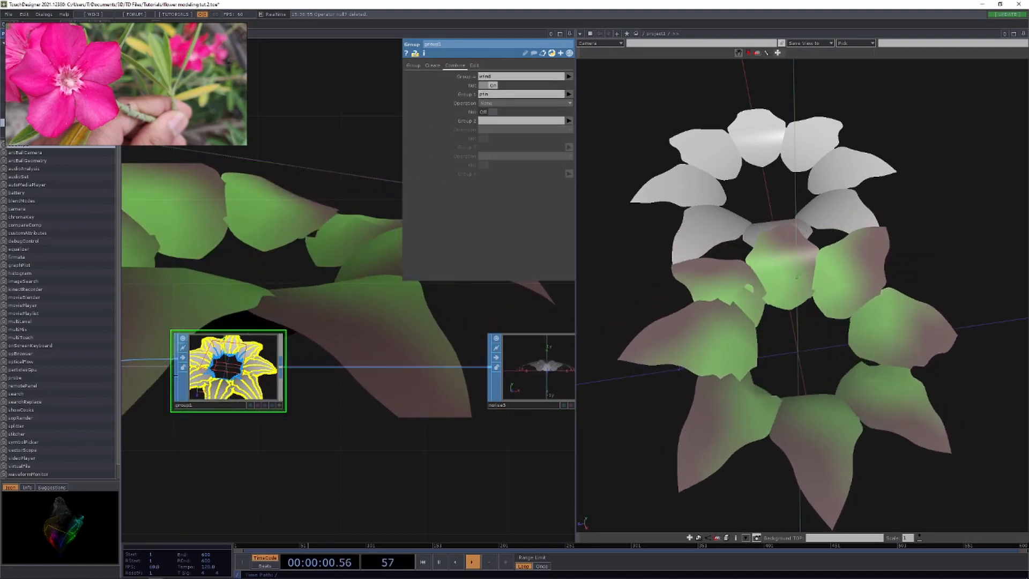
left_click(433, 65)
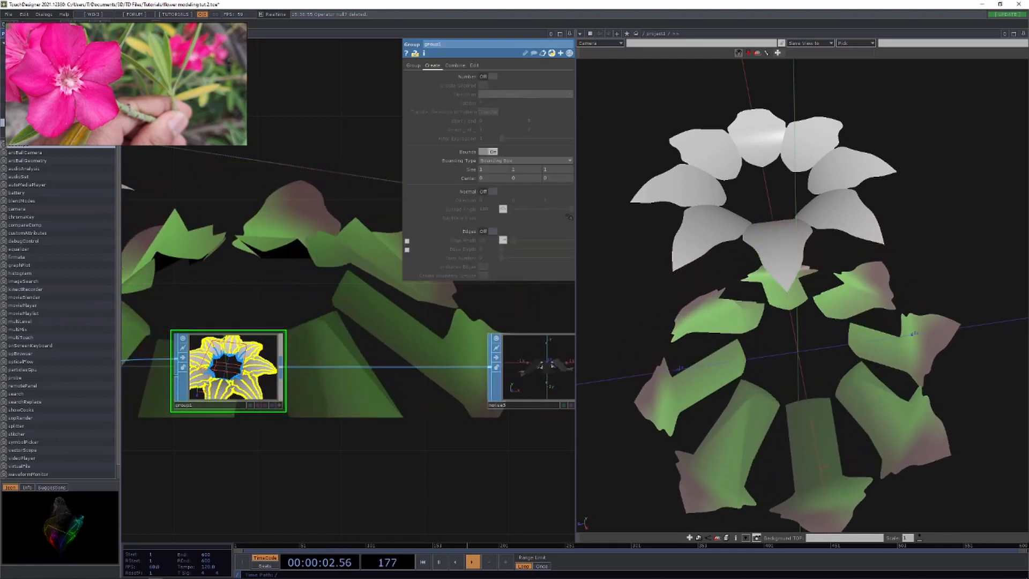
left_click(455, 65)
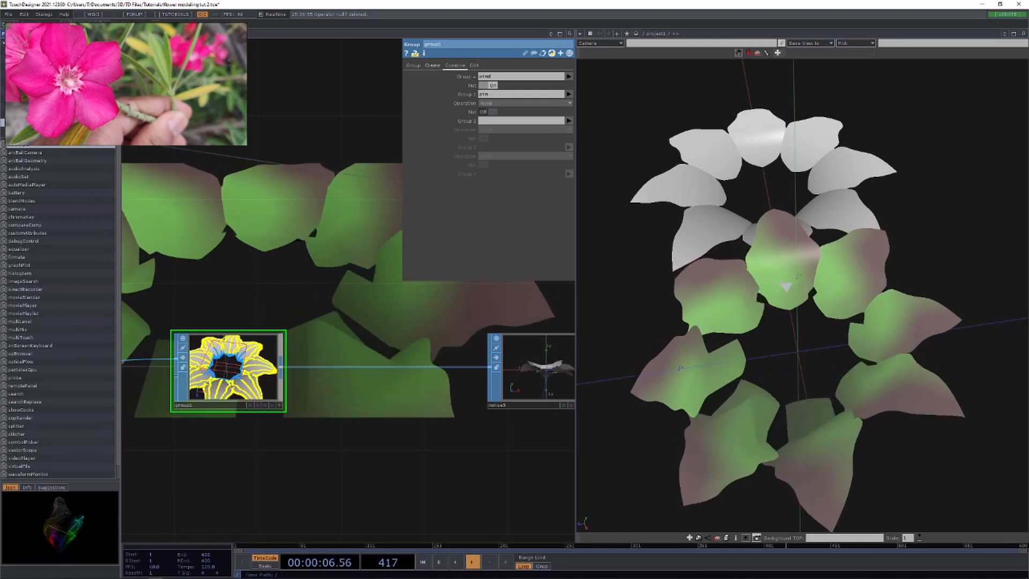
left_click(432, 65)
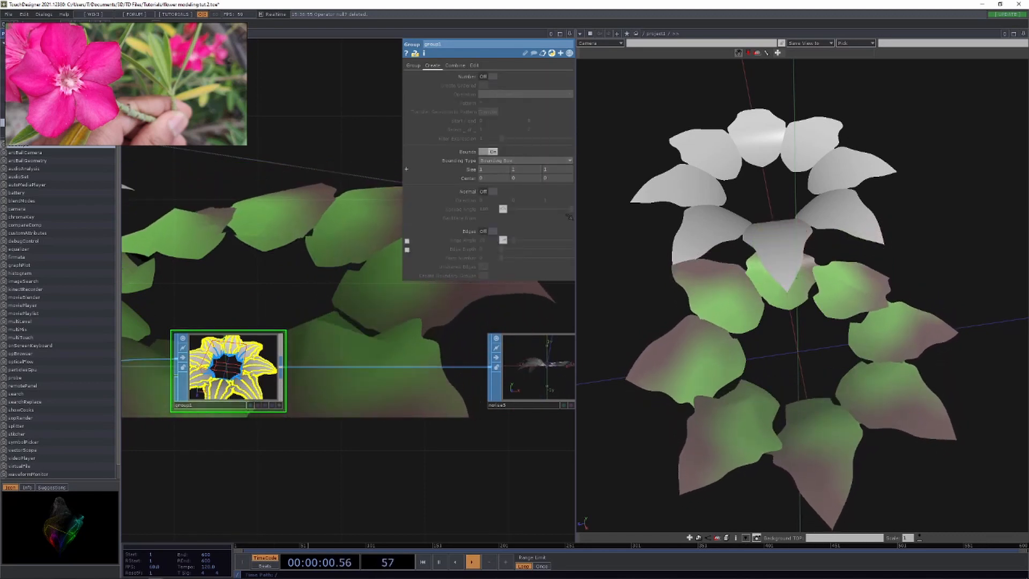
middle_click(471, 169)
middle_click_drag(406, 169, 127, 186)
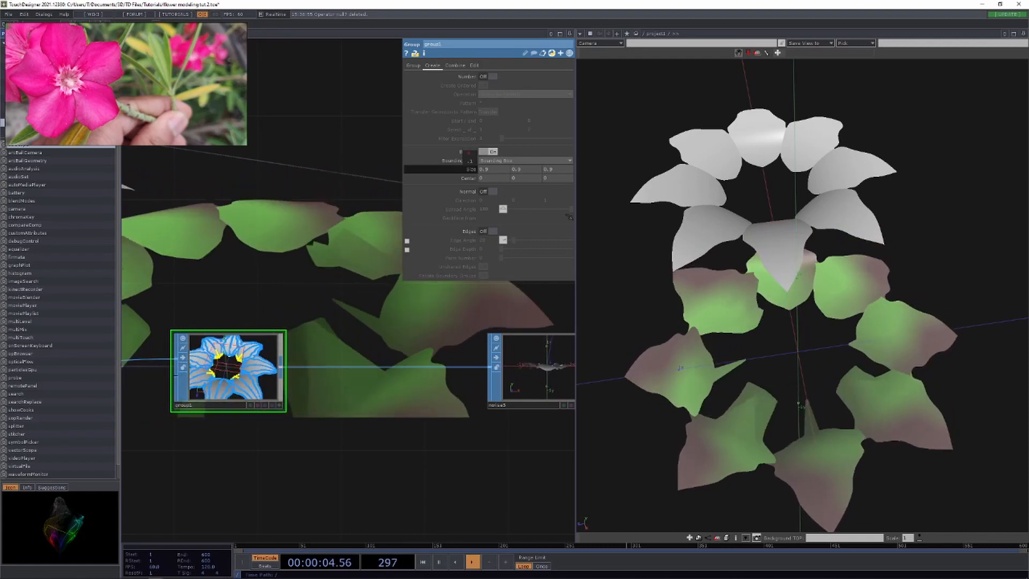
middle_click_drag(470, 170, 407, 191)
scroll(218, 373, "up", 5)
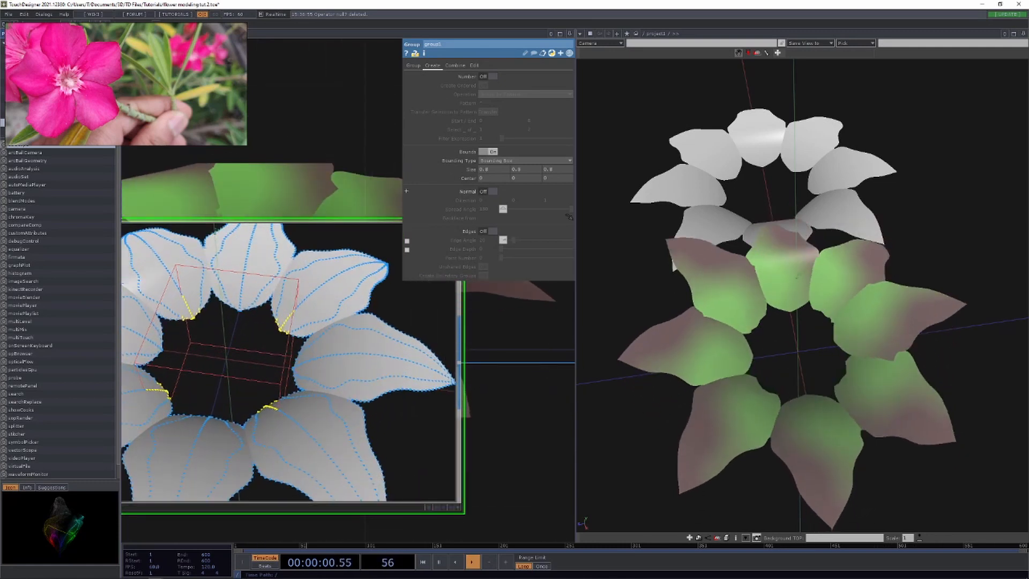
middle_click_drag(527, 169, 394, 169)
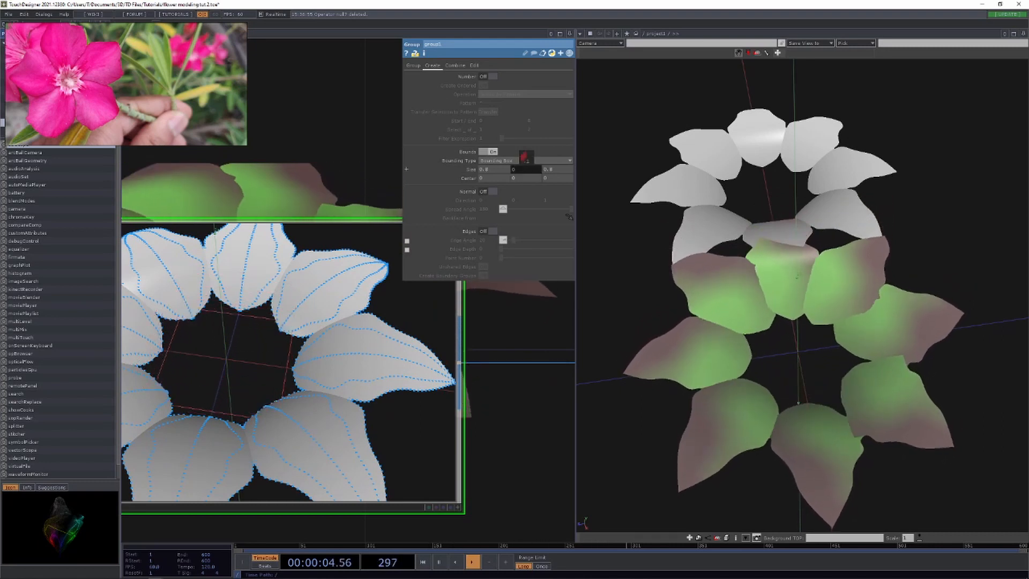
middle_click_drag(486, 169, 487, 160)
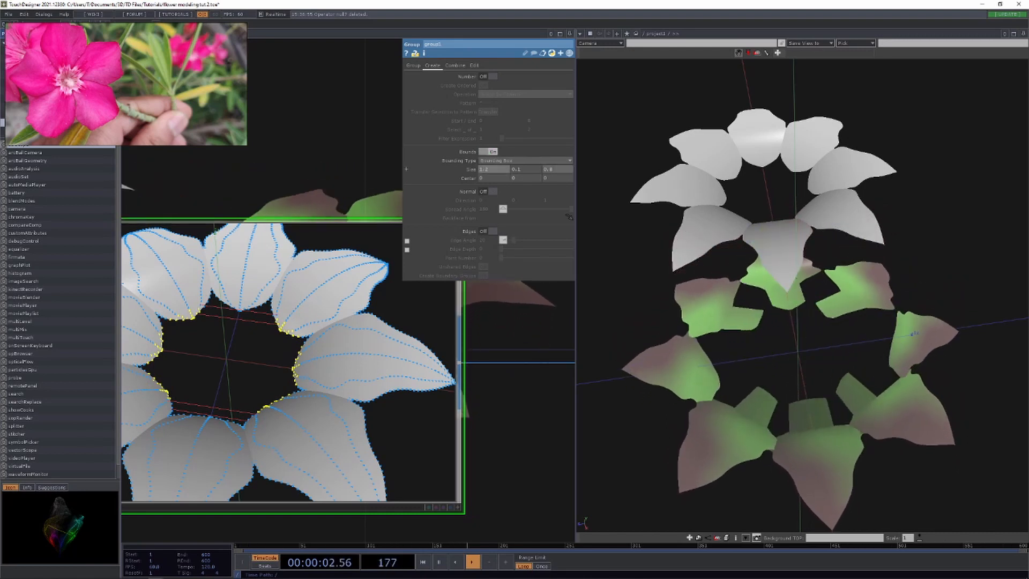
middle_click_drag(558, 169, 562, 169)
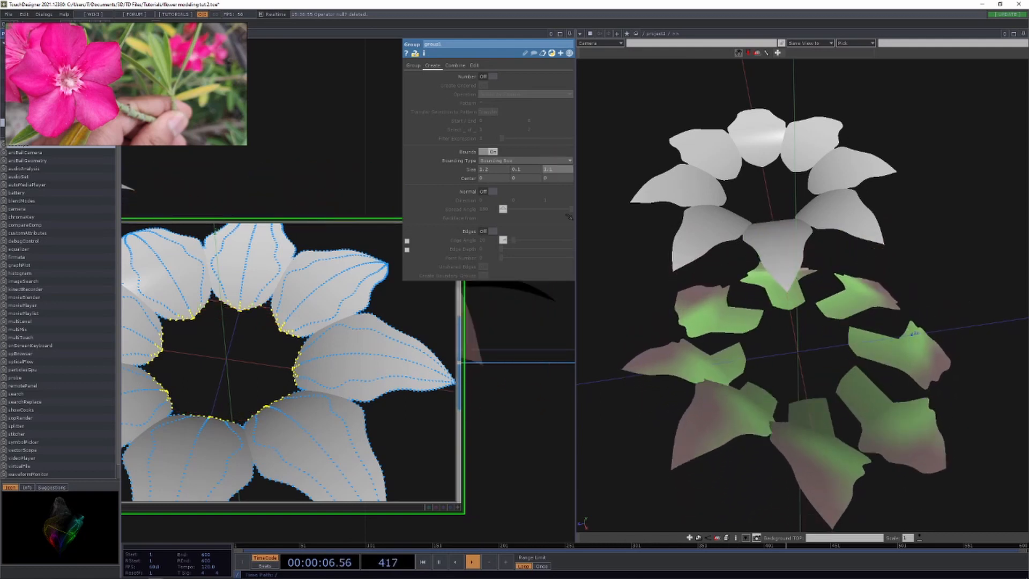
Lower the Noise SOP's Amplitude to 0.11 and reduce its Period.
scroll(502, 421, "down", 10)
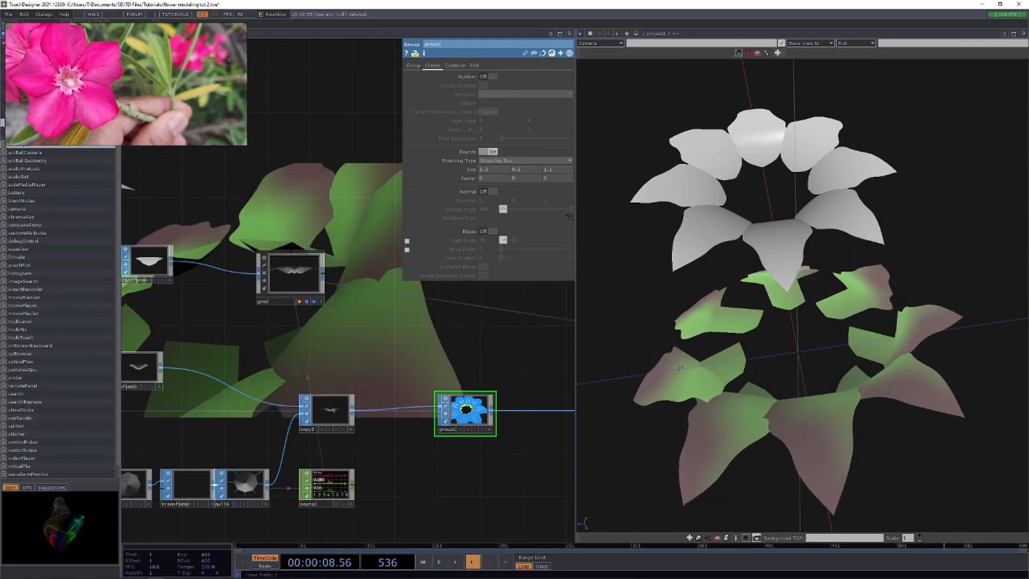
left_click_drag(536, 456, 325, 423)
left_click(414, 378)
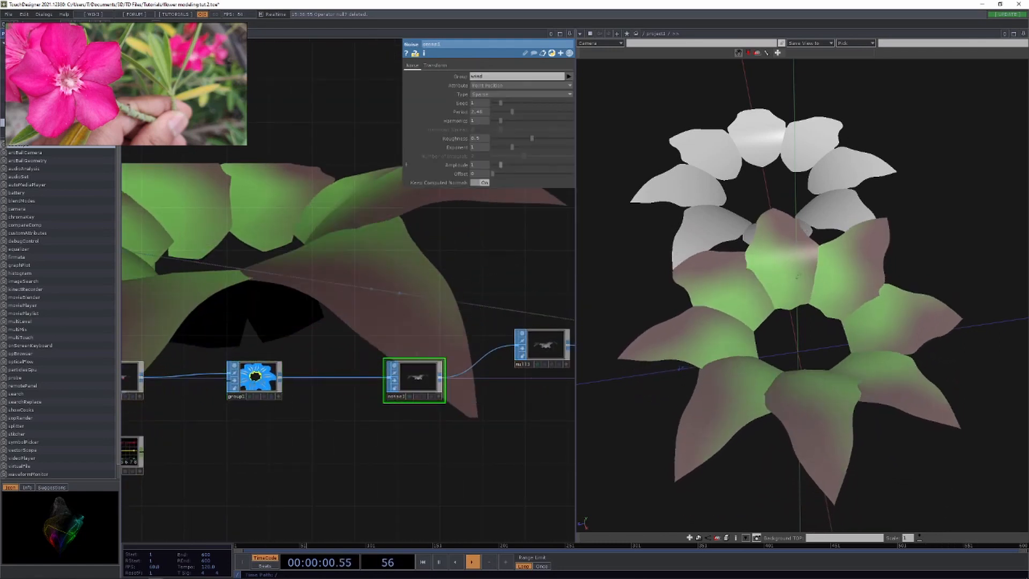
left_click_drag(501, 164, 493, 165)
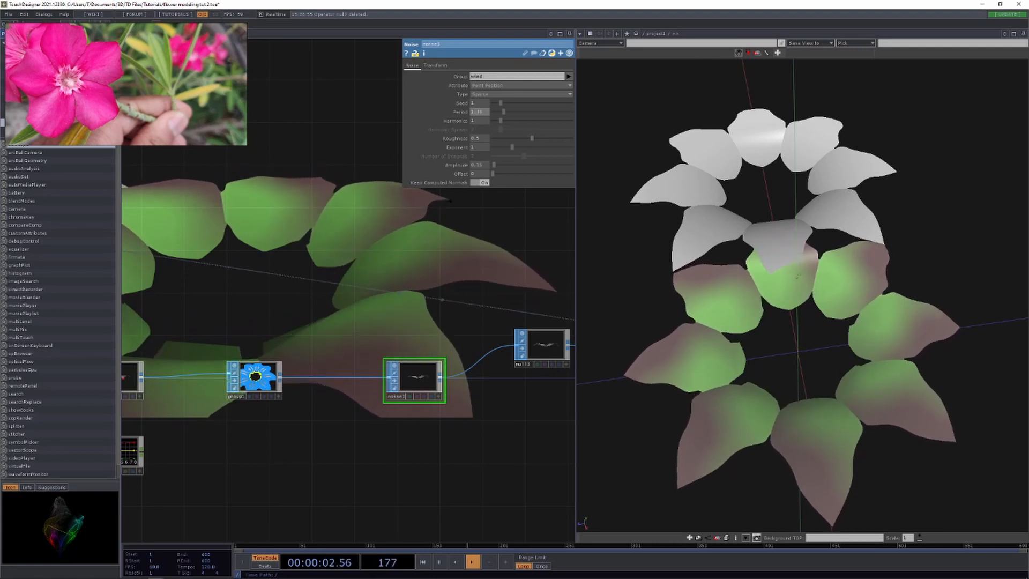
scroll(266, 228, "down", 4)
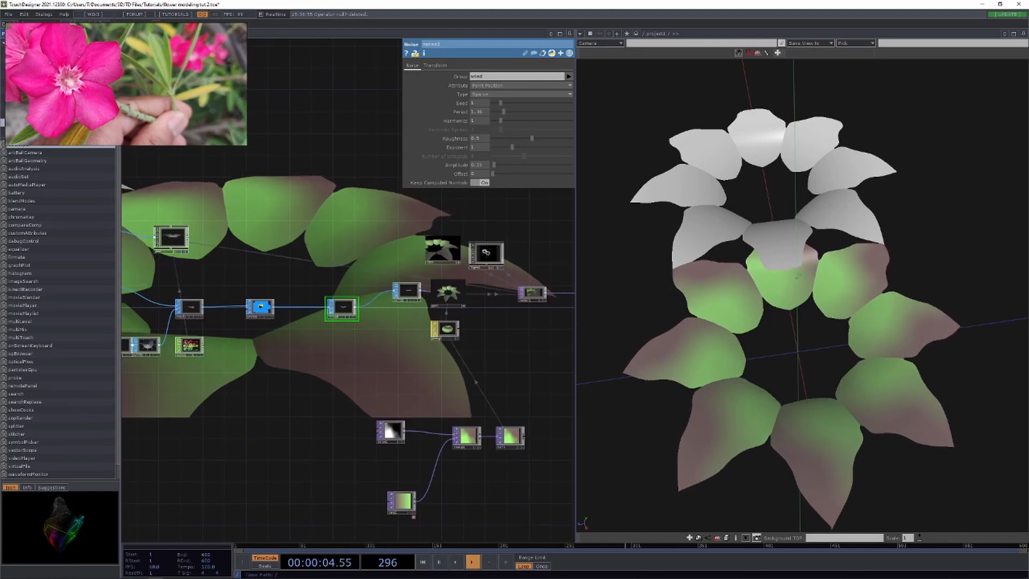
Move the Transform and Null TOPs farther from the Render TOP to open a gap in the chain.
left_click_drag(418, 375, 211, 327)
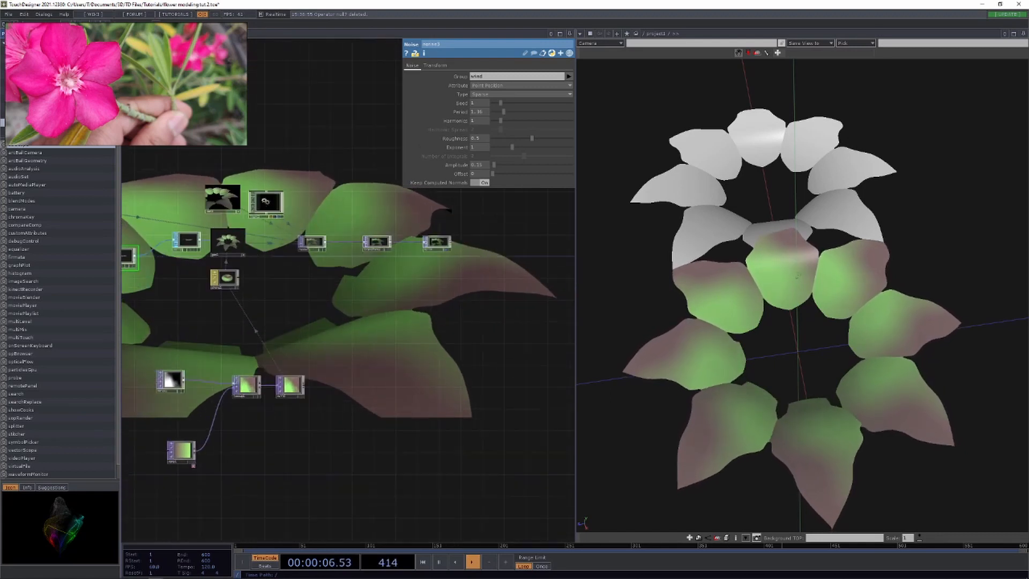
scroll(204, 324, "up", 5)
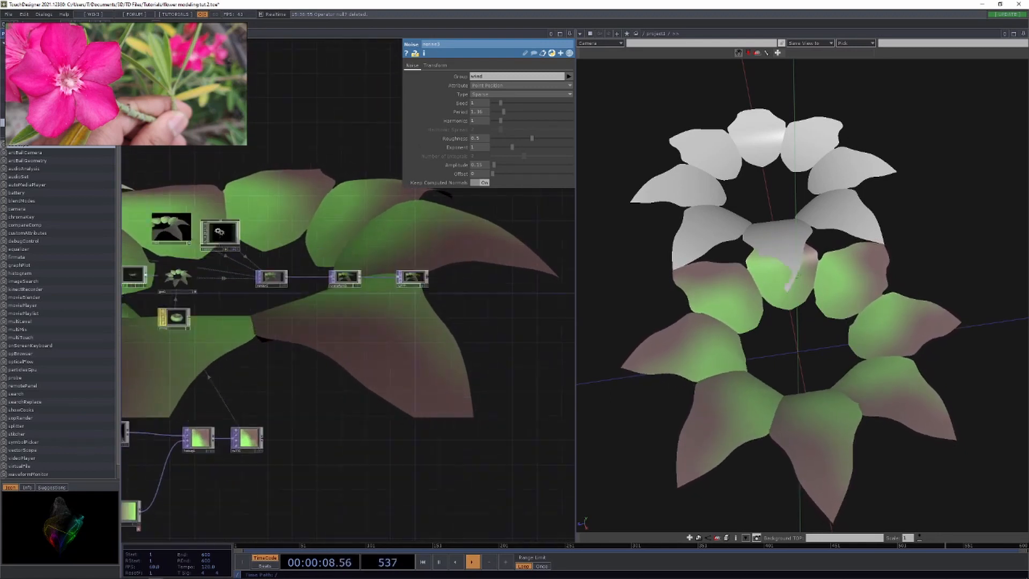
scroll(325, 397, "up", 1)
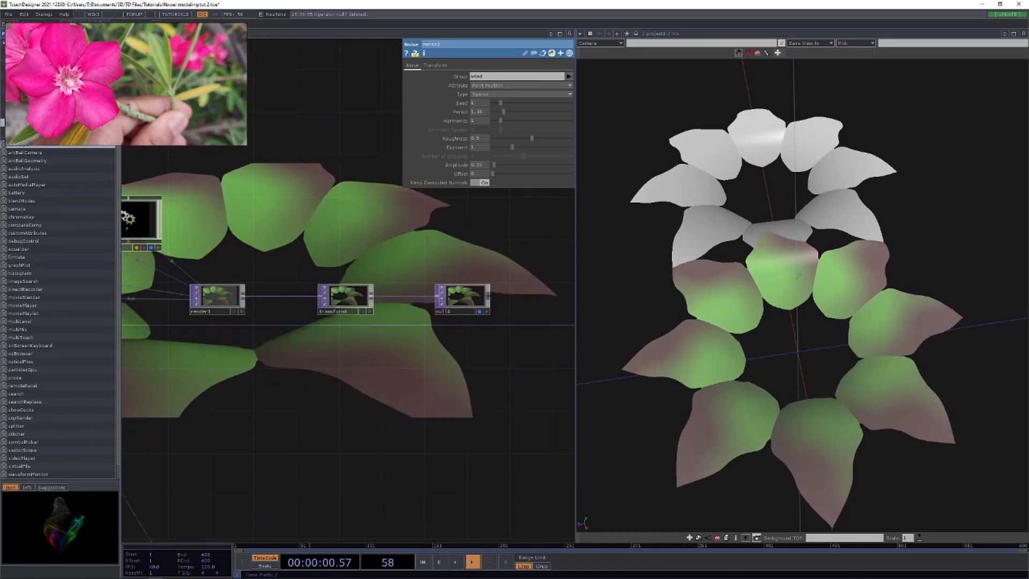
left_click_drag(321, 375, 361, 404)
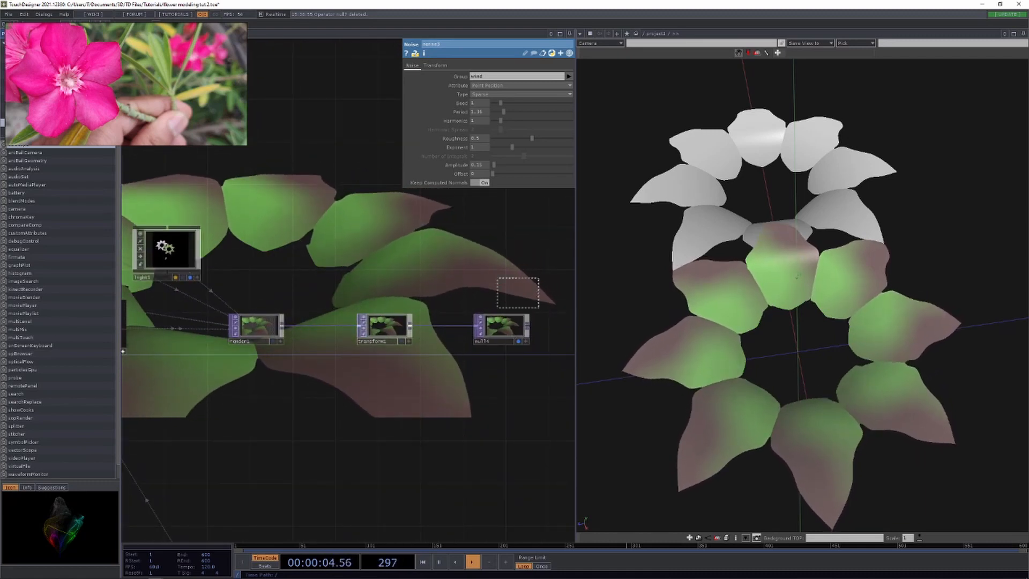
left_click_drag(349, 279, 350, 278)
left_click_drag(385, 325, 449, 325)
left_click_drag(321, 278, 451, 310)
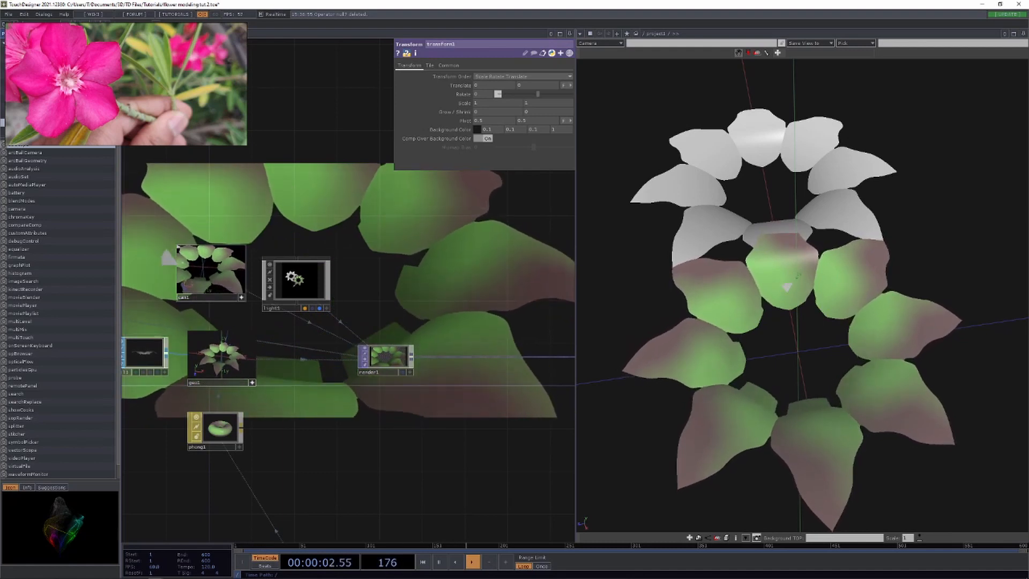
Widen the network pane and lower the Pattern CHOP's Taper Decay Rate to give the petals a different outline.
scroll(395, 433, "down", 5)
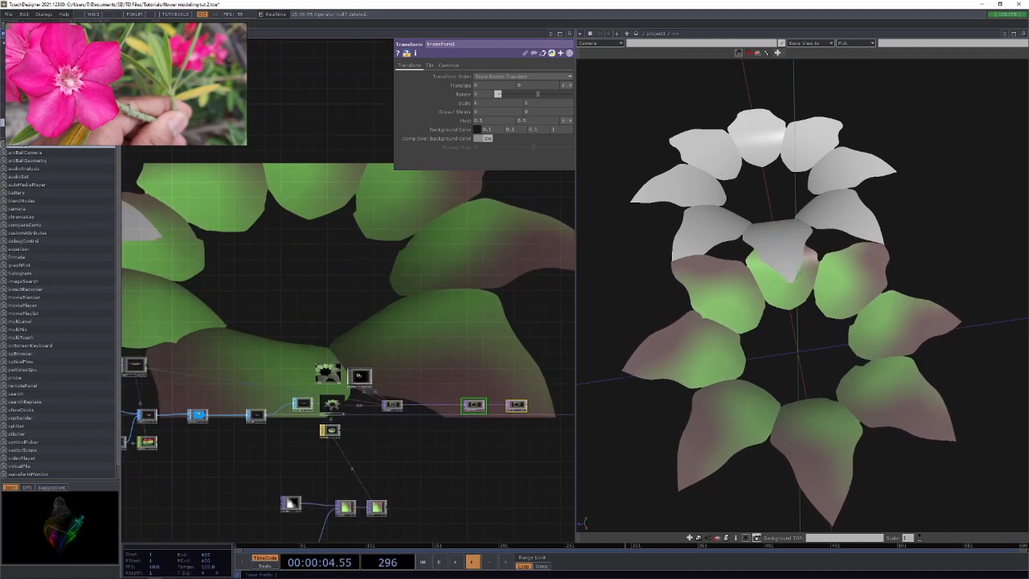
left_click_drag(242, 472, 723, 456)
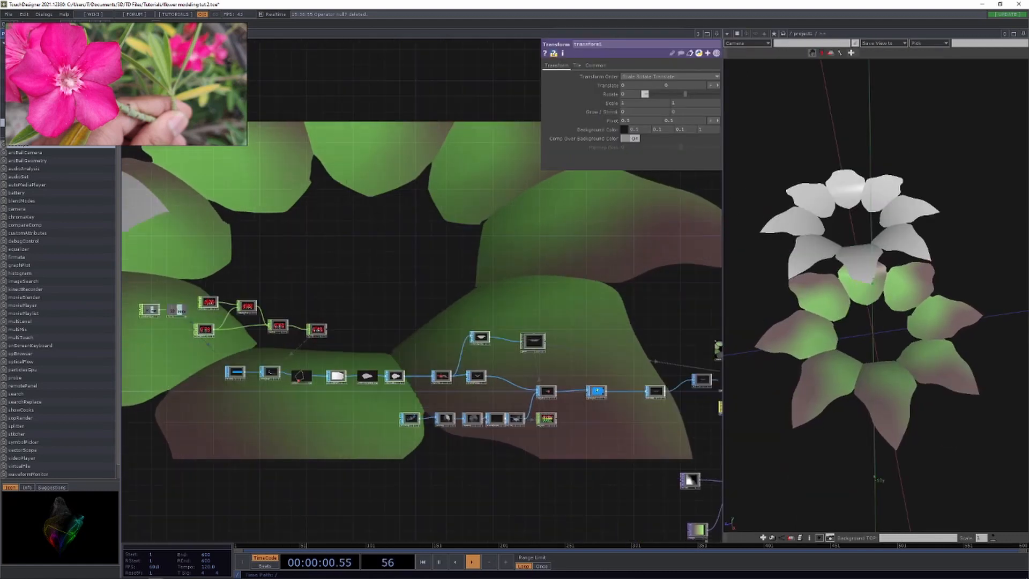
scroll(210, 330, "up", 5)
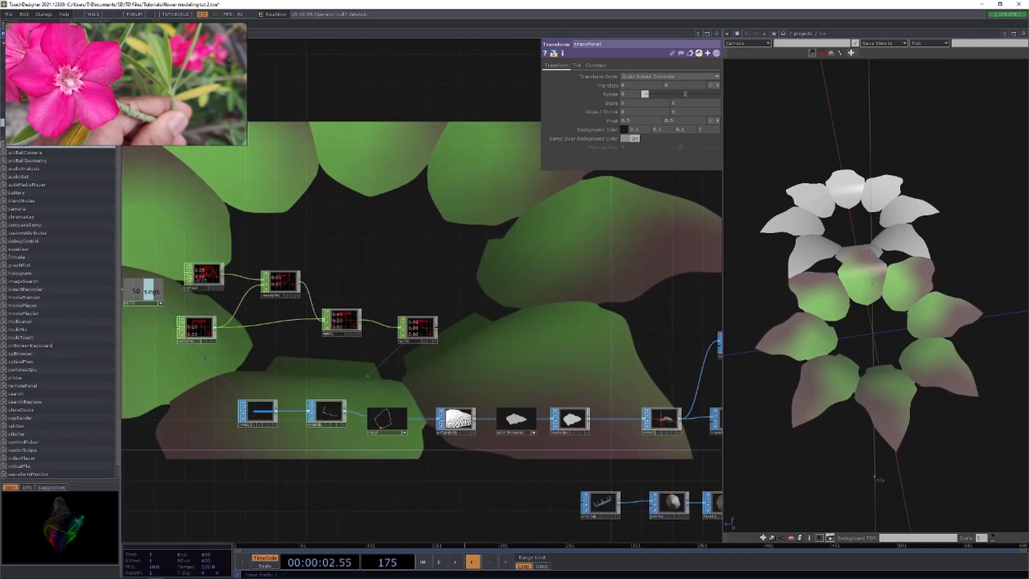
left_click_drag(242, 365, 274, 320)
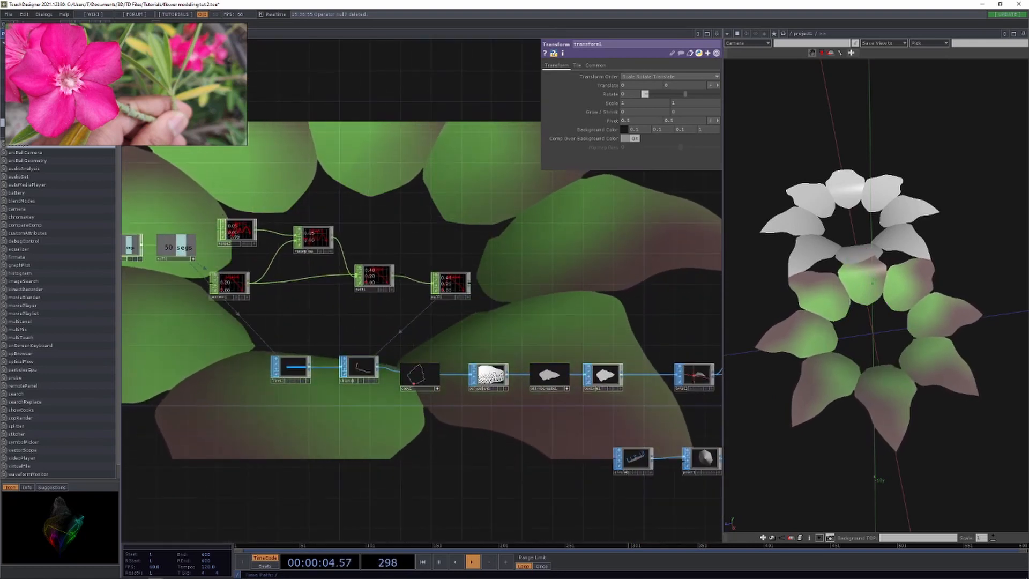
left_click(230, 284)
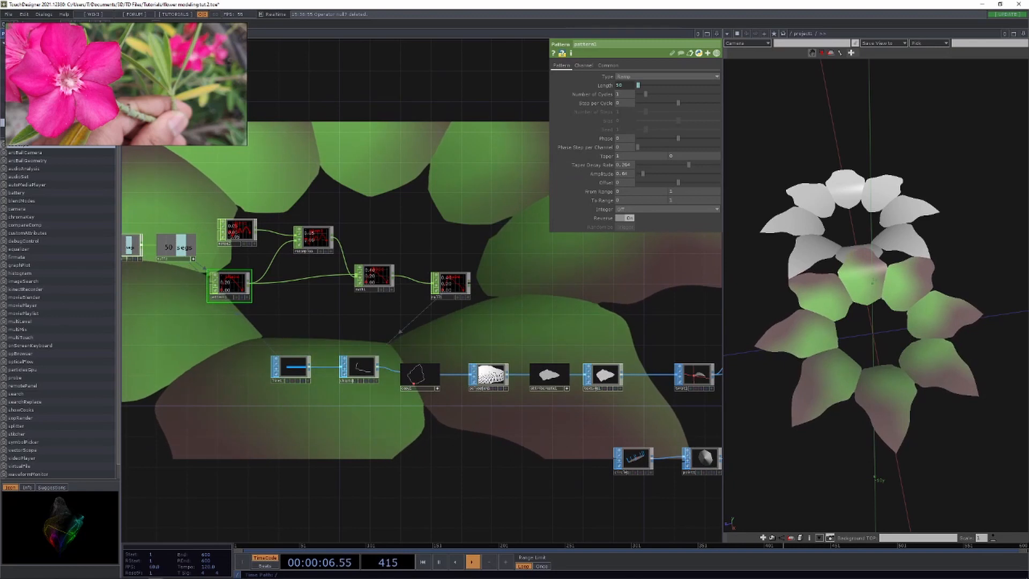
middle_click_drag(671, 156, 651, 142)
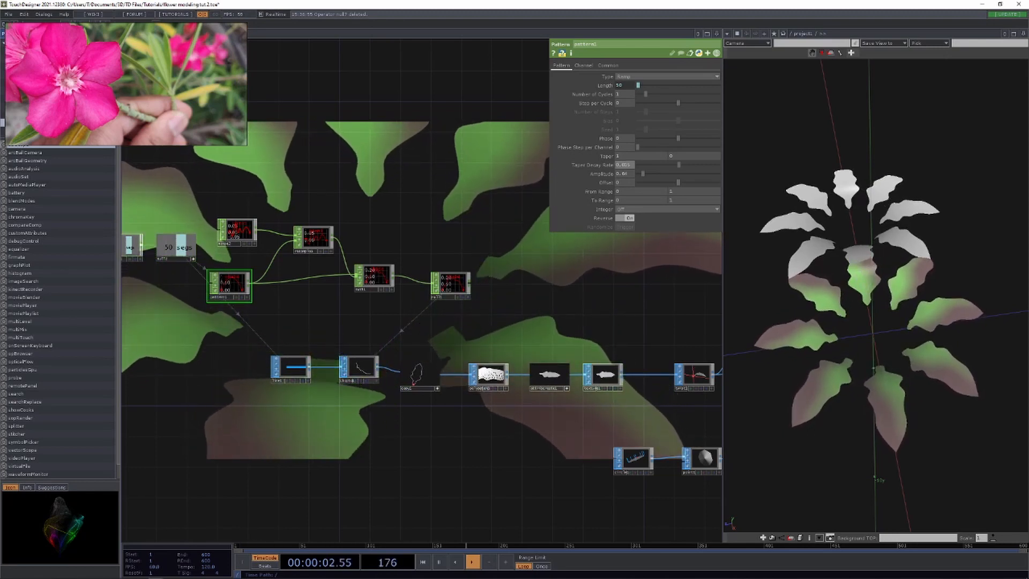
Check the Circle SOP that the petals are copied onto, and add a numPetals channel to the segs Constant CHOP.
left_click_drag(515, 322, 410, 222)
left_click(512, 348)
left_click_drag(472, 316, 663, 371)
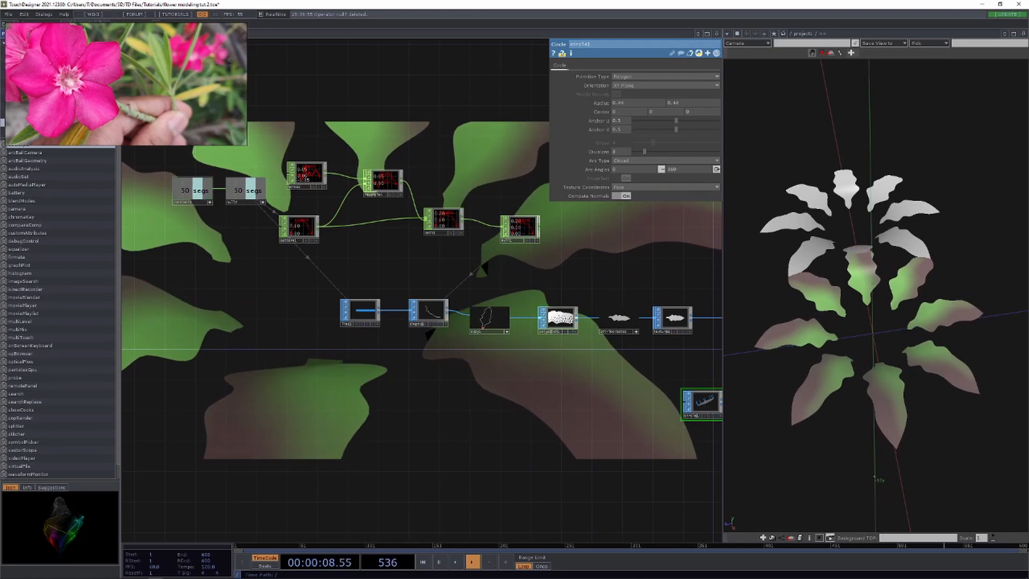
left_click(192, 190)
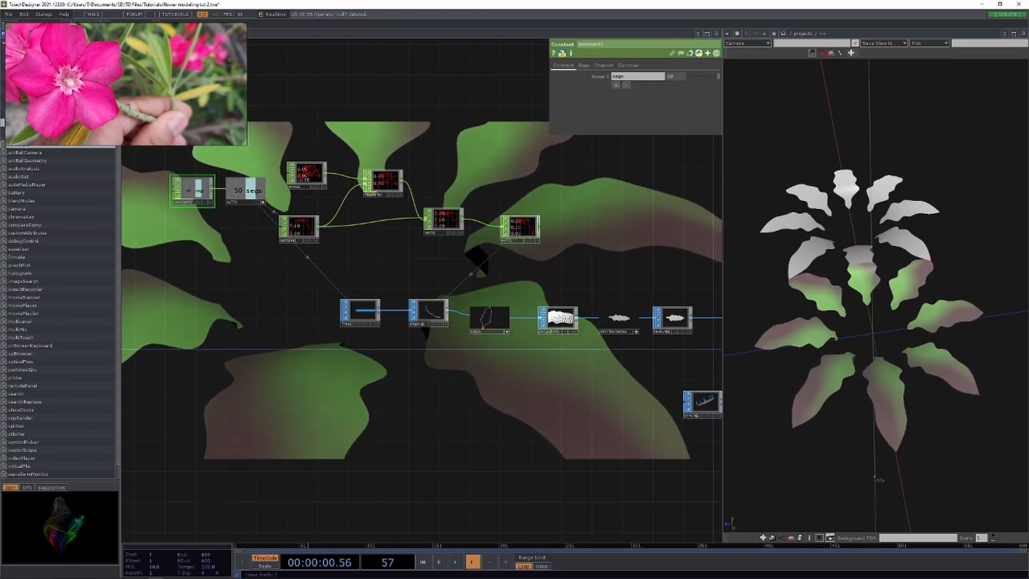
left_click(617, 85)
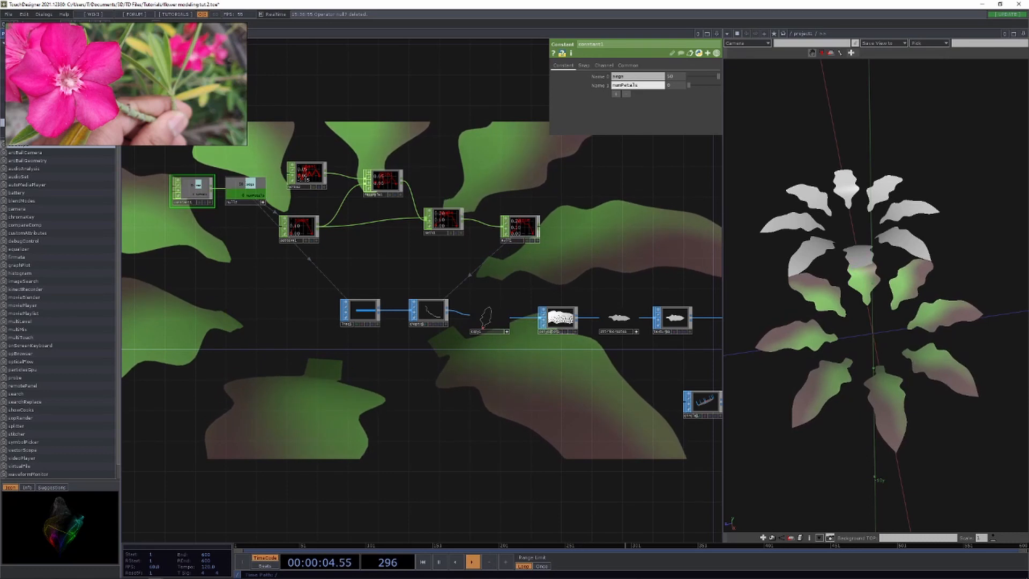
Drive the Circle SOP's Divisions with a CHOP reference to numPetals, and set numPetals to 8 in the Constant CHOP.
left_click(703, 404)
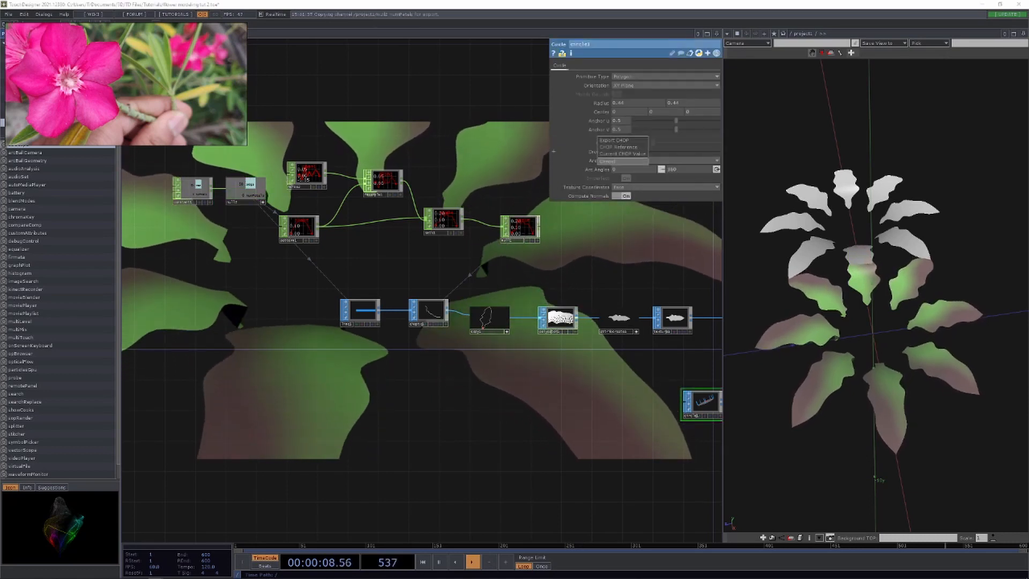
left_click(619, 147)
left_click(192, 189)
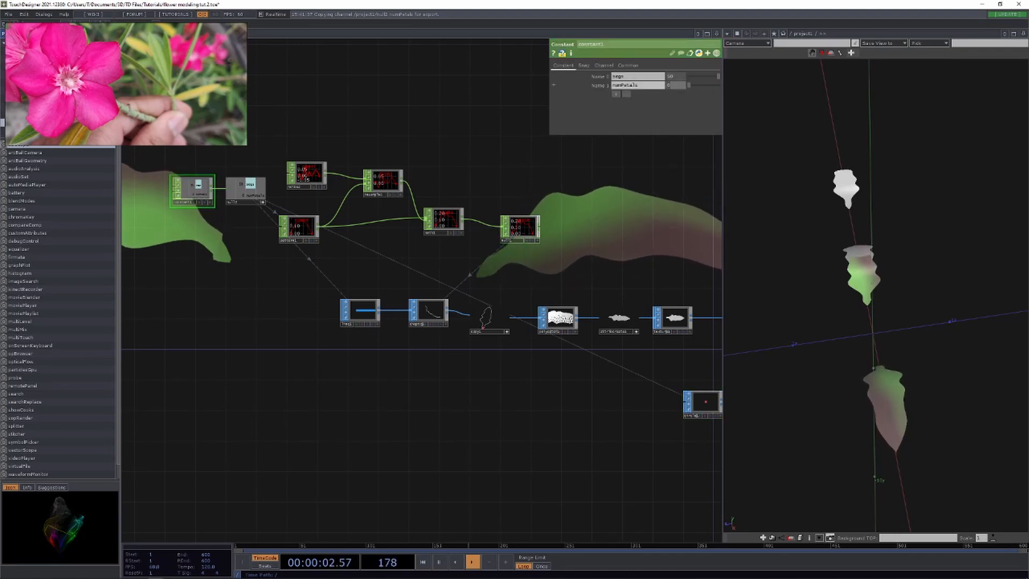
key("Return")
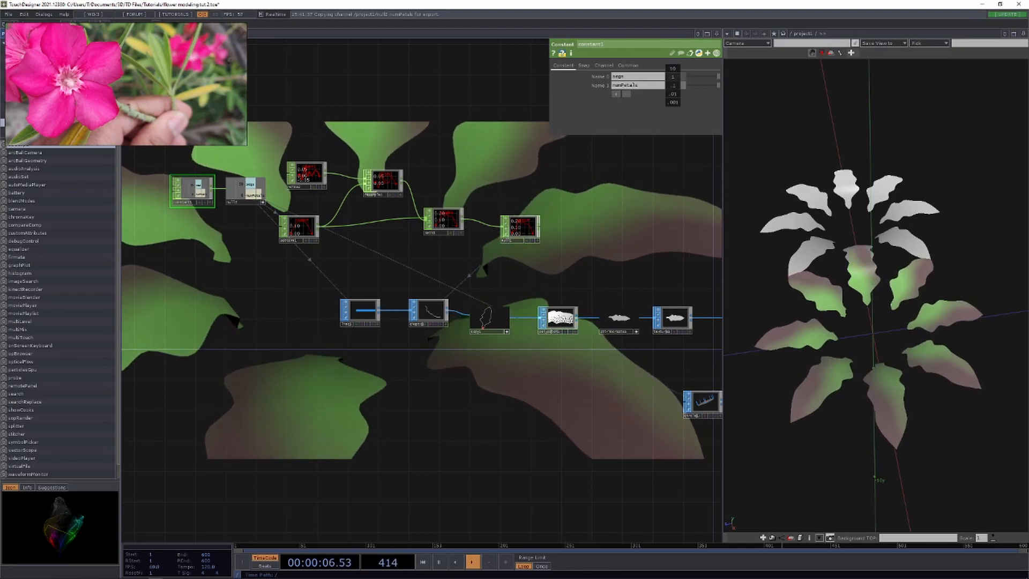
mouse_move(673, 77)
middle_mouse_down()
mouse_move(643, 77)
mouse_move(702, 76)
mouse_move(673, 77)
middle_mouse_up()
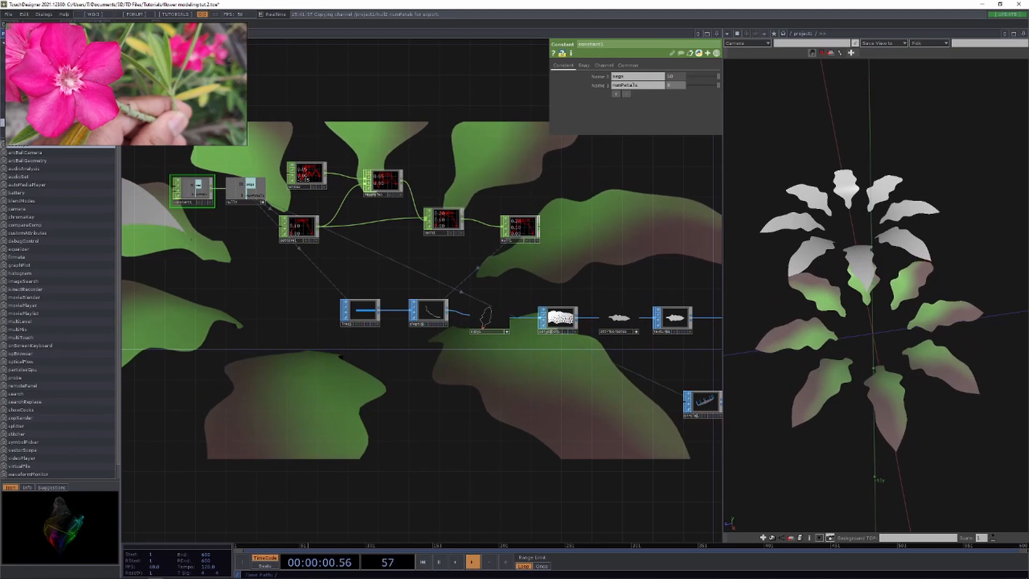
left_click_drag(617, 171, 640, 171)
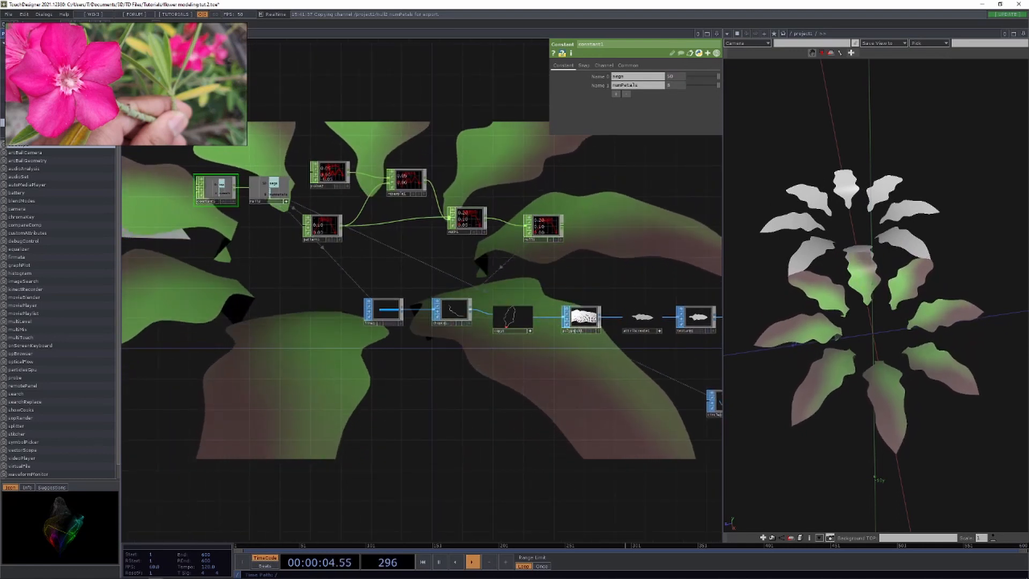
left_click_drag(418, 300, 191, 260)
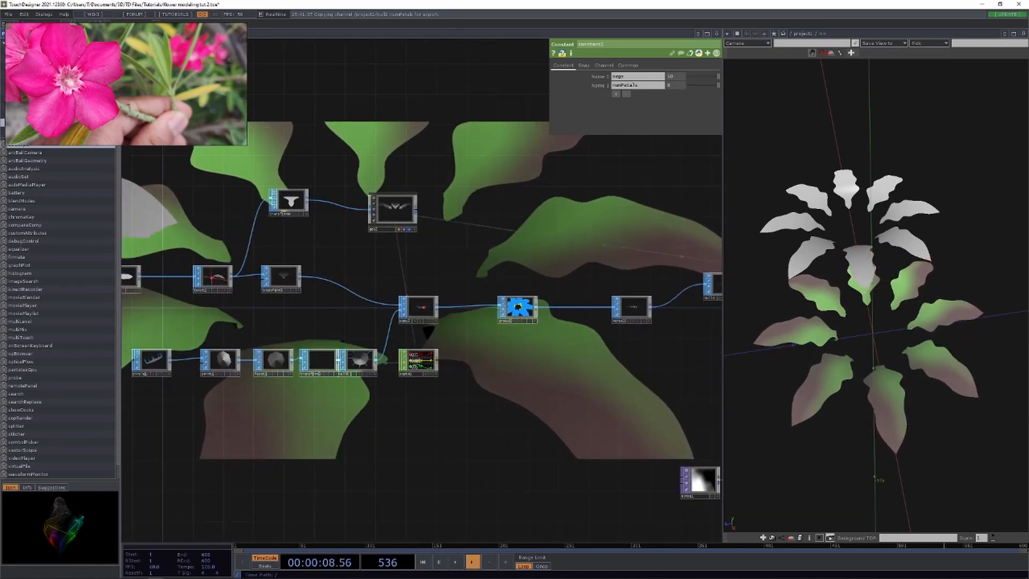
left_click_drag(536, 429, 198, 384)
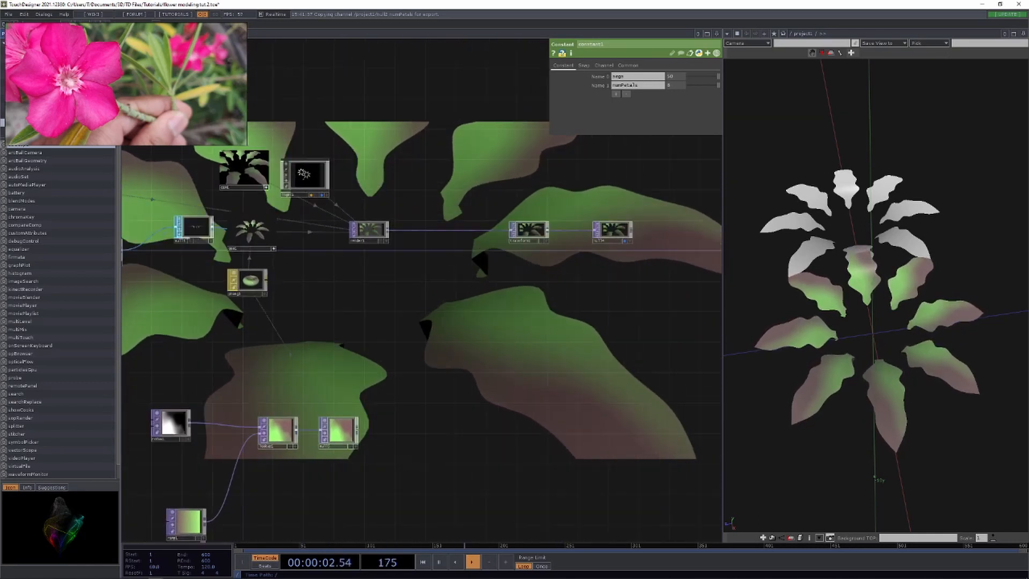
left_click_drag(375, 376, 497, 339)
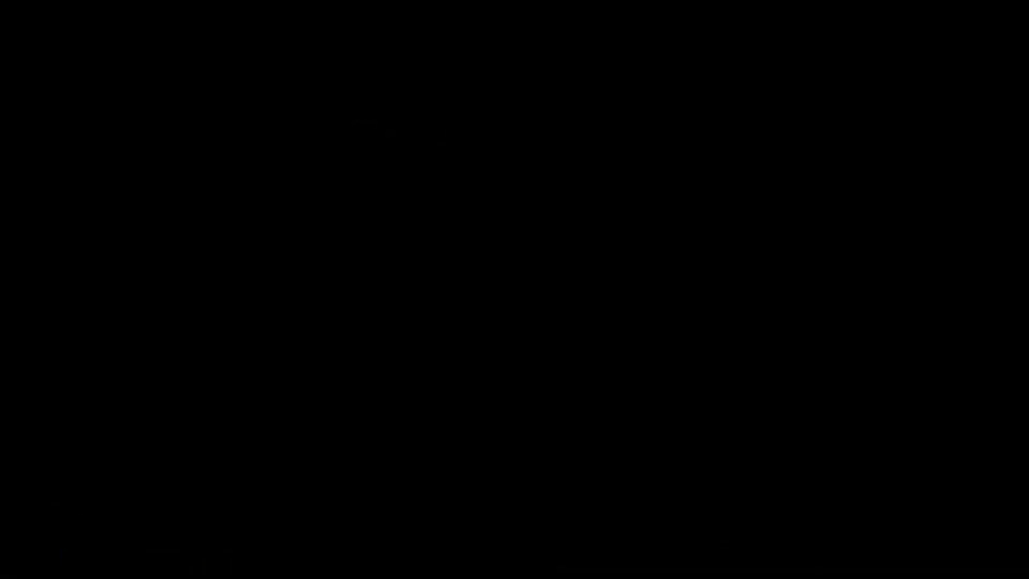